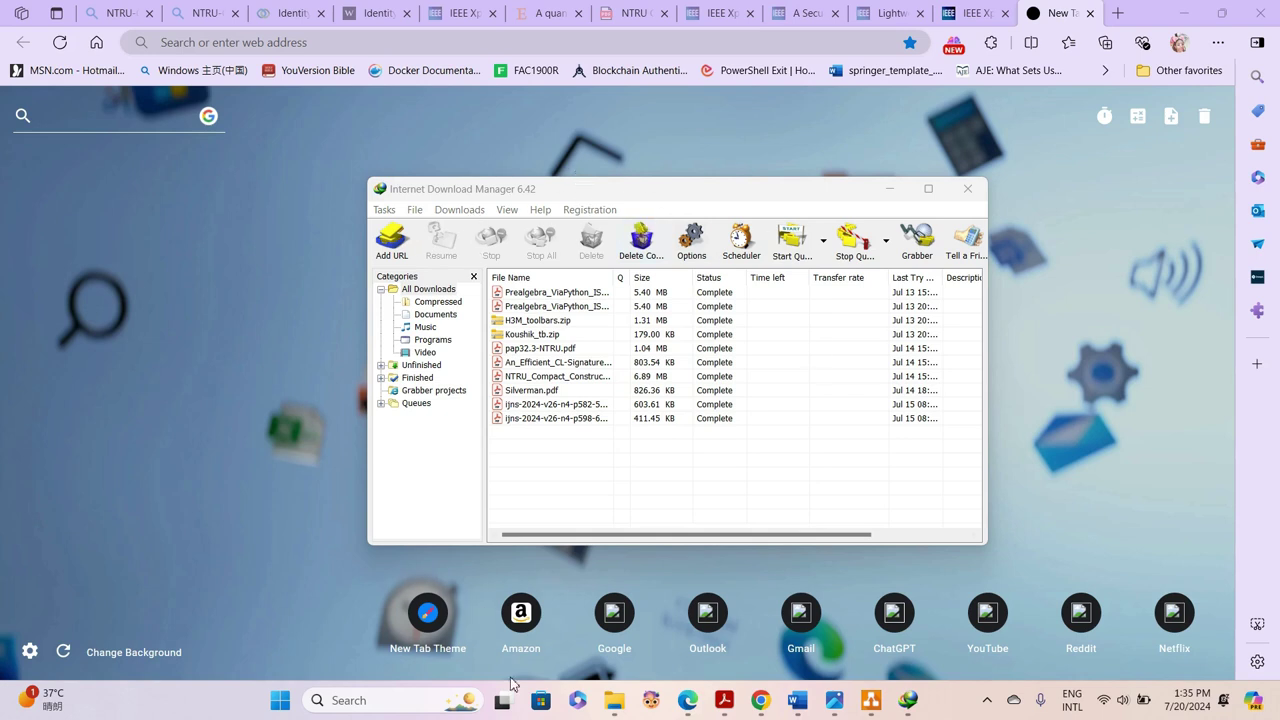
- Bring the Explorer window forward, go to Downloads and open its Documents subfolder
{"action": "mouse_move", "coordinate": [616, 704]}
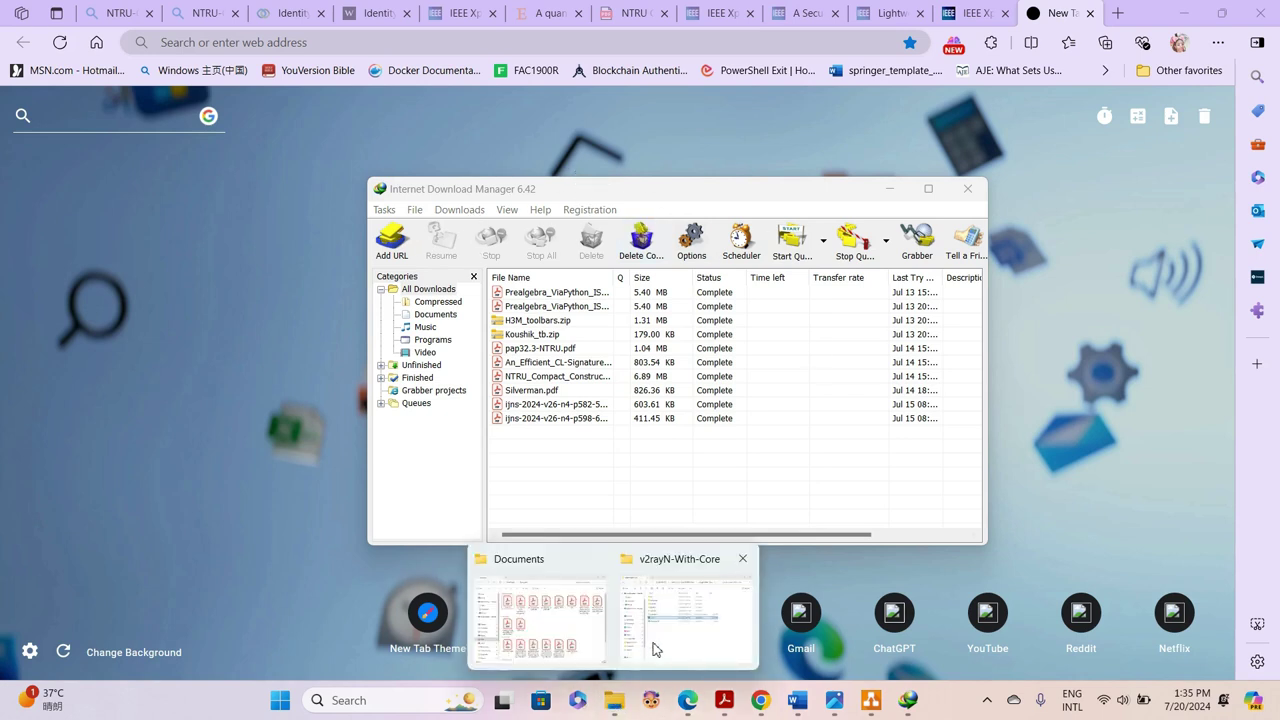
{"action": "mouse_move", "coordinate": [637, 647]}
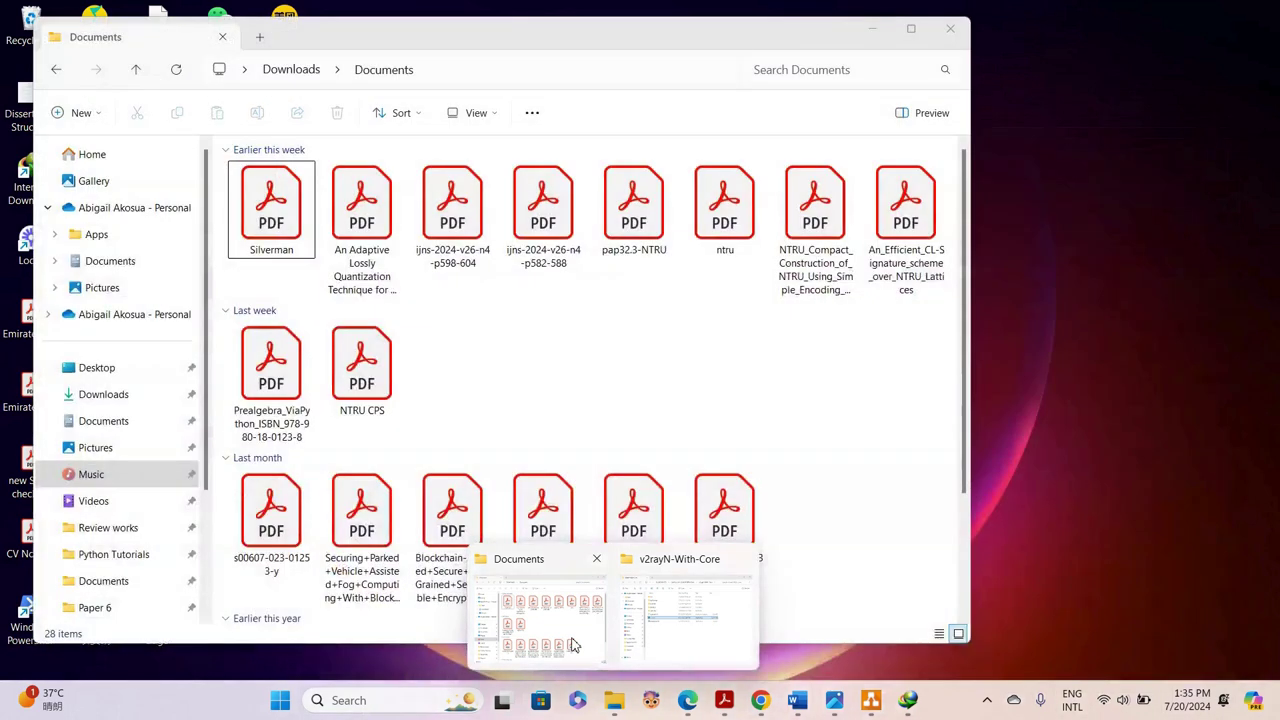
{"action": "left_click", "coordinate": [545, 620]}
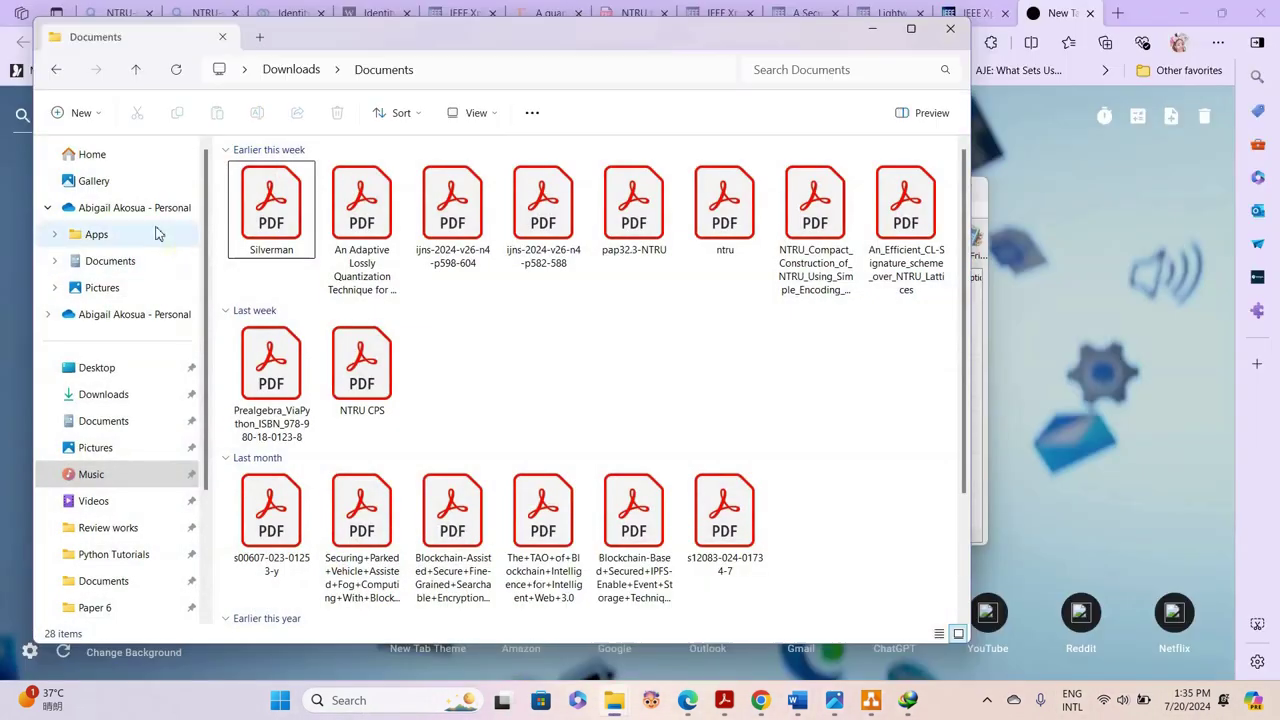
{"action": "left_click", "coordinate": [126, 402]}
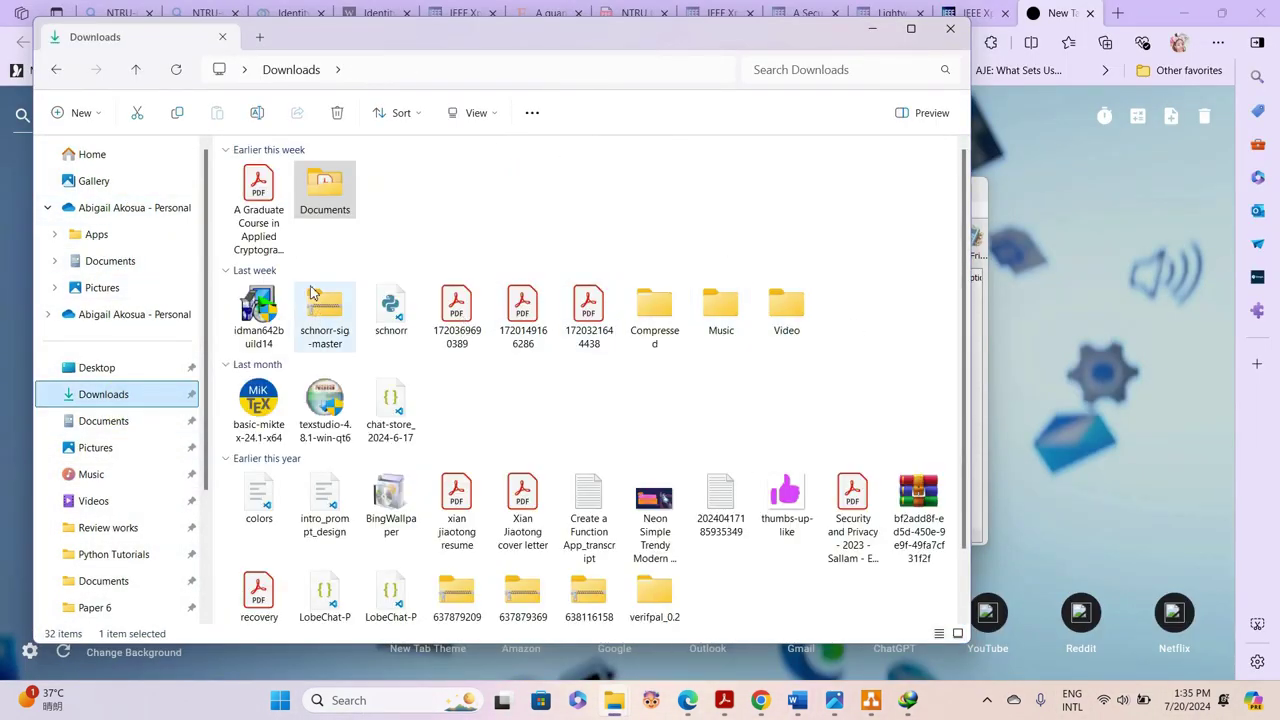
{"action": "left_click", "coordinate": [330, 203]}
{"action": "double_click", "coordinate": [330, 203]}
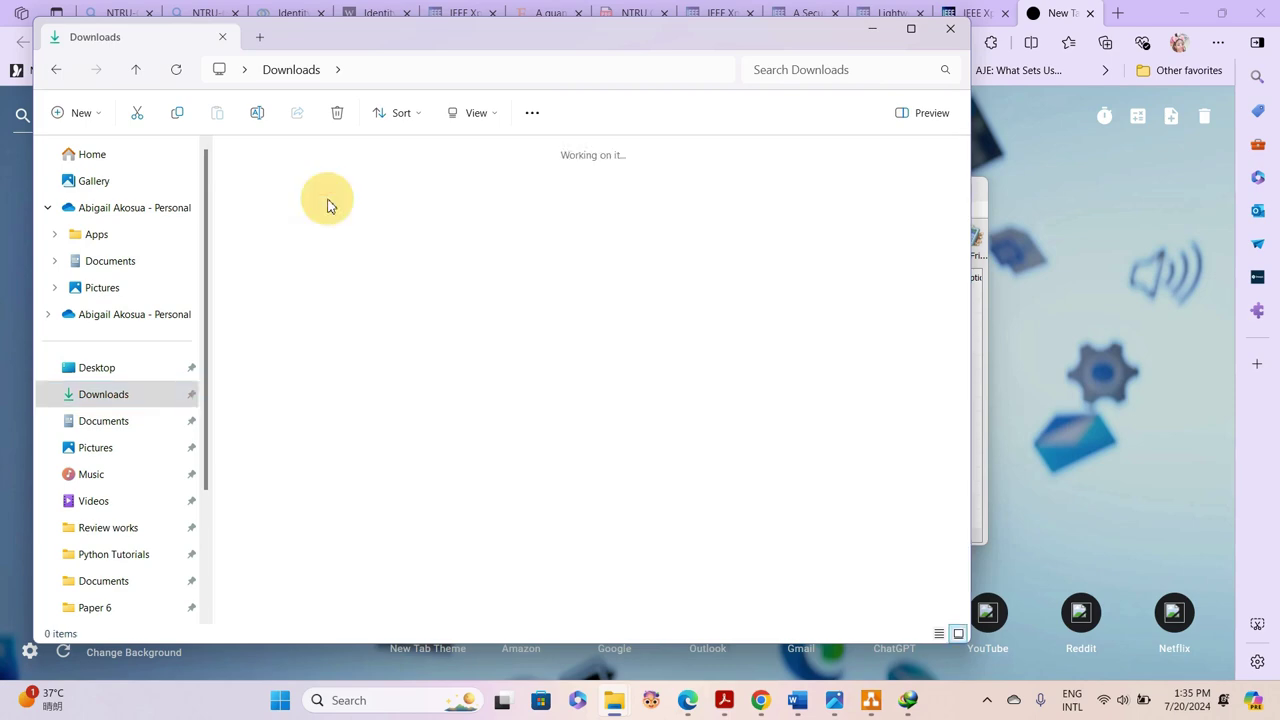
- Check the Compressed, Music and Video subfolders, return to Downloads, then minimize Explorer
{"action": "left_click", "coordinate": [57, 68]}
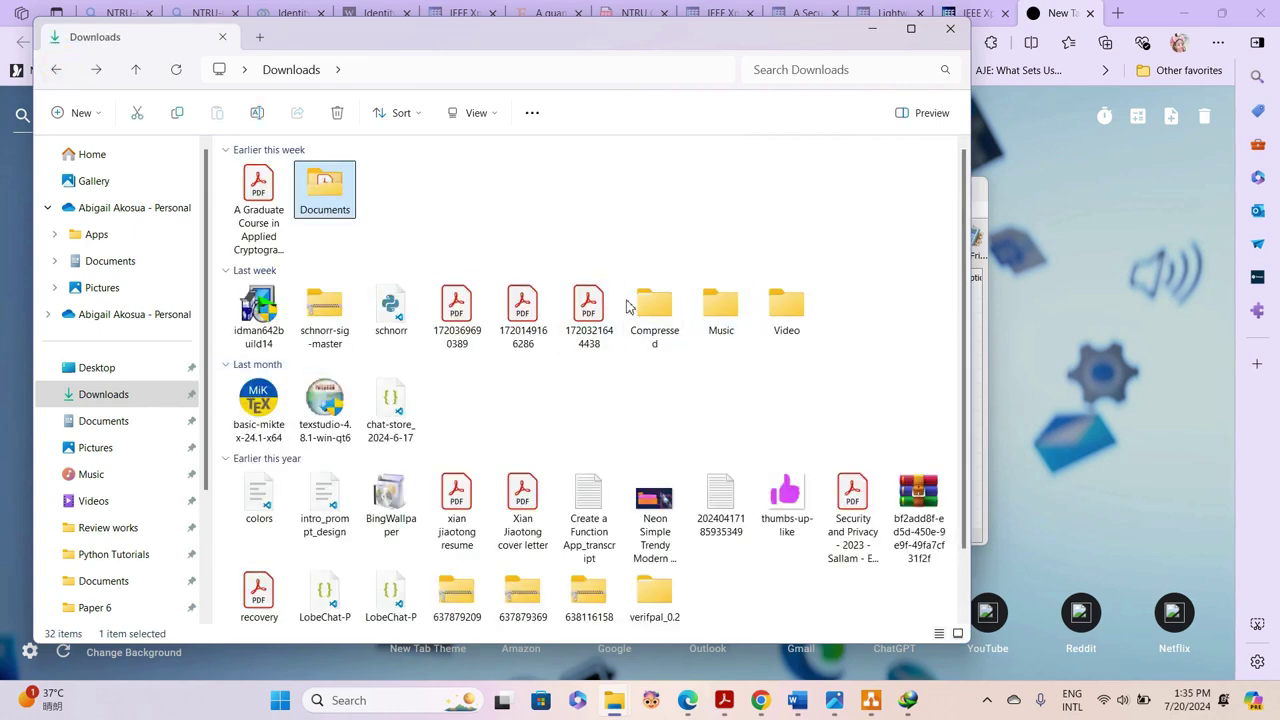
{"action": "double_click", "coordinate": [655, 325]}
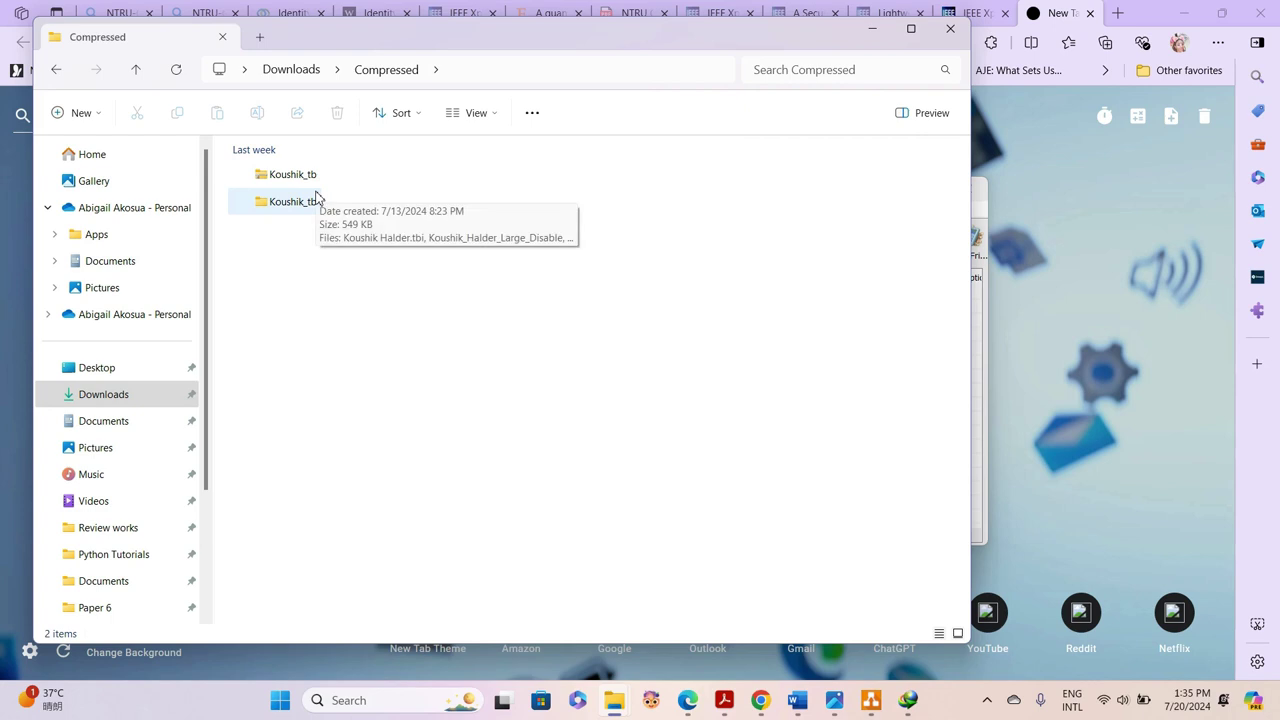
{"action": "left_click", "coordinate": [56, 69]}
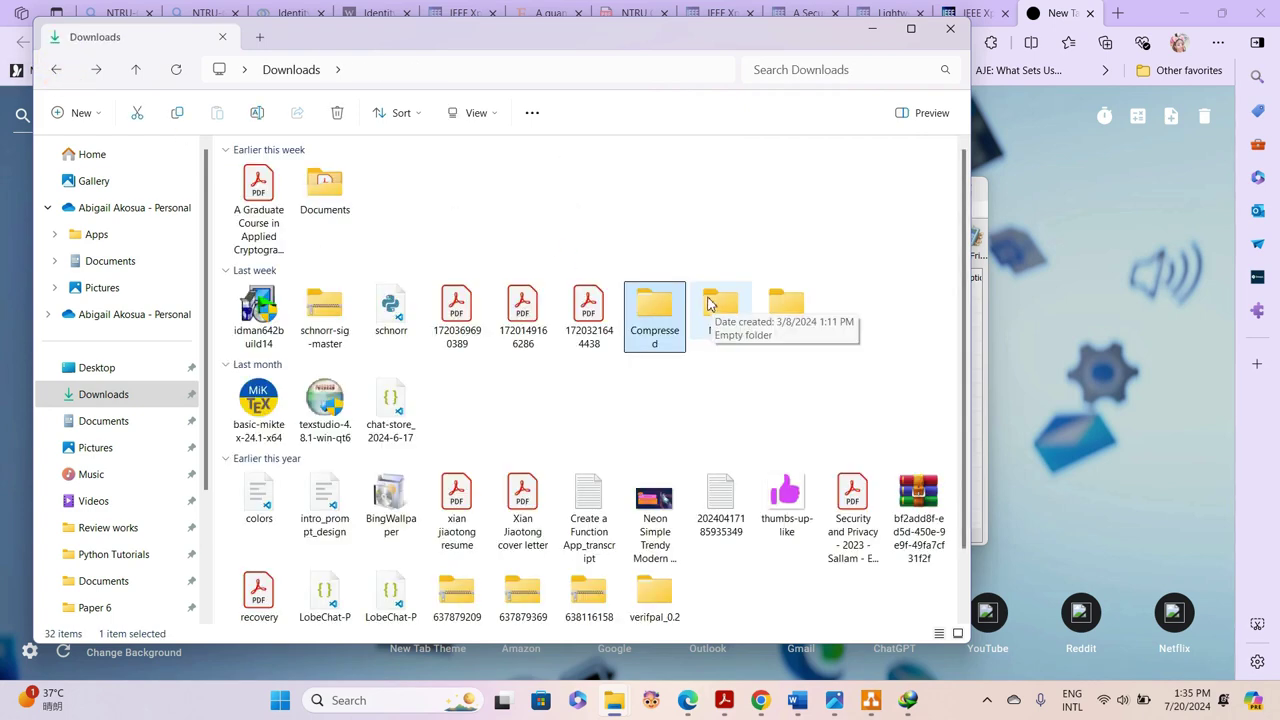
{"action": "double_click", "coordinate": [709, 306]}
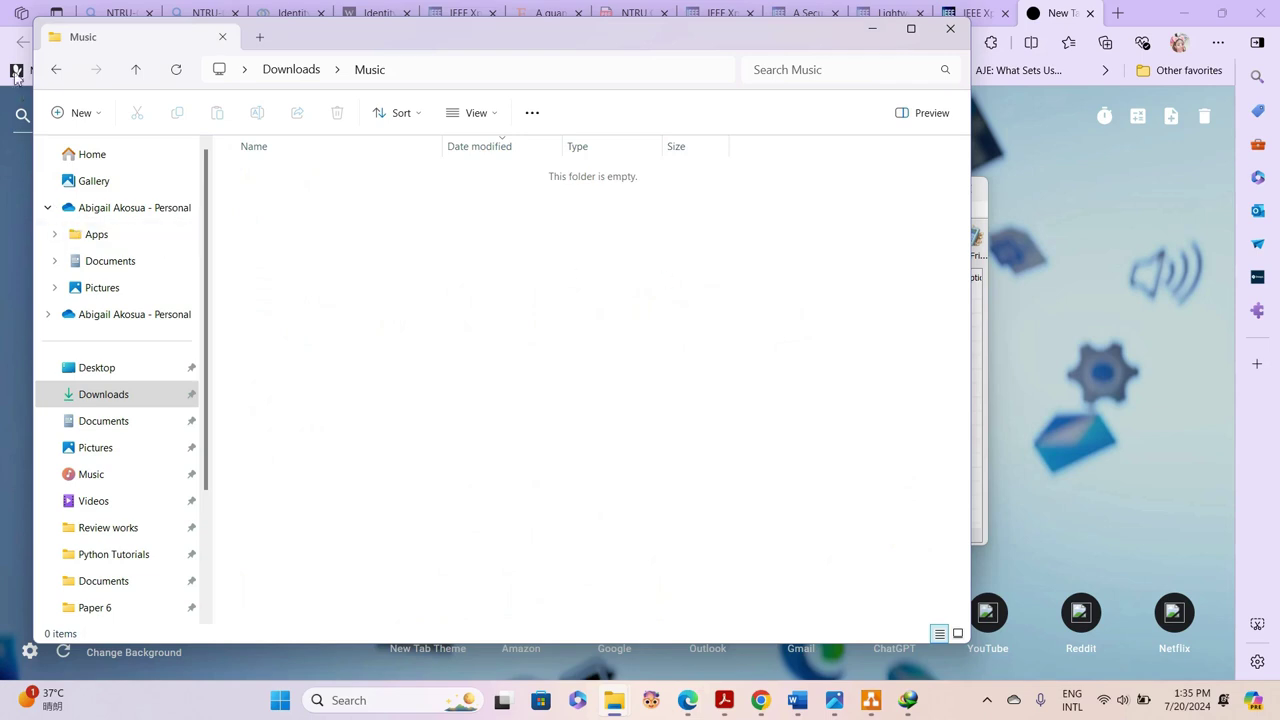
{"action": "key", "text": "alt+Left"}
{"action": "double_click", "coordinate": [789, 308]}
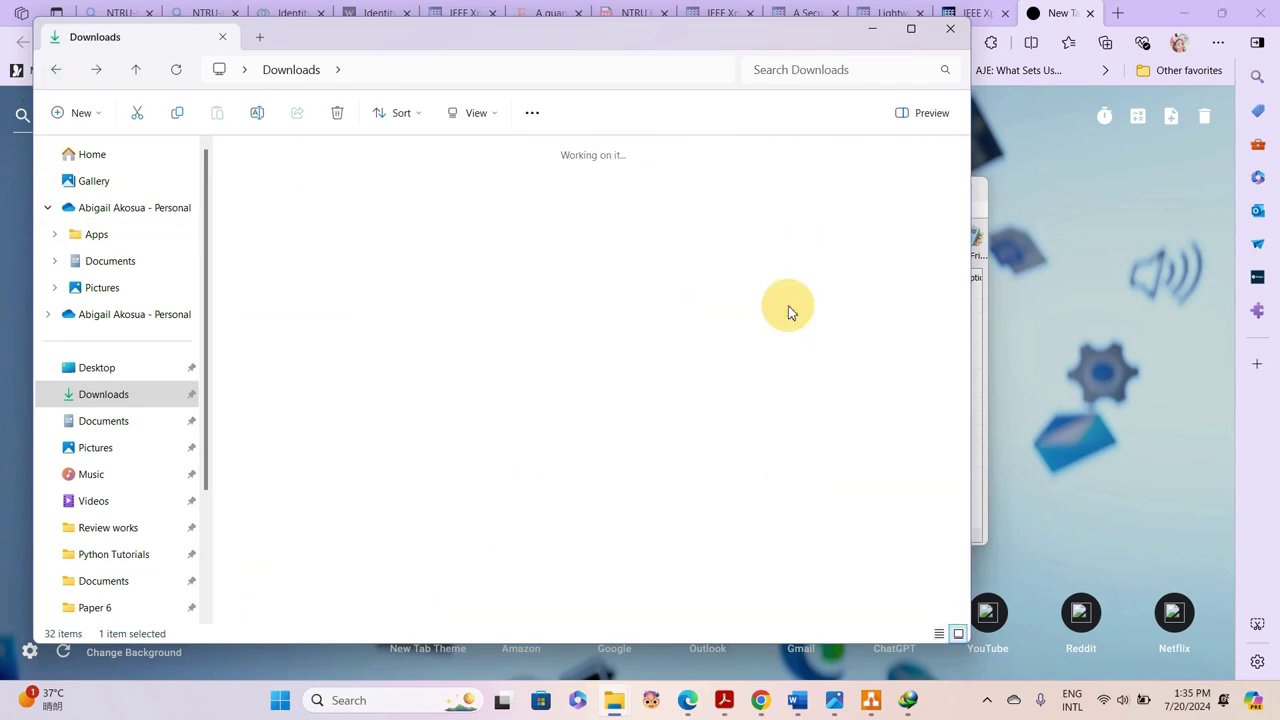
{"action": "left_click", "coordinate": [56, 69]}
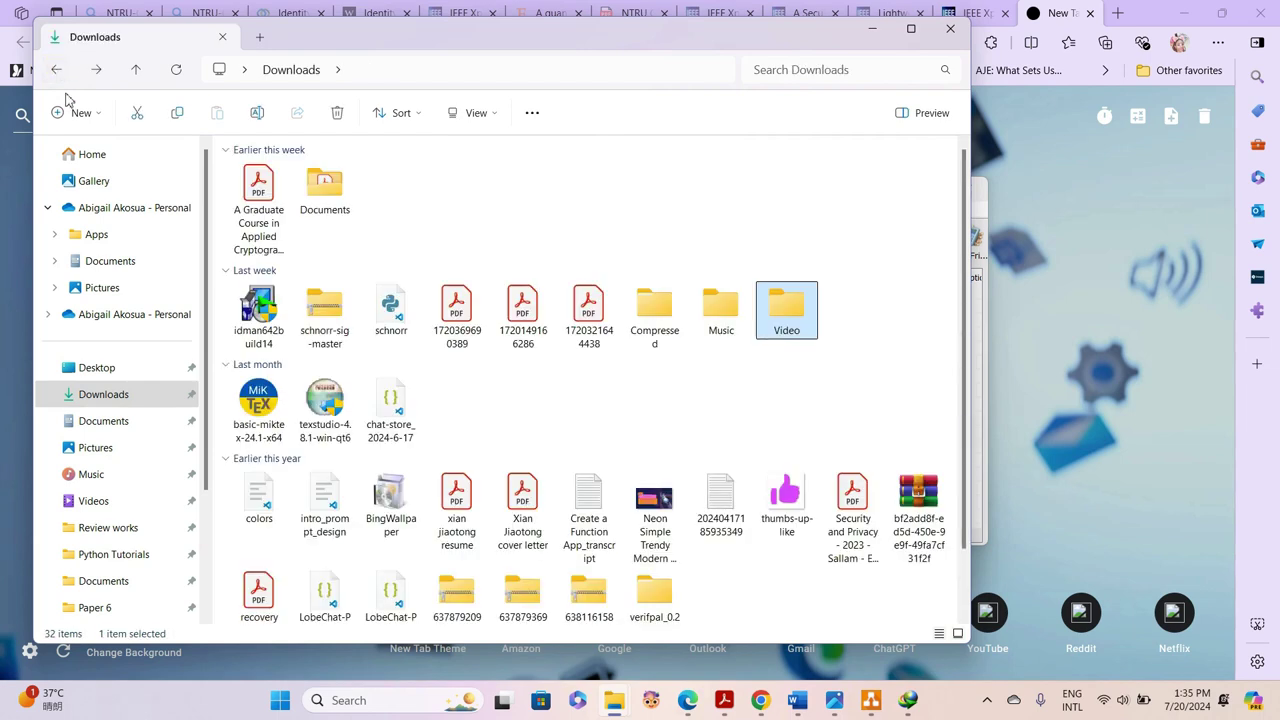
{"action": "left_click", "coordinate": [872, 28]}
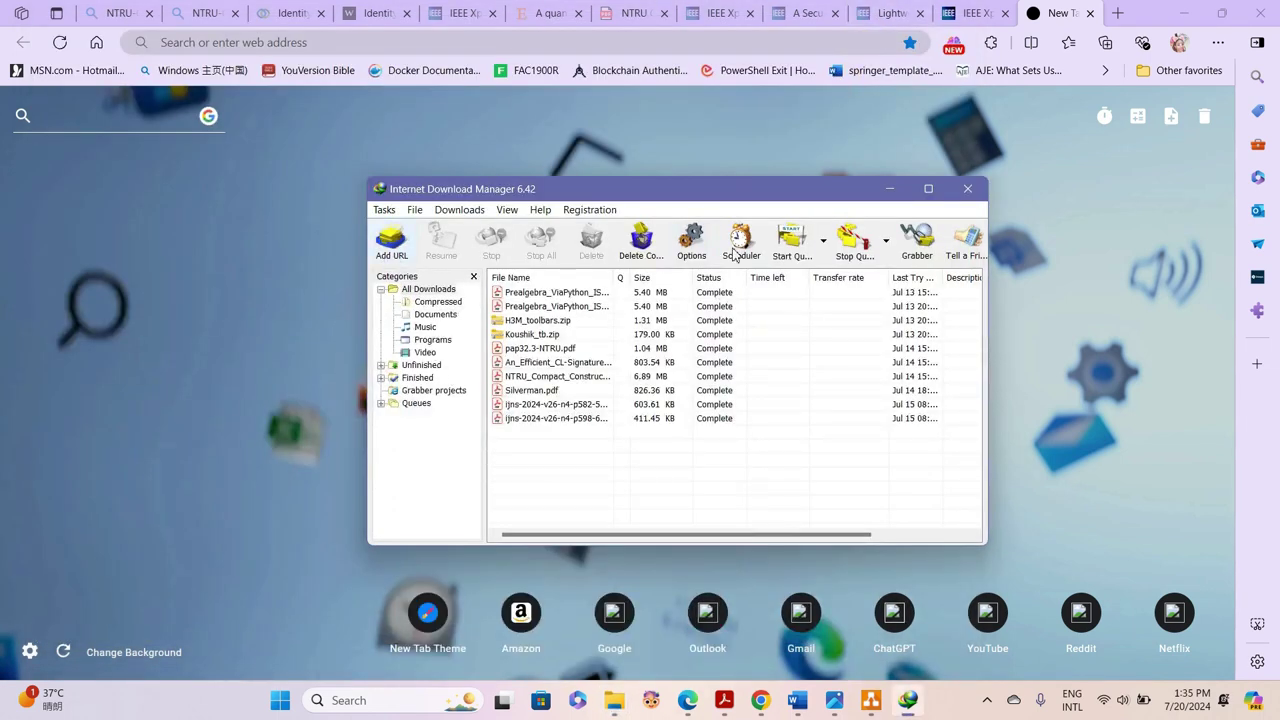
- Switch the IDM toolbar to Small Buttons, then back to Large Buttons
{"action": "left_click", "coordinate": [507, 210]}
{"action": "mouse_move", "coordinate": [540, 263]}
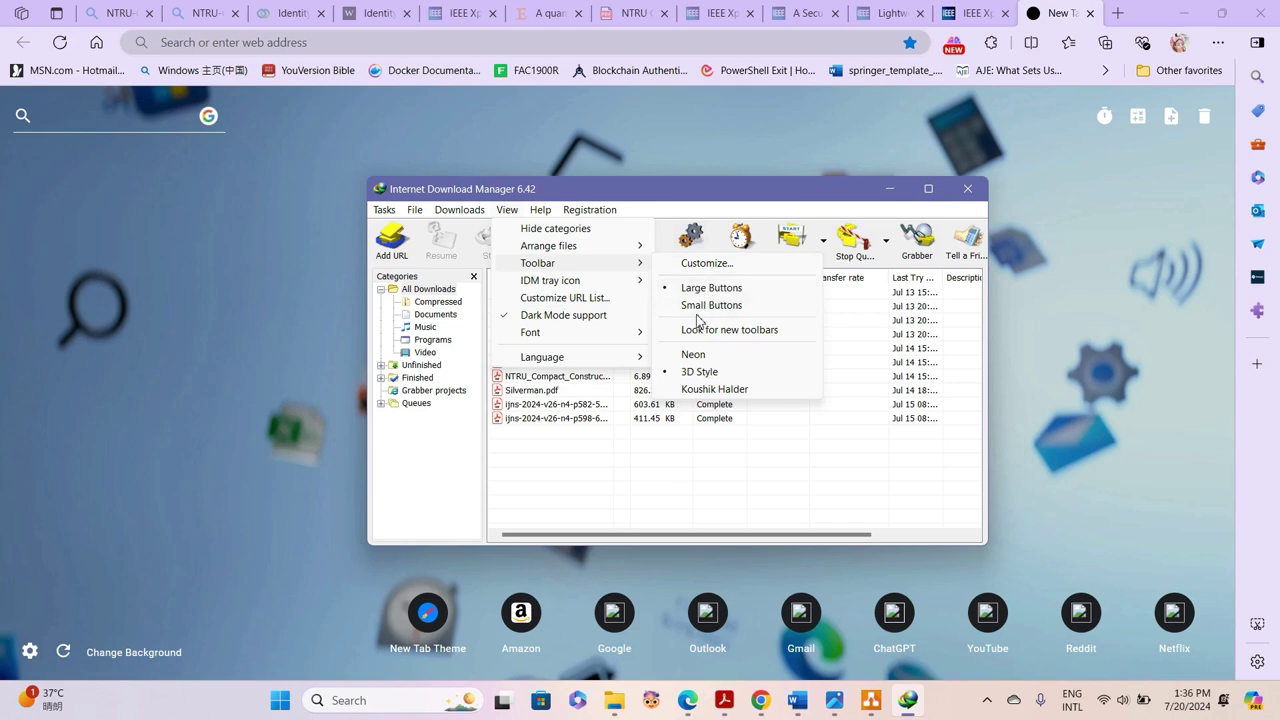
{"action": "left_click", "coordinate": [696, 307]}
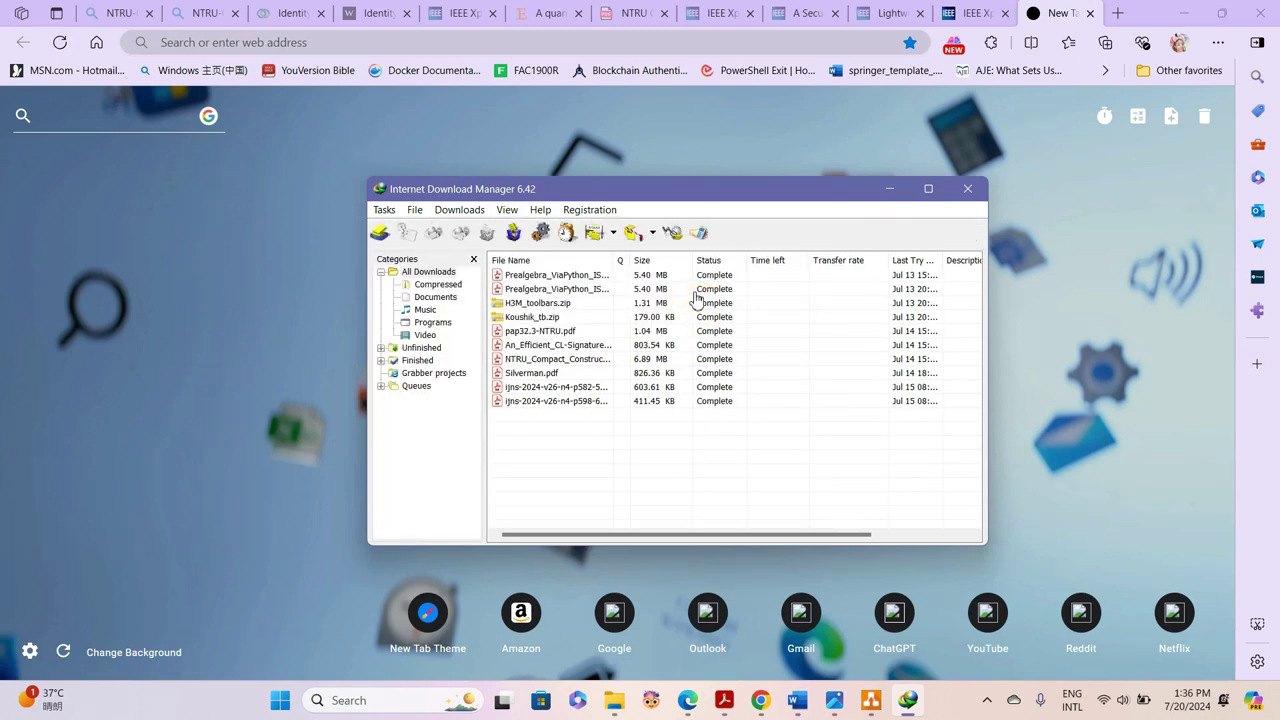
{"action": "left_click", "coordinate": [507, 209]}
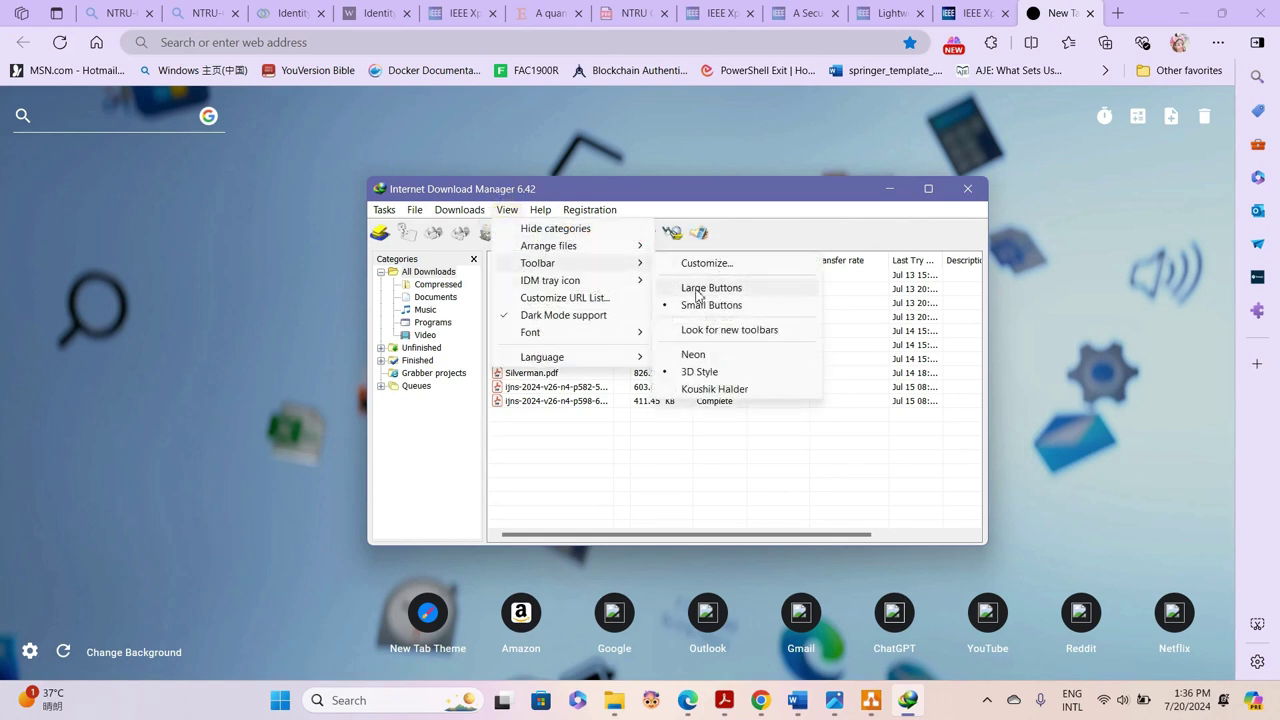
{"action": "left_click", "coordinate": [696, 290]}
- Apply the Neon toolbar look, then switch to the Koushik Halder look
{"action": "left_click", "coordinate": [510, 216]}
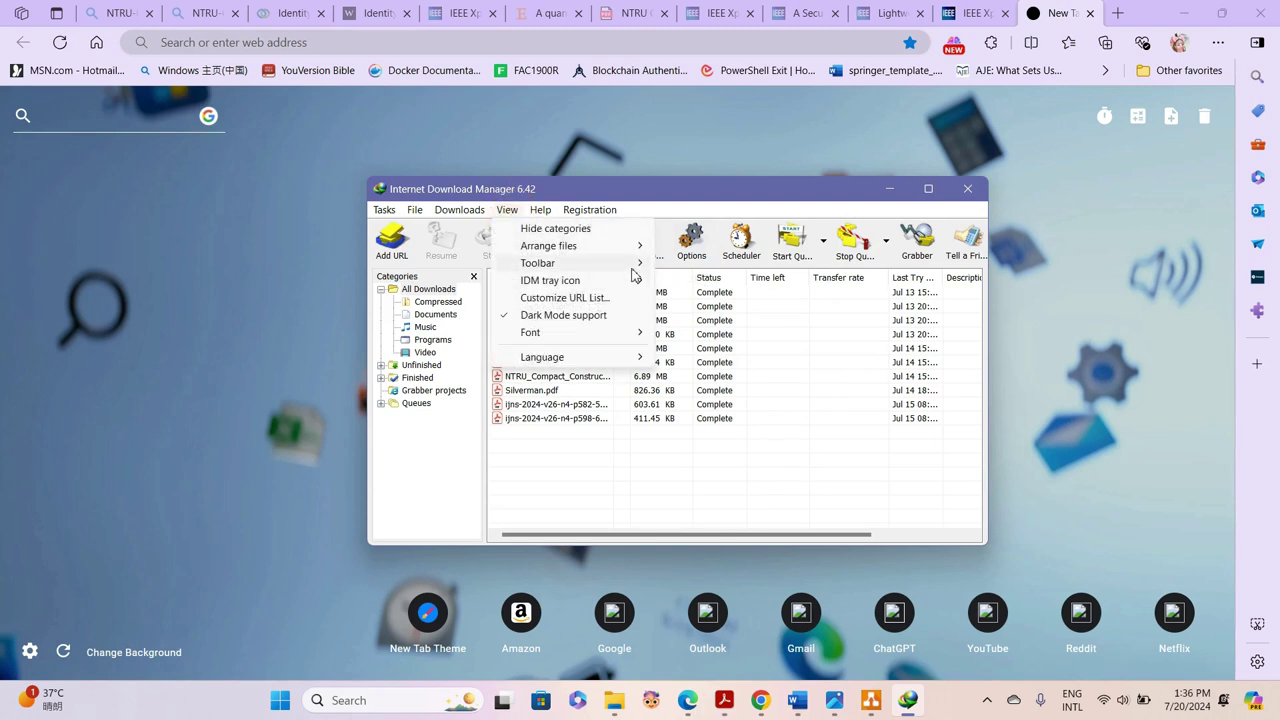
{"action": "mouse_move", "coordinate": [633, 268]}
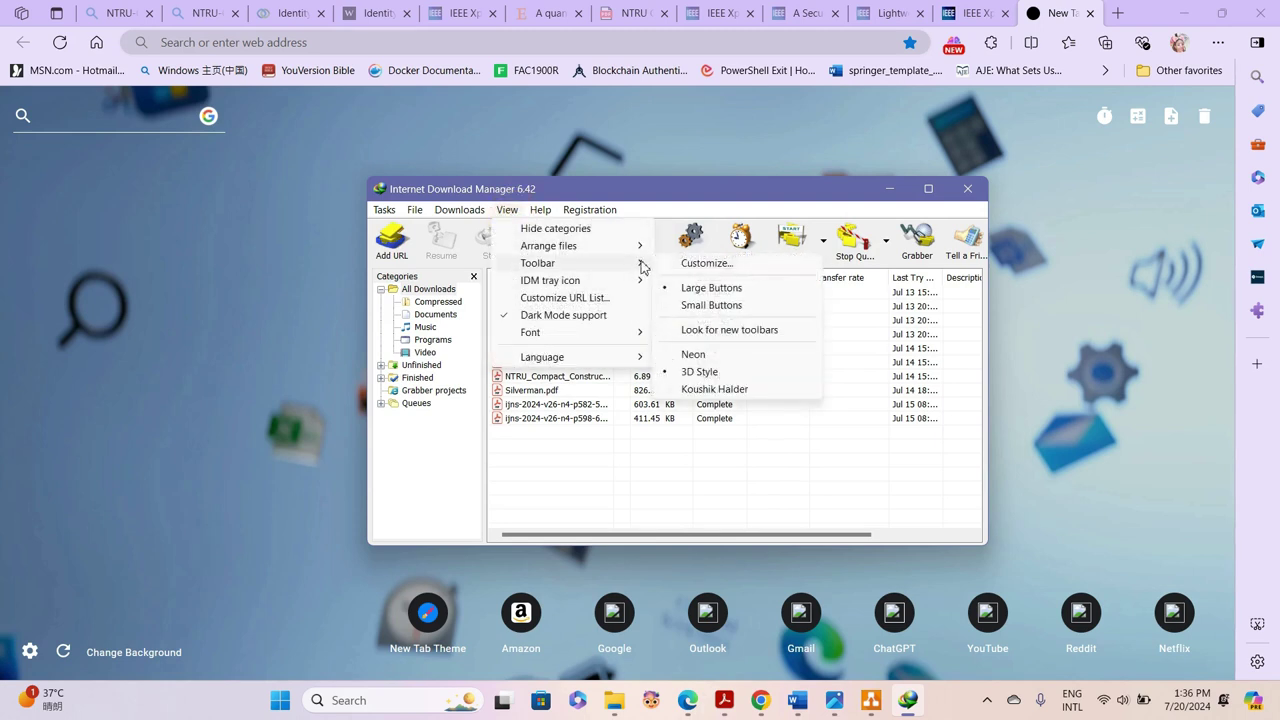
{"action": "left_click", "coordinate": [701, 356]}
{"action": "left_click", "coordinate": [507, 210]}
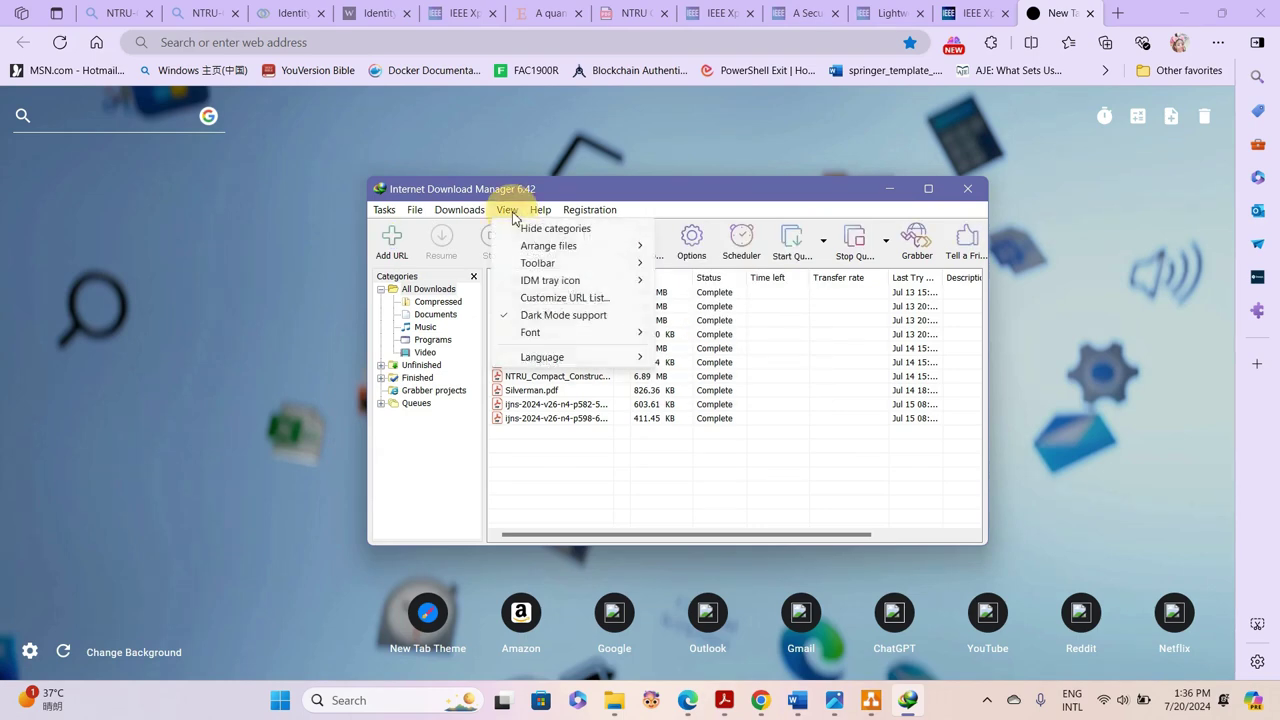
{"action": "mouse_move", "coordinate": [640, 266]}
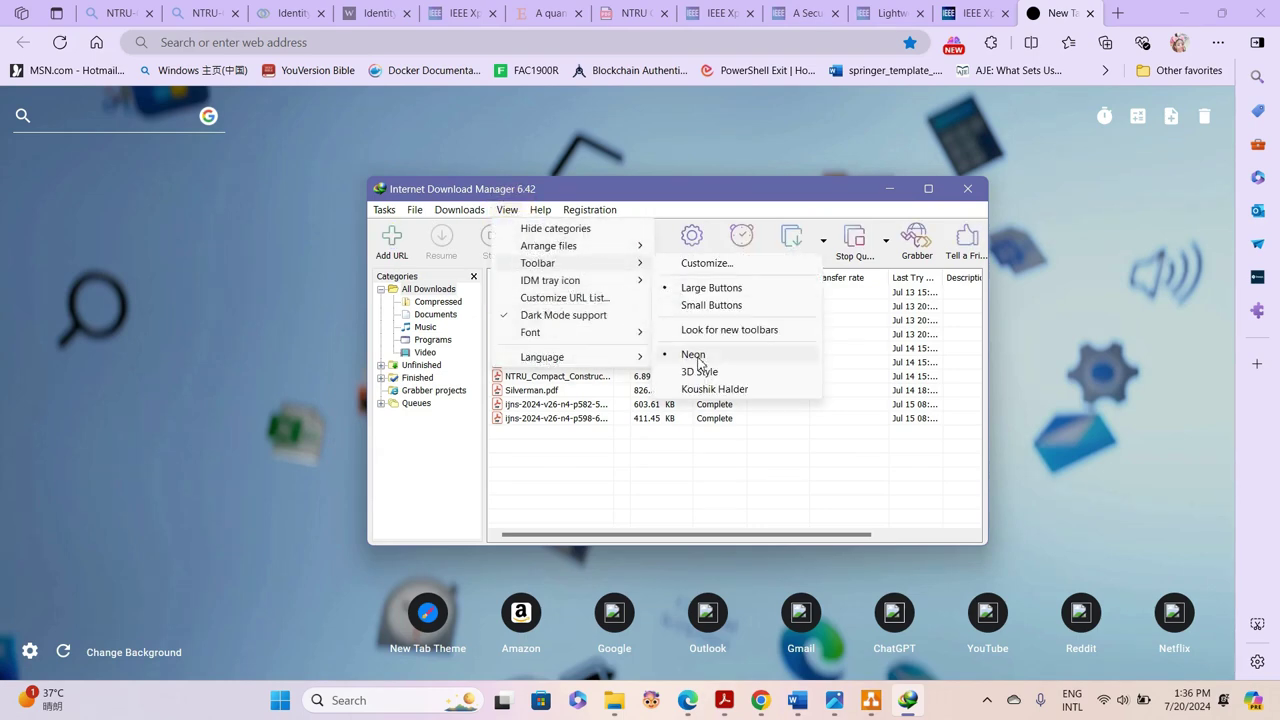
{"action": "left_click", "coordinate": [704, 389]}
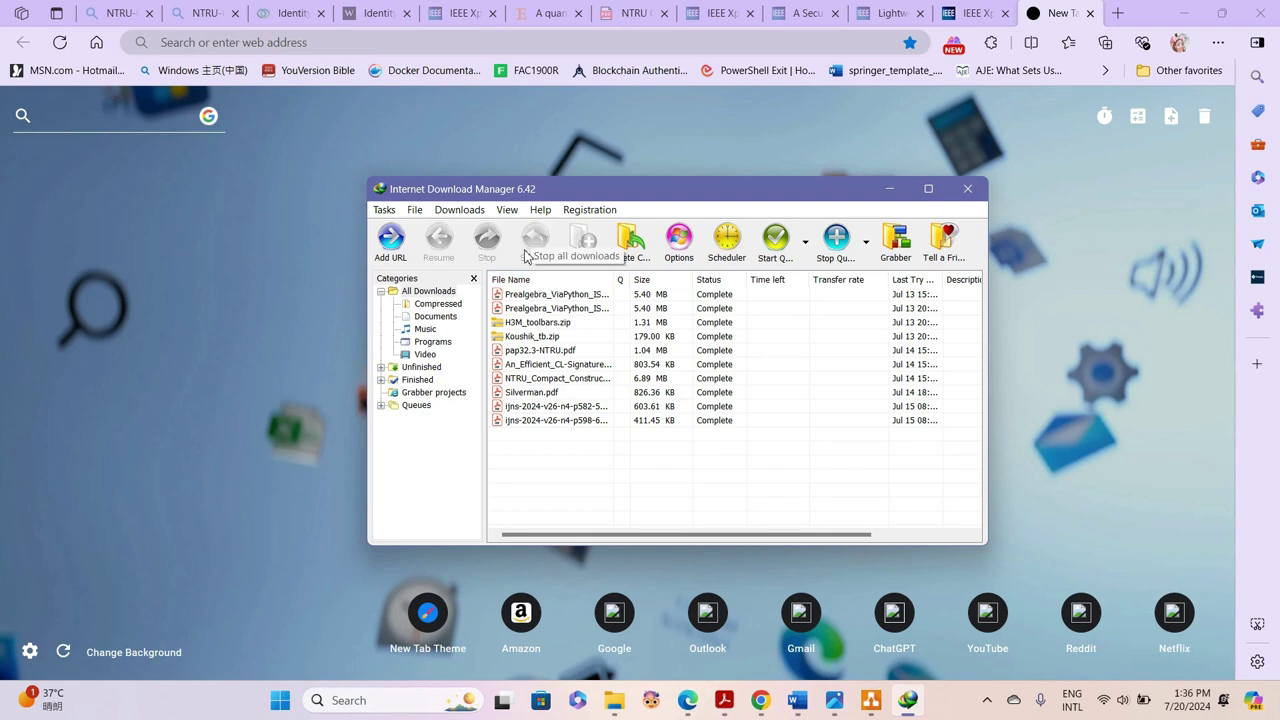
{"action": "left_click", "coordinate": [507, 211]}
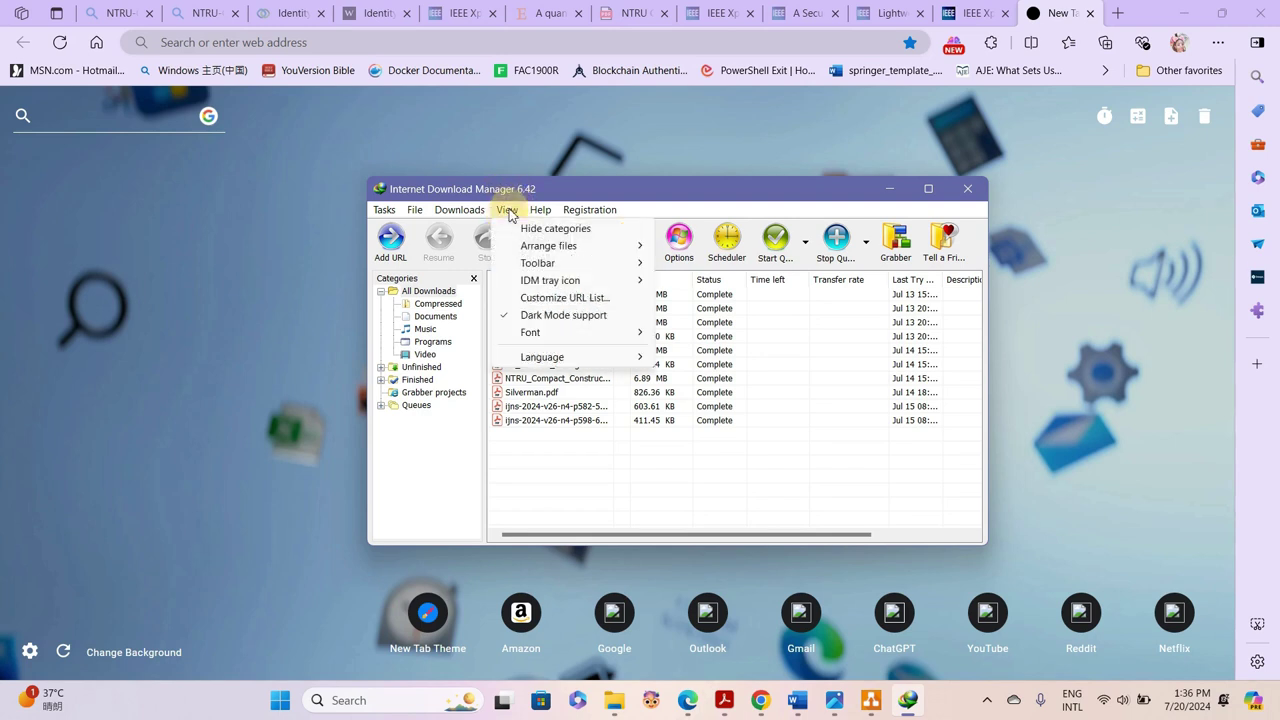
{"action": "mouse_move", "coordinate": [612, 263]}
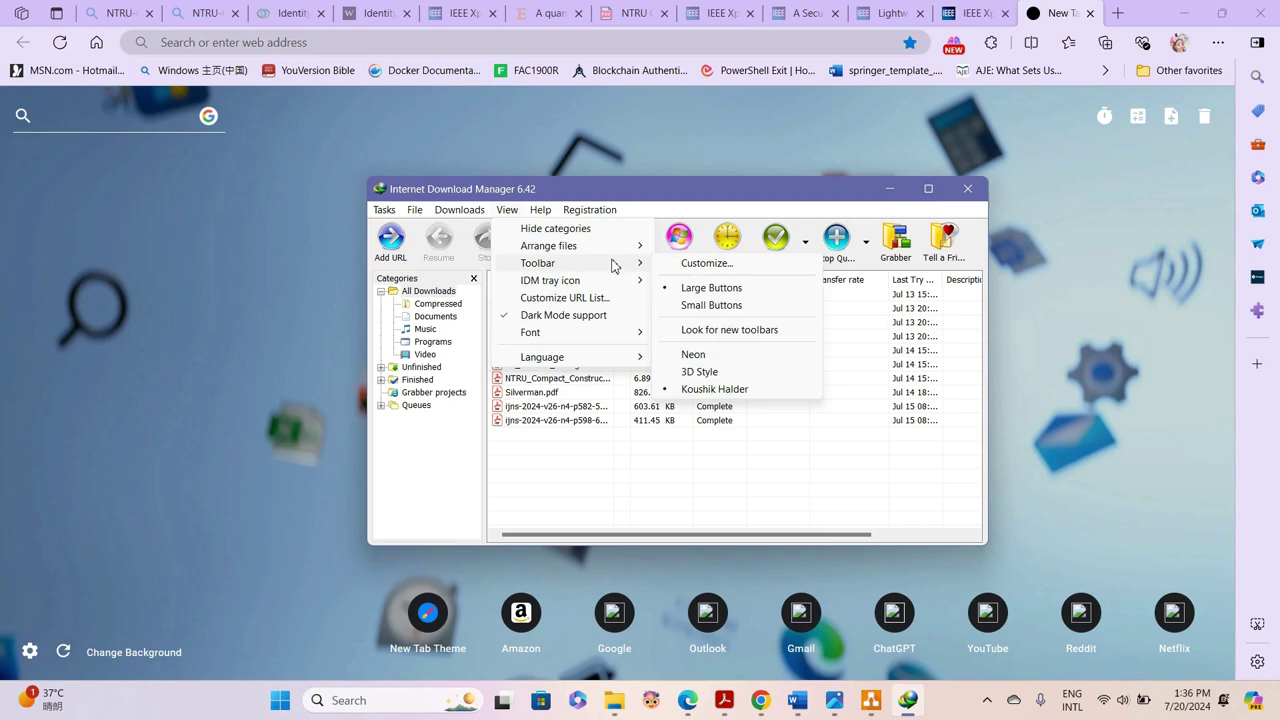
- Open the 'Look for new toolbars' page (toolbar2.html) in Edge to read the install instructions
{"action": "left_click", "coordinate": [729, 329]}
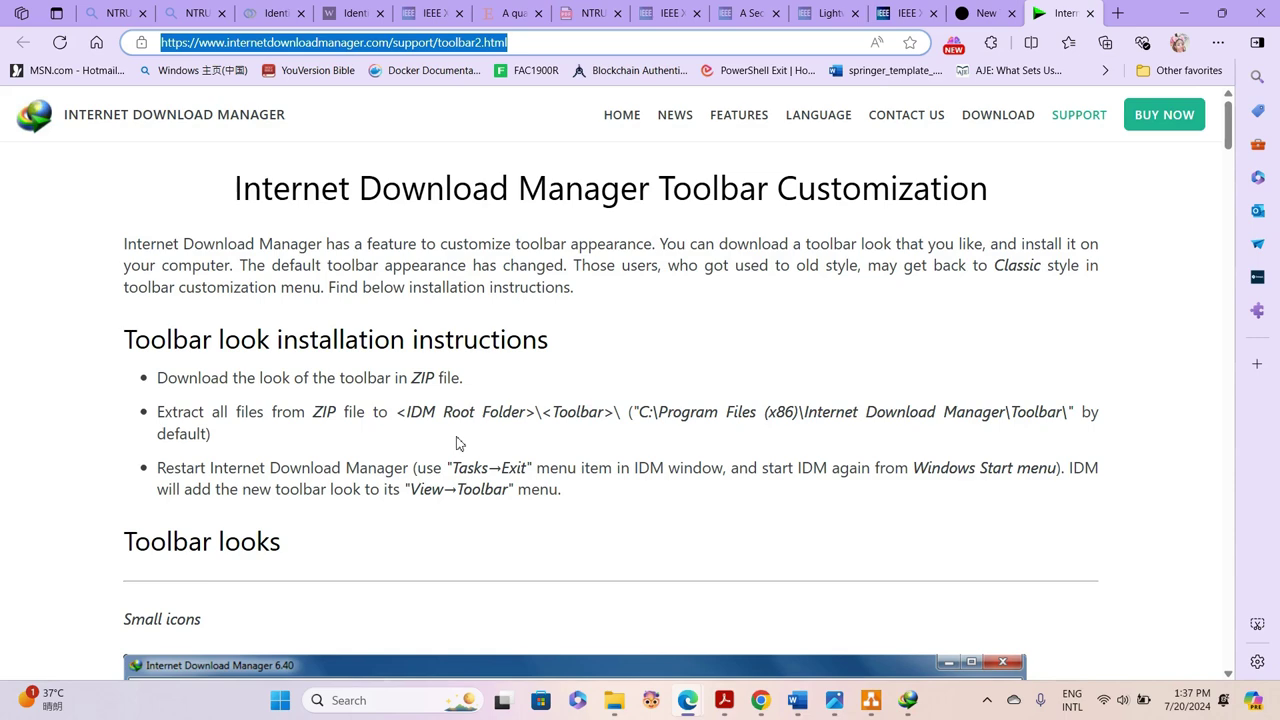
{"action": "left_click", "coordinate": [614, 700]}
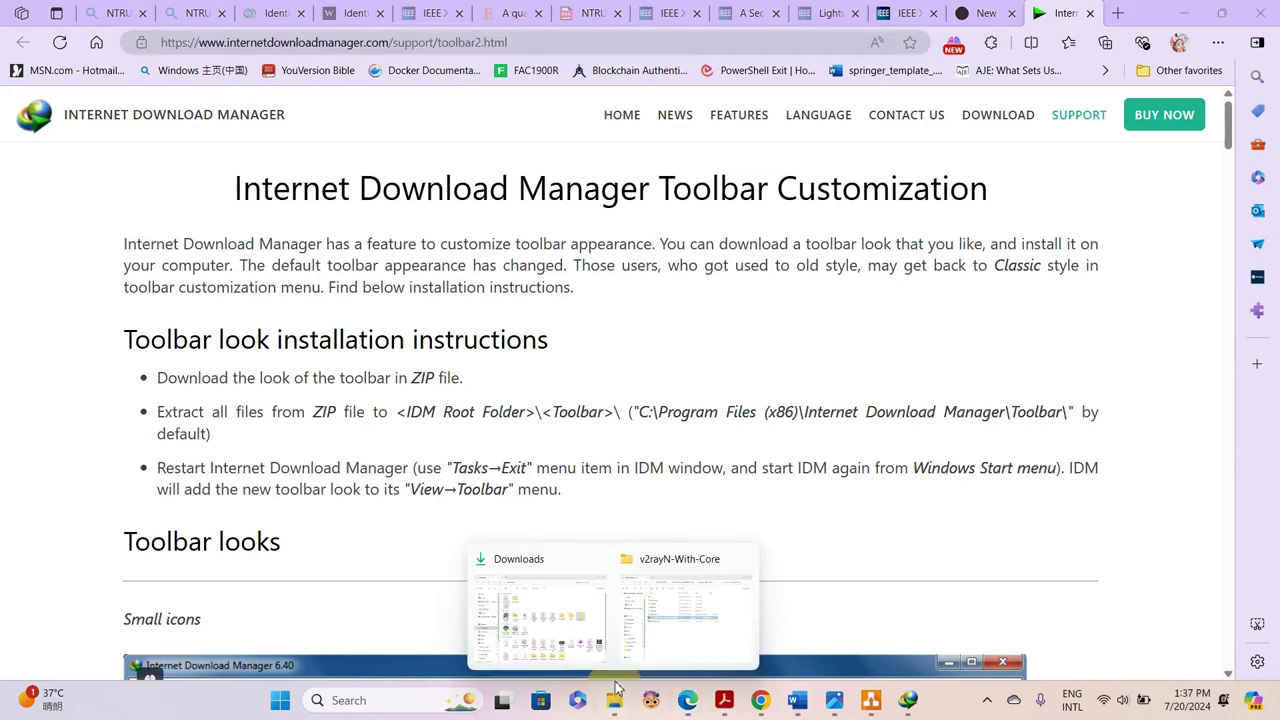
- In Explorer, go to This PC > Local Disk (C:) and check Program Files
{"action": "left_click", "coordinate": [584, 647]}
{"action": "scroll", "coordinate": [163, 531], "scroll_direction": "down", "scroll_amount": 3}
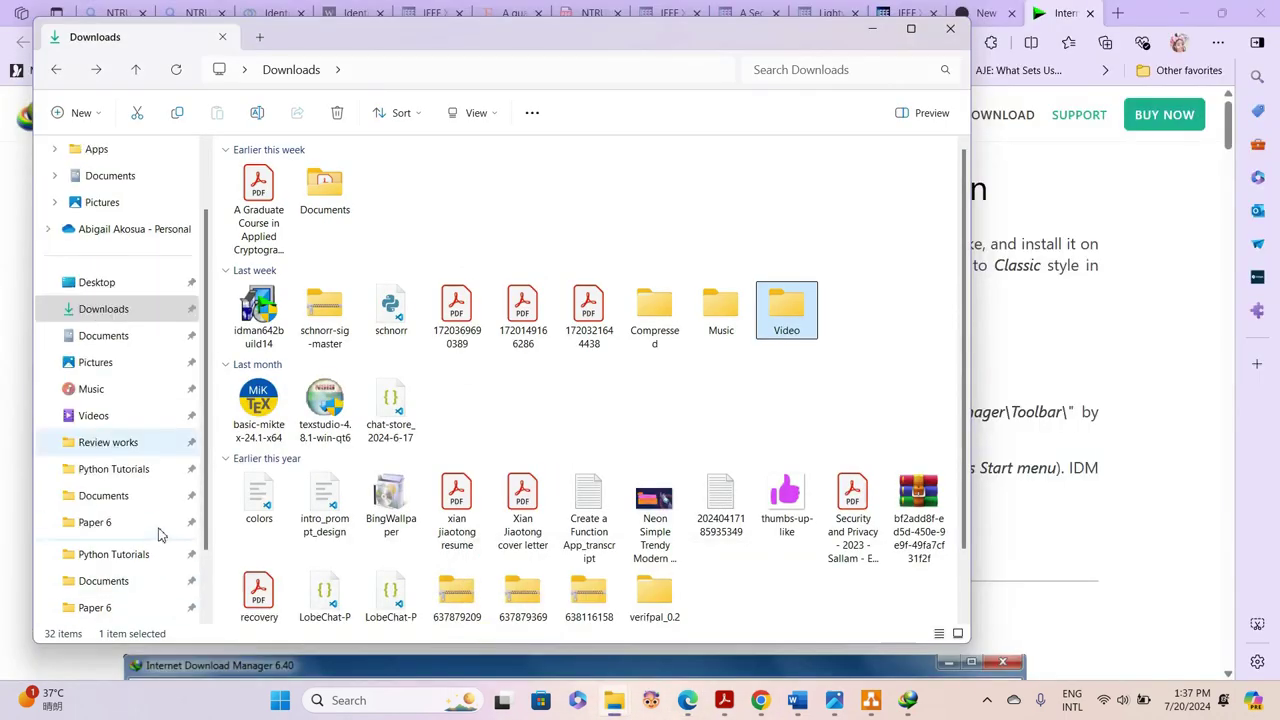
{"action": "left_click", "coordinate": [95, 496]}
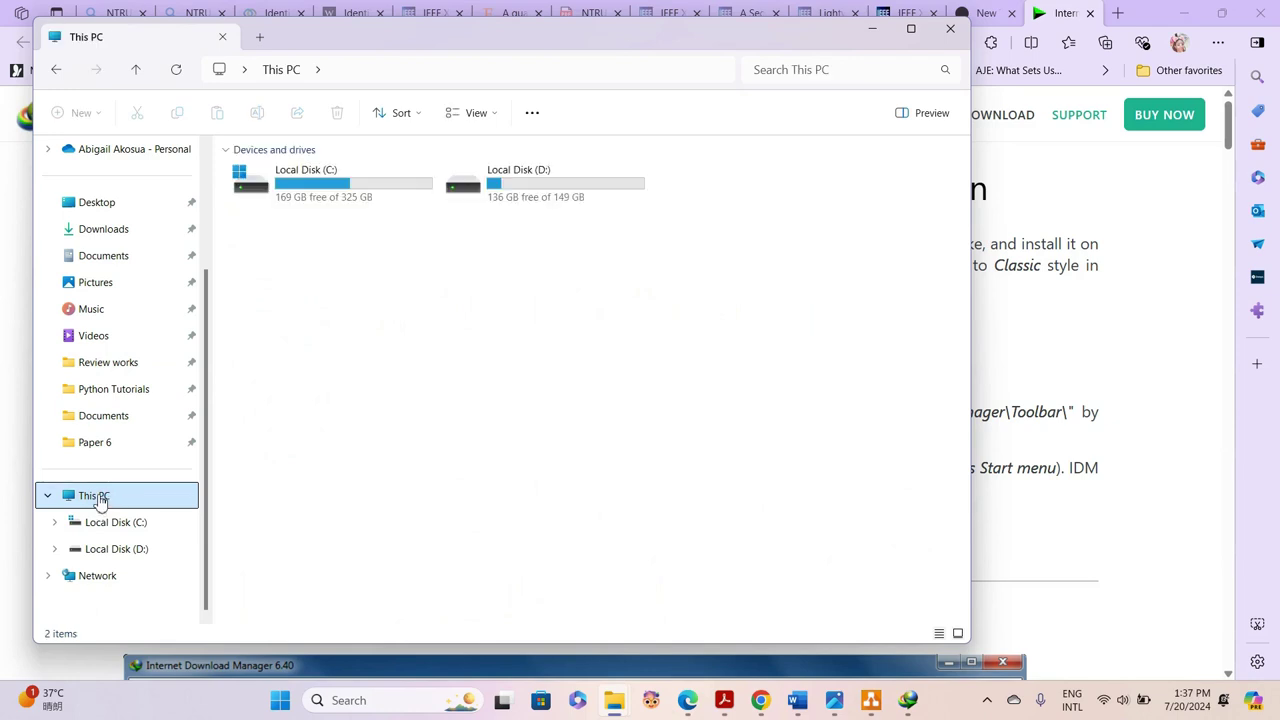
{"action": "double_click", "coordinate": [357, 200]}
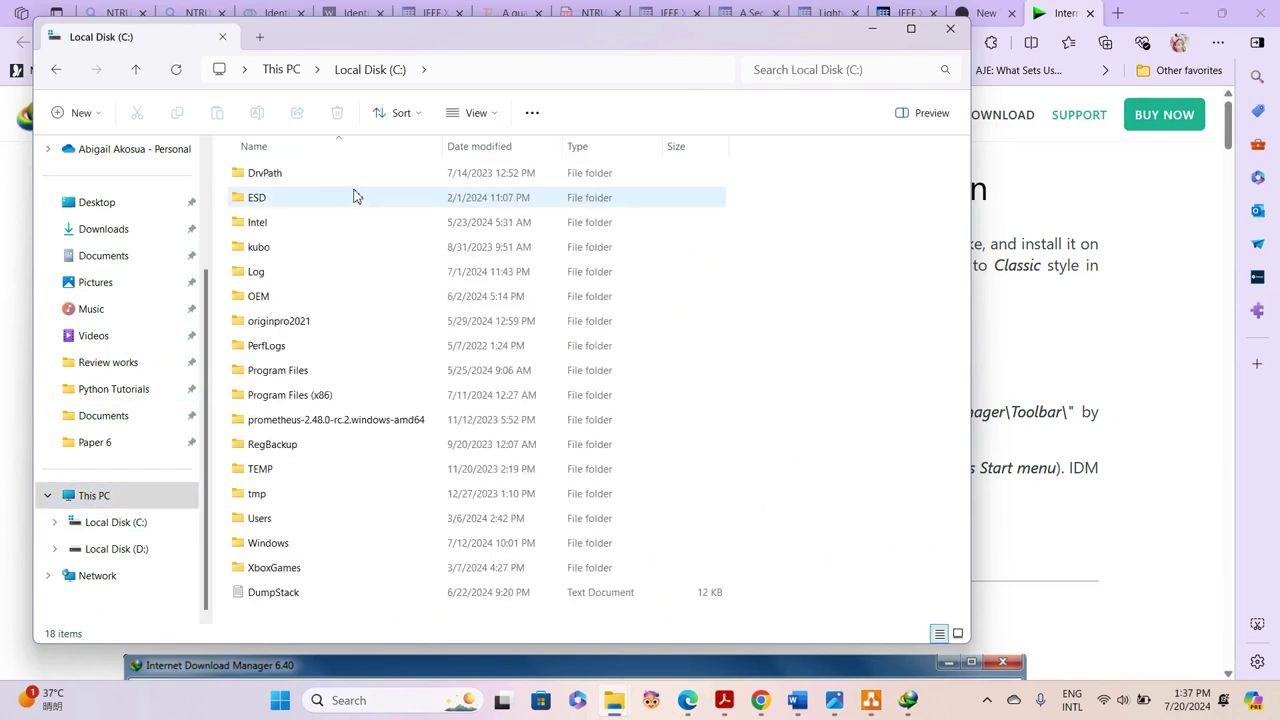
{"action": "double_click", "coordinate": [260, 374]}
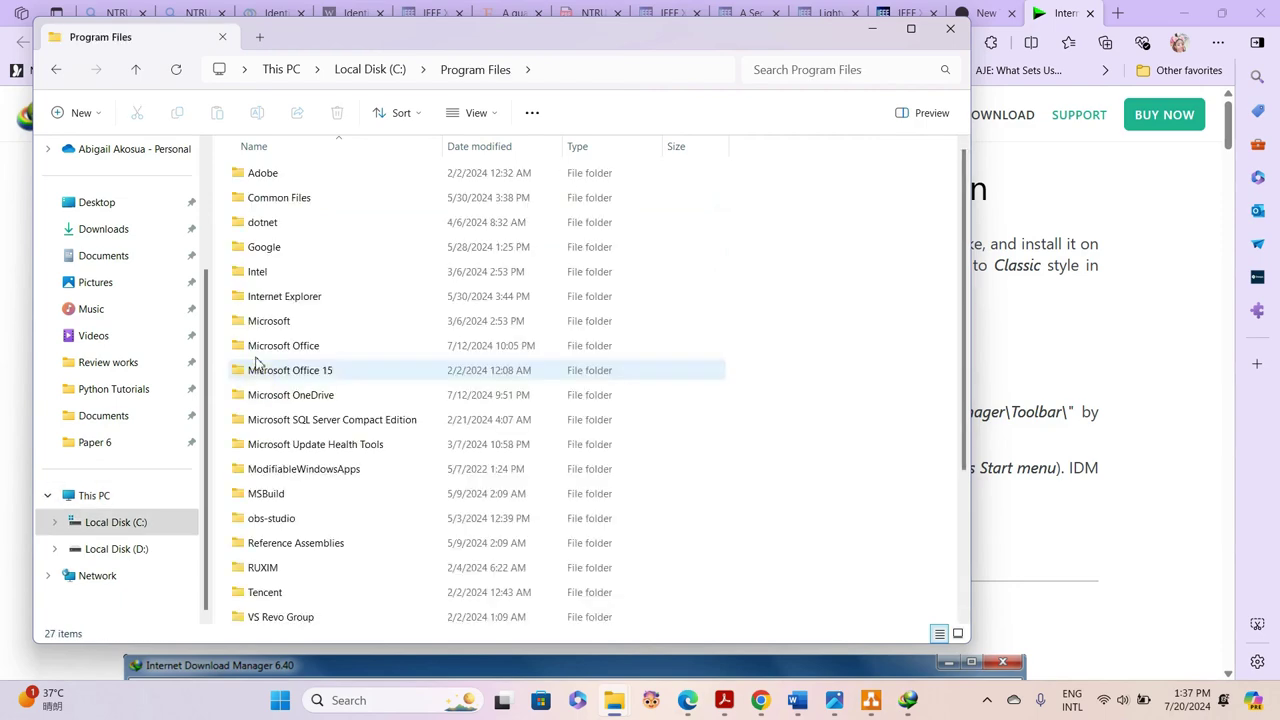
{"action": "scroll", "coordinate": [350, 470], "scroll_direction": "down", "scroll_amount": 3}
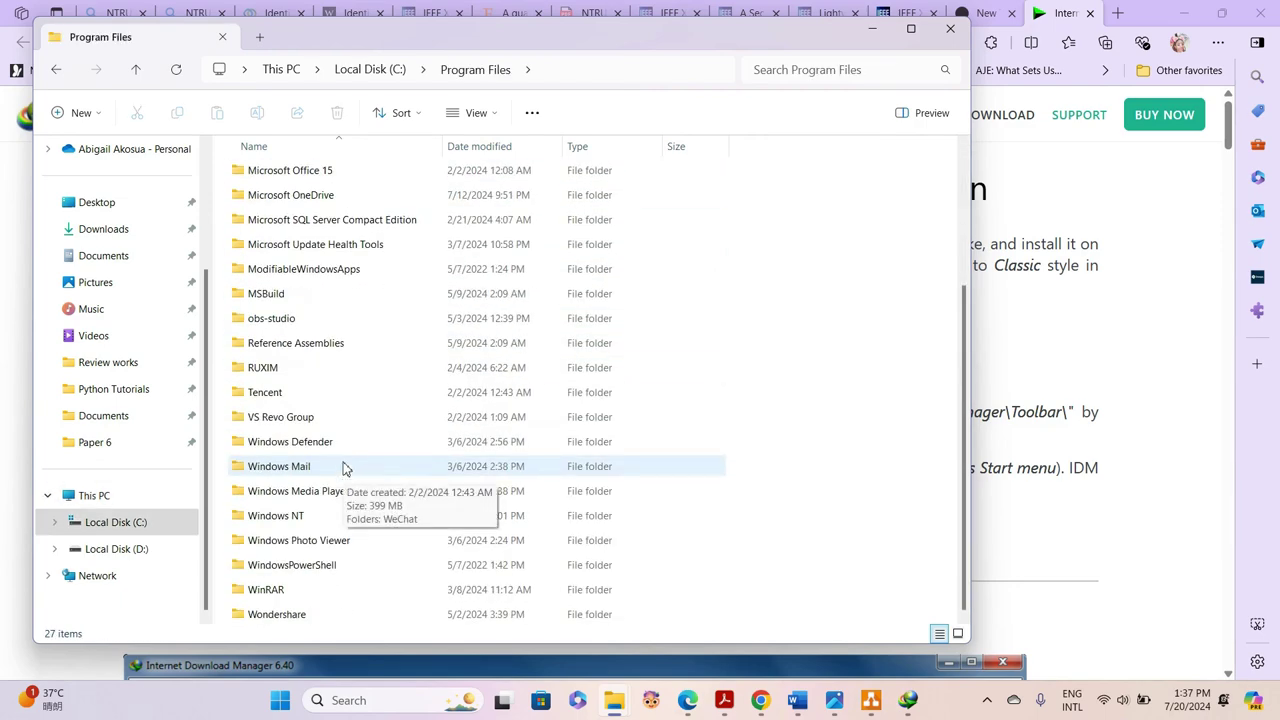
{"action": "scroll", "coordinate": [335, 313], "scroll_direction": "up", "scroll_amount": 3}
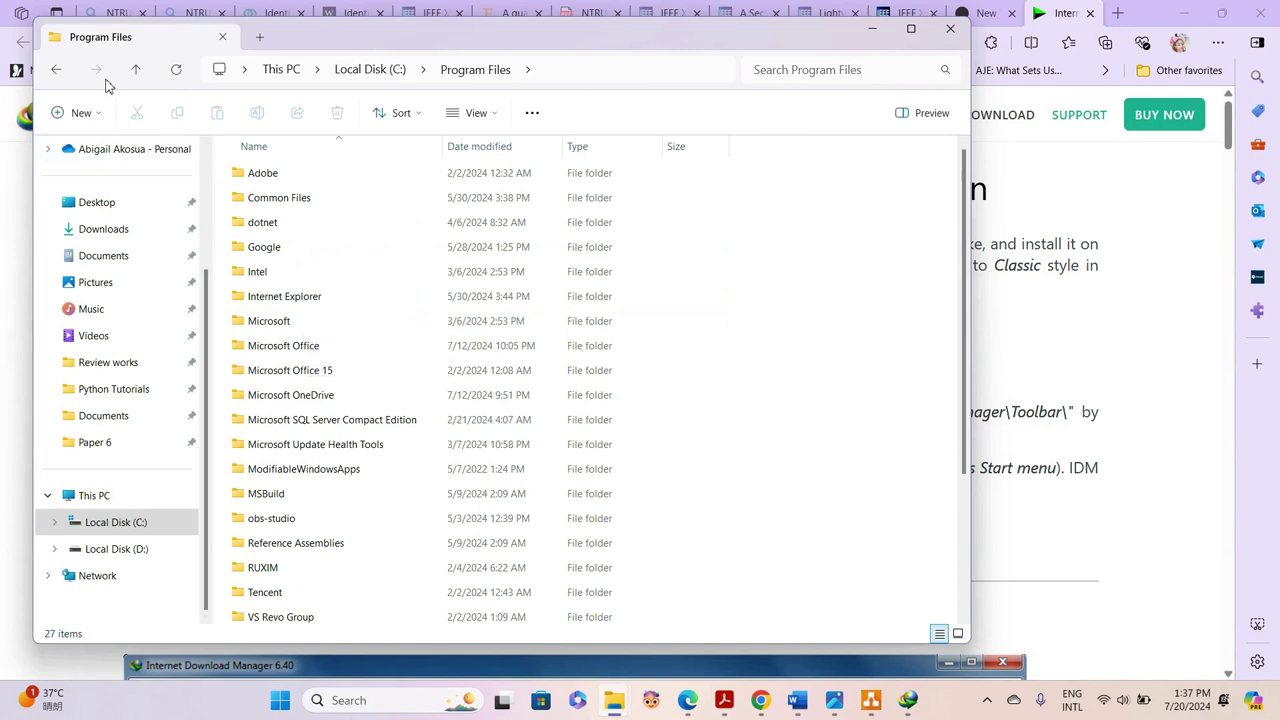
{"action": "left_click", "coordinate": [56, 69]}
- Inspect the Toolbar folder under Program Files (x86)\Internet Download Manager, then minimize Explorer
{"action": "double_click", "coordinate": [250, 394]}
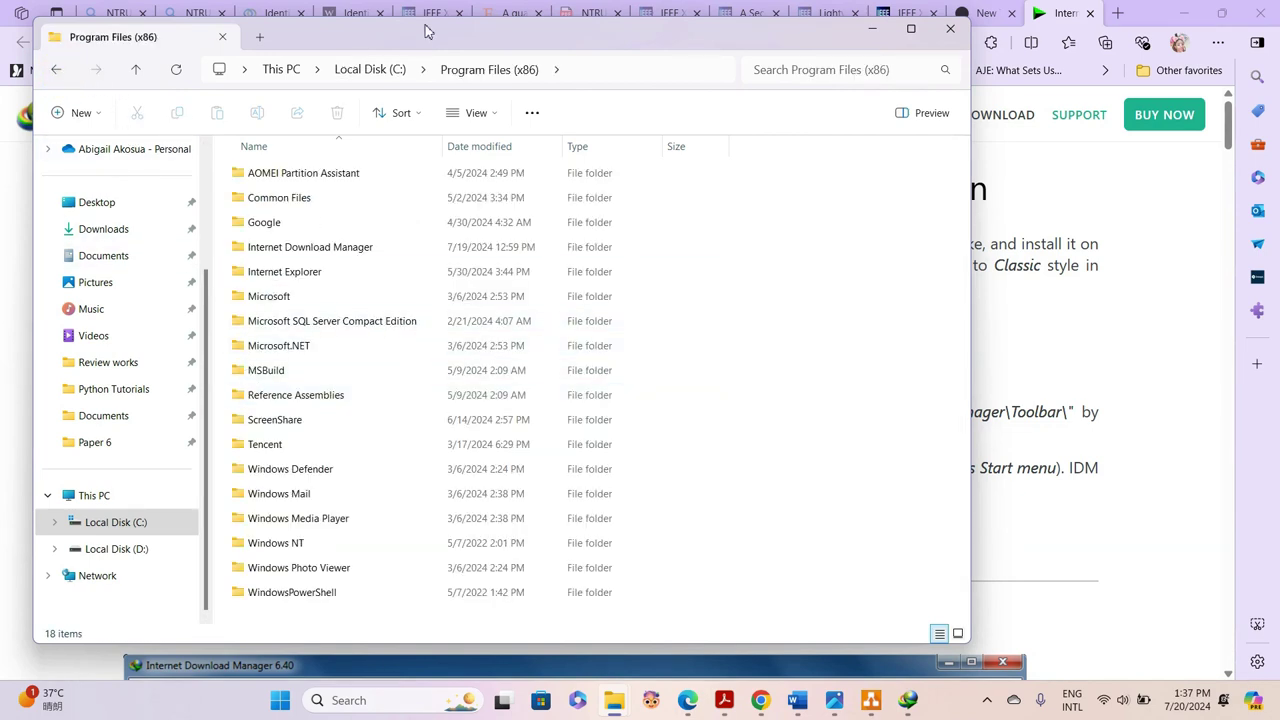
{"action": "left_click", "coordinate": [283, 250]}
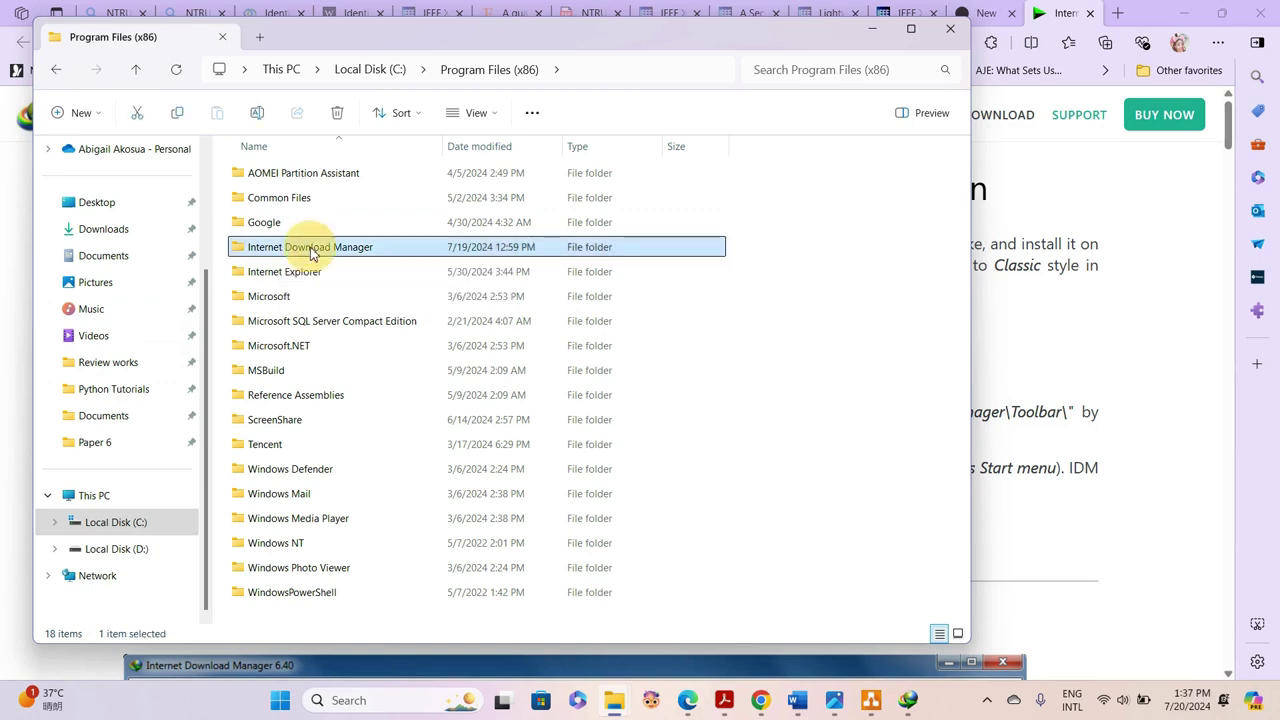
{"action": "double_click", "coordinate": [310, 250]}
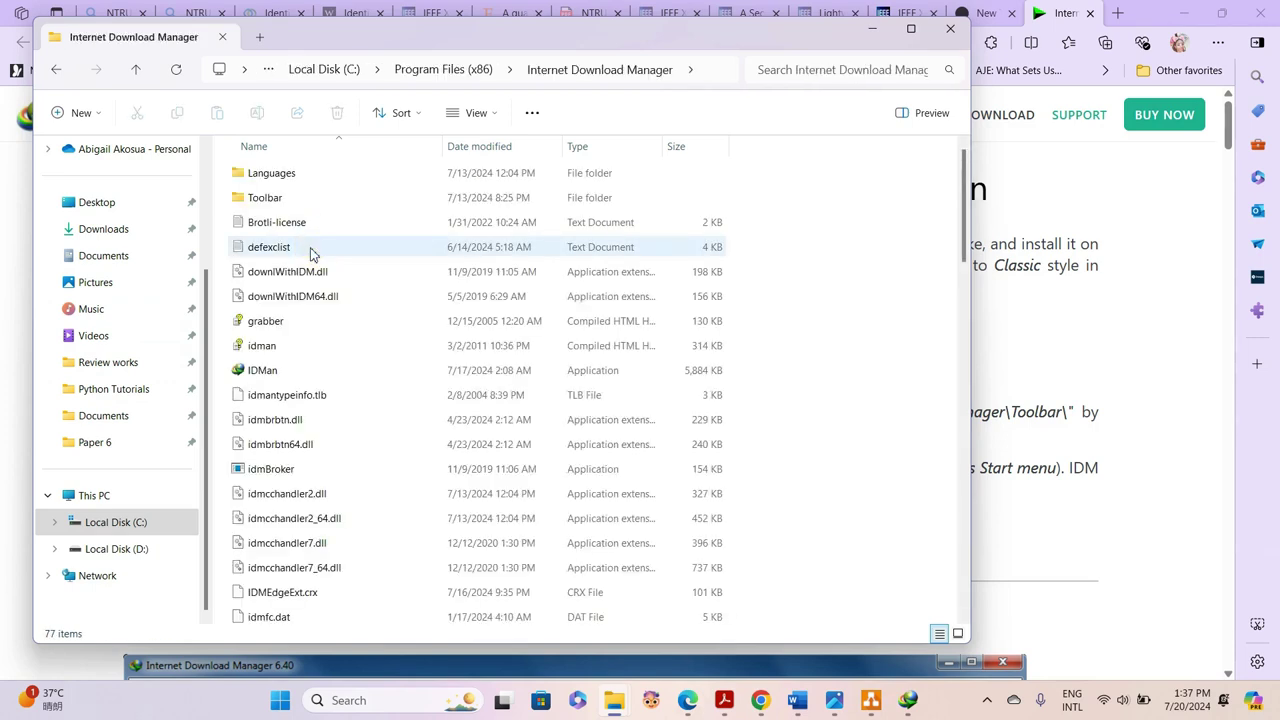
{"action": "double_click", "coordinate": [288, 199]}
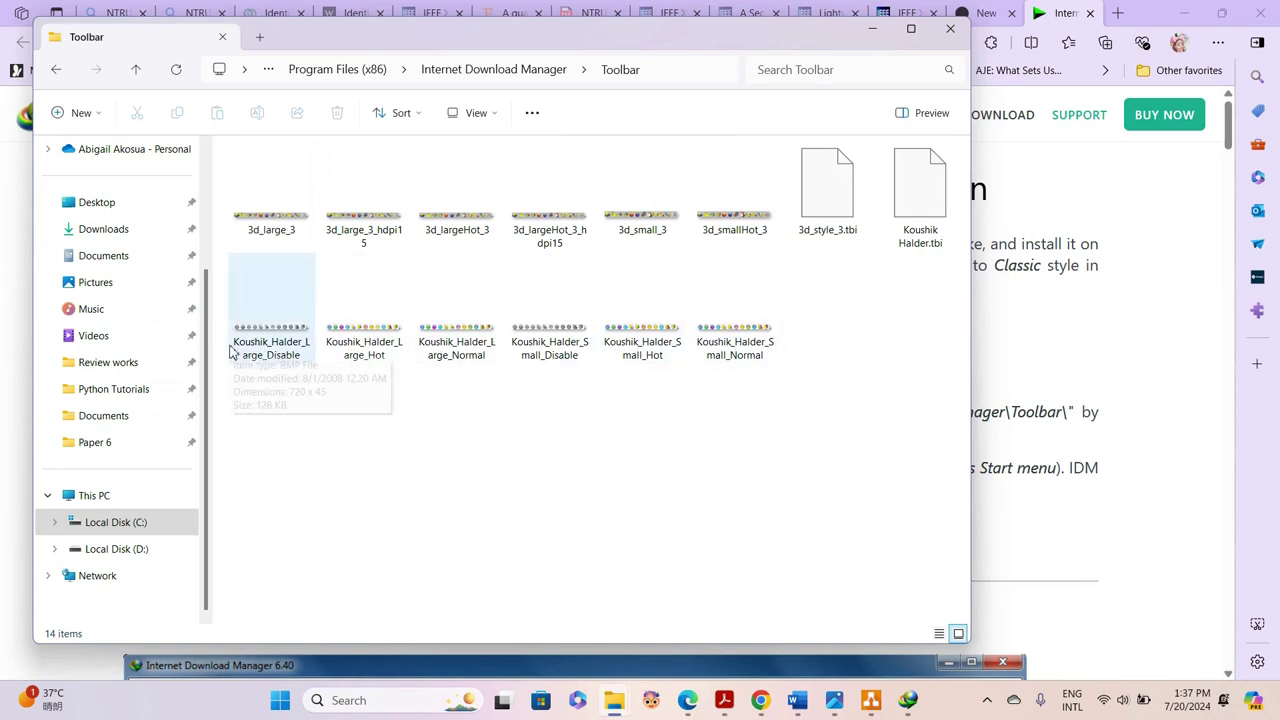
{"action": "left_click", "coordinate": [56, 71]}
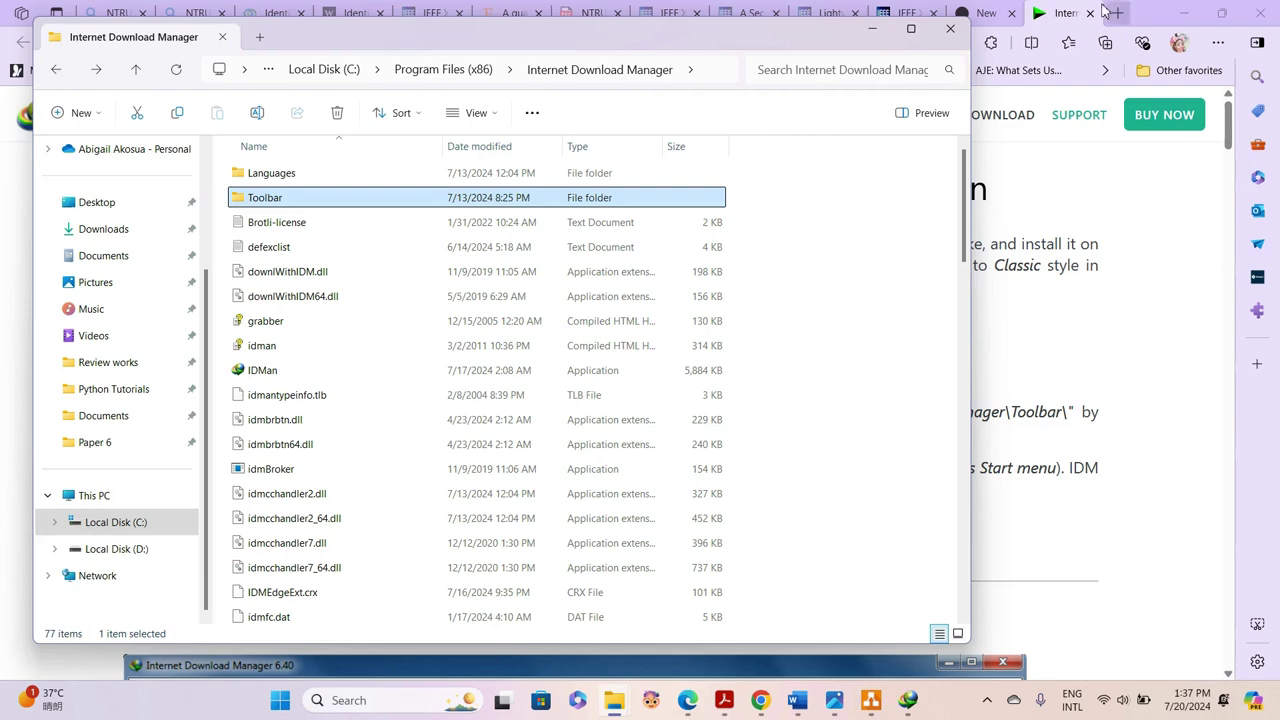
{"action": "left_click", "coordinate": [870, 32]}
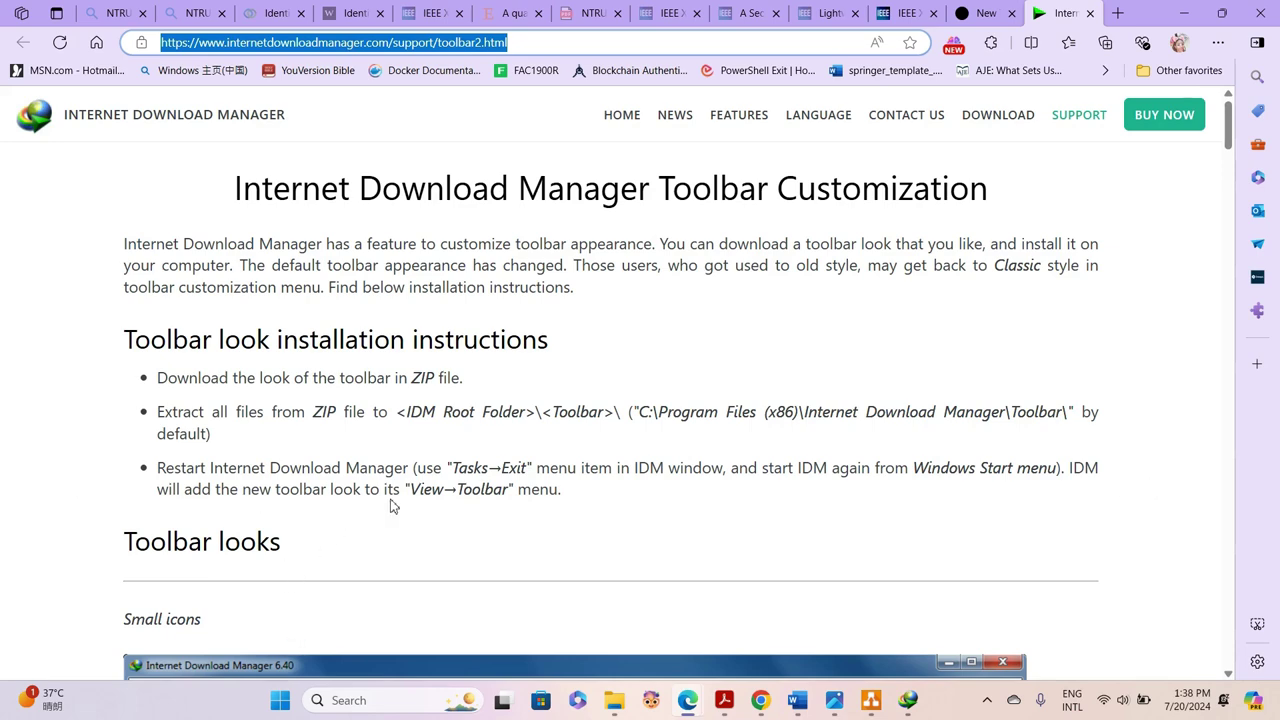
- Restore IDM, view the installed Neon, 3D Style and Koushik Halder looks, then close IDM
{"action": "left_click", "coordinate": [910, 700]}
{"action": "left_click", "coordinate": [507, 211]}
{"action": "mouse_move", "coordinate": [560, 263]}
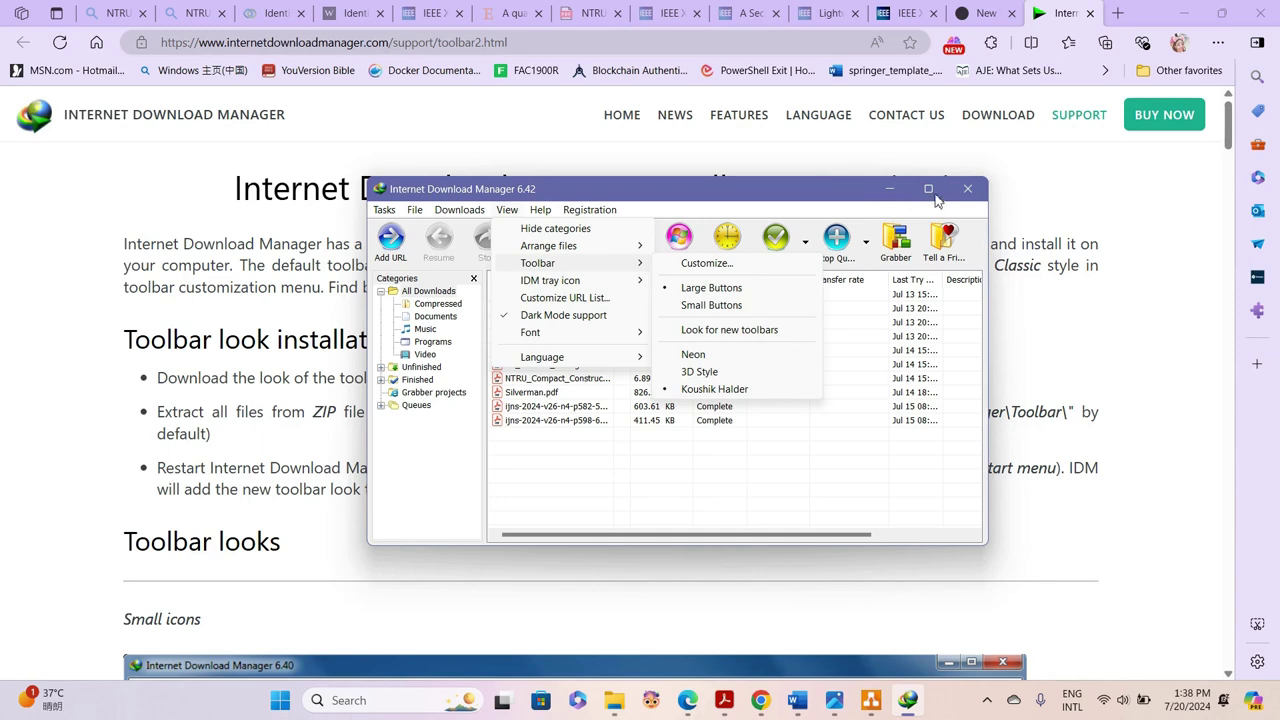
{"action": "left_click", "coordinate": [967, 188]}
- Scroll the toolbar-looks gallery down past Persian Golf, then back up to Flat 2015
{"action": "scroll", "coordinate": [595, 455], "scroll_direction": "down", "scroll_amount": 3}
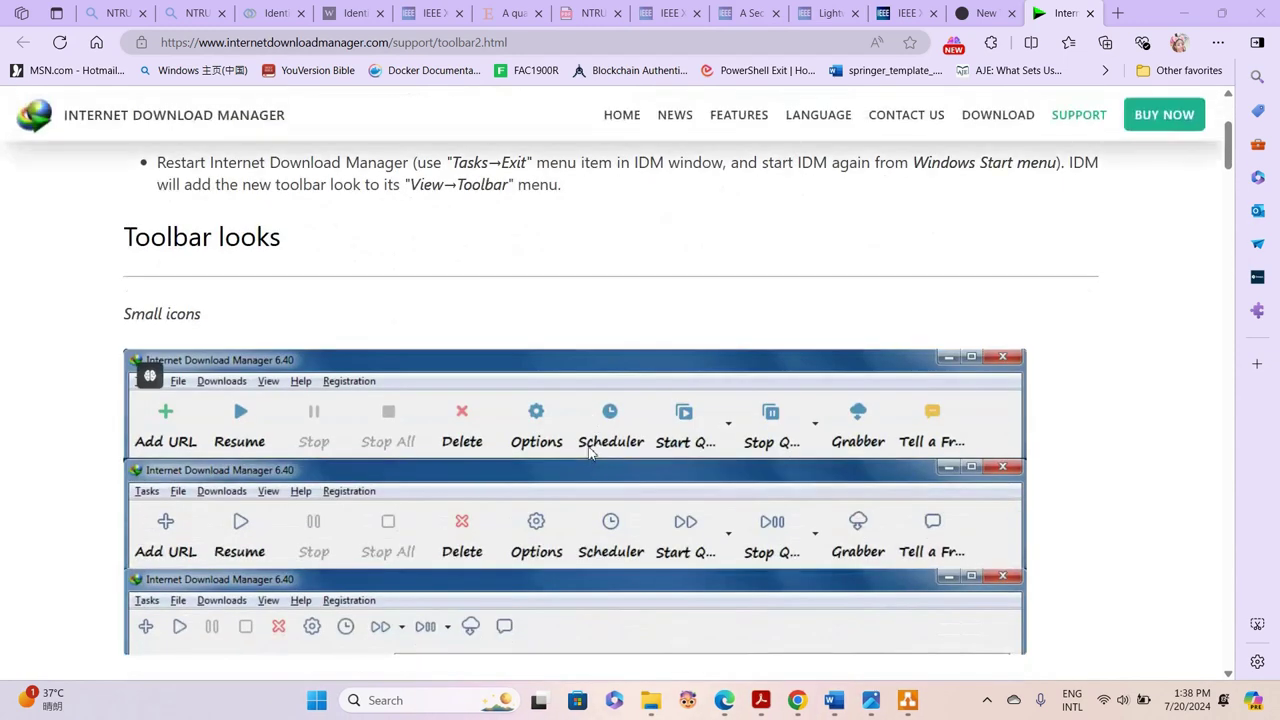
{"action": "scroll", "coordinate": [590, 452], "scroll_direction": "down", "scroll_amount": 1}
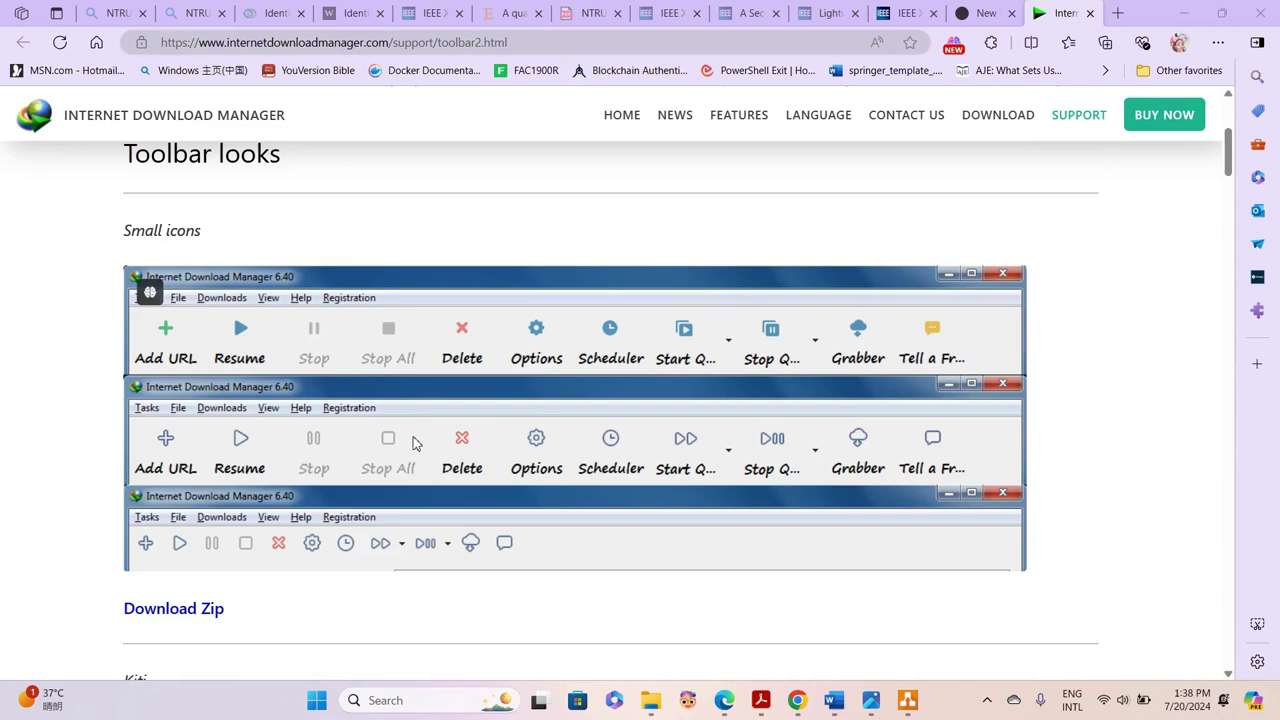
{"action": "scroll", "coordinate": [415, 445], "scroll_direction": "down", "scroll_amount": 4}
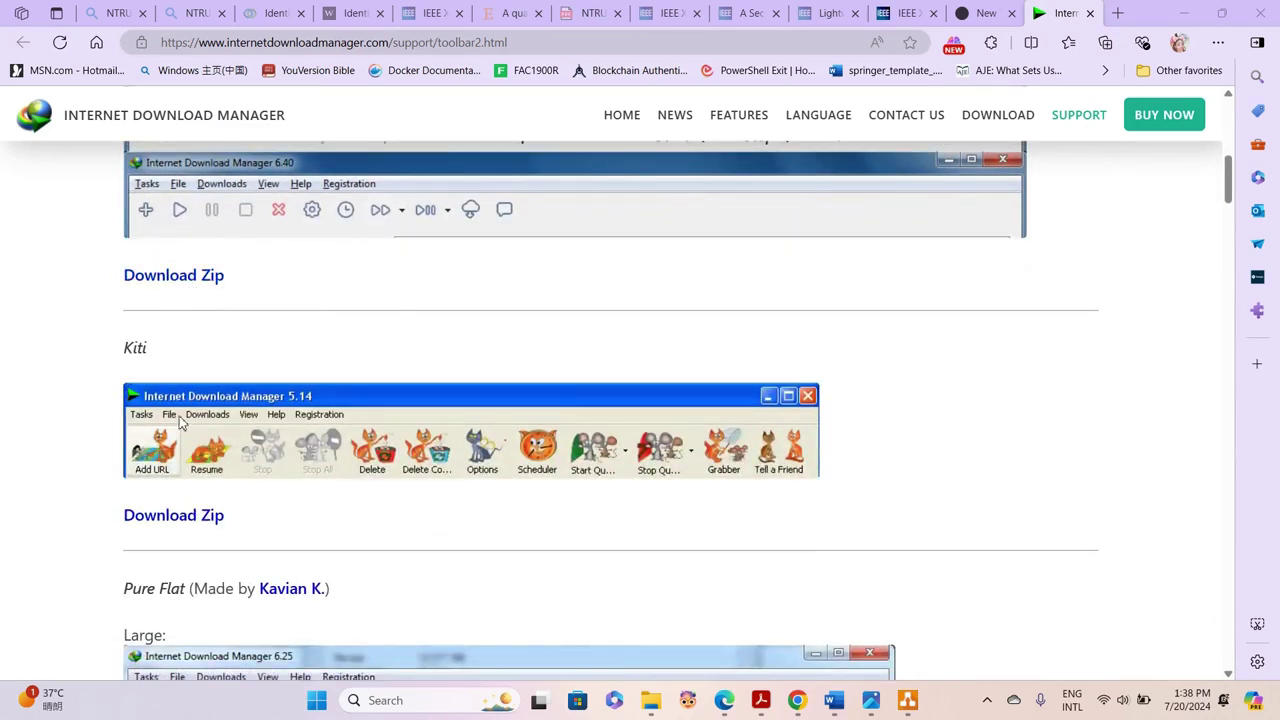
{"action": "scroll", "coordinate": [874, 440], "scroll_direction": "down", "scroll_amount": 3}
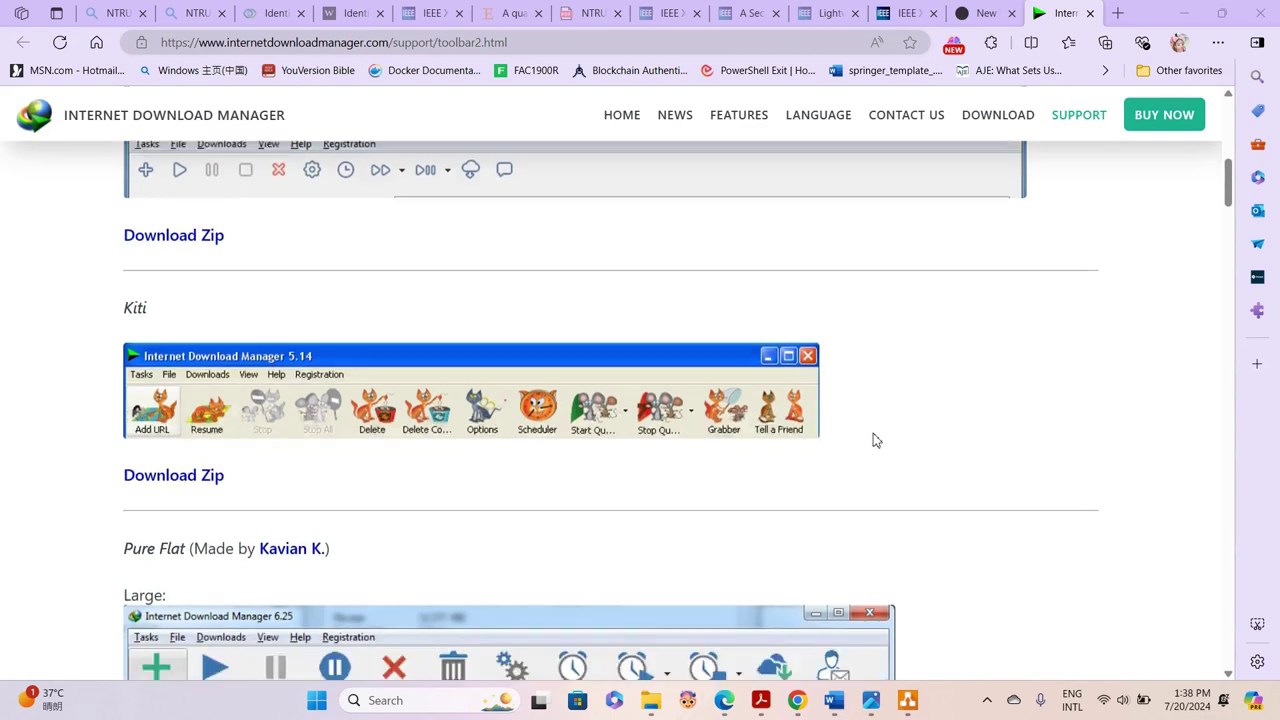
{"action": "scroll", "coordinate": [481, 405], "scroll_direction": "down", "scroll_amount": 3}
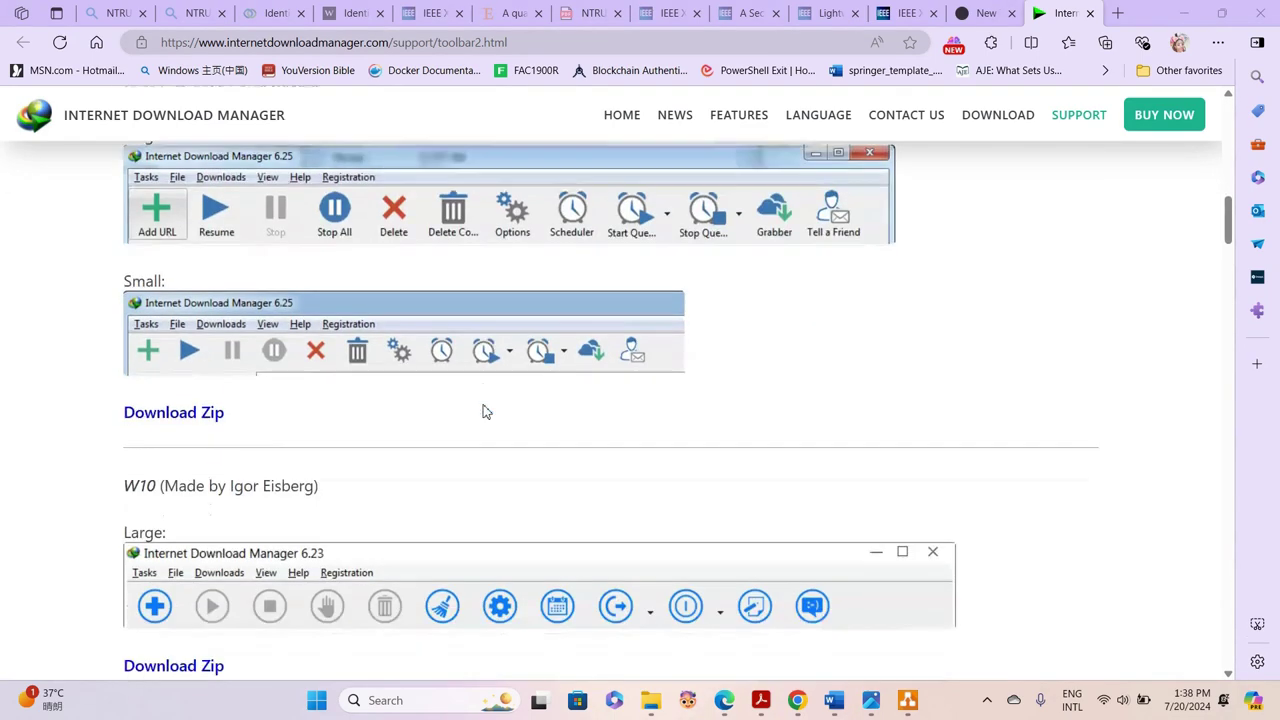
{"action": "scroll", "coordinate": [483, 410], "scroll_direction": "down", "scroll_amount": 2}
{"action": "scroll", "coordinate": [484, 410], "scroll_direction": "down", "scroll_amount": 5}
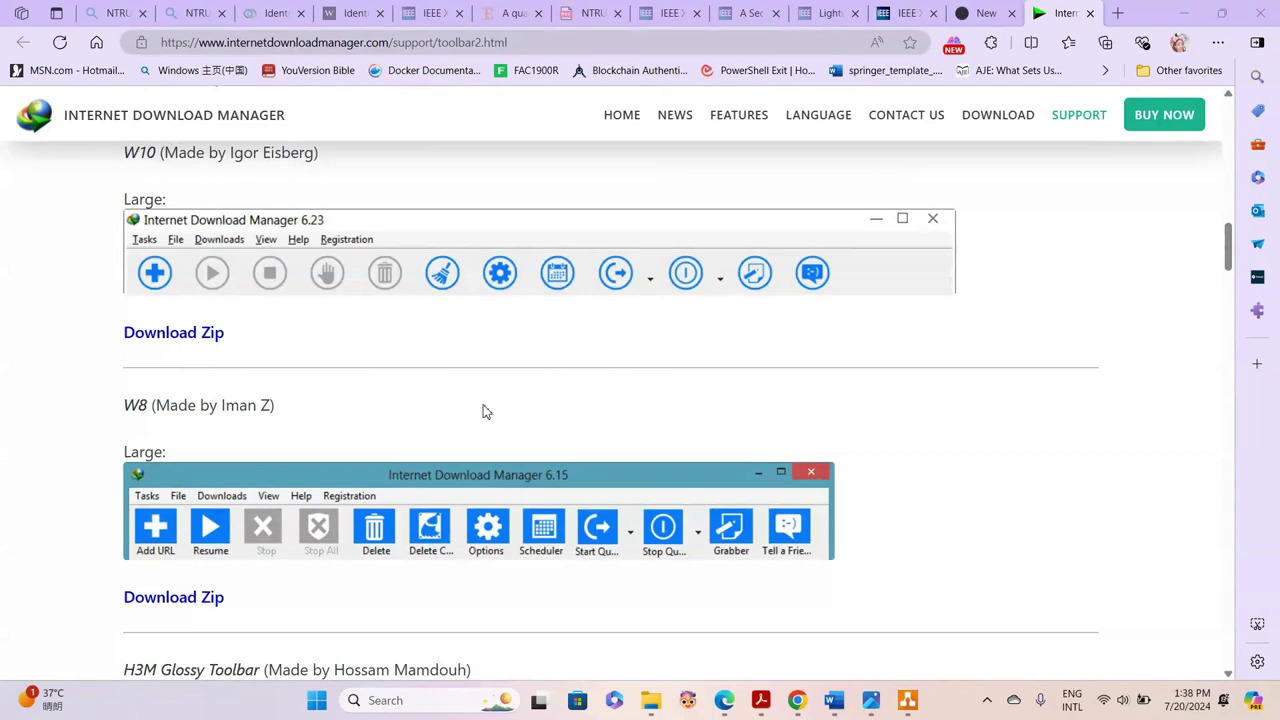
{"action": "scroll", "coordinate": [484, 410], "scroll_direction": "down", "scroll_amount": 2}
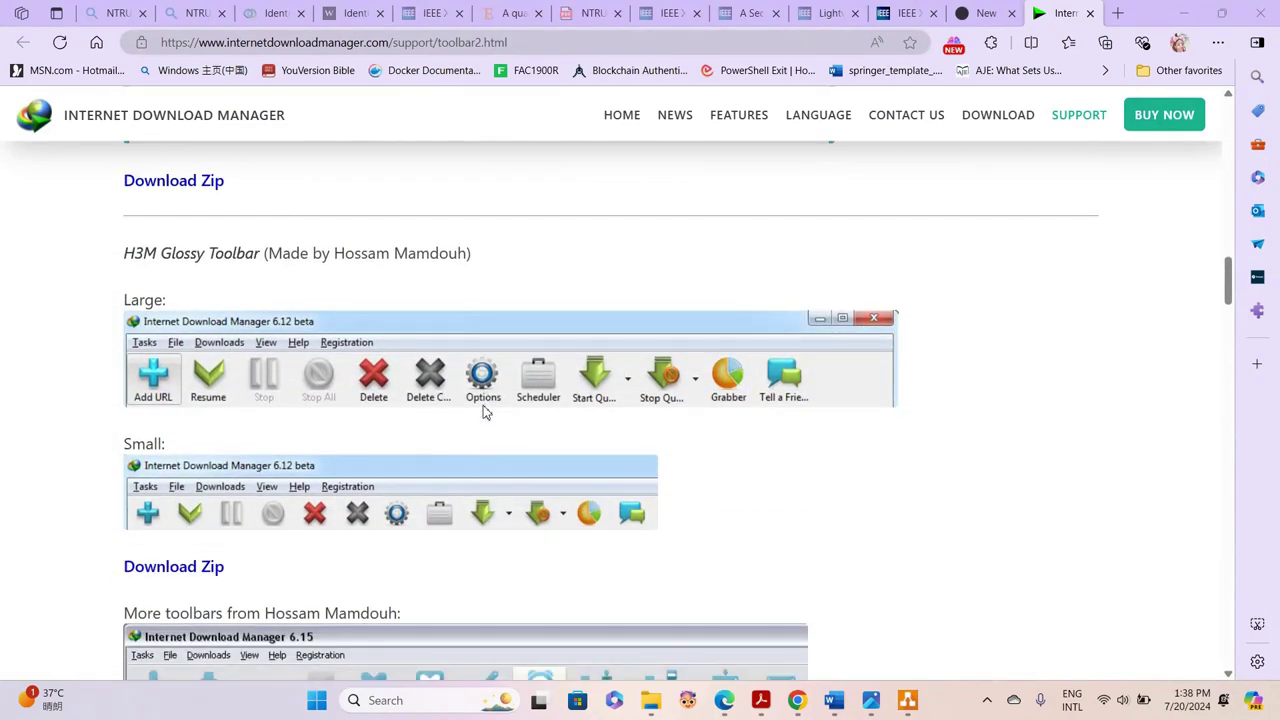
{"action": "scroll", "coordinate": [484, 410], "scroll_direction": "down", "scroll_amount": 3}
{"action": "scroll", "coordinate": [487, 406], "scroll_direction": "down", "scroll_amount": 5}
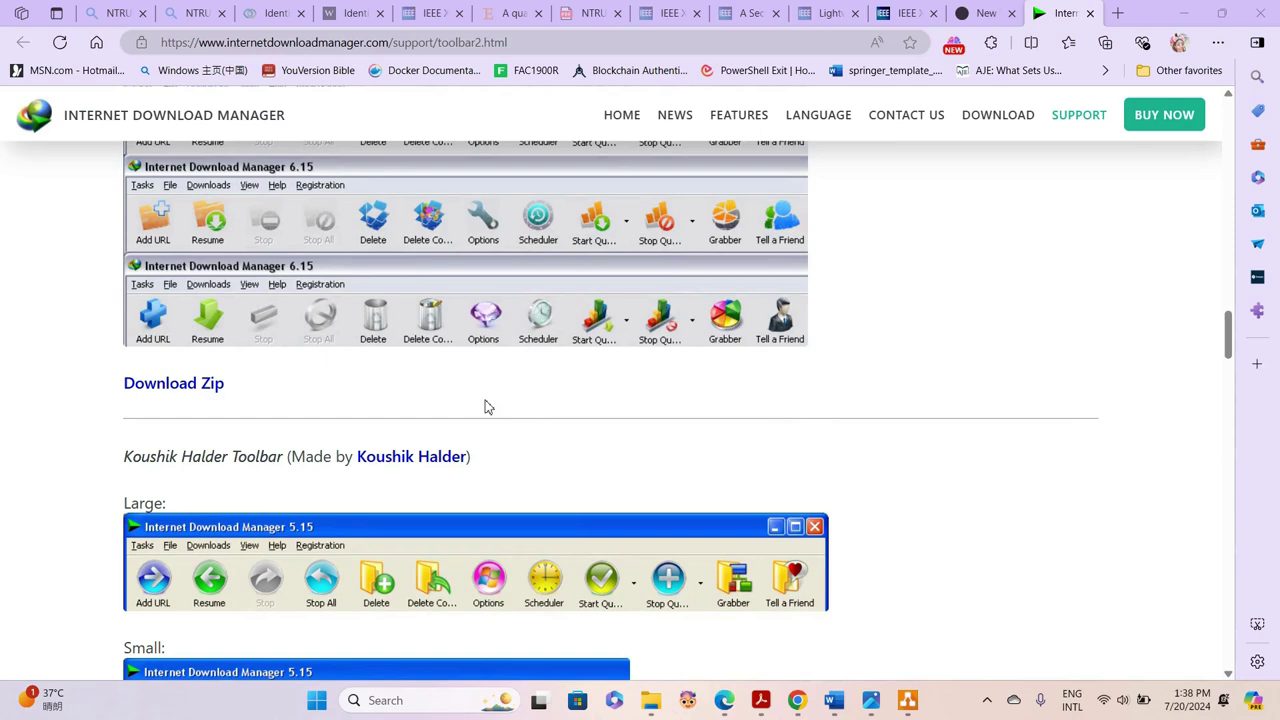
{"action": "scroll", "coordinate": [487, 406], "scroll_direction": "down", "scroll_amount": 3}
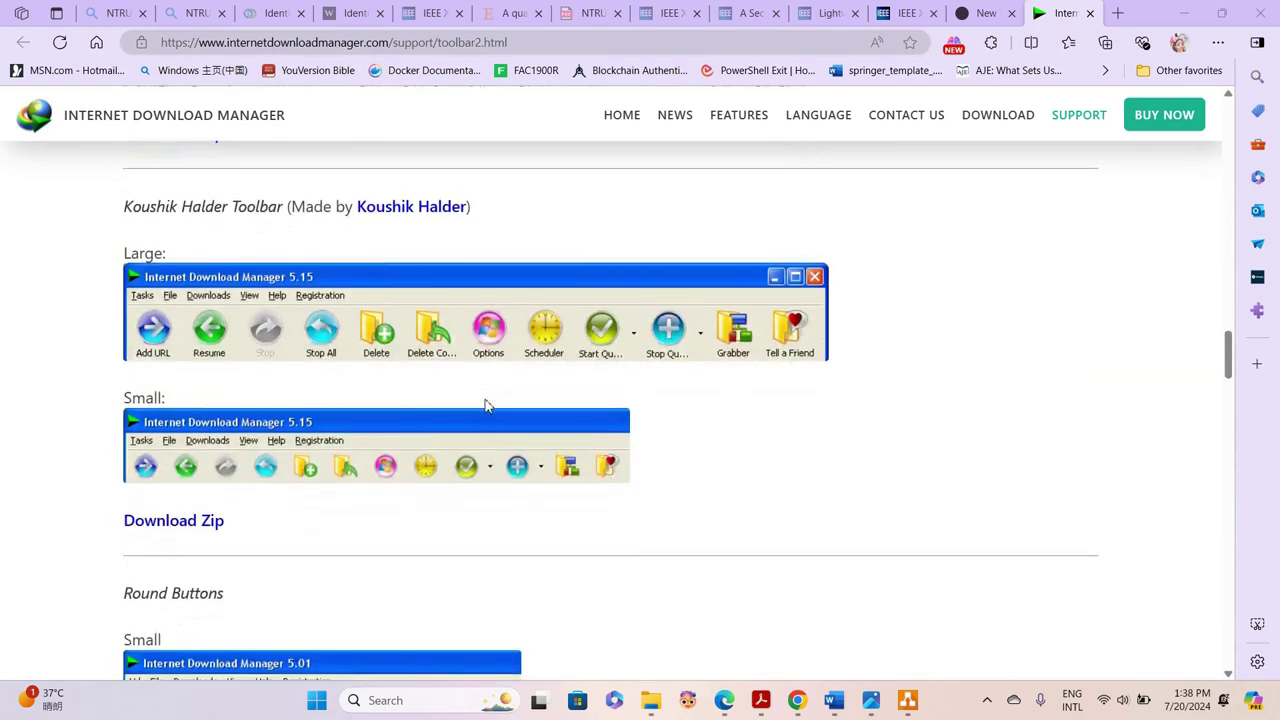
{"action": "scroll", "coordinate": [487, 406], "scroll_direction": "down", "scroll_amount": 3}
{"action": "scroll", "coordinate": [487, 406], "scroll_direction": "down", "scroll_amount": 6}
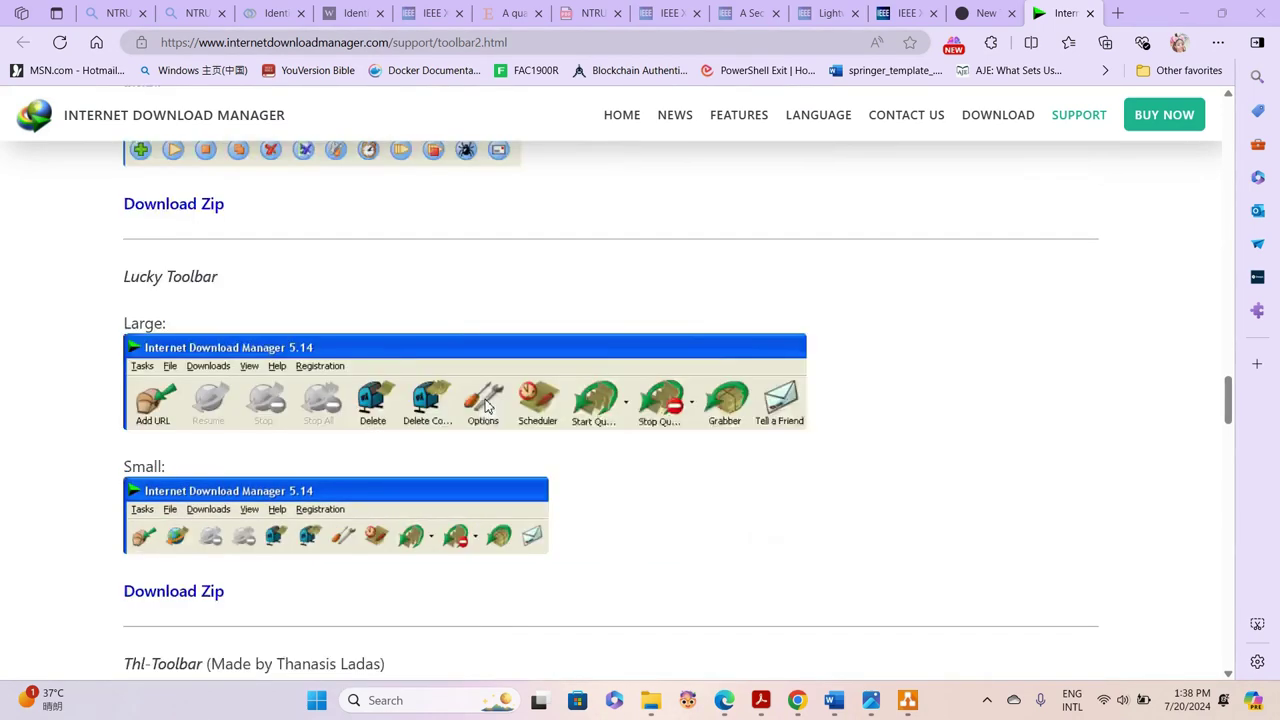
{"action": "scroll", "coordinate": [487, 406], "scroll_direction": "down", "scroll_amount": 3}
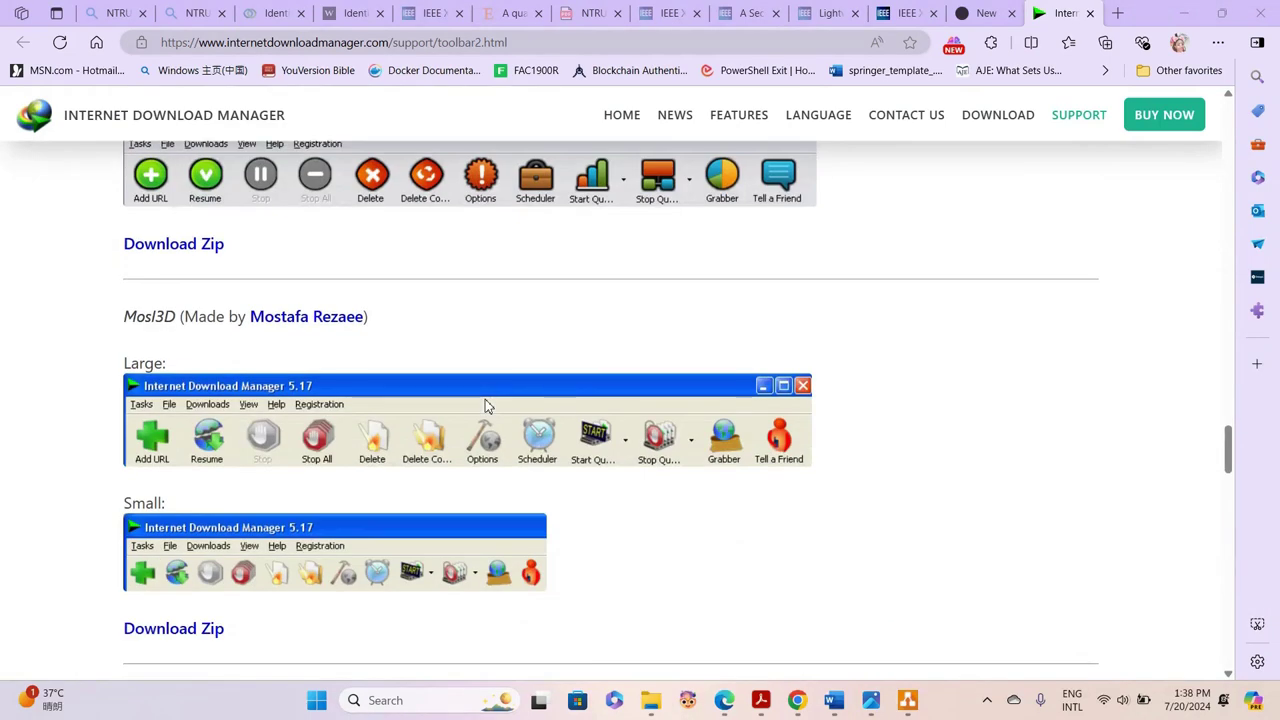
{"action": "scroll", "coordinate": [487, 406], "scroll_direction": "down", "scroll_amount": 4}
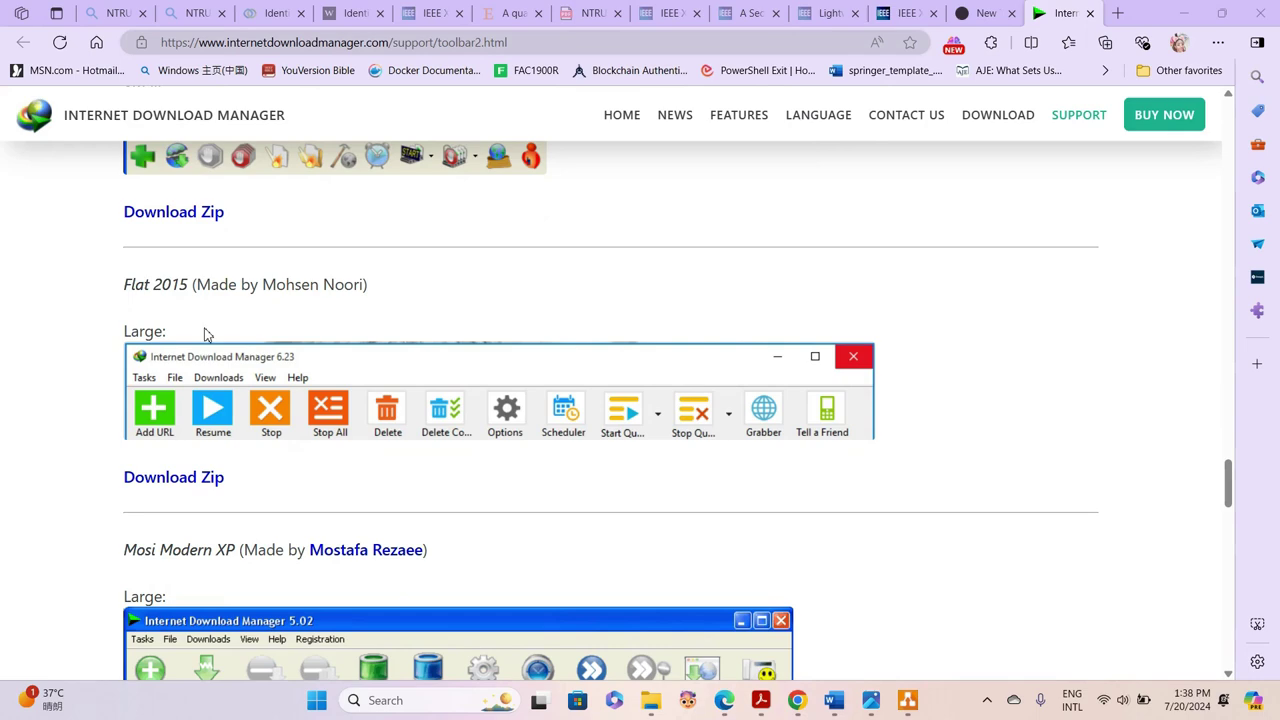
{"action": "scroll", "coordinate": [205, 335], "scroll_direction": "down", "scroll_amount": 6}
{"action": "scroll", "coordinate": [205, 335], "scroll_direction": "down", "scroll_amount": 7}
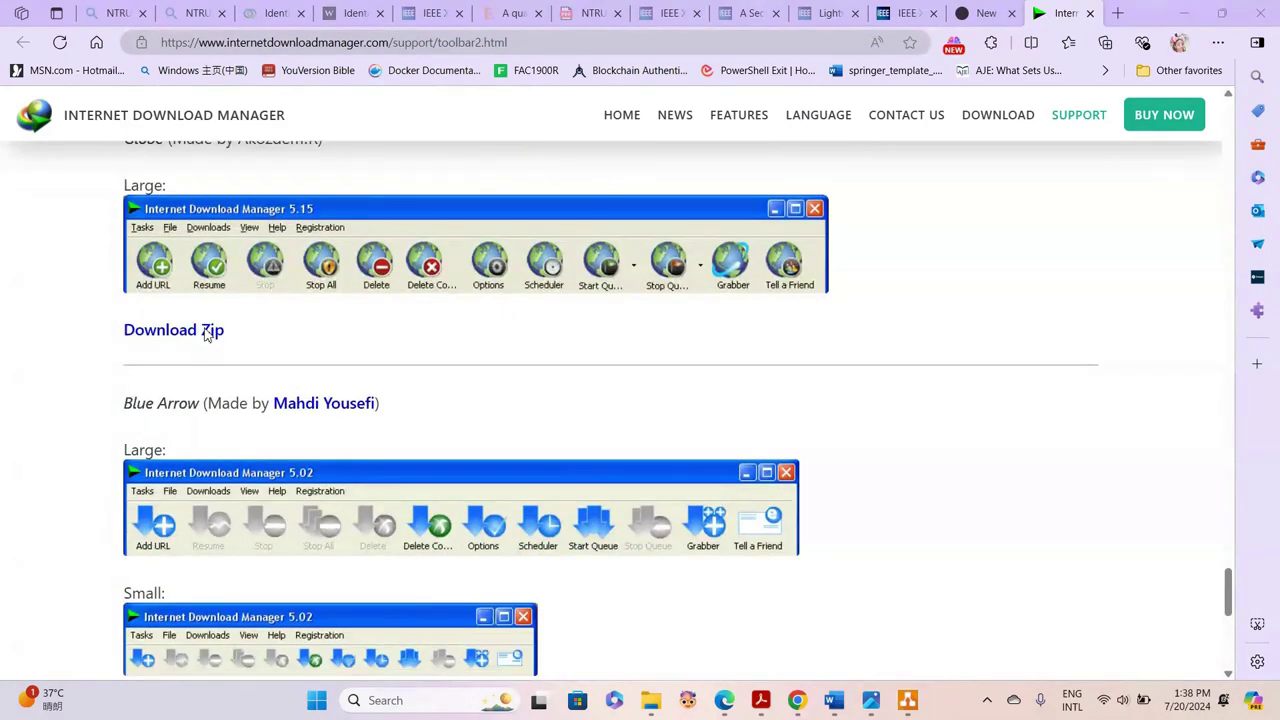
{"action": "scroll", "coordinate": [205, 335], "scroll_direction": "down", "scroll_amount": 6}
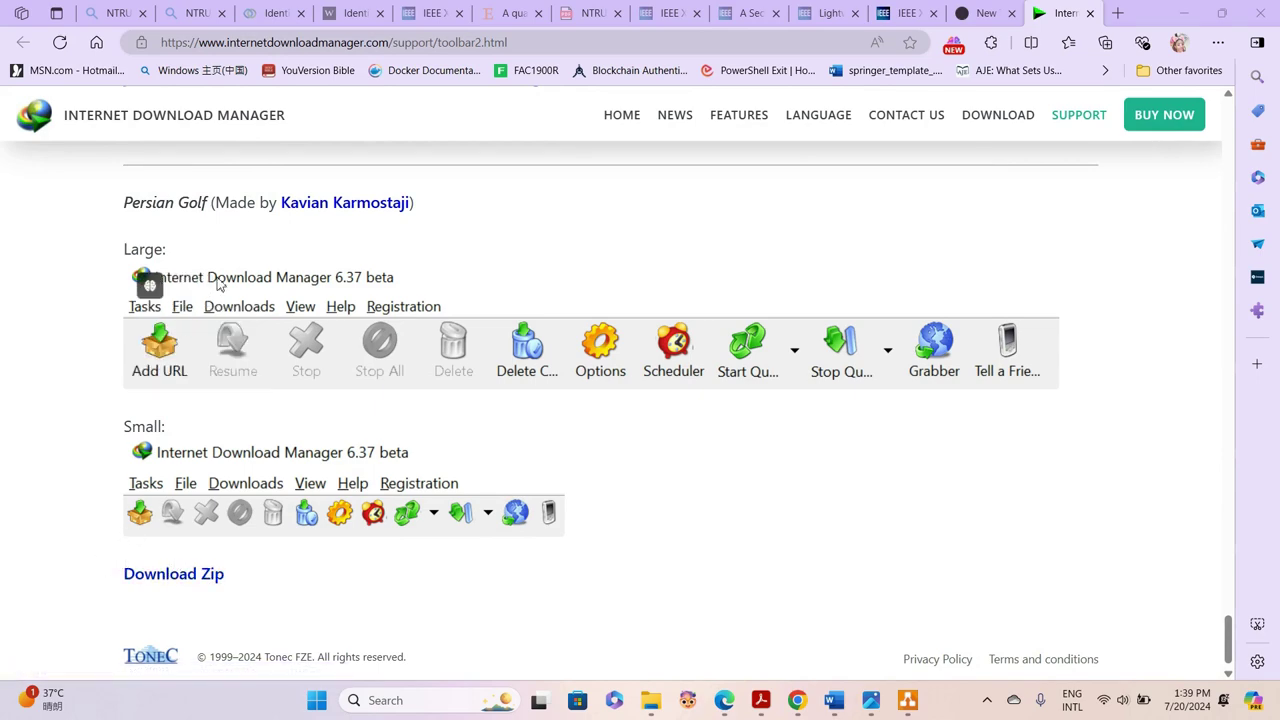
{"action": "scroll", "coordinate": [207, 323], "scroll_direction": "up", "scroll_amount": 15}
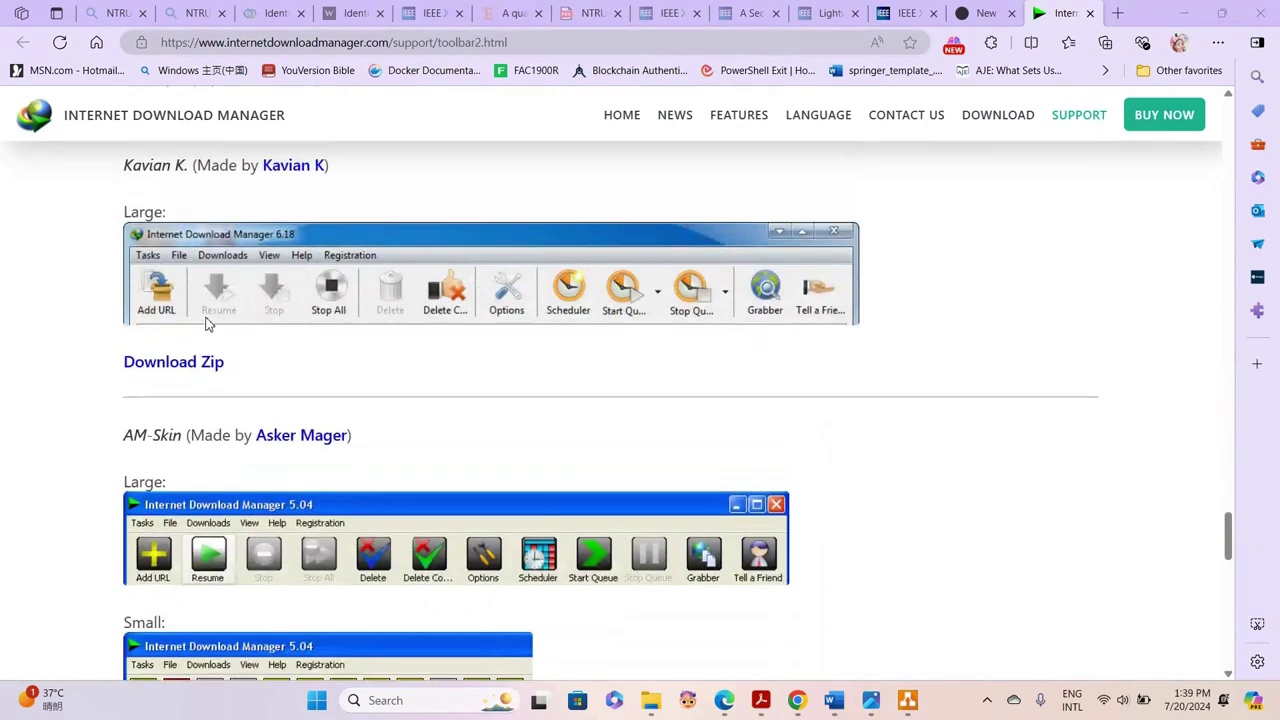
{"action": "scroll", "coordinate": [207, 323], "scroll_direction": "up", "scroll_amount": 10}
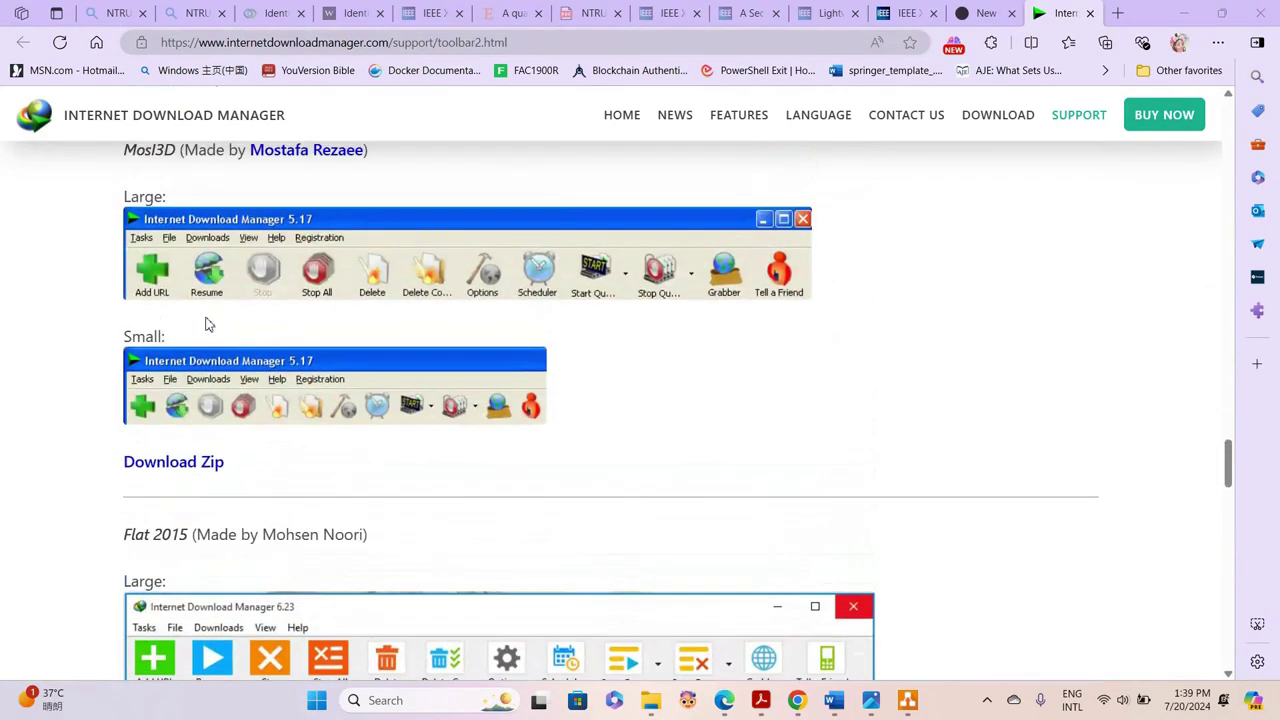
{"action": "scroll", "coordinate": [207, 323], "scroll_direction": "up", "scroll_amount": 2}
{"action": "scroll", "coordinate": [207, 323], "scroll_direction": "up", "scroll_amount": 20}
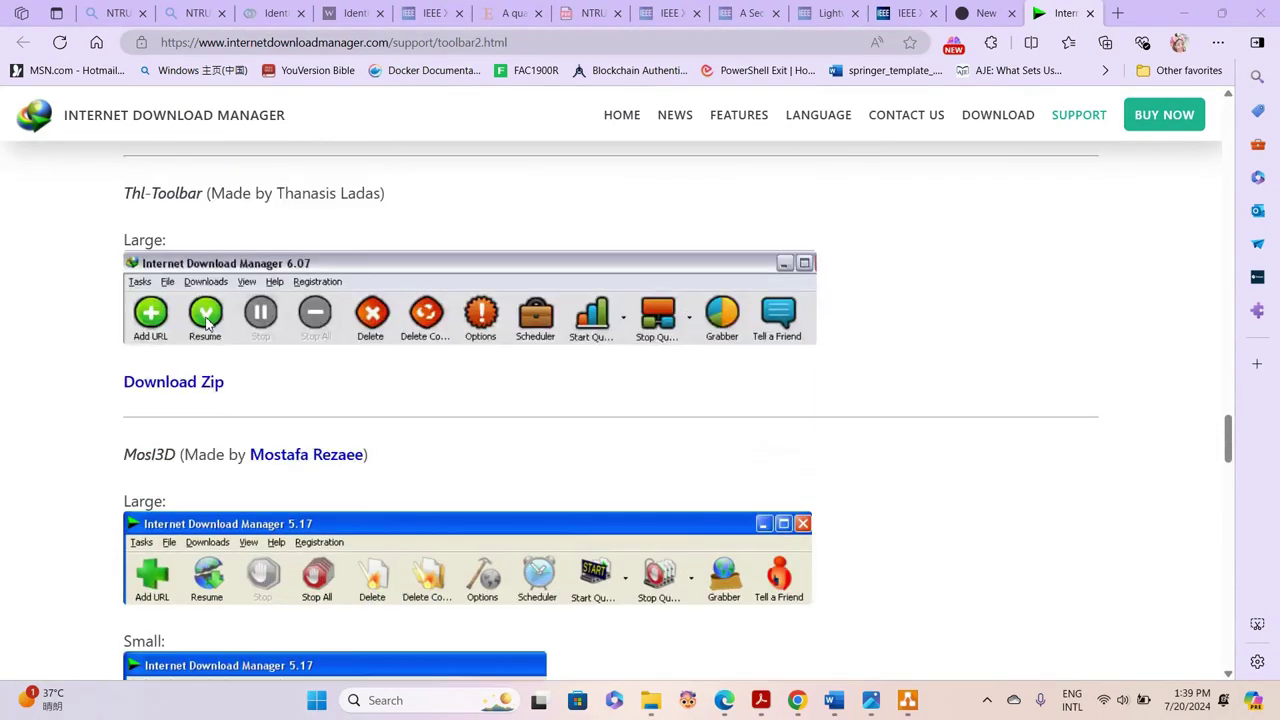
{"action": "scroll", "coordinate": [207, 323], "scroll_direction": "up", "scroll_amount": 8}
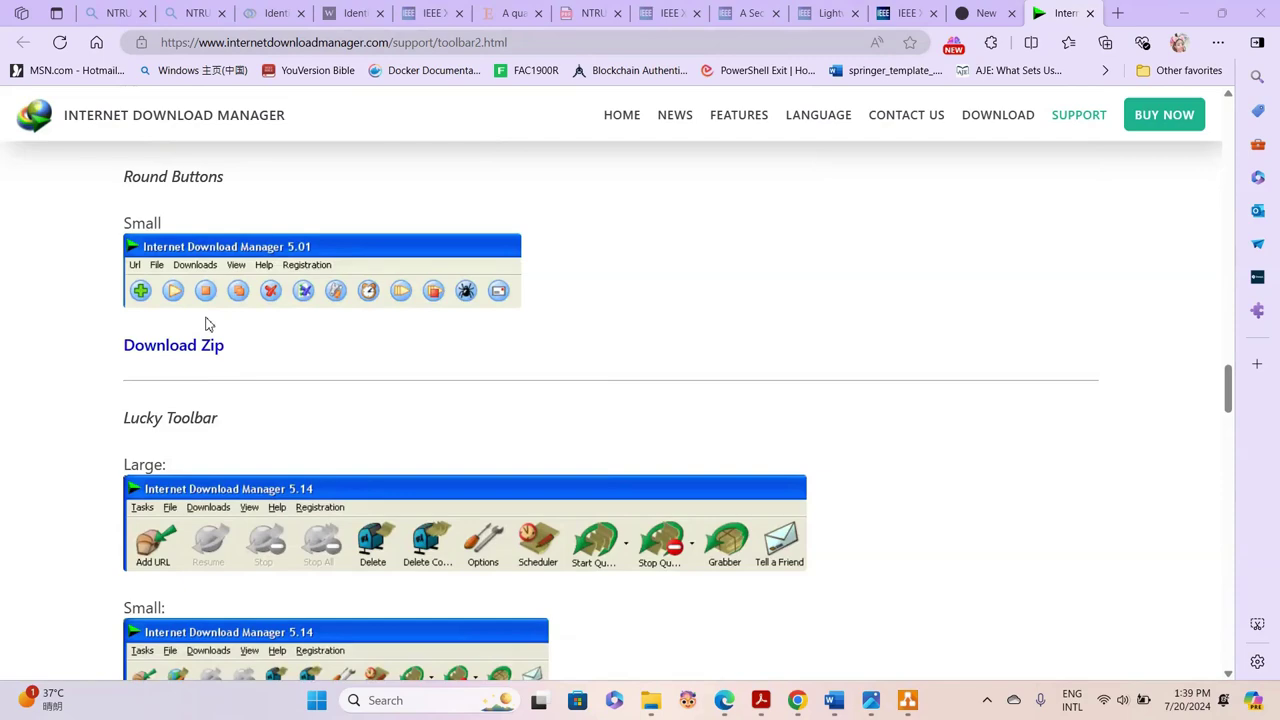
{"action": "scroll", "coordinate": [207, 323], "scroll_direction": "up", "scroll_amount": 4}
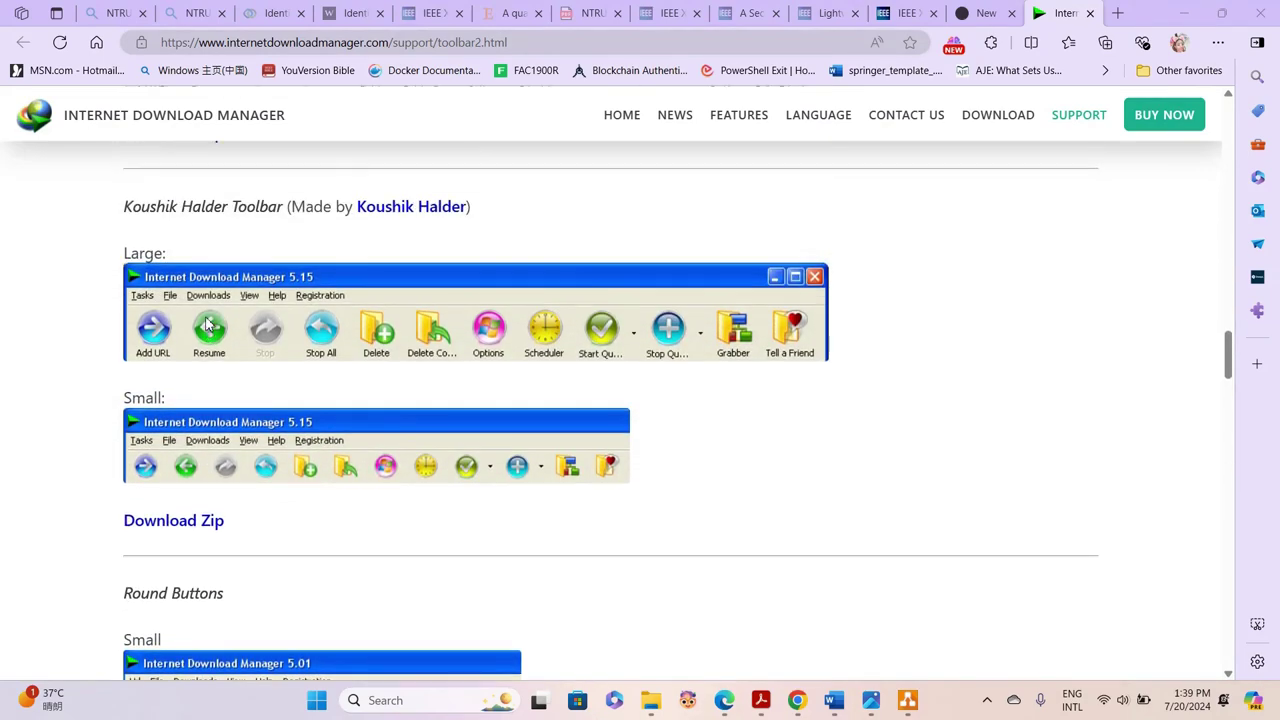
{"action": "scroll", "coordinate": [203, 310], "scroll_direction": "down", "scroll_amount": 20}
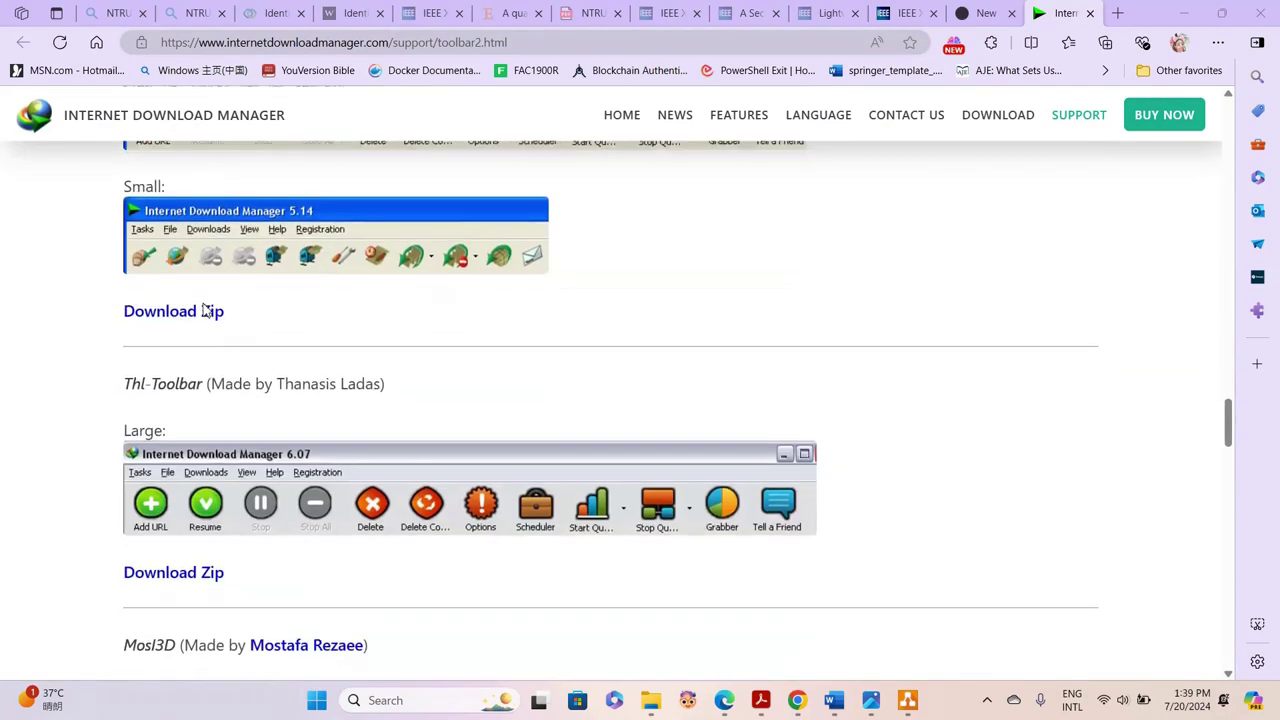
{"action": "scroll", "coordinate": [203, 310], "scroll_direction": "down", "scroll_amount": 14}
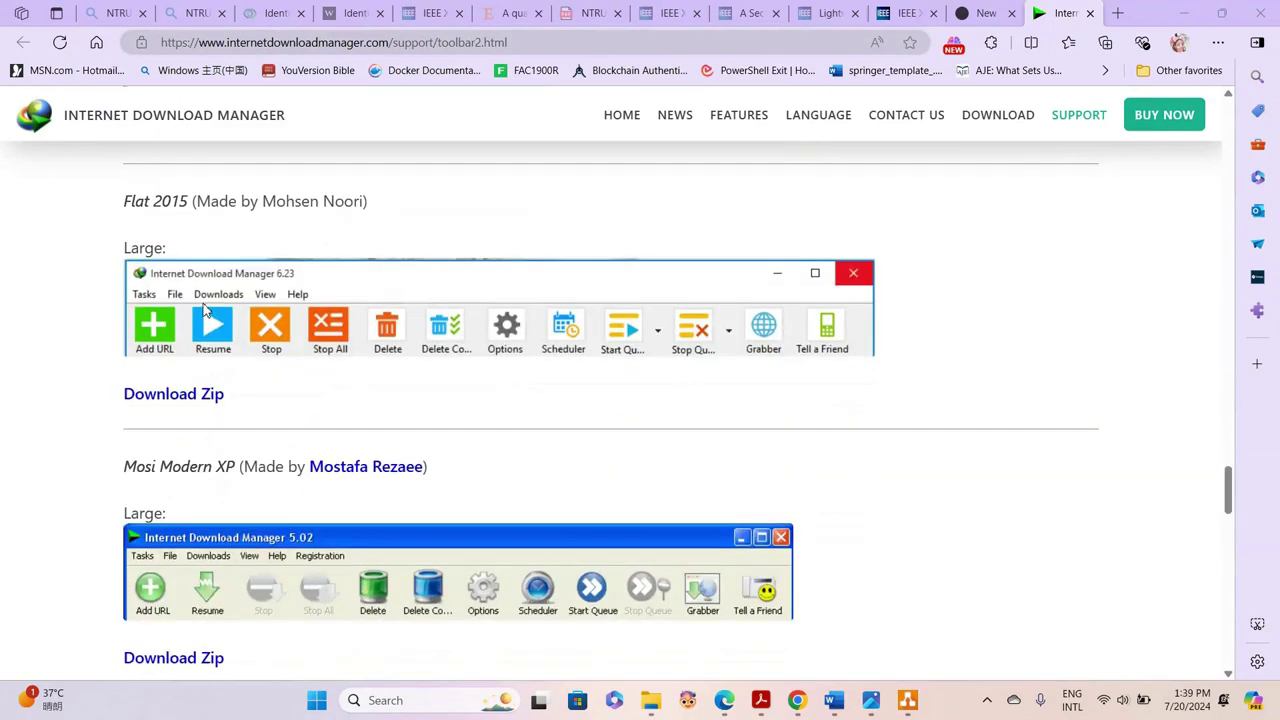
{"action": "scroll", "coordinate": [205, 282], "scroll_direction": "up", "scroll_amount": 2}
- Download flat2015.zip and enable the IDM Integration Module in Edge's Manage extensions
{"action": "left_click", "coordinate": [150, 478]}
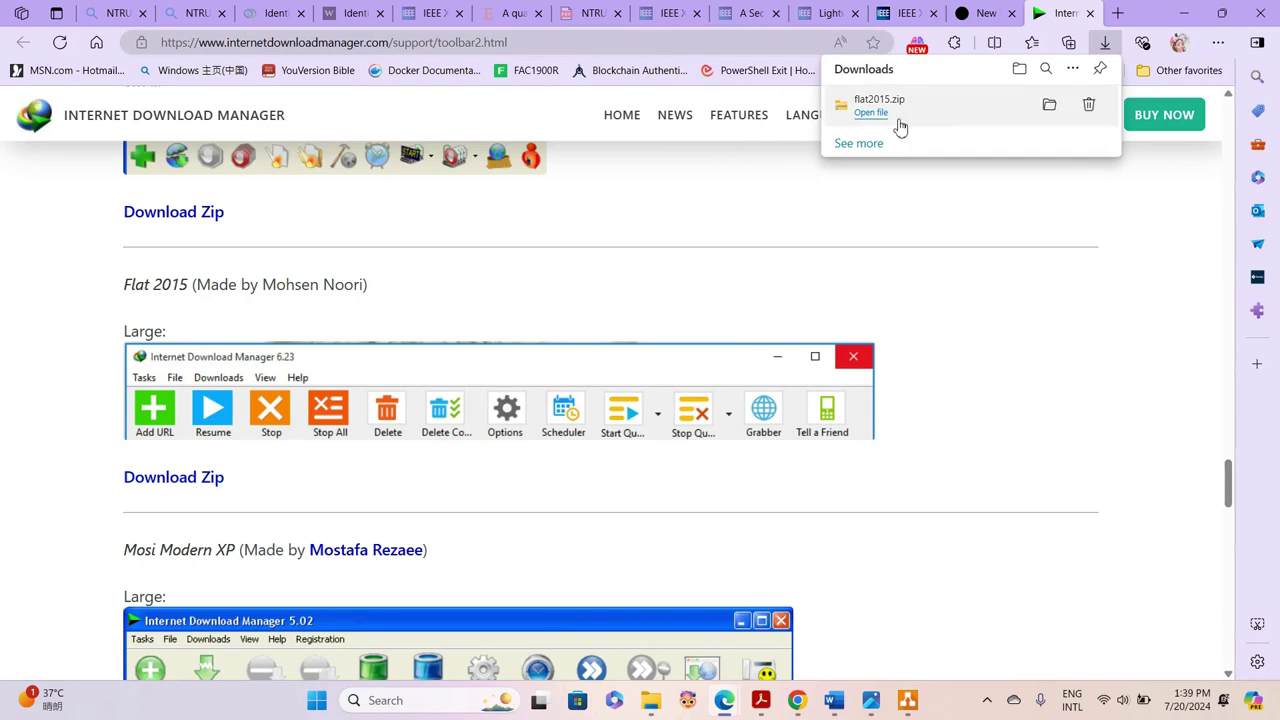
{"action": "left_click", "coordinate": [1118, 13]}
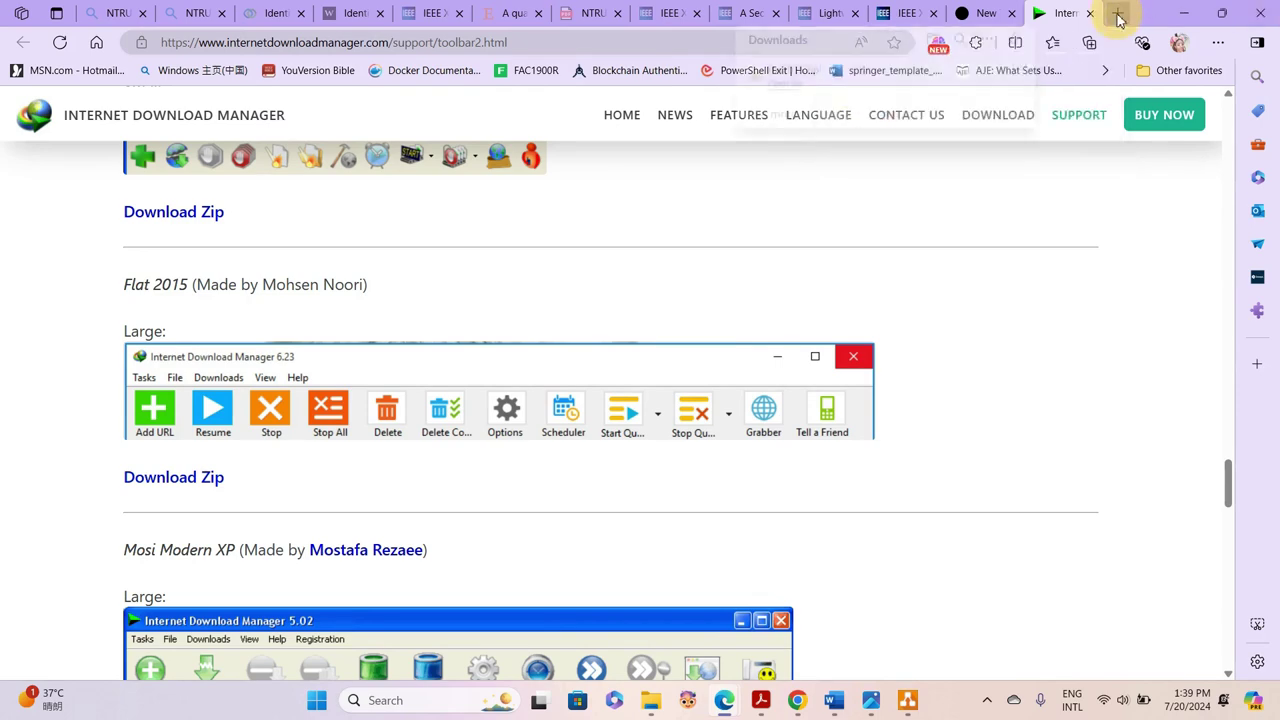
{"action": "left_click", "coordinate": [990, 42]}
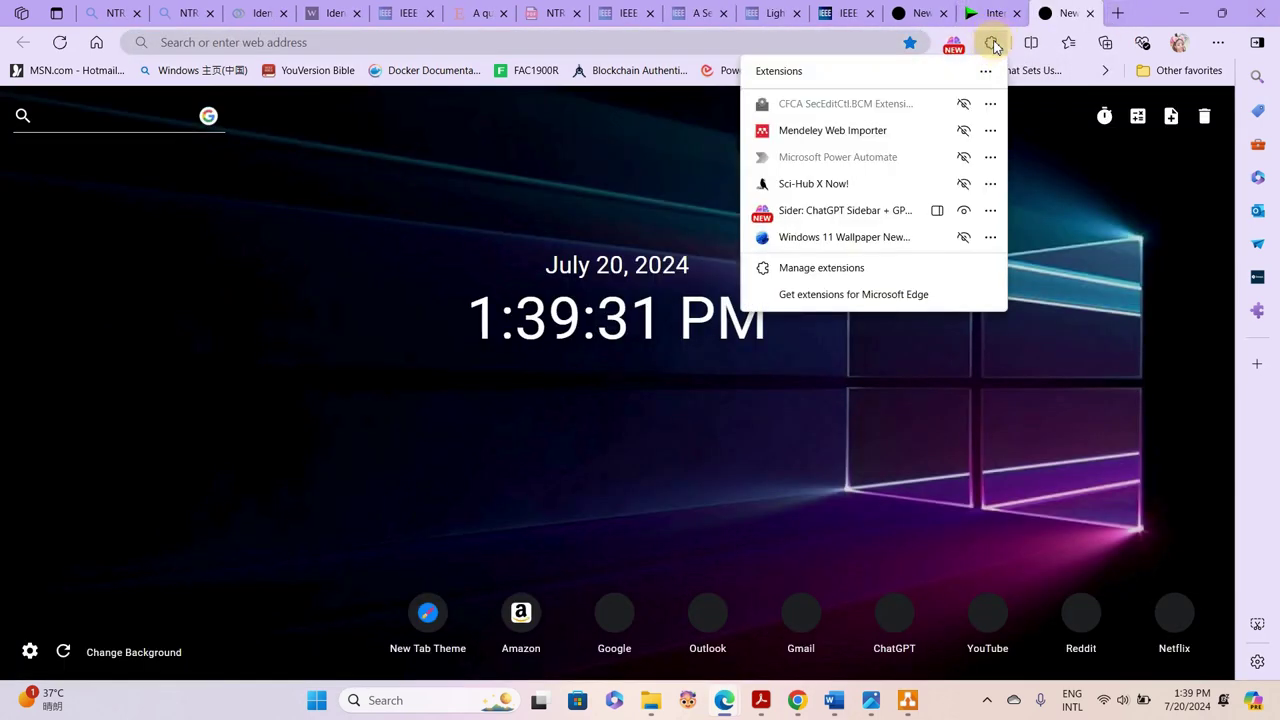
{"action": "left_click", "coordinate": [821, 268]}
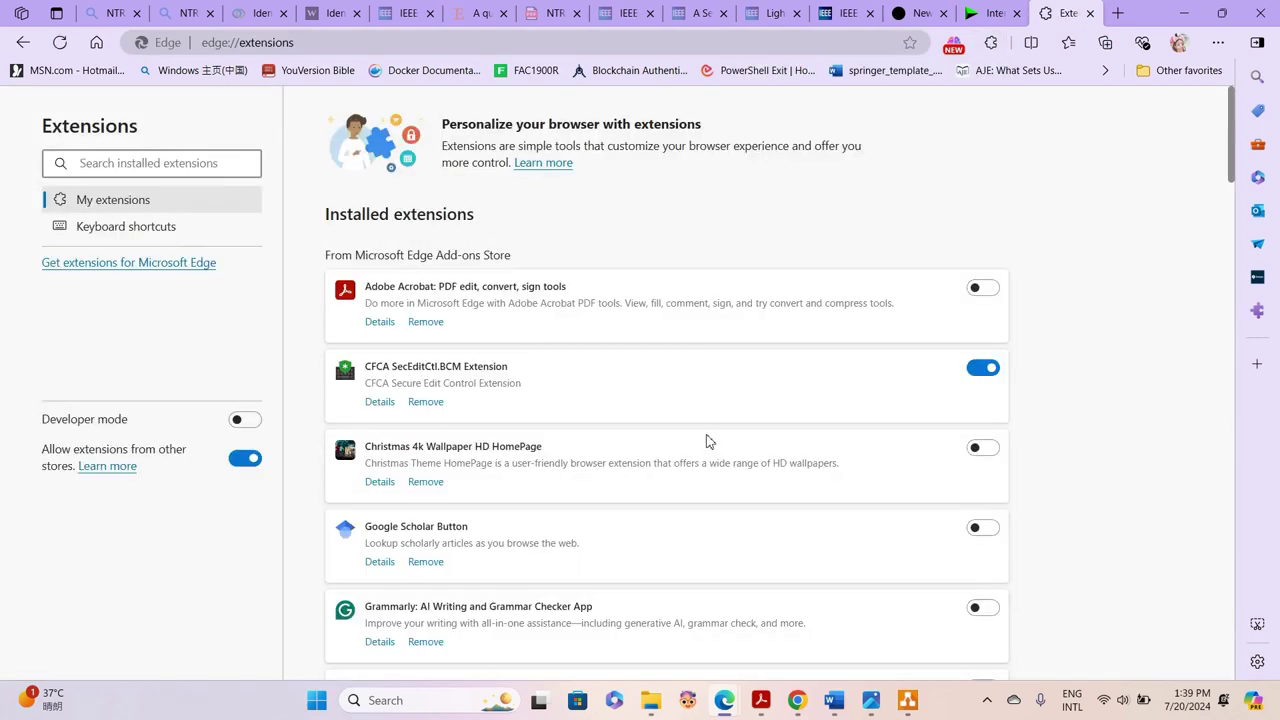
{"action": "scroll", "coordinate": [708, 441], "scroll_direction": "down", "scroll_amount": 2}
{"action": "scroll", "coordinate": [708, 441], "scroll_direction": "down", "scroll_amount": 3}
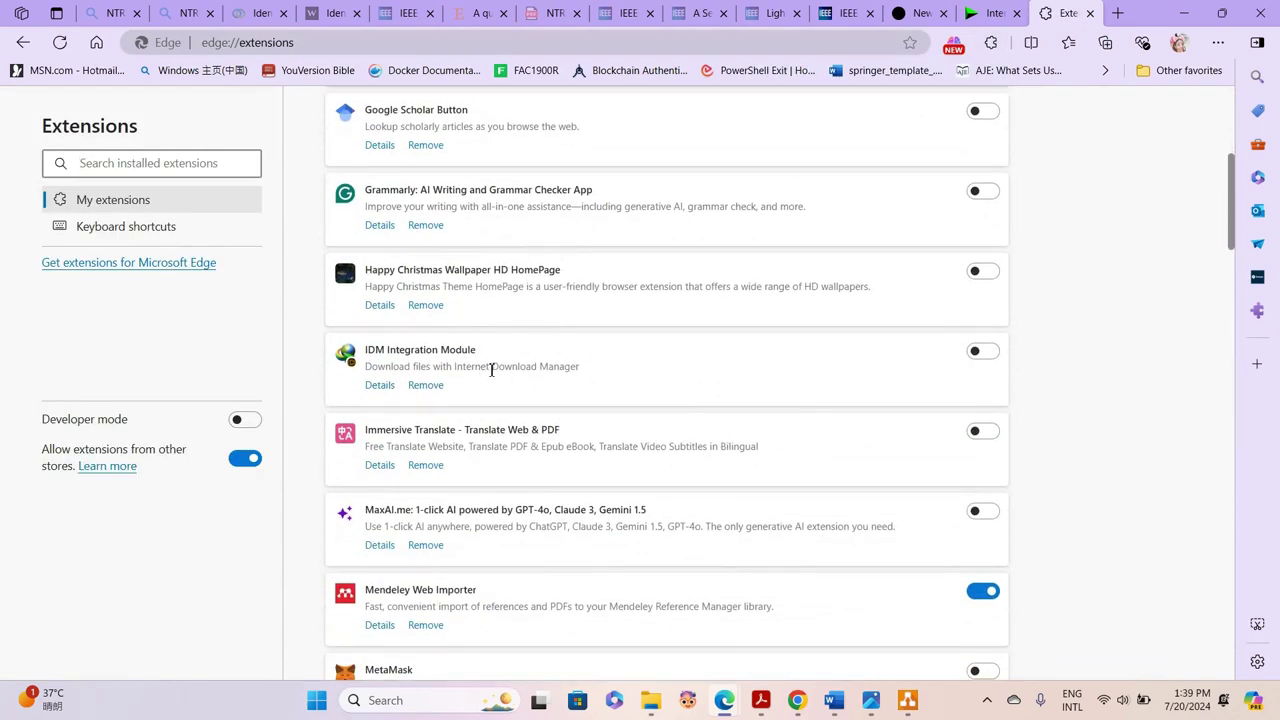
{"action": "left_click", "coordinate": [984, 351]}
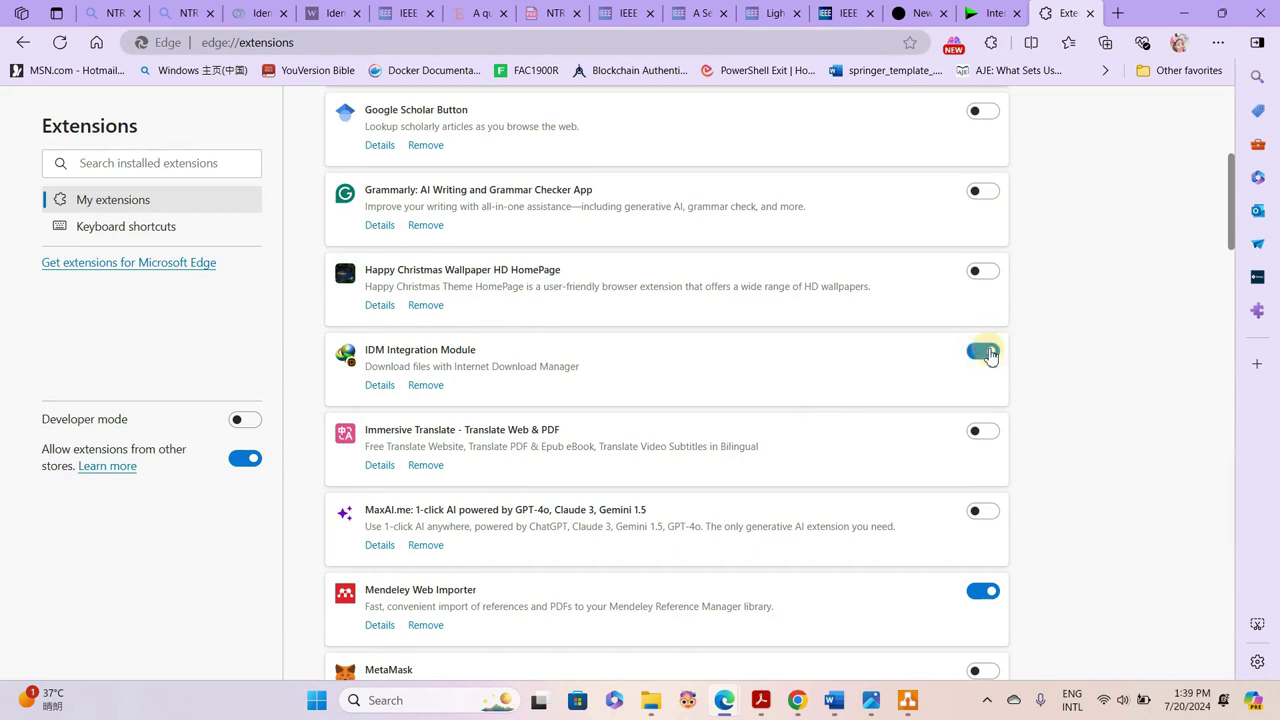
{"action": "left_click", "coordinate": [984, 18]}
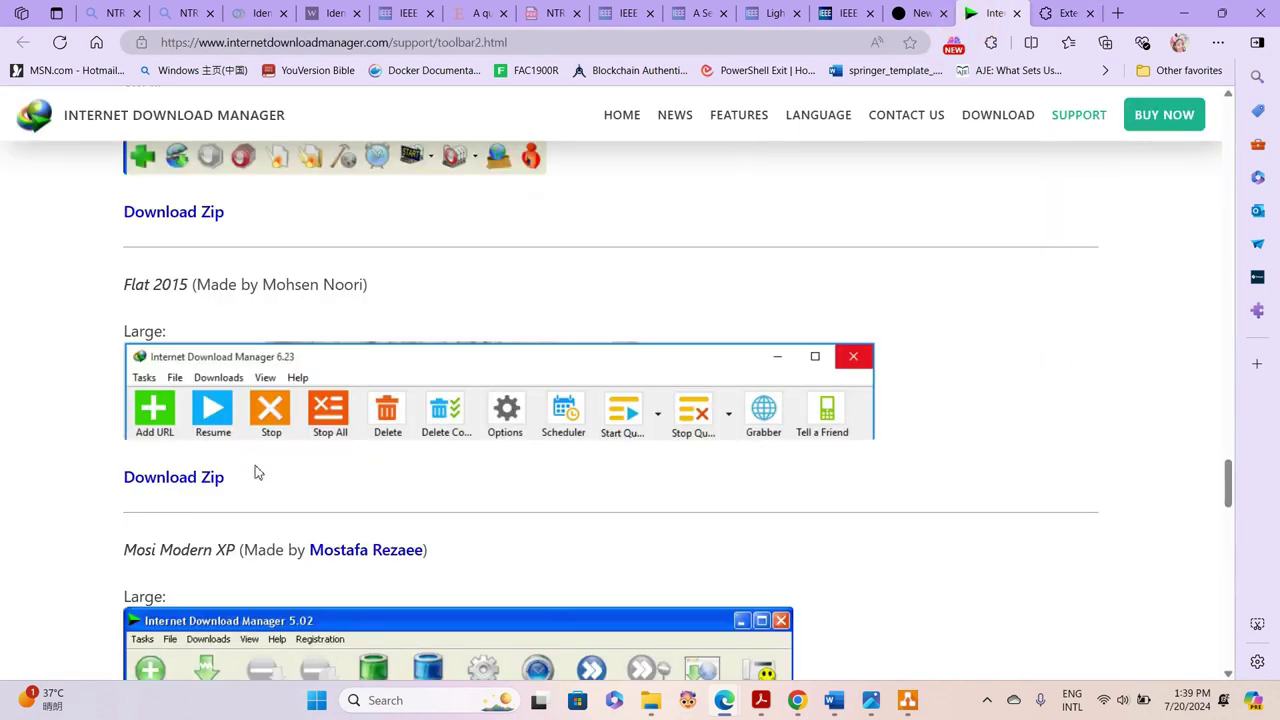
- Download flat2015.zip (31.72 KB) with IDM and open its Downloads\Compressed folder
{"action": "left_click", "coordinate": [160, 487]}
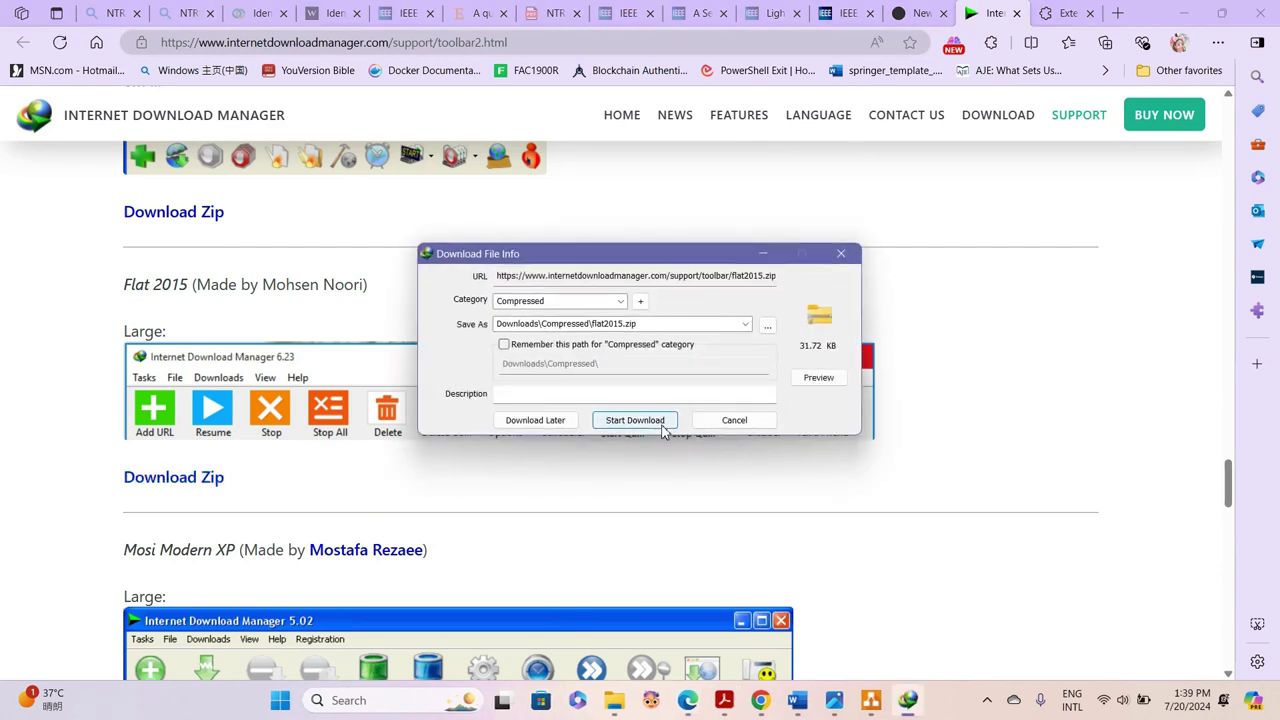
{"action": "left_click", "coordinate": [663, 428]}
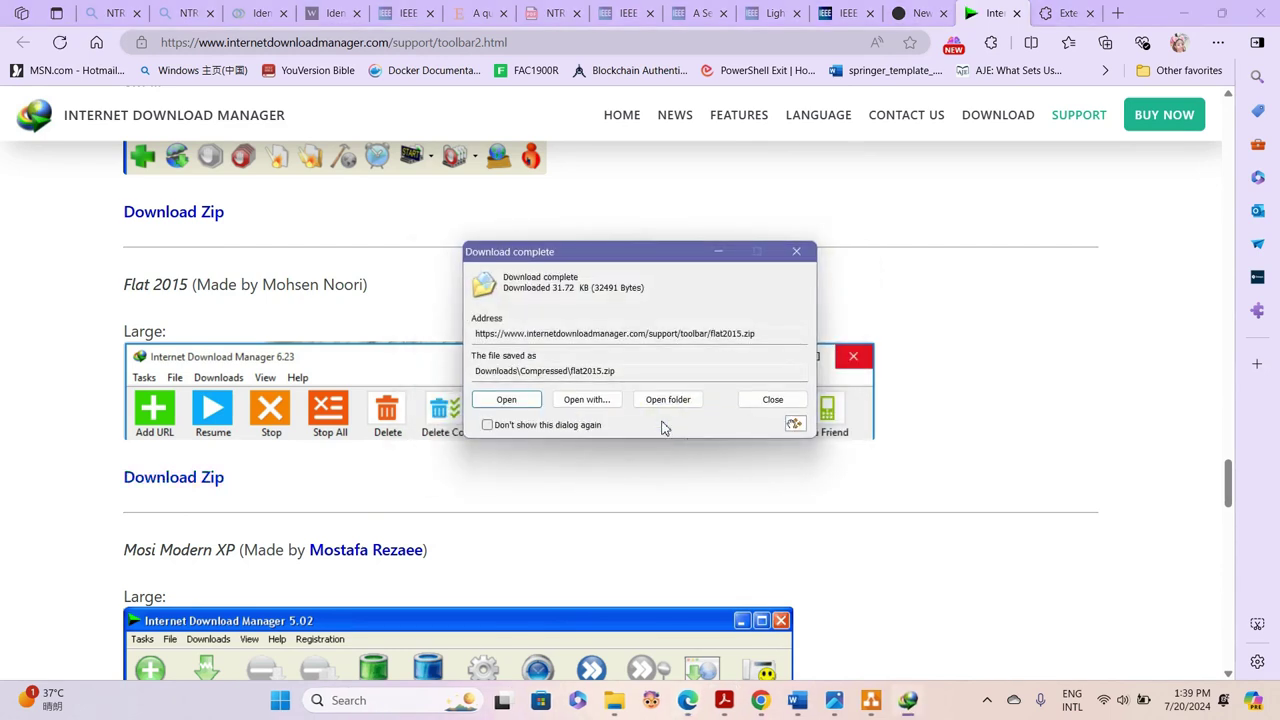
{"action": "left_click", "coordinate": [650, 397]}
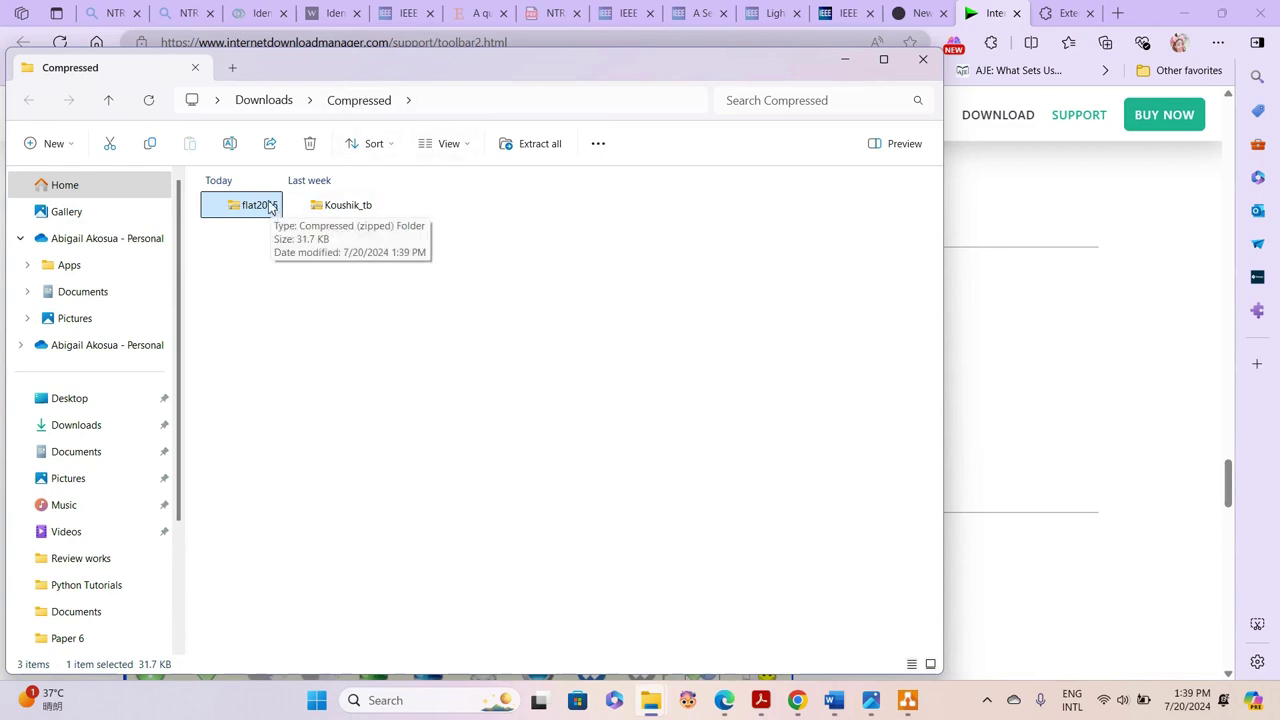
- Check the 14-item Toolbar folder in Program Files (x86)\Internet Download Manager, then minimize Explorer
{"action": "left_click", "coordinate": [844, 60]}
{"action": "left_click_drag", "start_coordinate": [1228, 482], "coordinate": [1230, 100]}
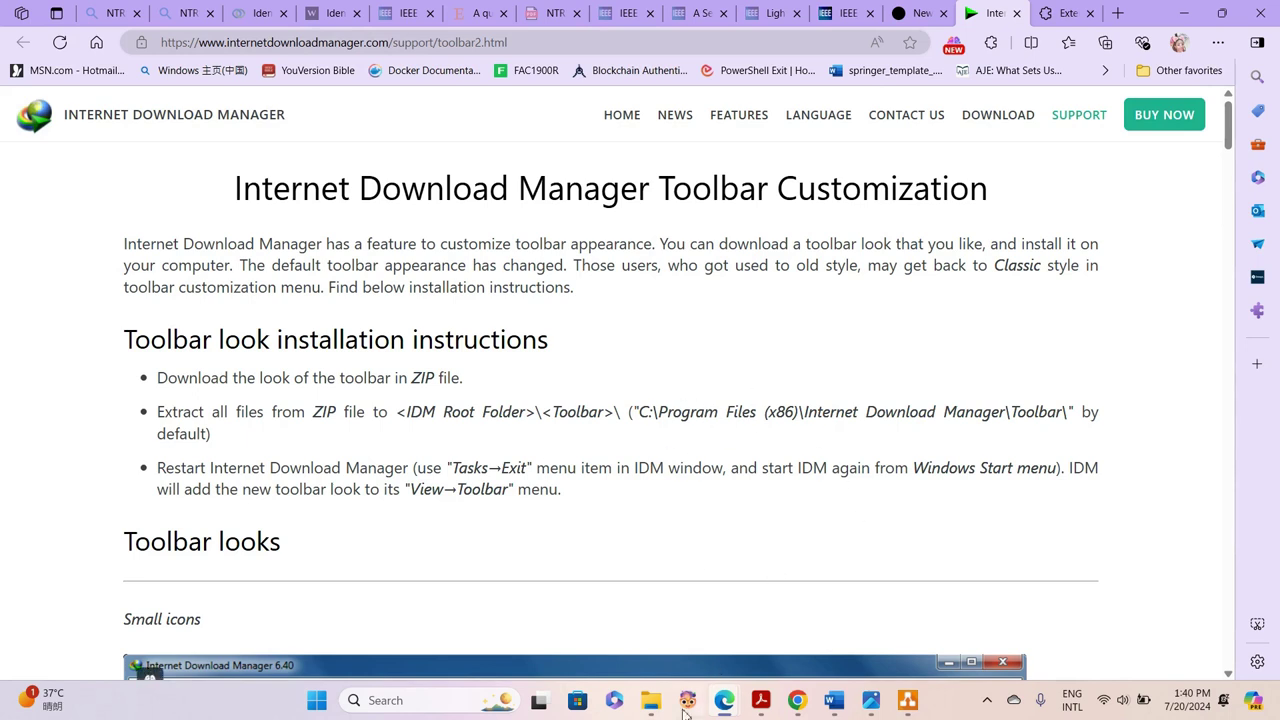
{"action": "mouse_move", "coordinate": [651, 700]}
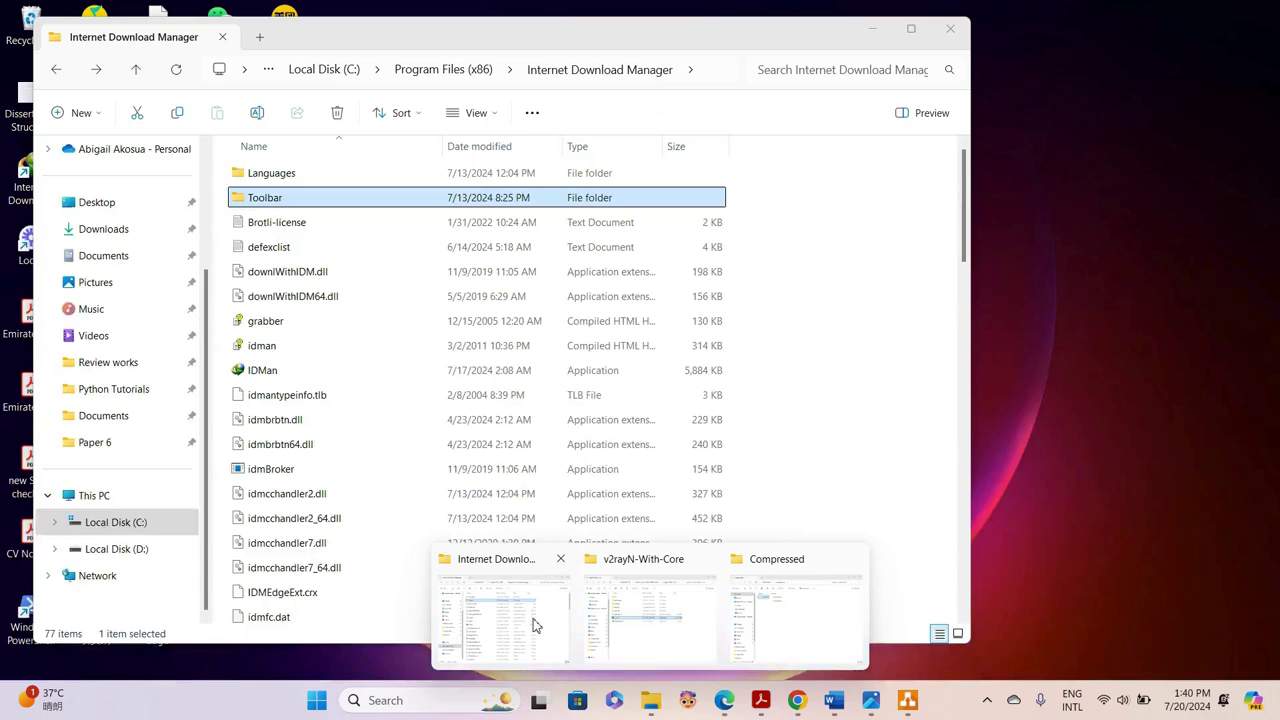
{"action": "left_click", "coordinate": [533, 625]}
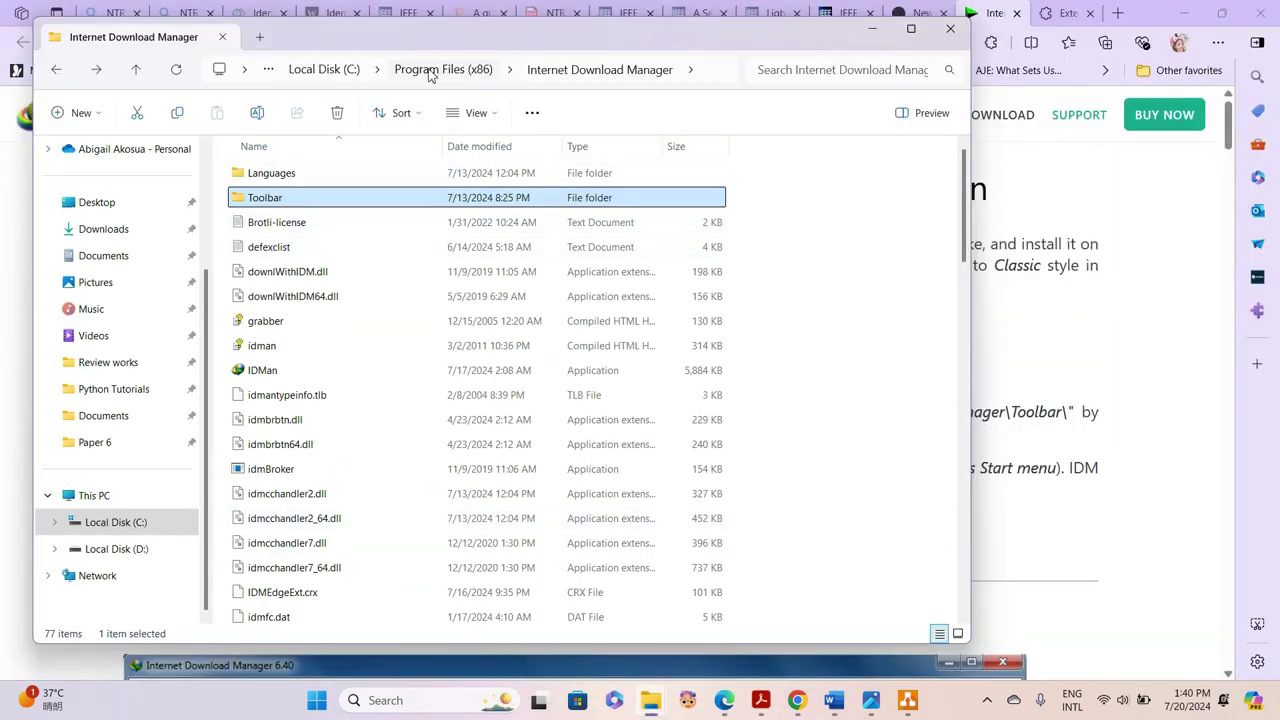
{"action": "left_click", "coordinate": [430, 70]}
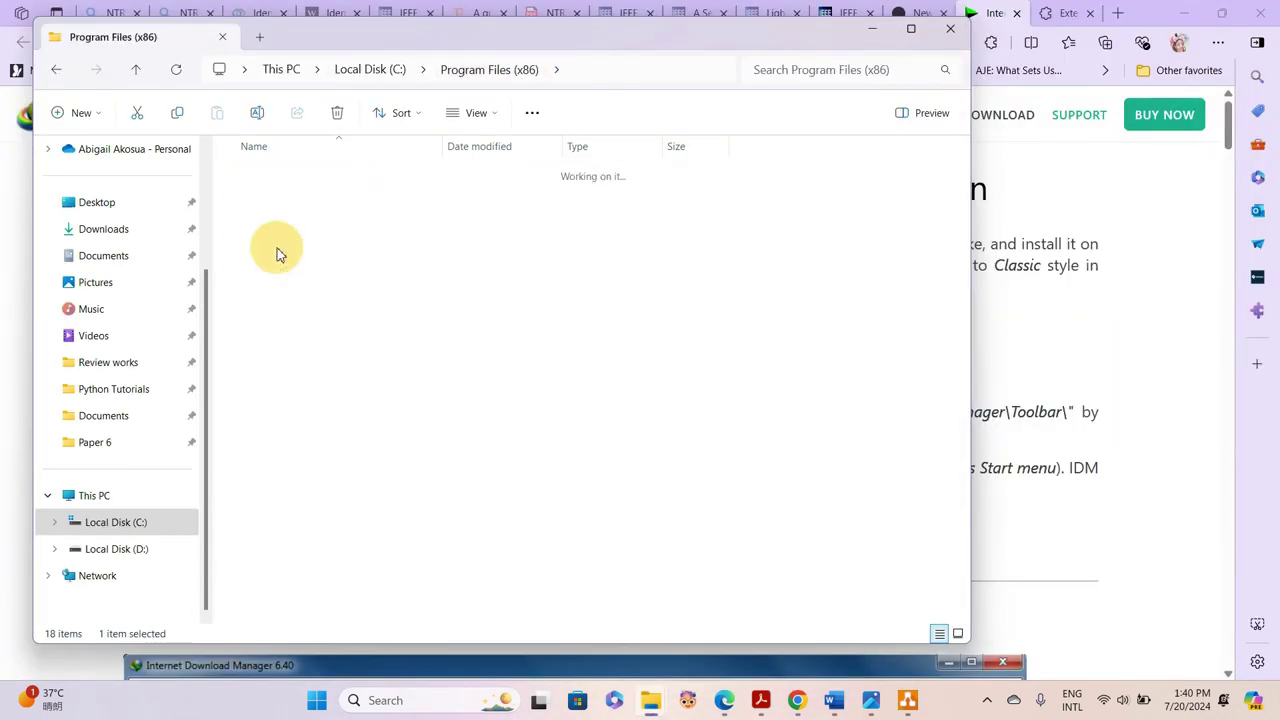
{"action": "double_click", "coordinate": [277, 204]}
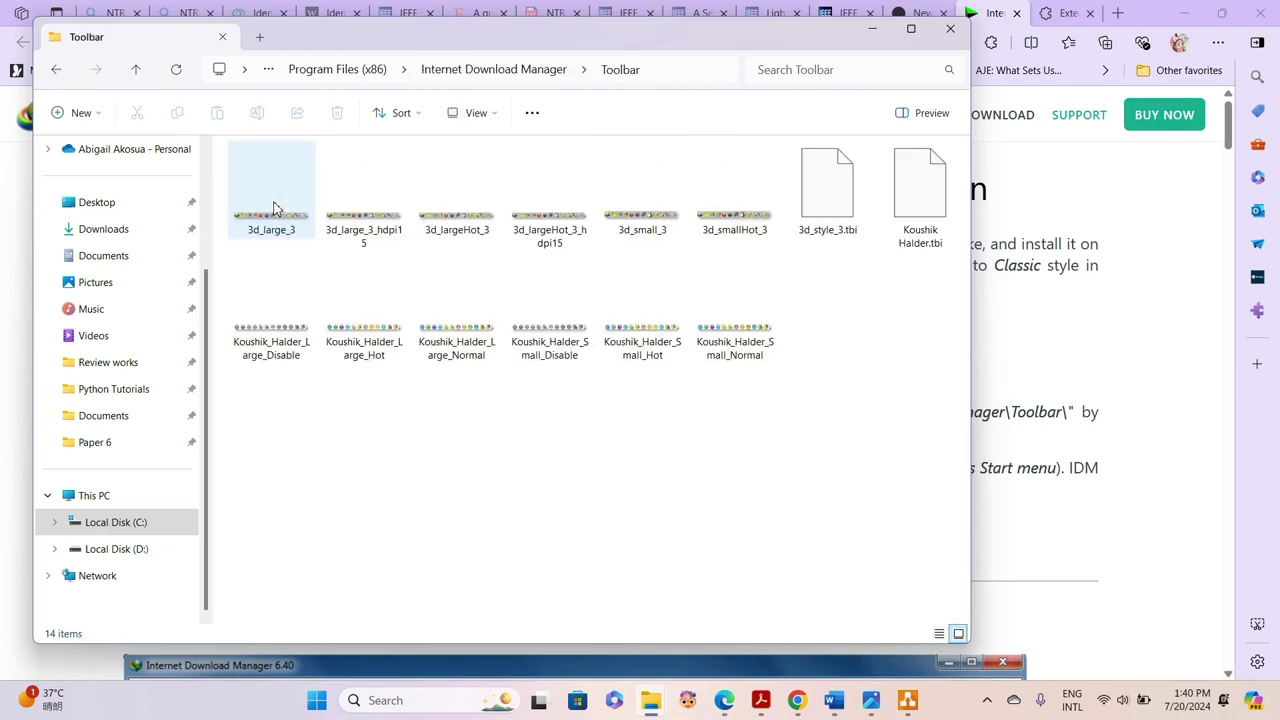
{"action": "left_click", "coordinate": [868, 30]}
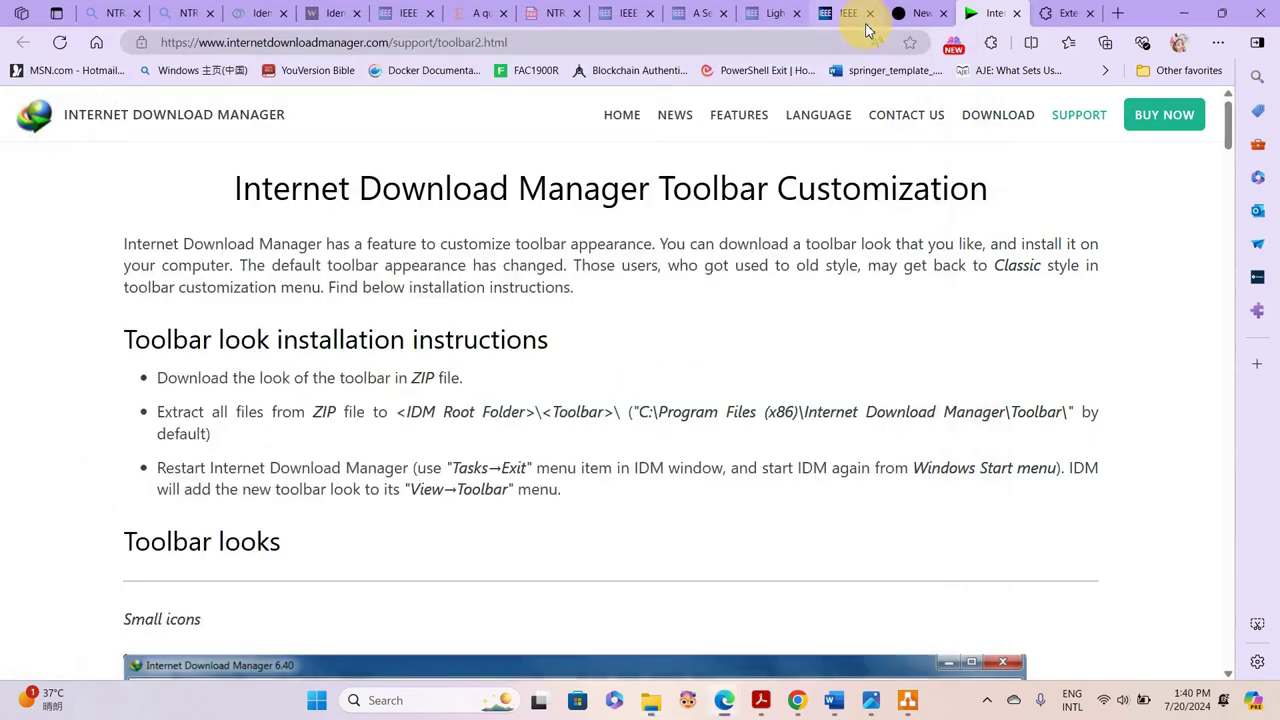
- Exit Internet Download Manager from its system tray icon
{"action": "left_click", "coordinate": [986, 704]}
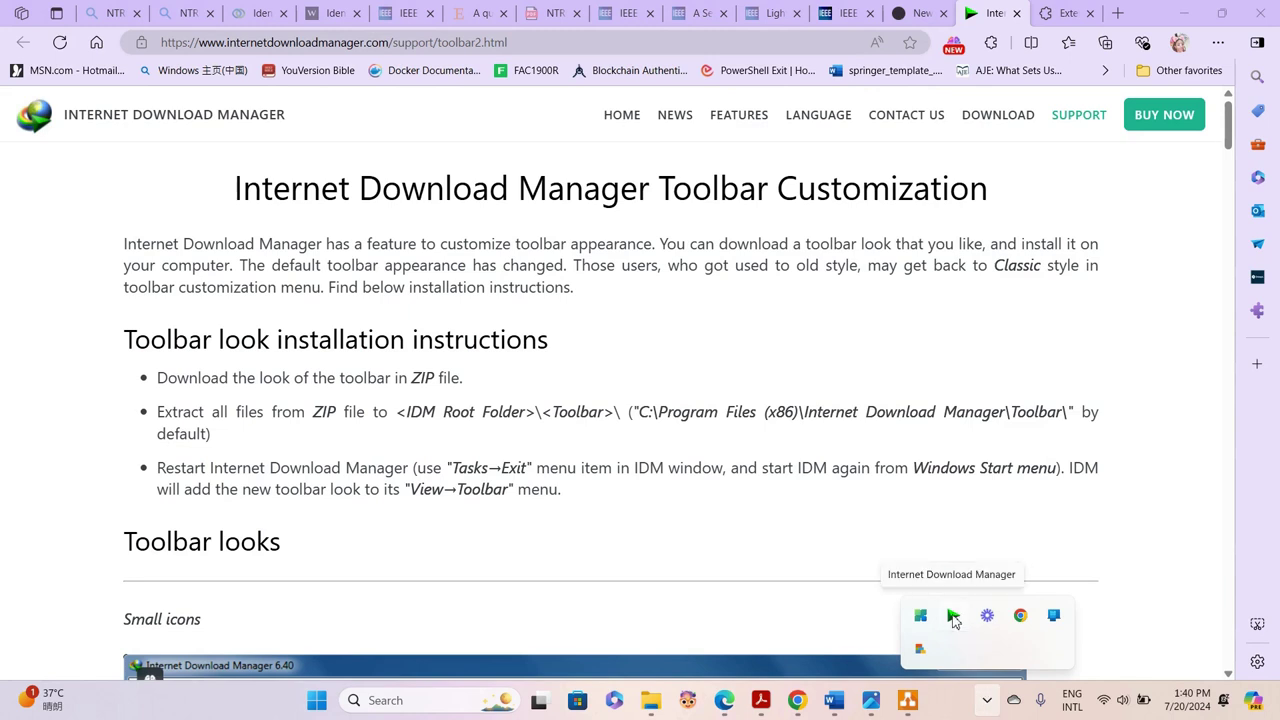
{"action": "right_click", "coordinate": [953, 617]}
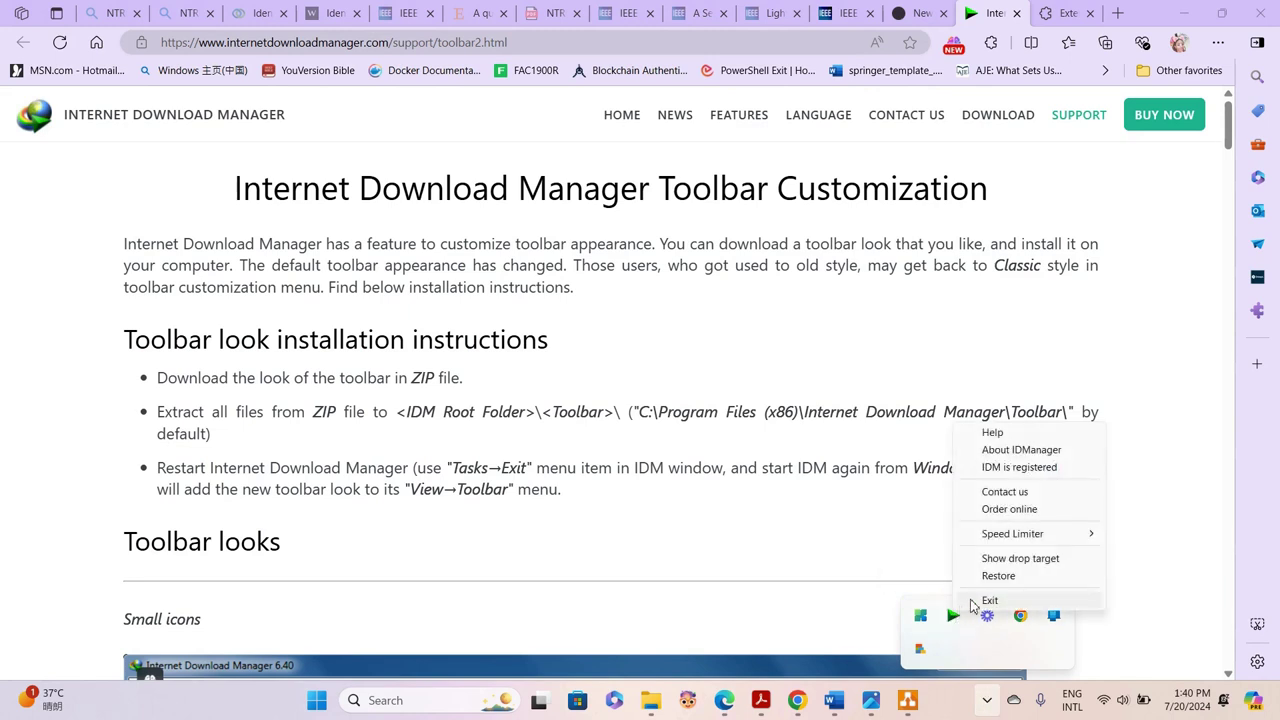
{"action": "left_click", "coordinate": [971, 602]}
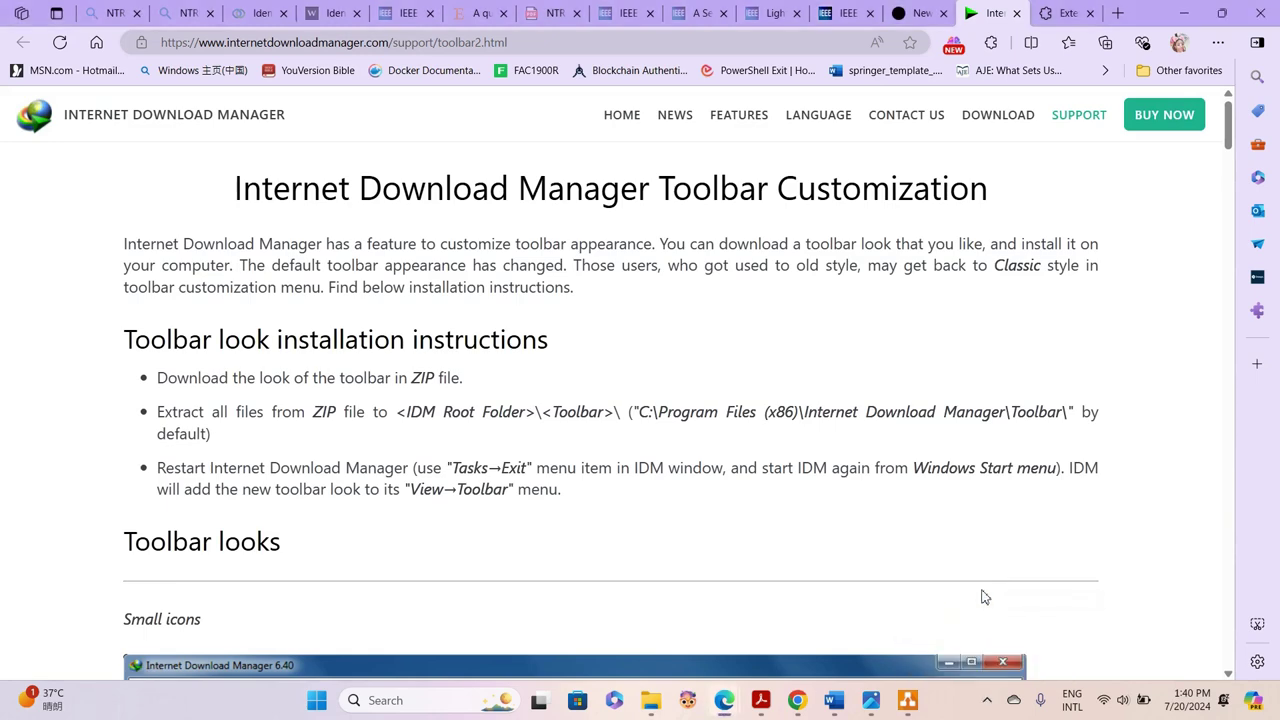
- Bring back the Compressed folder window and select the flat2015 zip
{"action": "mouse_move", "coordinate": [652, 714]}
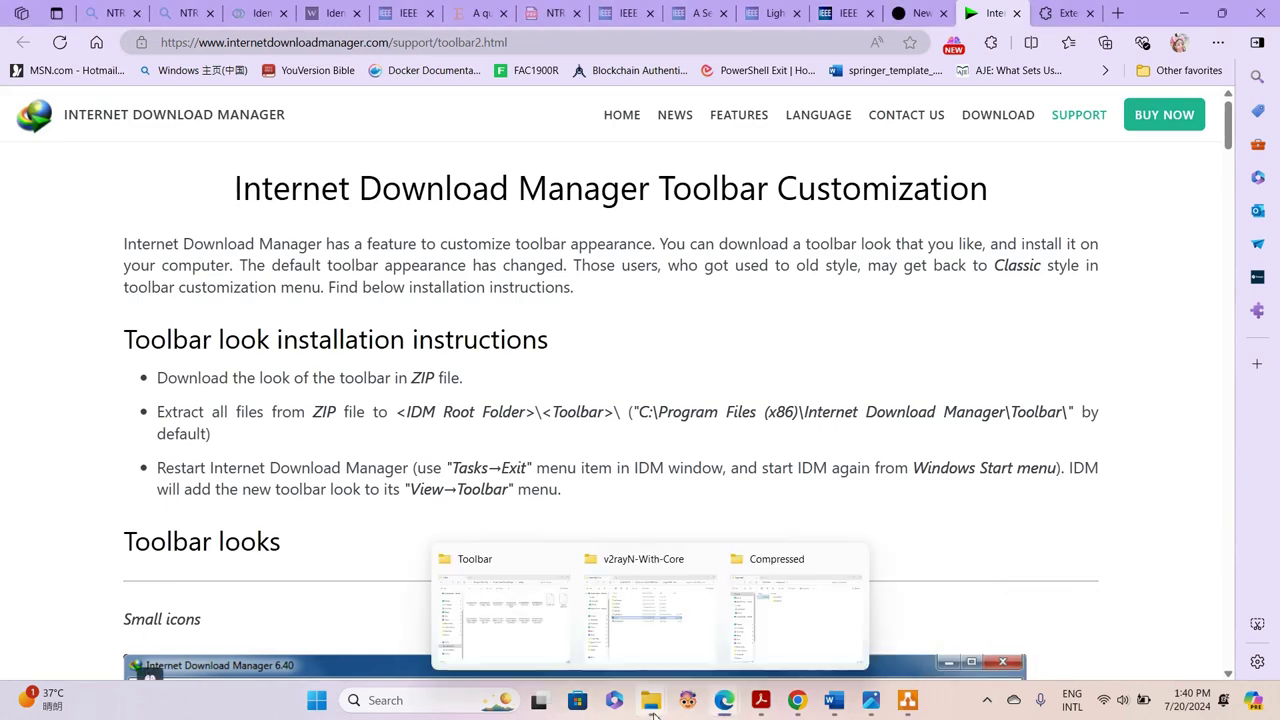
{"action": "left_click", "coordinate": [789, 634]}
{"action": "left_click", "coordinate": [237, 210]}
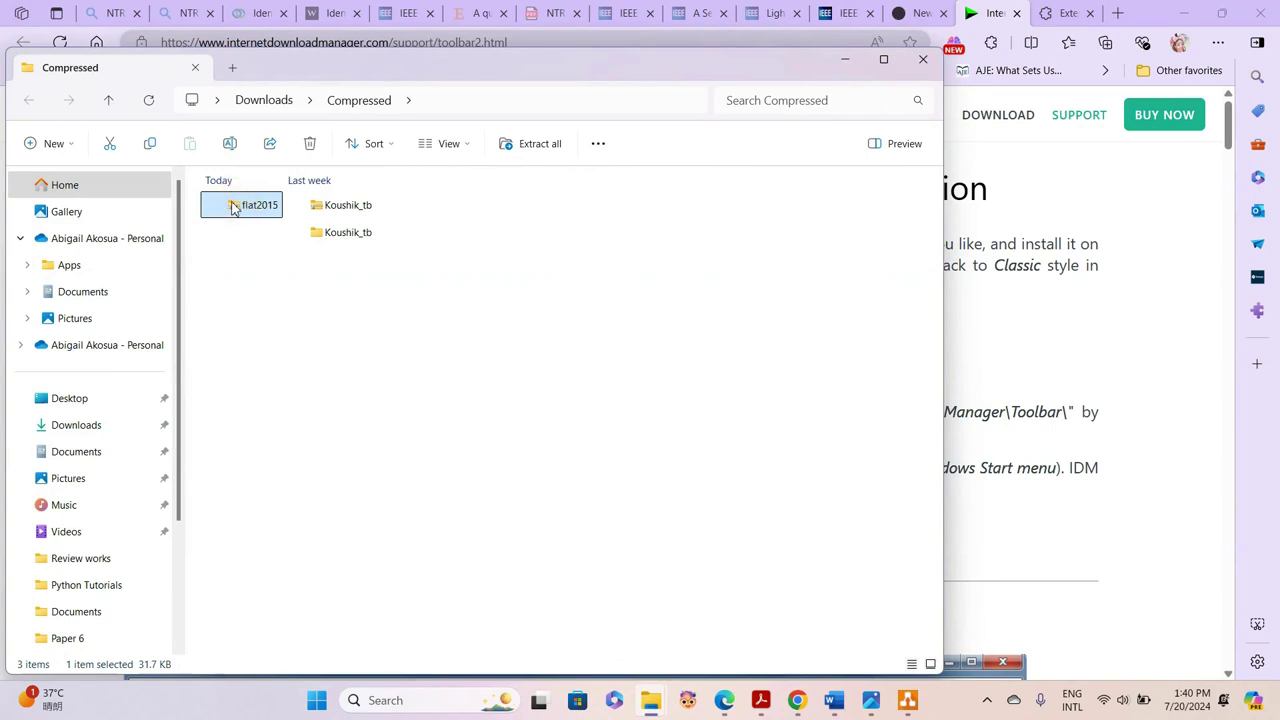
- Start extracting the flat2015 zip into C:\Program Files (x86)\Internet Download Manager\Toolbar
{"action": "right_click", "coordinate": [233, 207]}
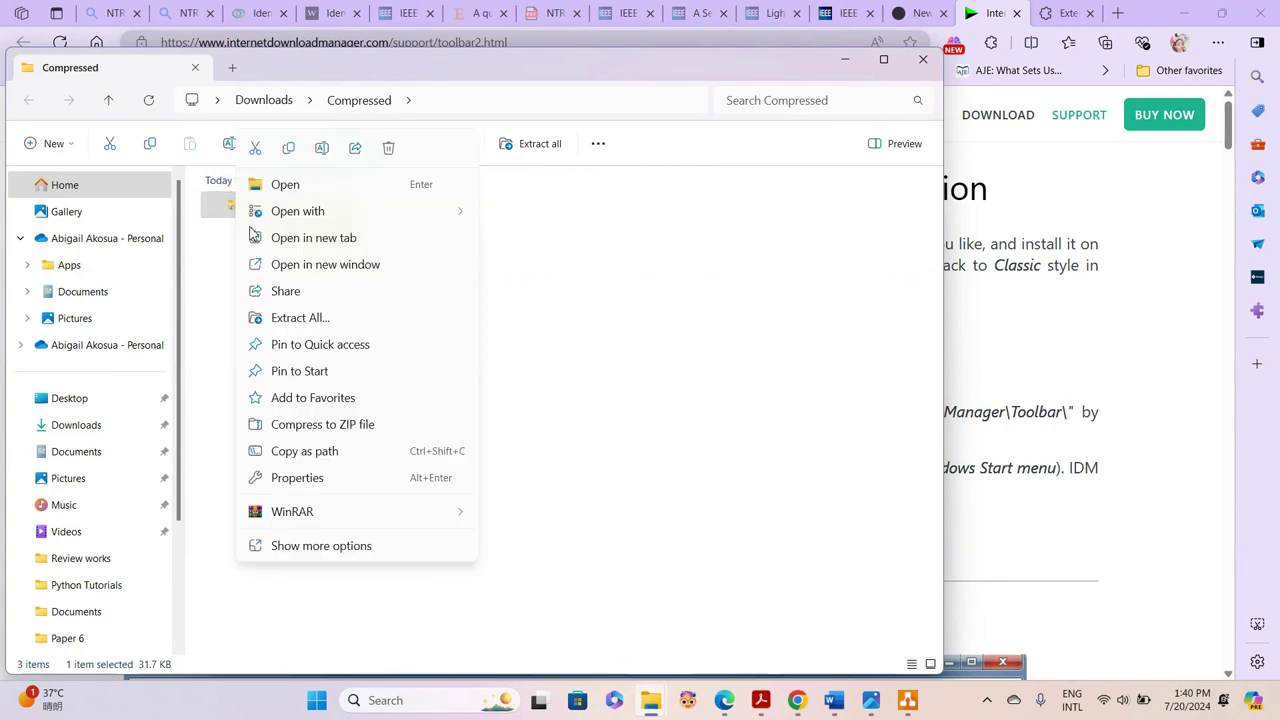
{"action": "left_click", "coordinate": [288, 318]}
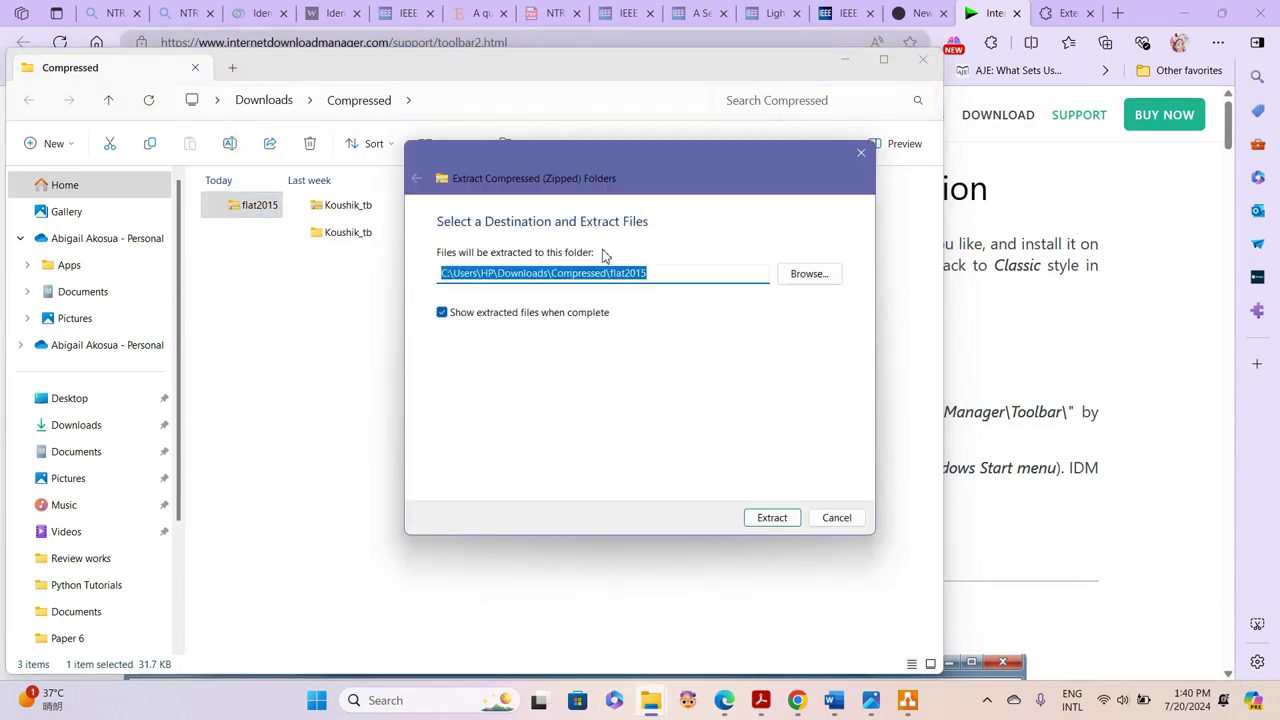
{"action": "left_click", "coordinate": [823, 277]}
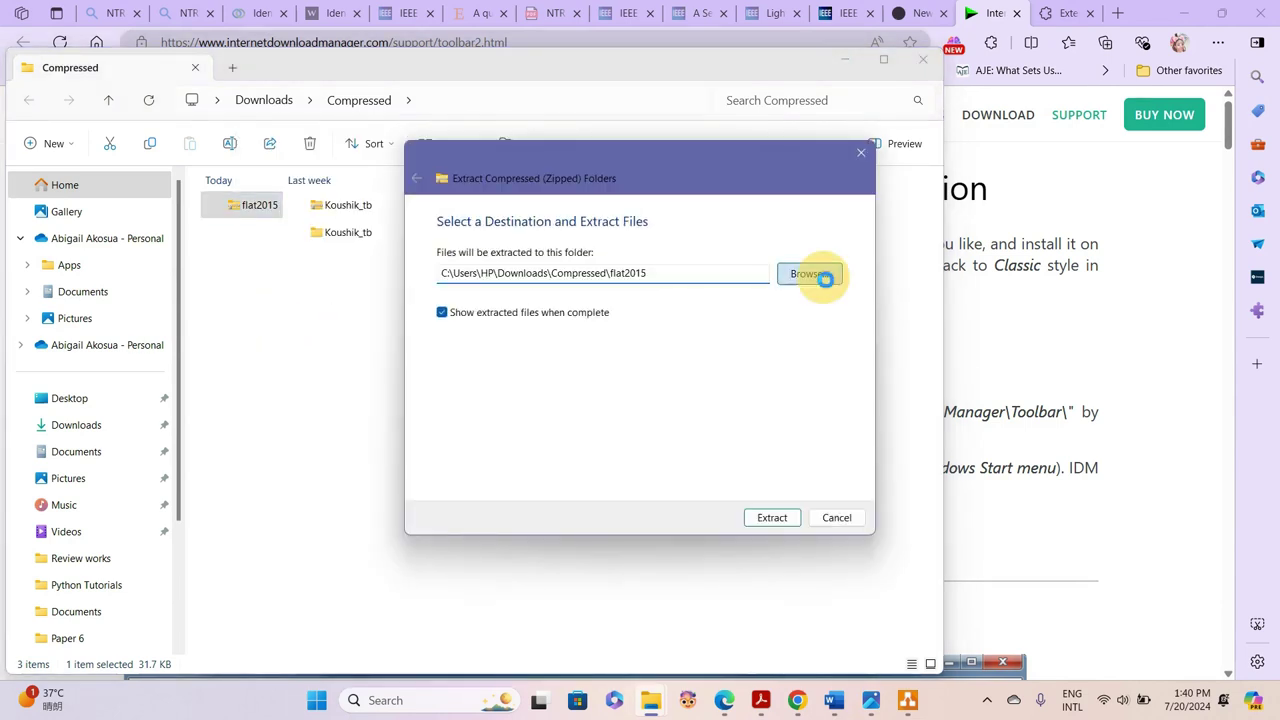
{"action": "scroll", "coordinate": [491, 392], "scroll_direction": "down", "scroll_amount": 3}
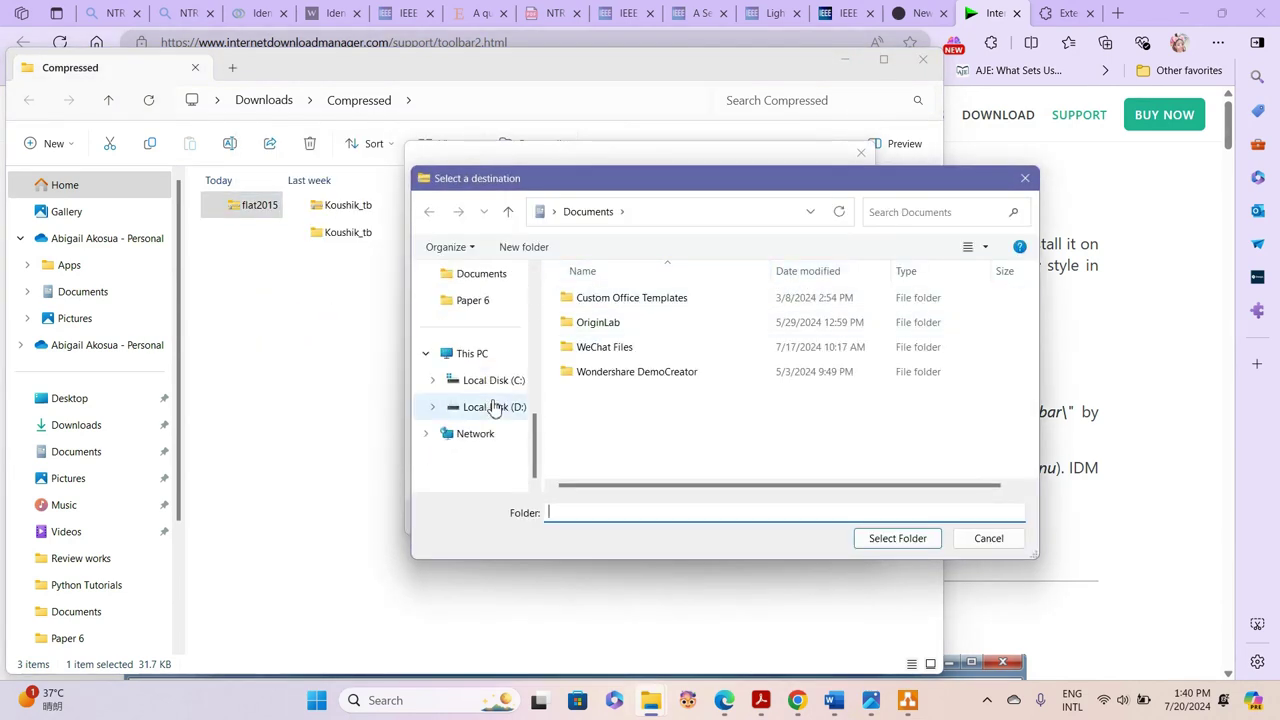
{"action": "left_click", "coordinate": [491, 379]}
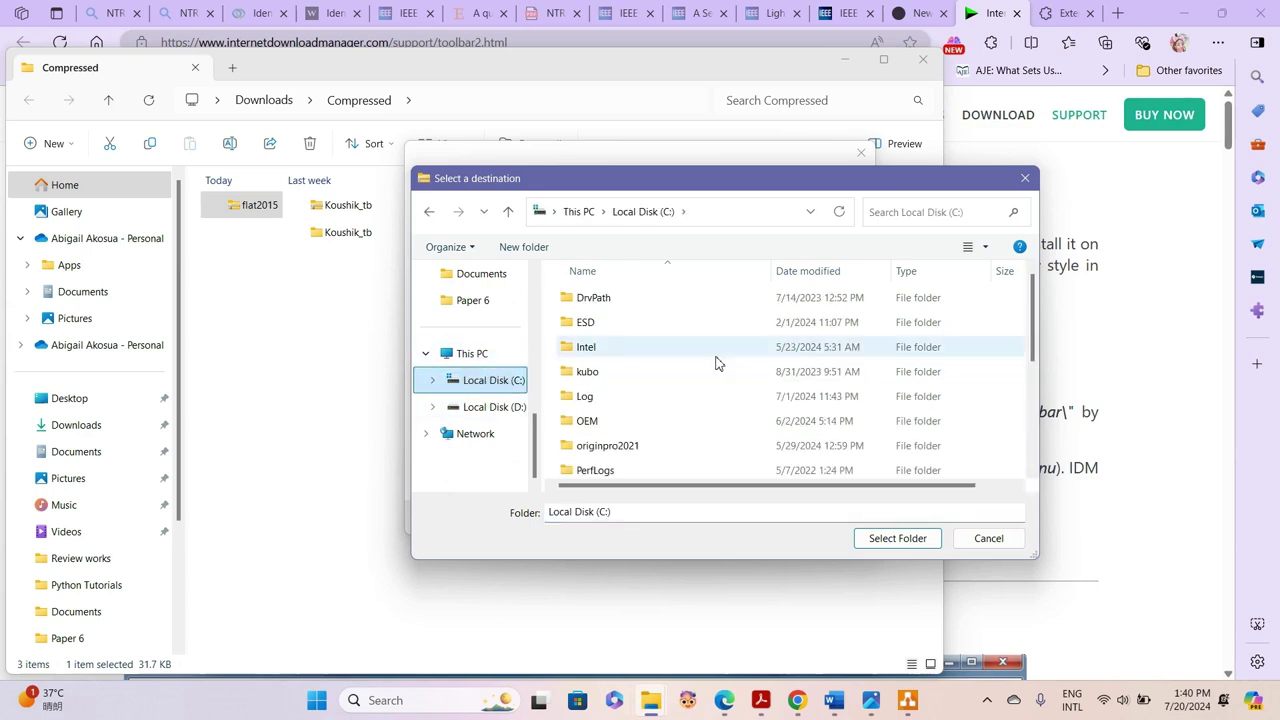
{"action": "scroll", "coordinate": [714, 365], "scroll_direction": "down", "scroll_amount": 3}
{"action": "double_click", "coordinate": [615, 318]}
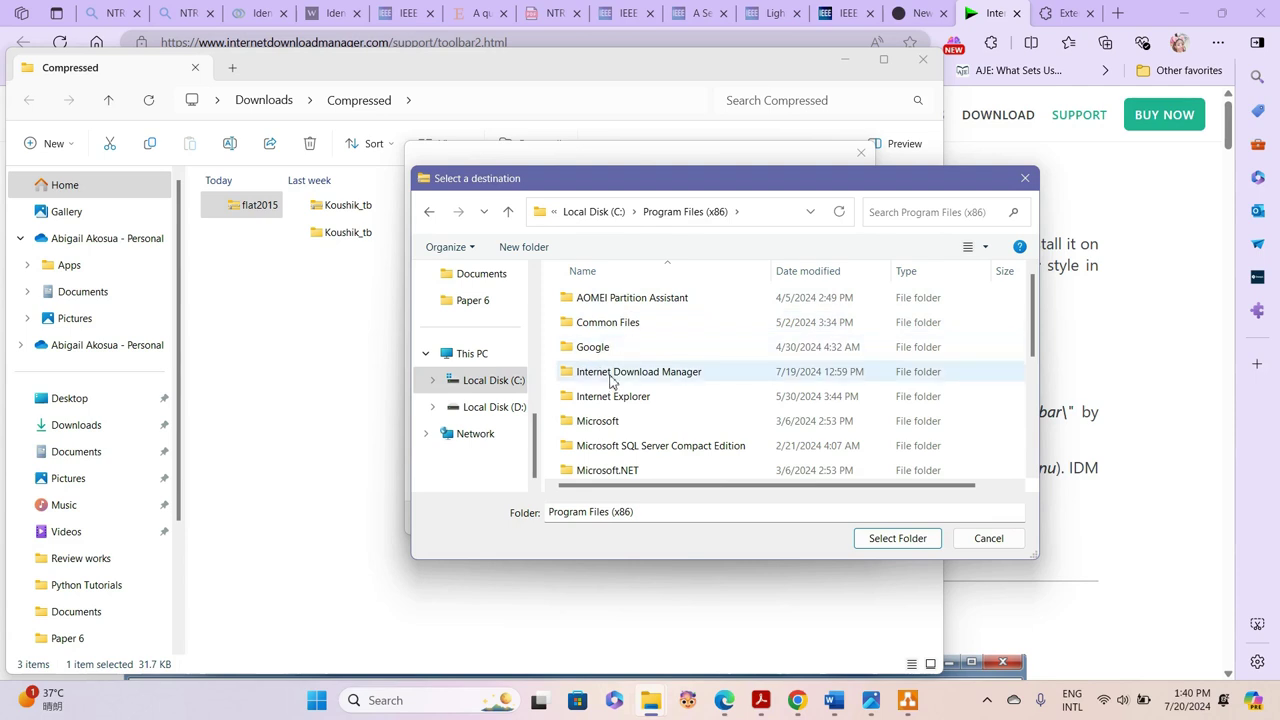
{"action": "double_click", "coordinate": [610, 371]}
{"action": "left_click", "coordinate": [596, 324]}
{"action": "double_click", "coordinate": [596, 324]}
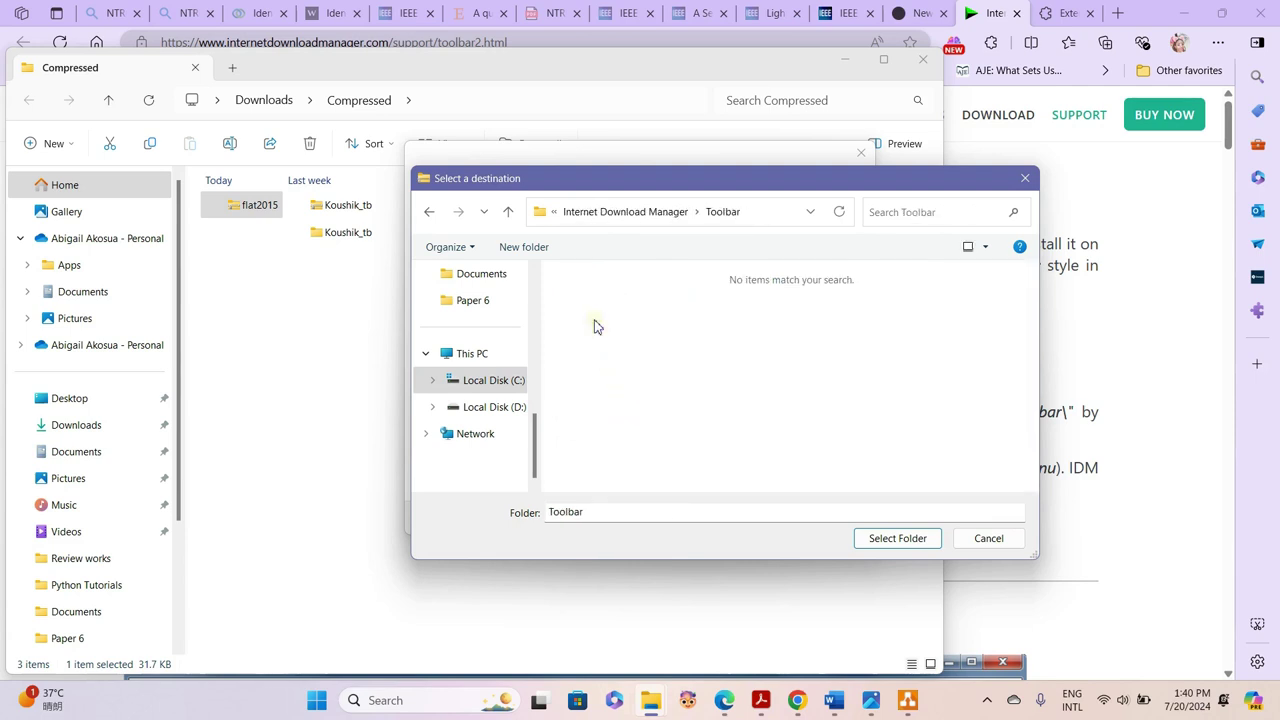
- Extract the files with administrator permission and open the new IDM Theme Flat2015 folder
{"action": "left_click", "coordinate": [908, 545]}
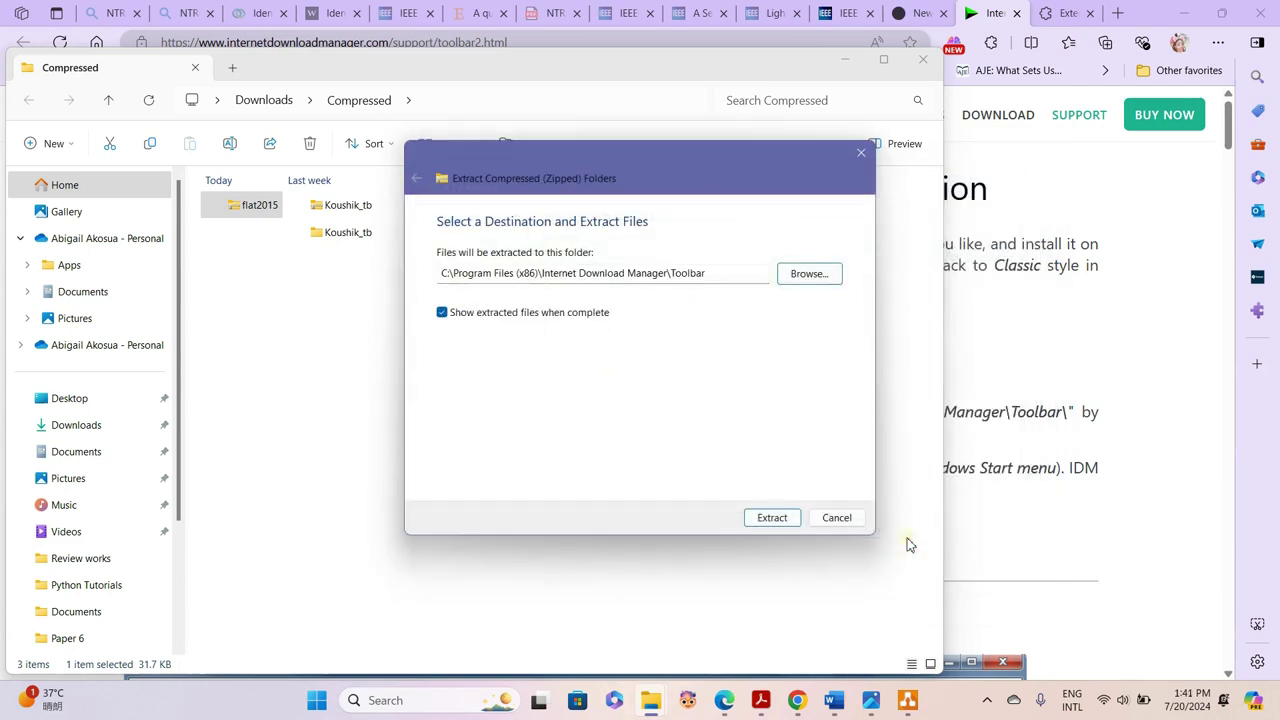
{"action": "left_click", "coordinate": [773, 519]}
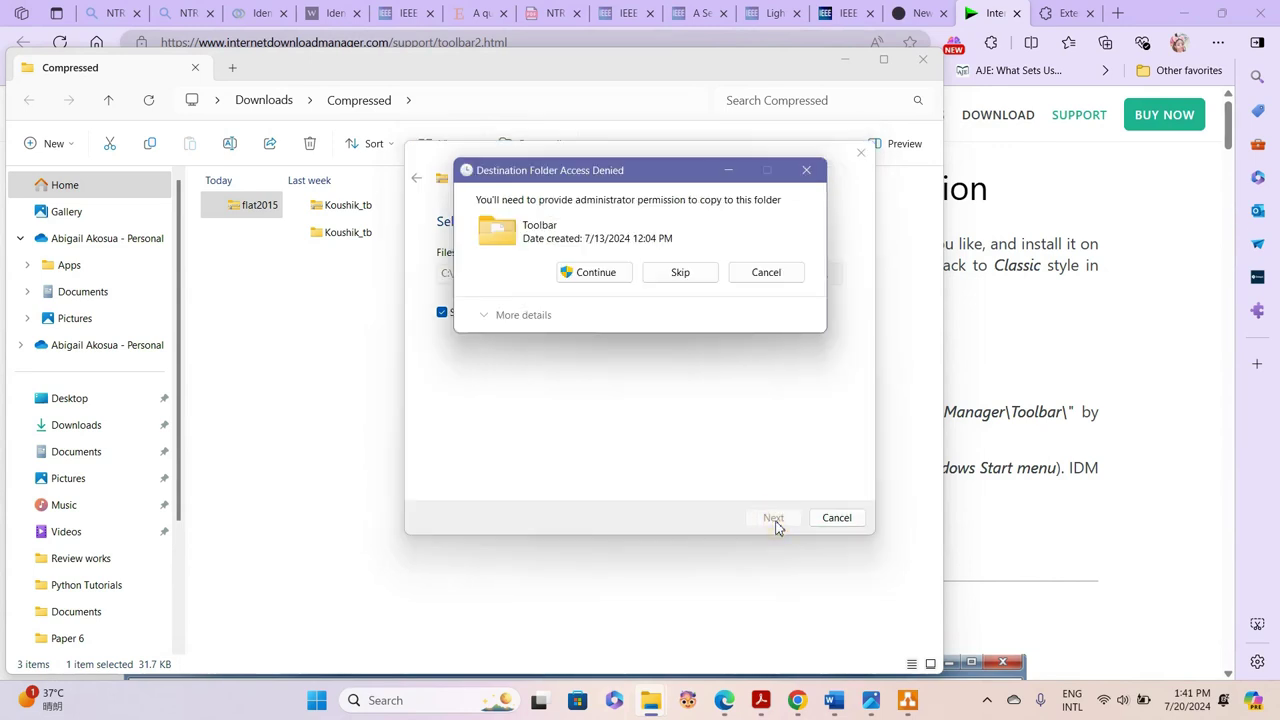
{"action": "left_click", "coordinate": [592, 272]}
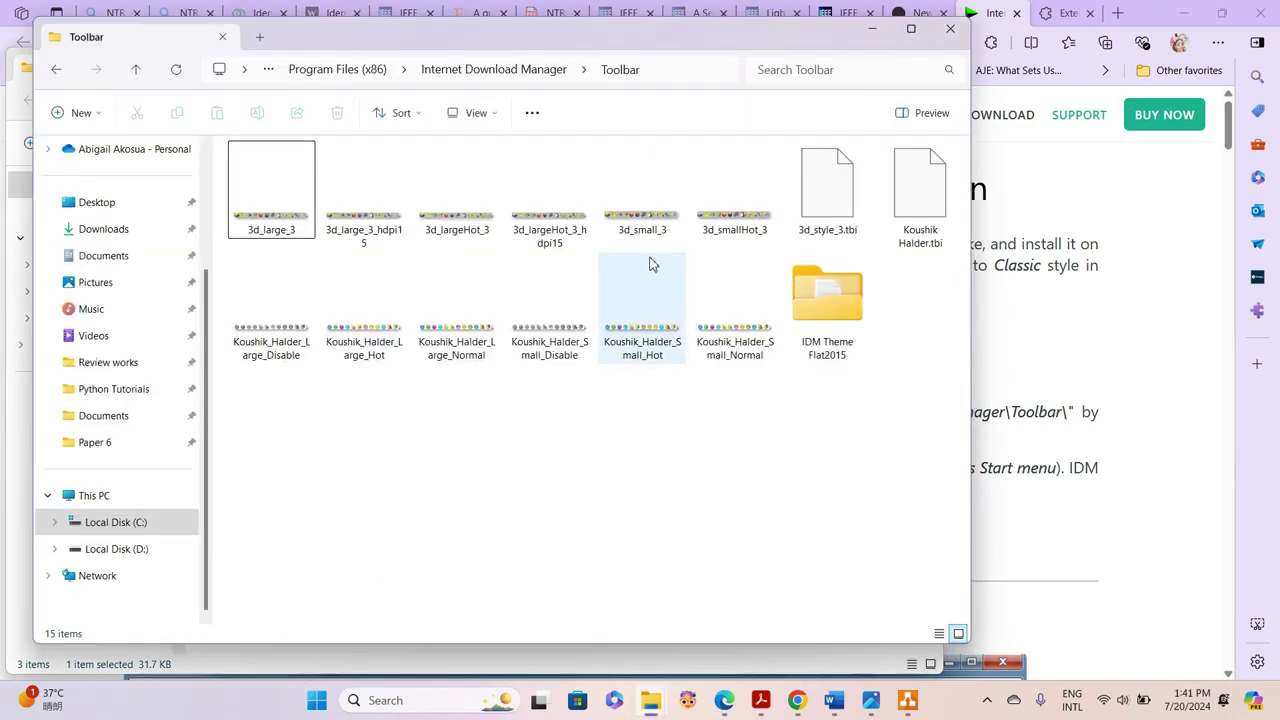
{"action": "double_click", "coordinate": [826, 308]}
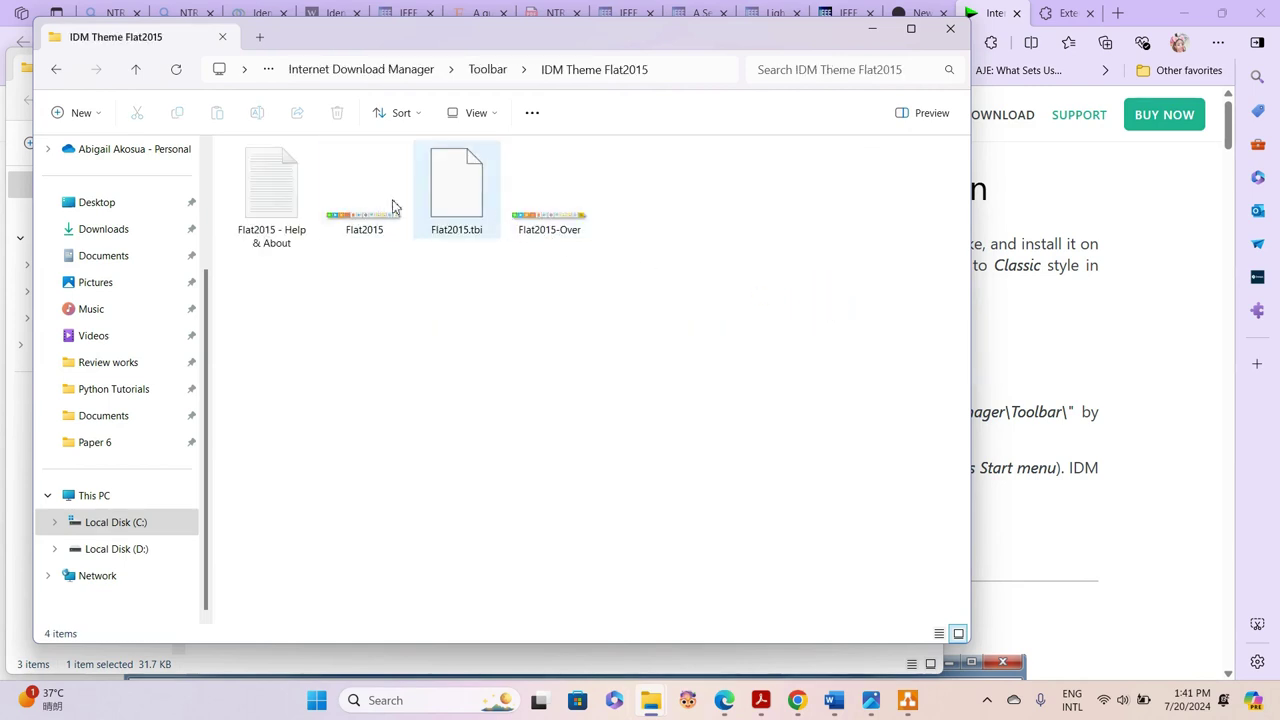
- Return to the Toolbar folder, then minimize the Toolbar and Compressed folder windows
{"action": "left_click", "coordinate": [56, 76]}
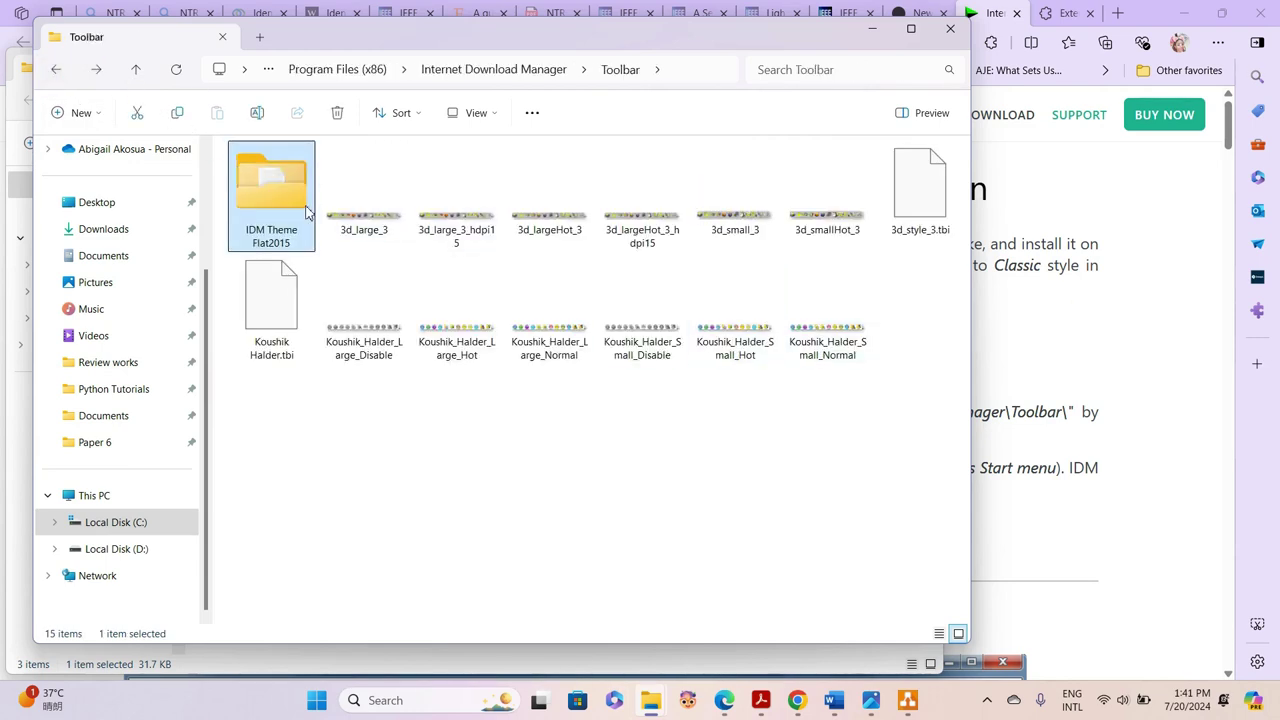
{"action": "left_click", "coordinate": [459, 701]}
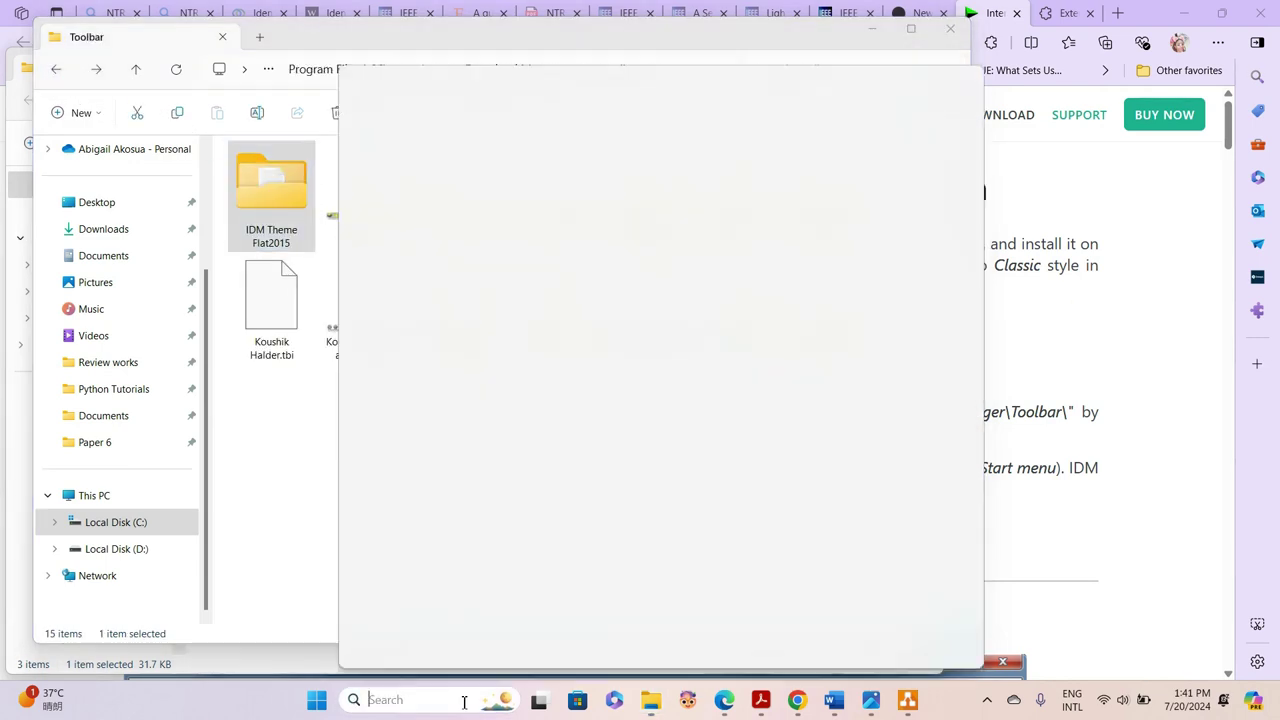
{"action": "type", "text": "idm"}
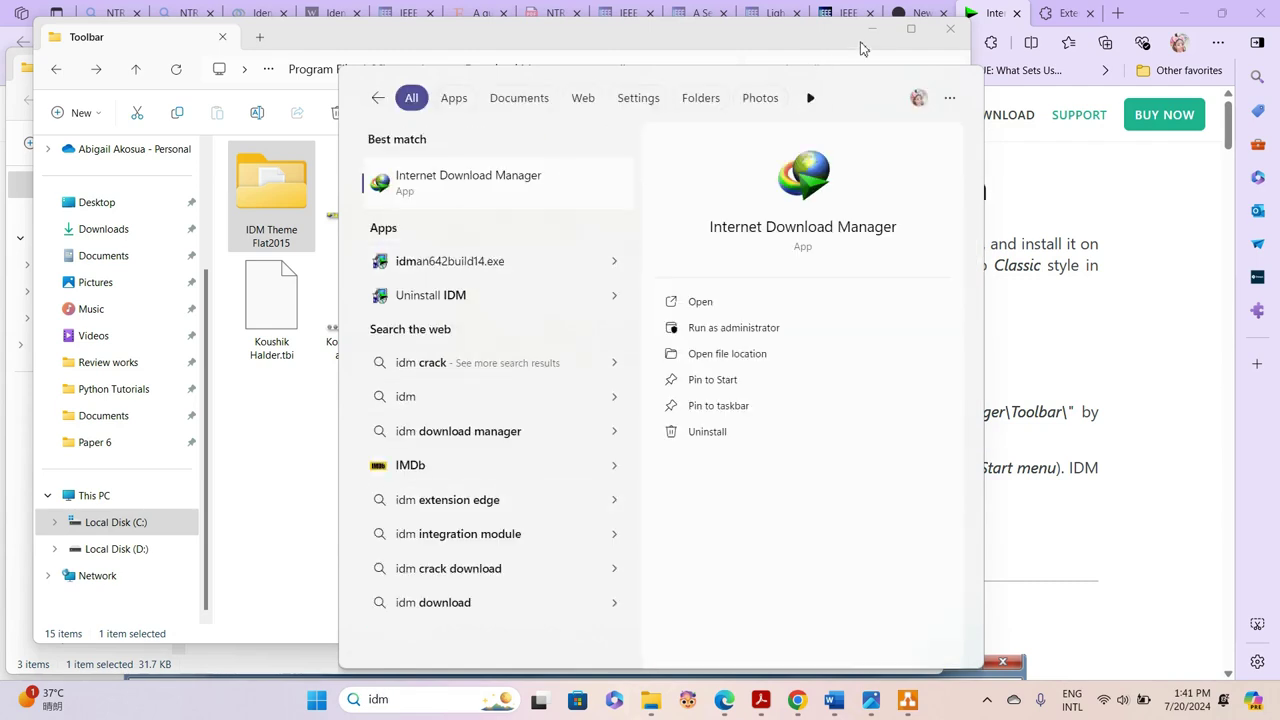
{"action": "left_click", "coordinate": [862, 40]}
{"action": "left_click", "coordinate": [871, 34]}
{"action": "left_click", "coordinate": [835, 57]}
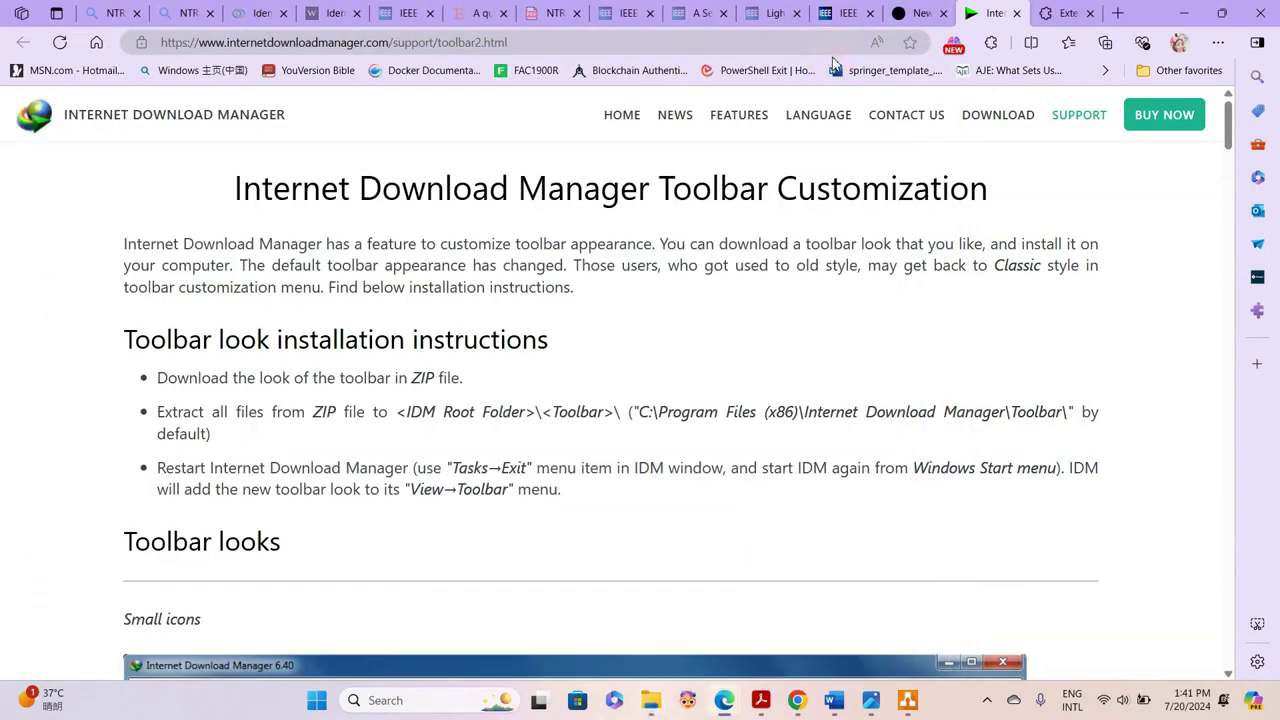
- Relaunch Internet Download Manager from an 'idm' search and dismiss the tip of the day
{"action": "left_click", "coordinate": [397, 700]}
{"action": "type", "text": "idm"}
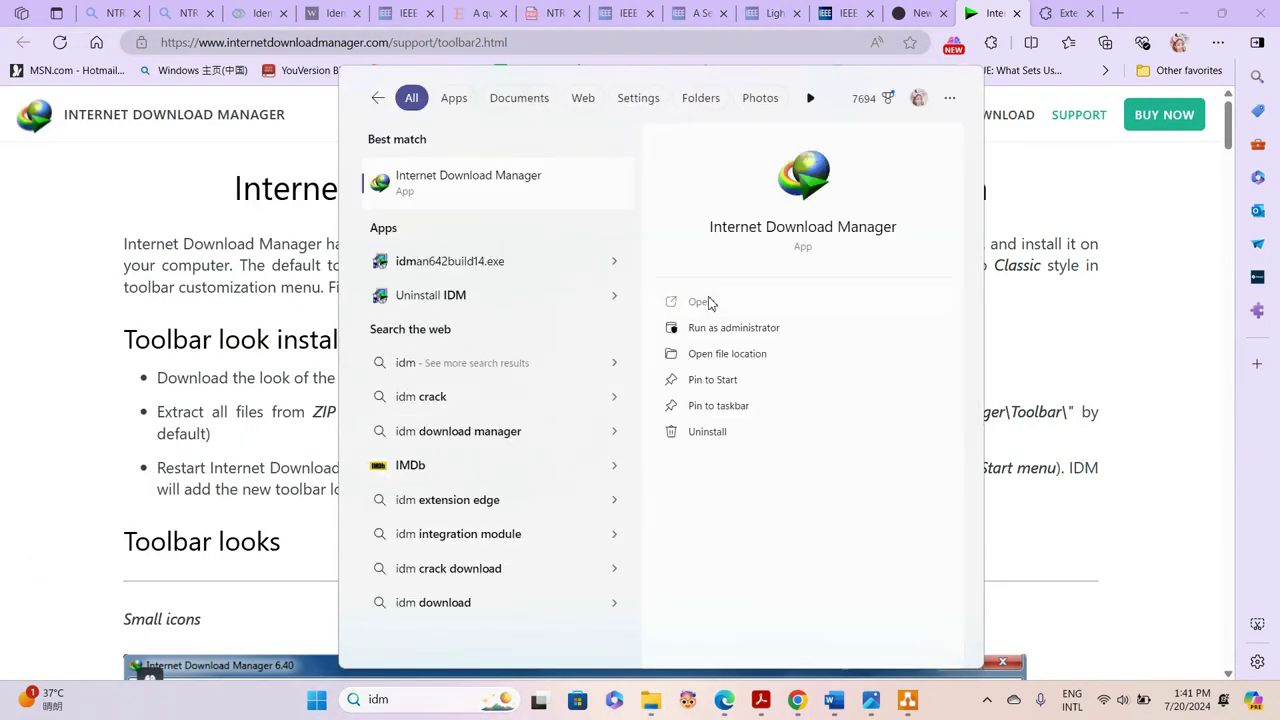
{"action": "left_click", "coordinate": [701, 302]}
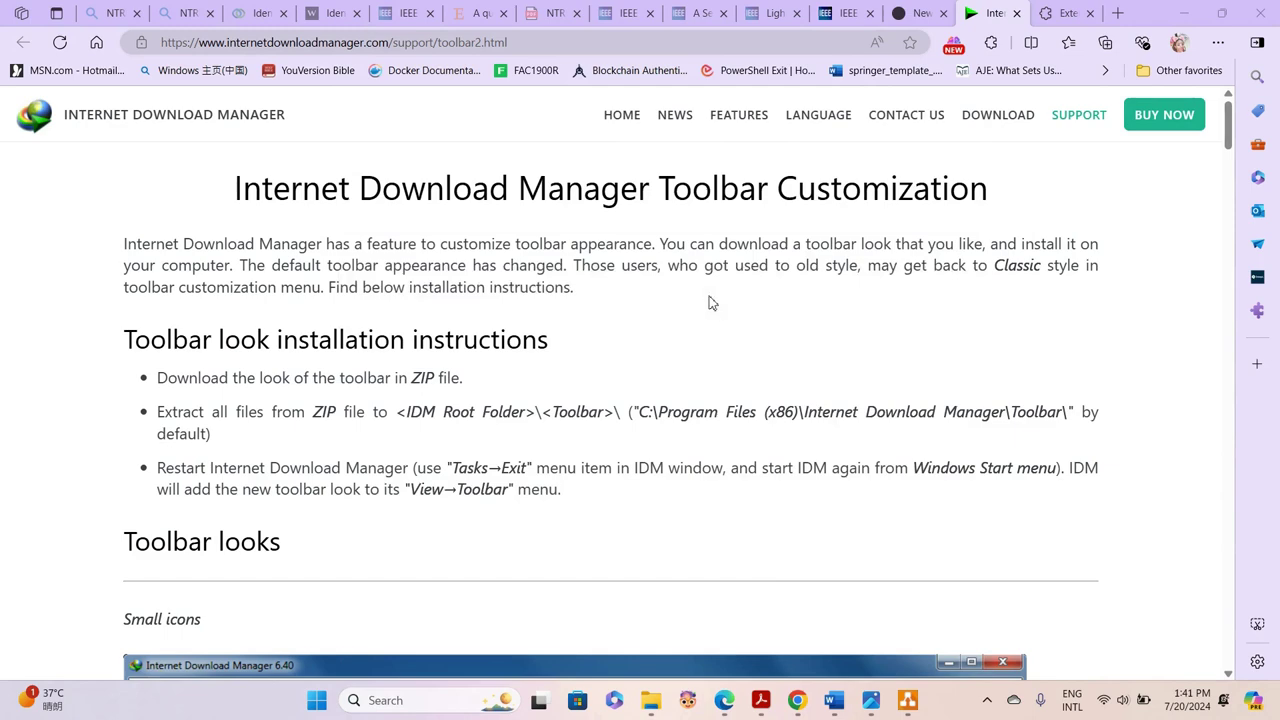
{"action": "left_click", "coordinate": [762, 466]}
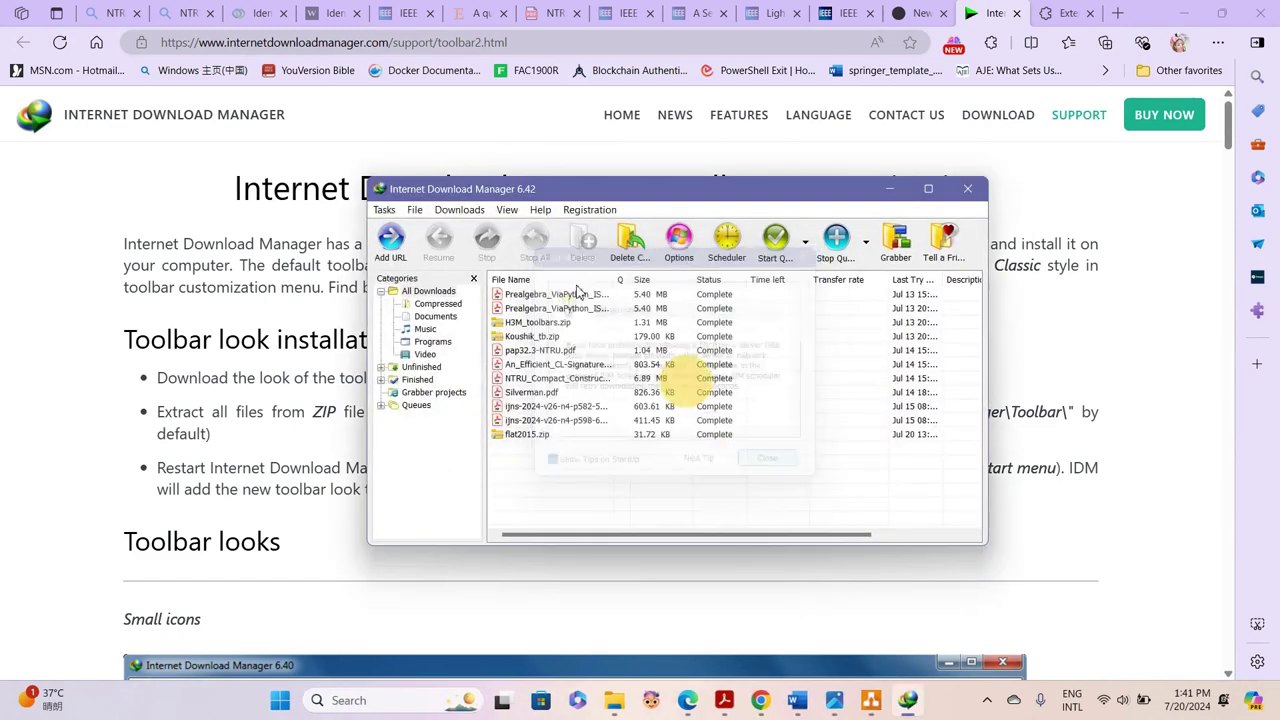
- Check View > Toolbar, which offers only Neon, 3D Style and Koushik Halder, then minimize IDM
{"action": "left_click", "coordinate": [507, 209]}
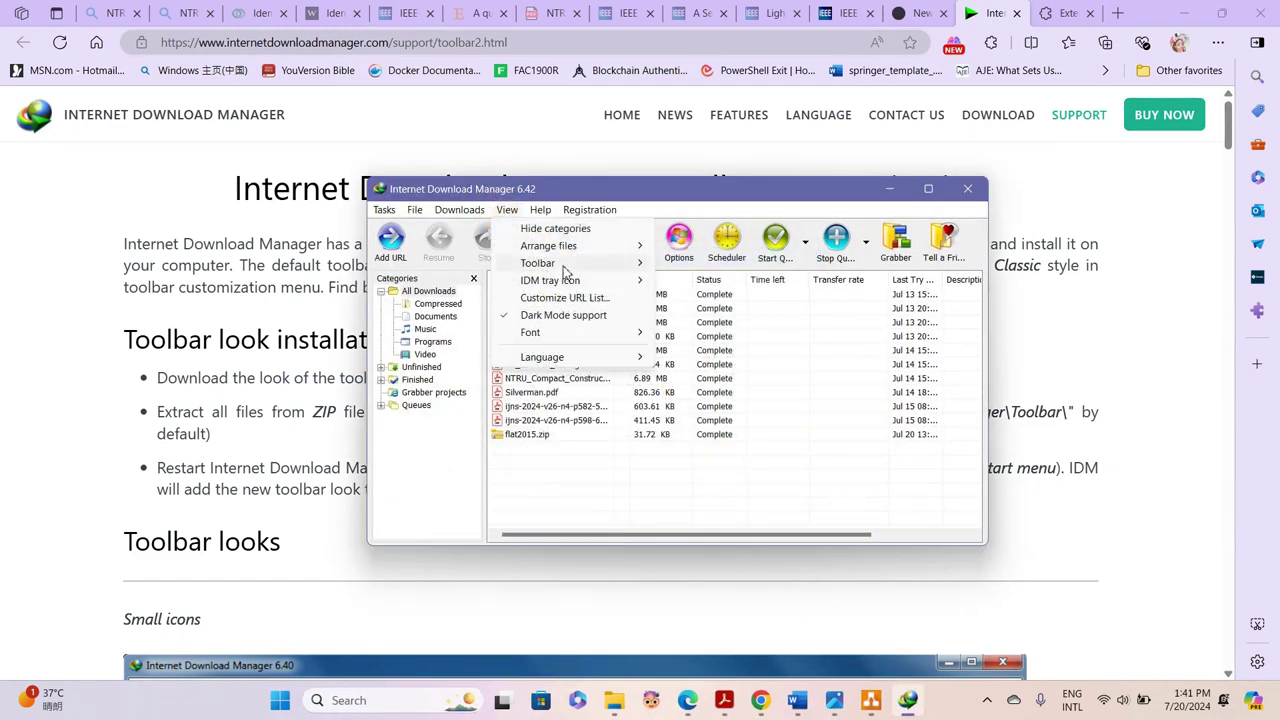
{"action": "mouse_move", "coordinate": [568, 265]}
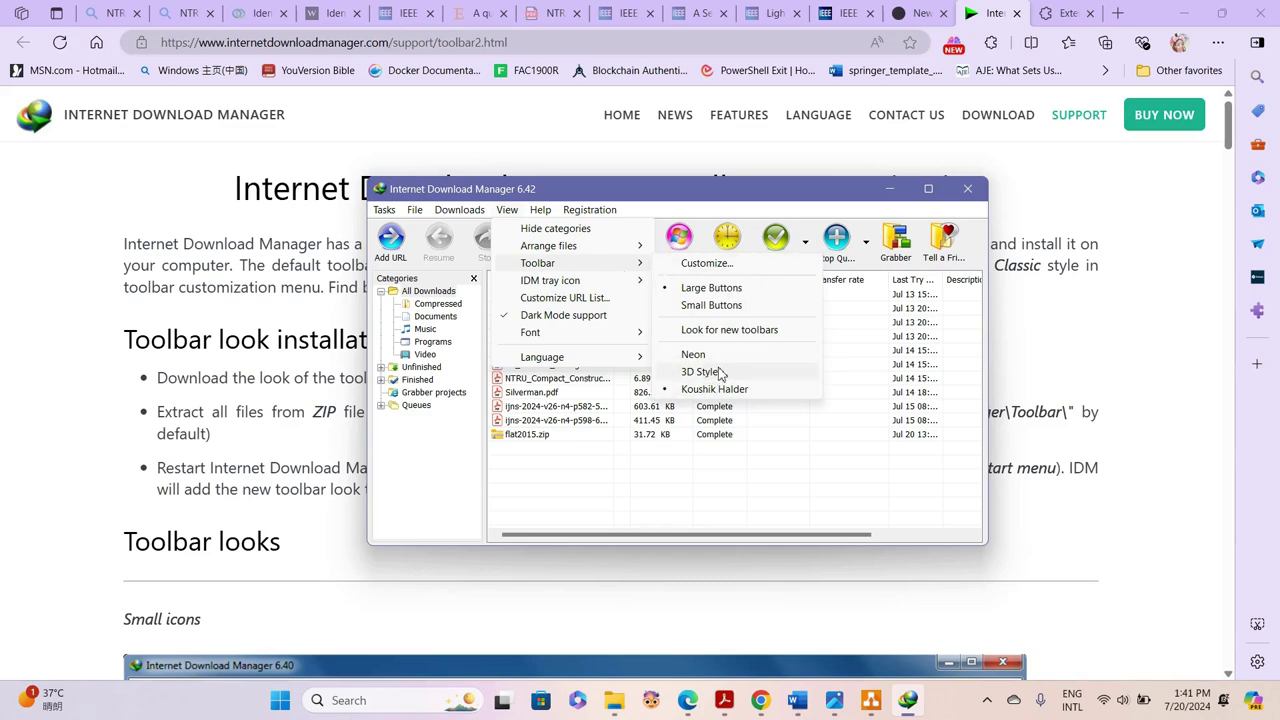
{"action": "left_click", "coordinate": [616, 714]}
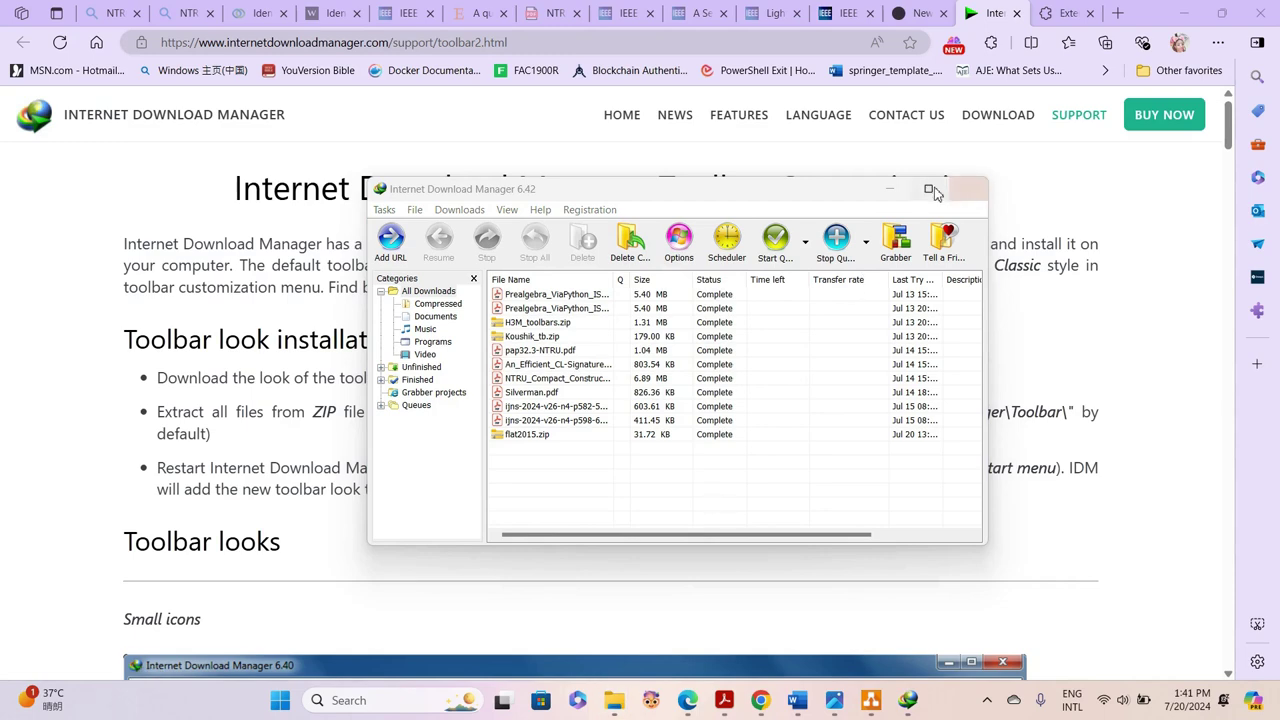
{"action": "left_click", "coordinate": [890, 189]}
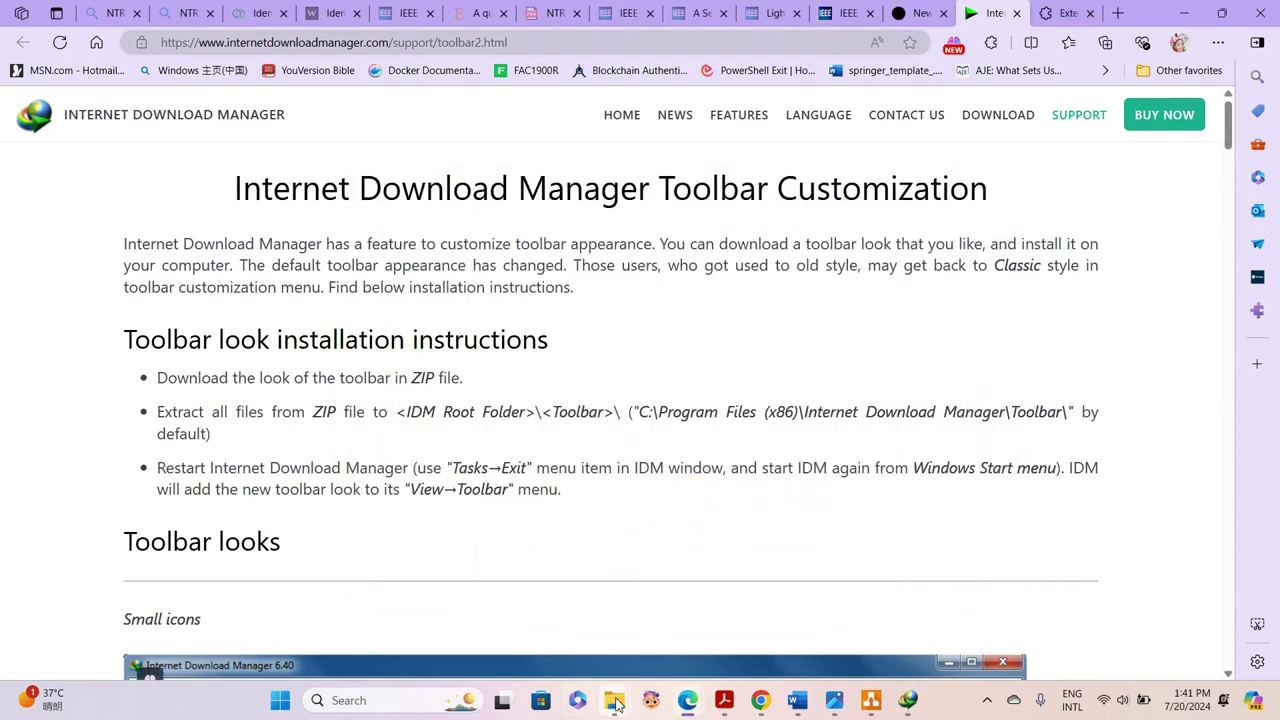
- Close the IDM window and exit Internet Download Manager from its tray icon
{"action": "mouse_move", "coordinate": [616, 706]}
{"action": "left_click", "coordinate": [518, 642]}
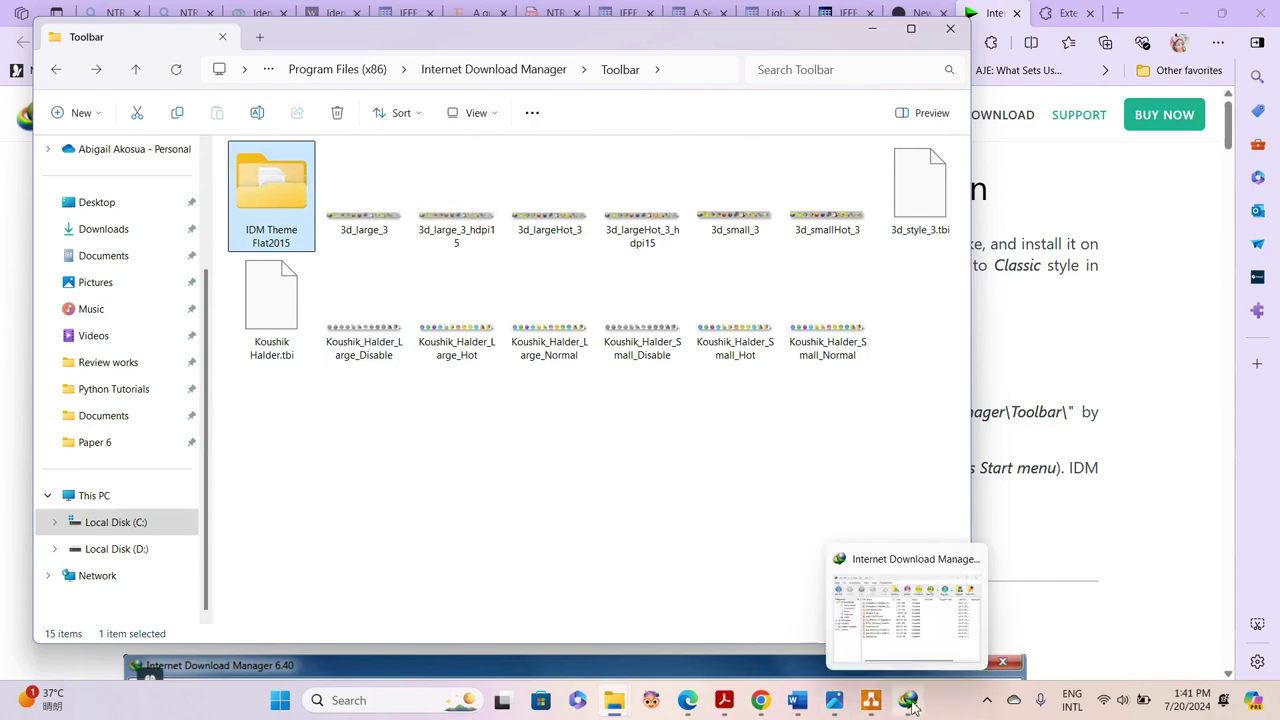
{"action": "left_click", "coordinate": [911, 706]}
{"action": "left_click", "coordinate": [968, 189]}
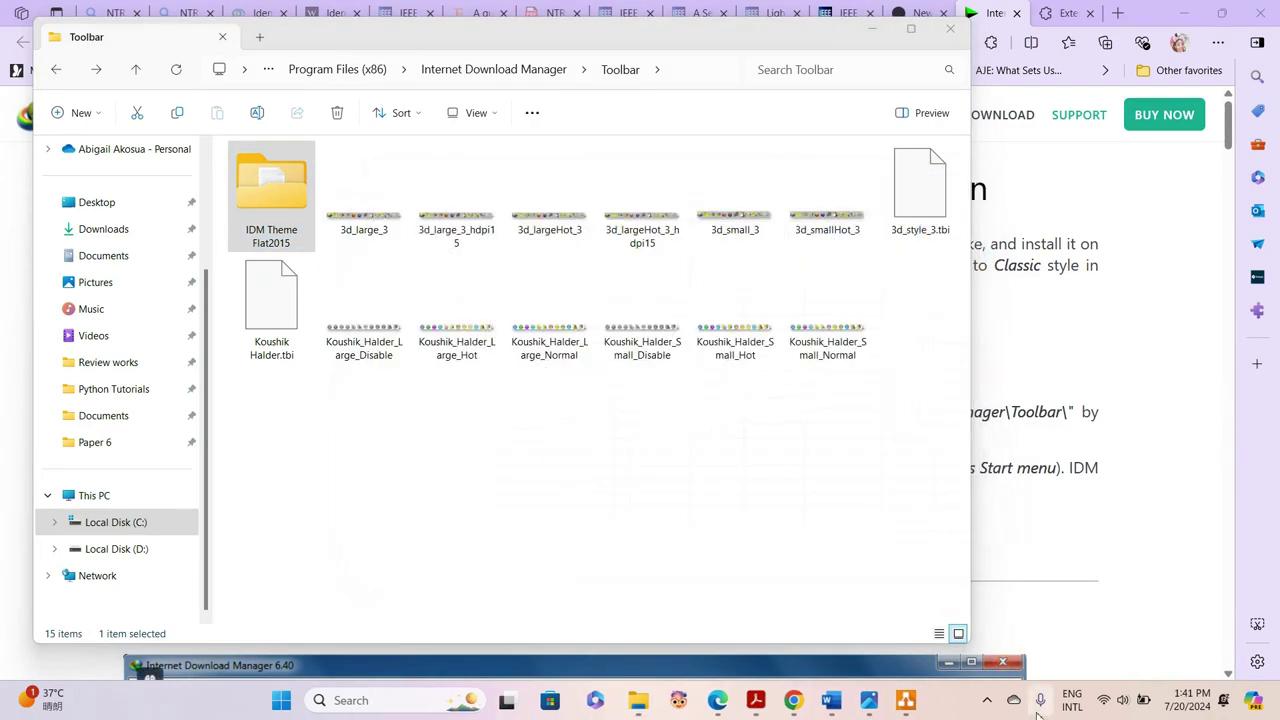
{"action": "left_click", "coordinate": [987, 700]}
{"action": "right_click", "coordinate": [955, 616]}
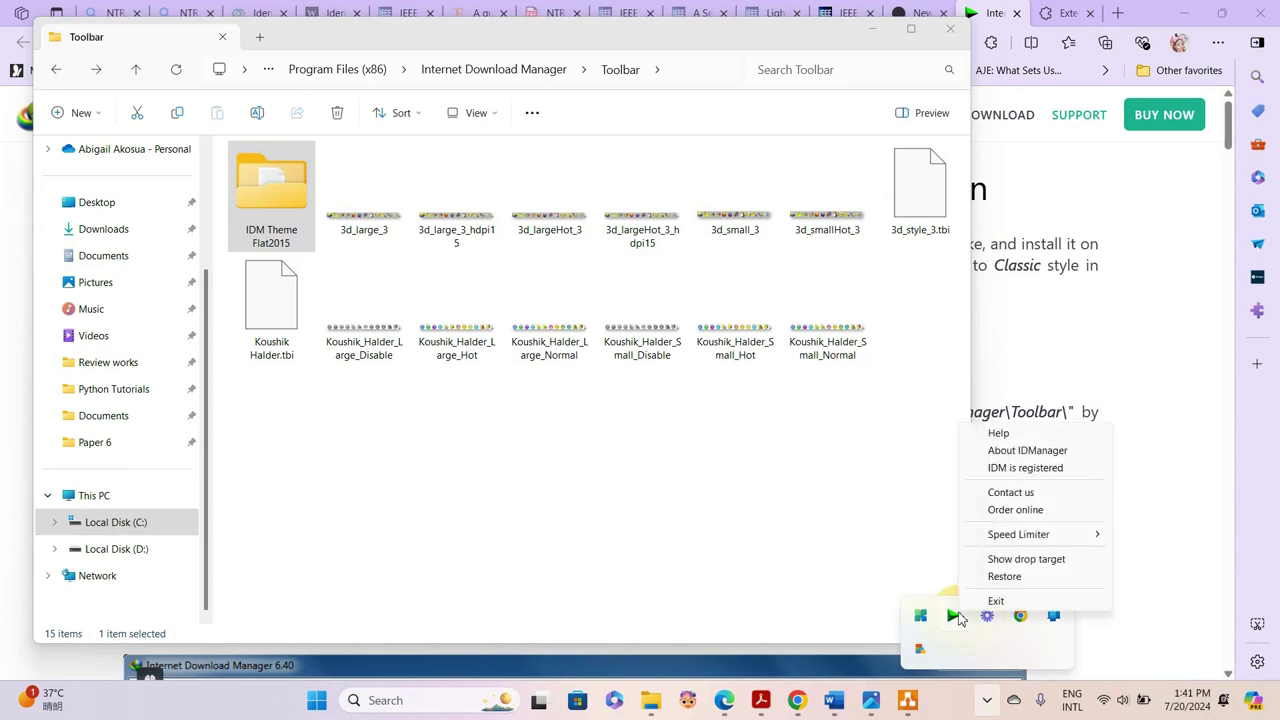
{"action": "left_click", "coordinate": [995, 601]}
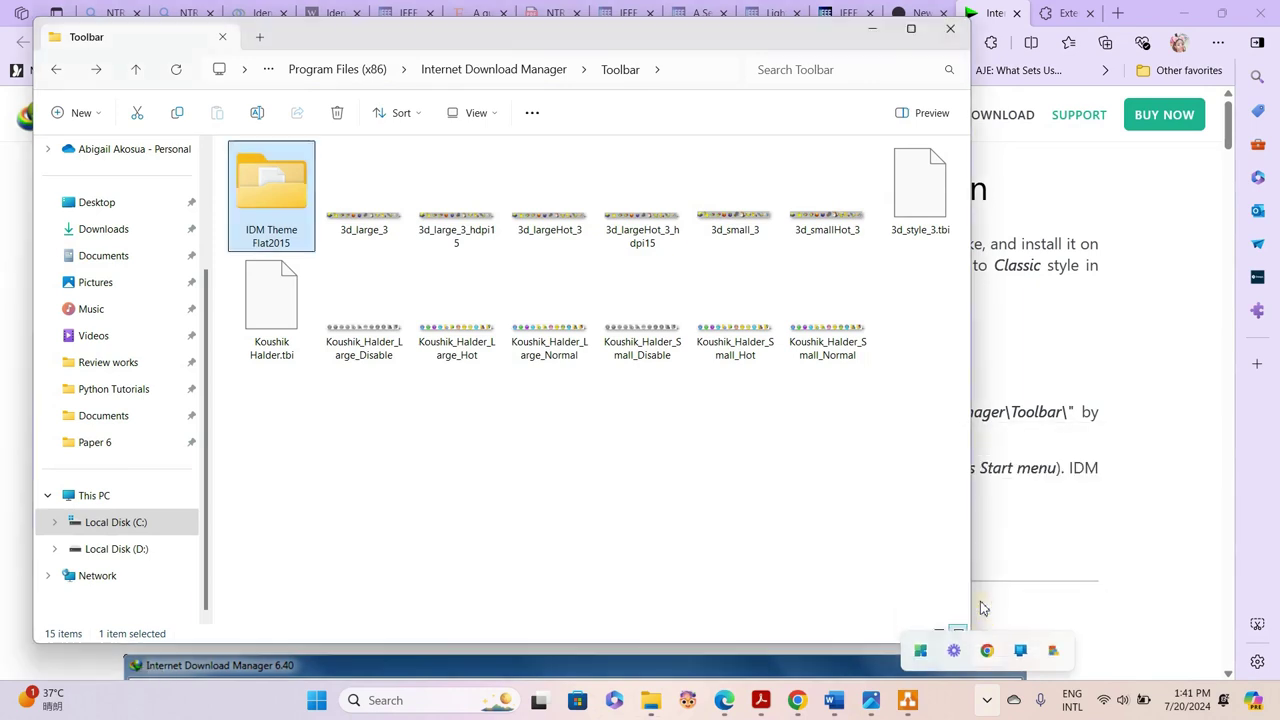
- Copy Flat2015, Flat2015.tbi and Flat2015-Over into the Toolbar folder, granting admin permission for all
{"action": "double_click", "coordinate": [279, 204]}
{"action": "left_click_drag", "start_coordinate": [651, 229], "coordinate": [348, 213]}
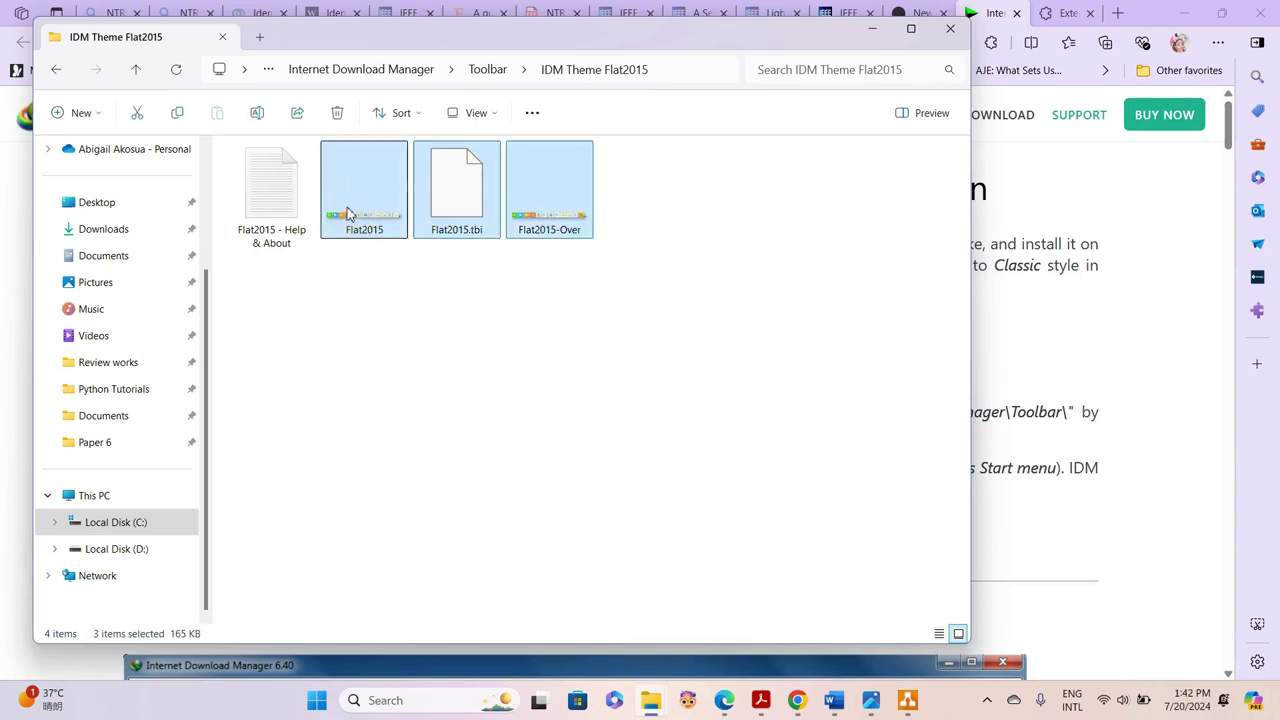
{"action": "key", "text": "ctrl+c"}
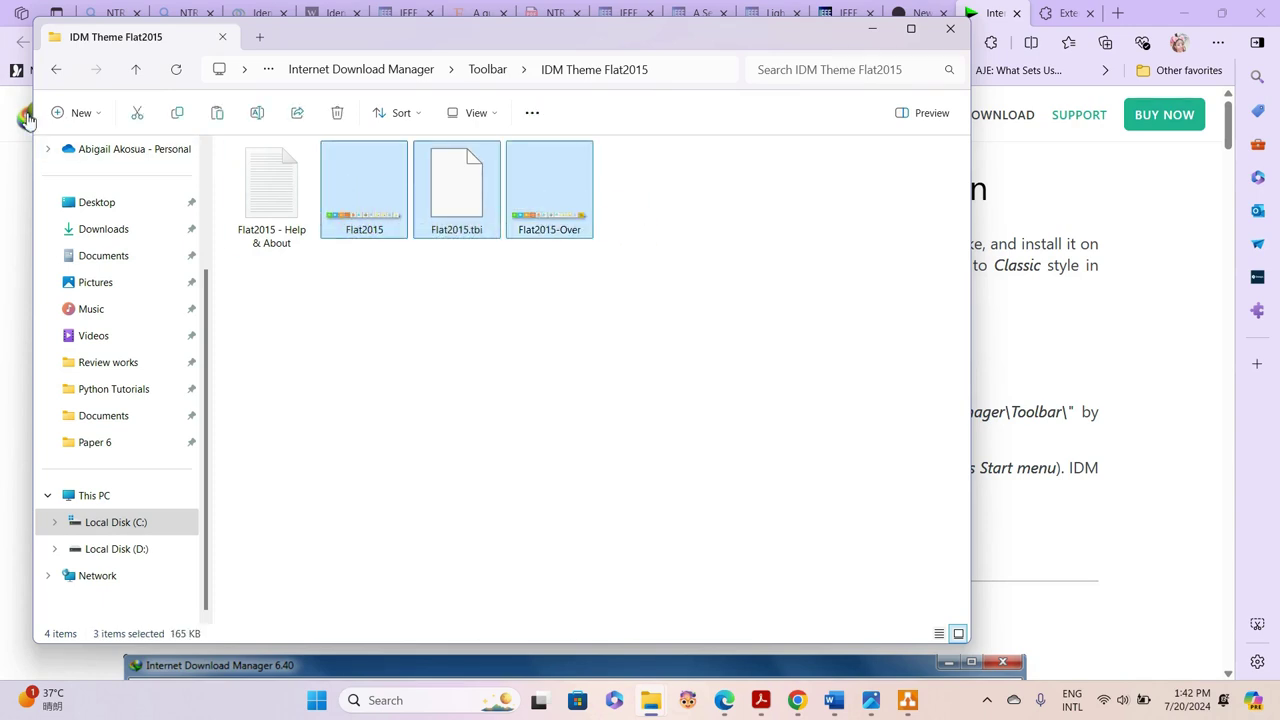
{"action": "left_click", "coordinate": [56, 69]}
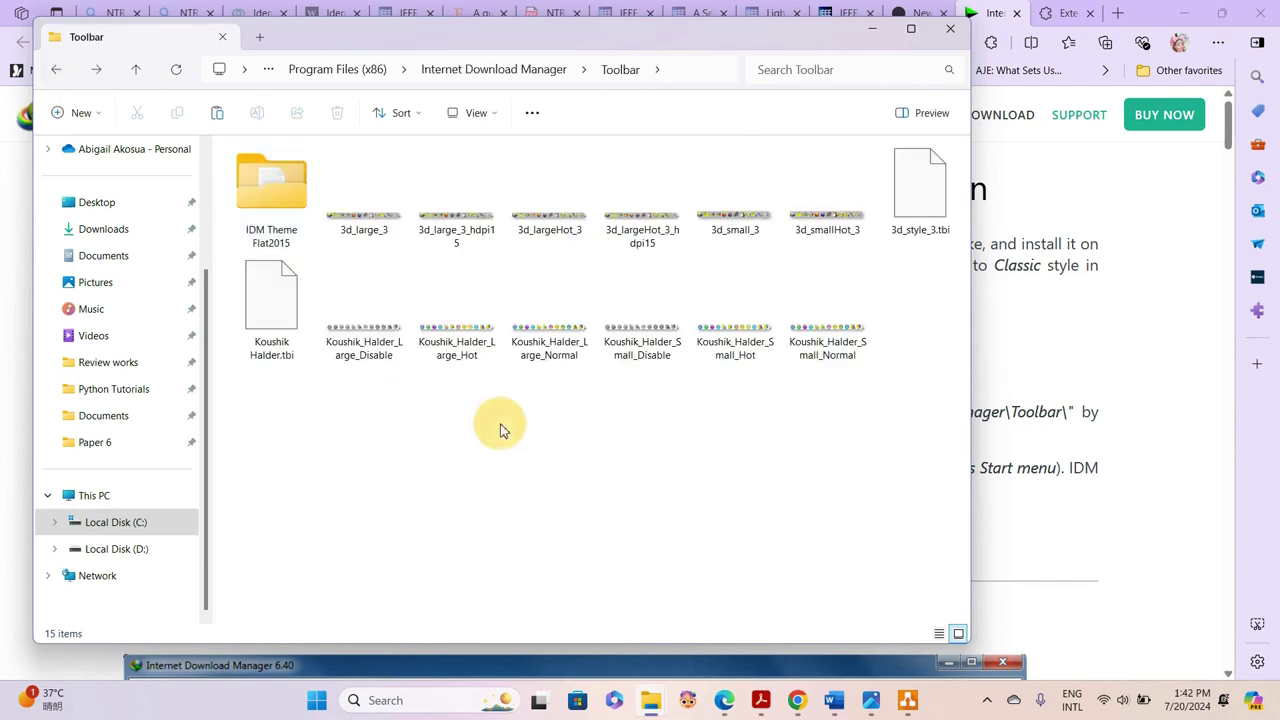
{"action": "key", "text": "ctrl+v"}
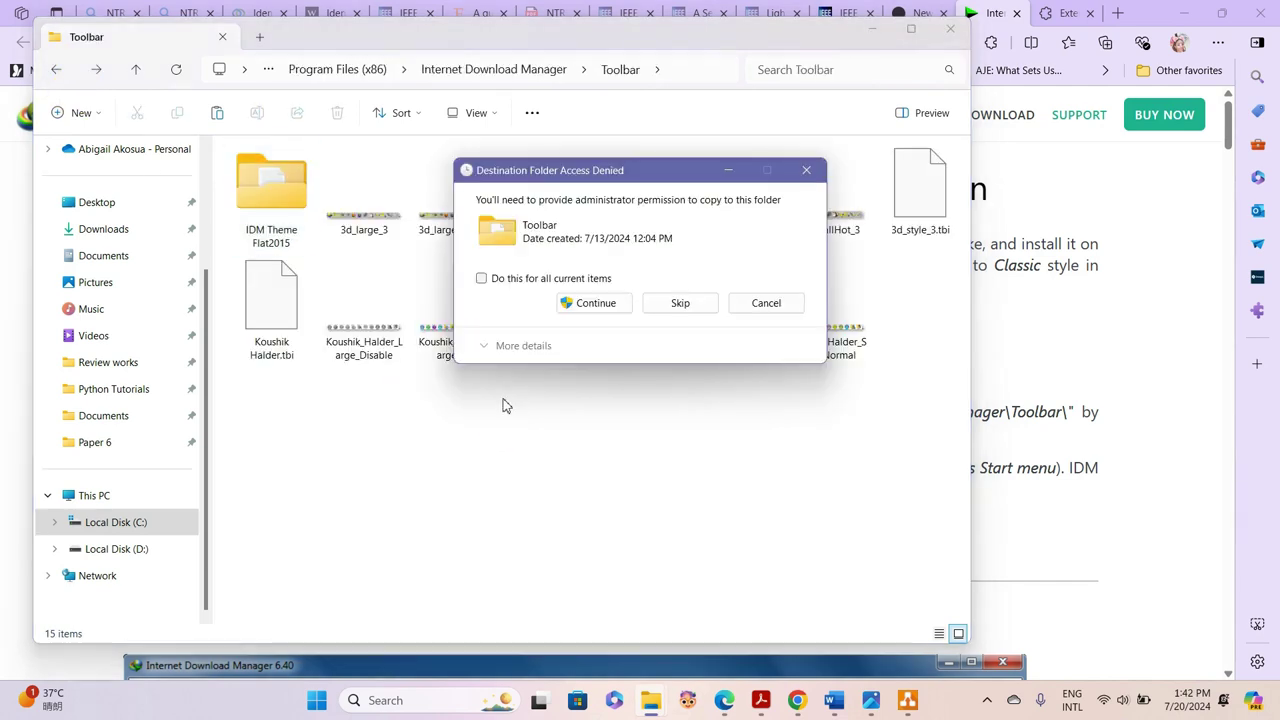
{"action": "left_click", "coordinate": [570, 305]}
{"action": "left_click", "coordinate": [481, 278]}
{"action": "left_click", "coordinate": [573, 304]}
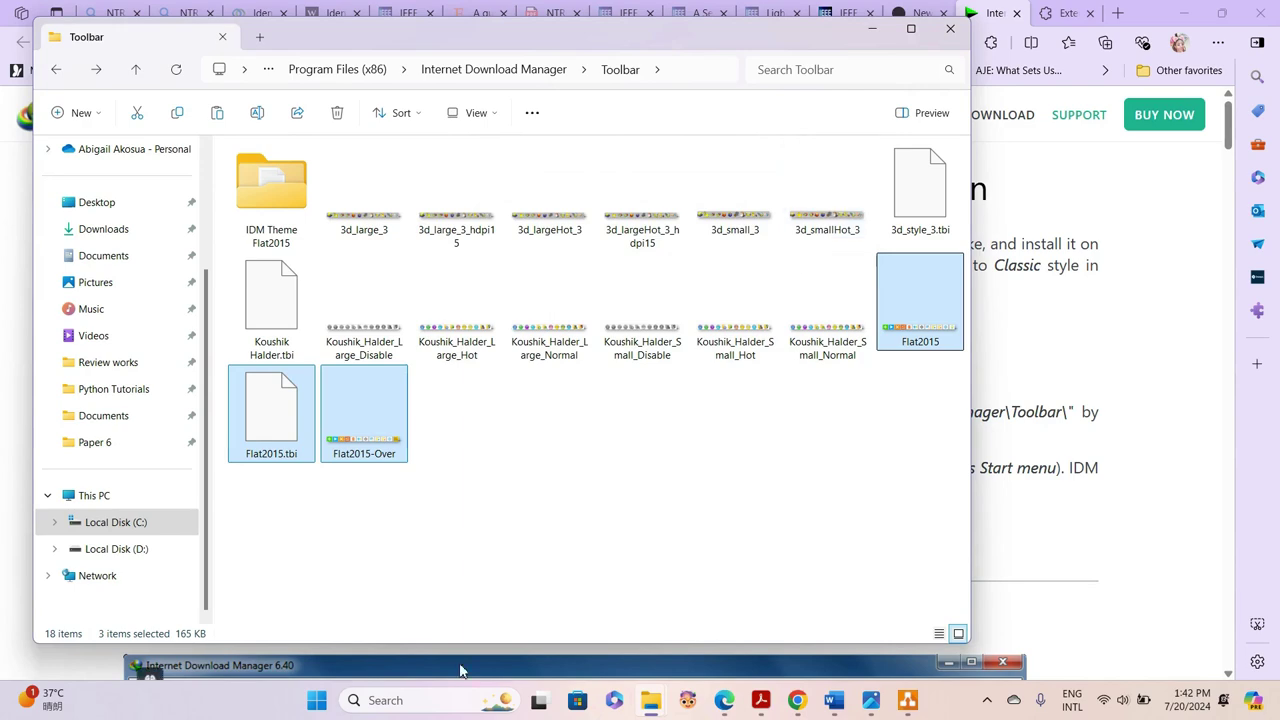
{"action": "left_click", "coordinate": [466, 700]}
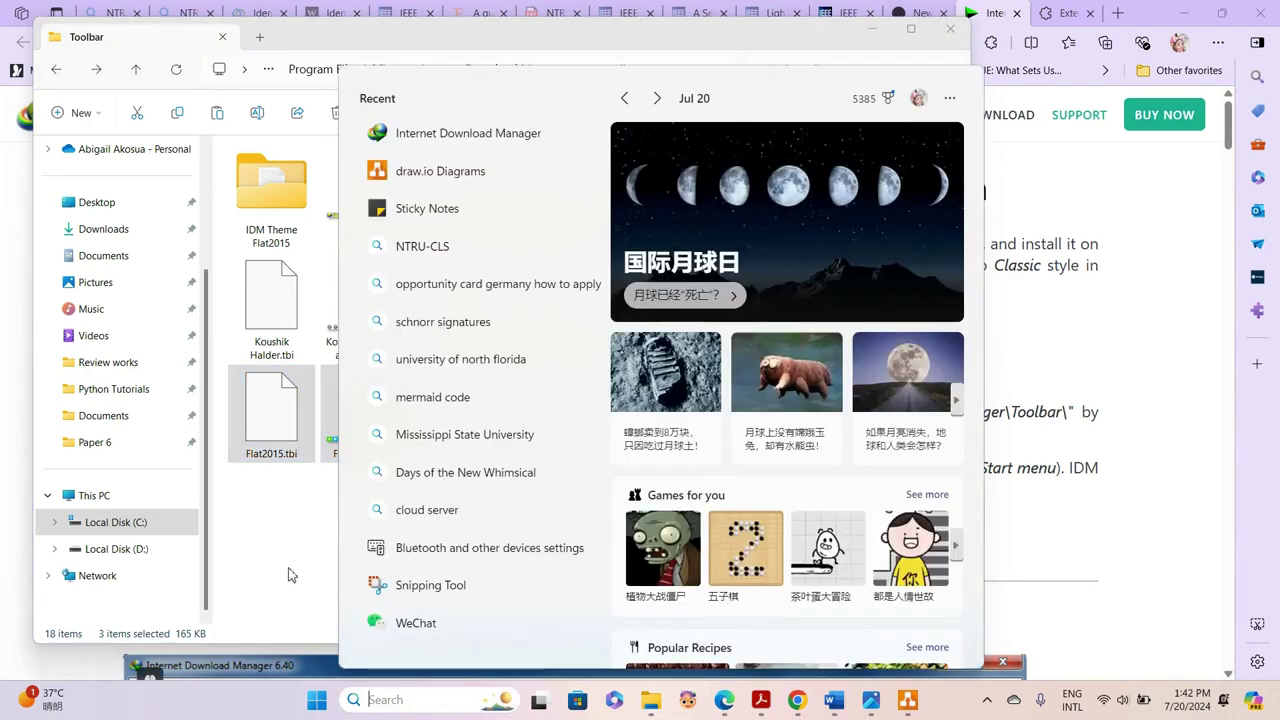
- Relaunch Internet Download Manager from an 'idm' search and dismiss the tip of the day
{"action": "left_click", "coordinate": [288, 575]}
{"action": "right_click", "coordinate": [369, 535]}
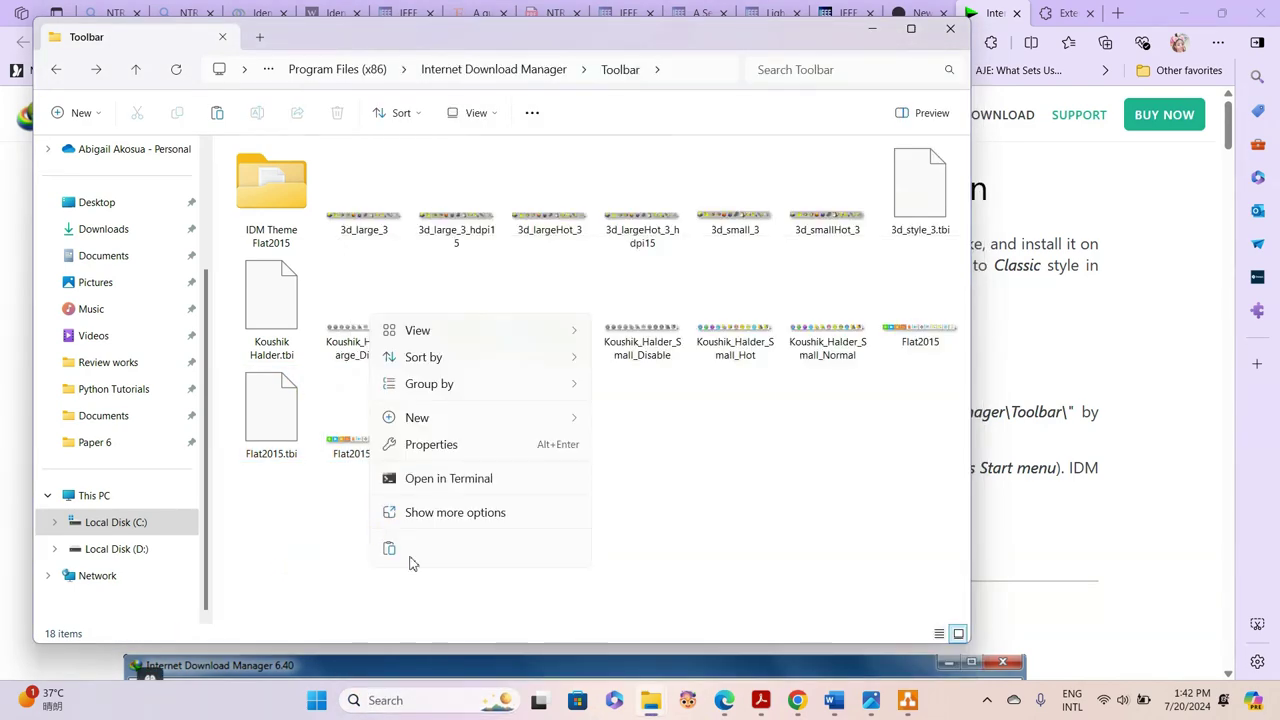
{"action": "left_click", "coordinate": [731, 500]}
{"action": "left_click", "coordinate": [429, 699]}
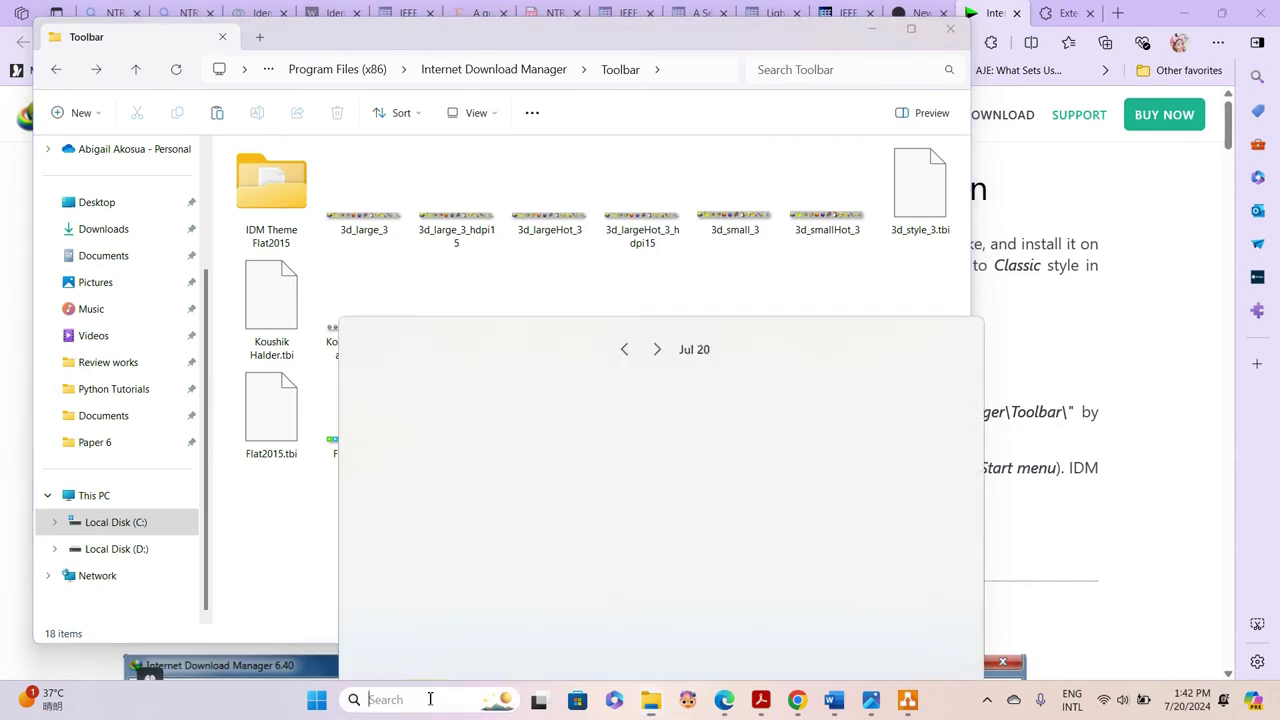
{"action": "type", "text": "idm"}
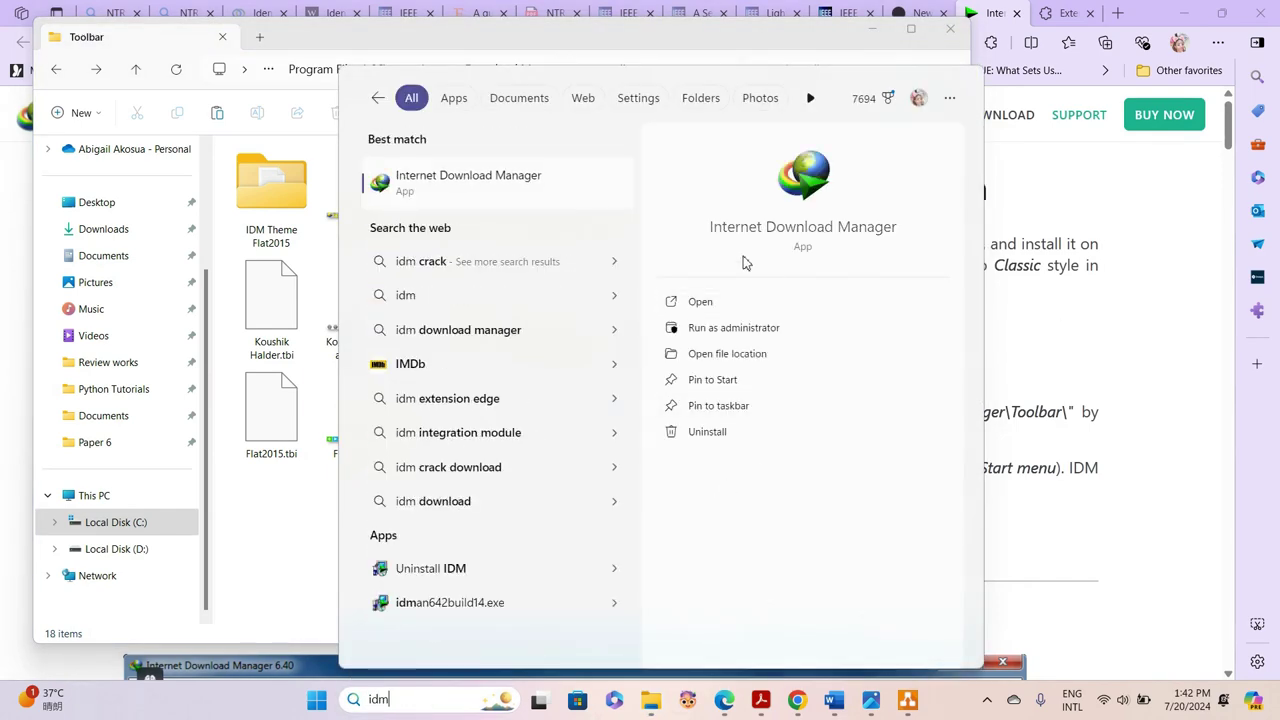
{"action": "left_click", "coordinate": [700, 303]}
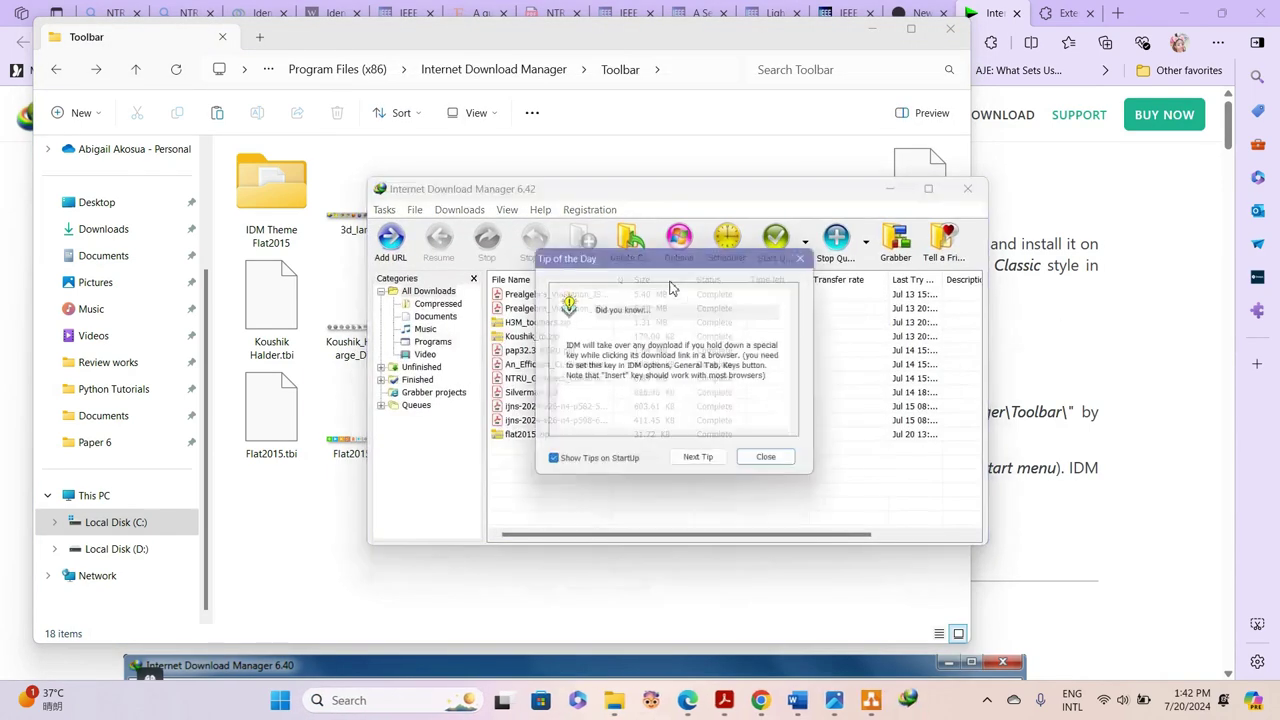
{"action": "left_click", "coordinate": [772, 466]}
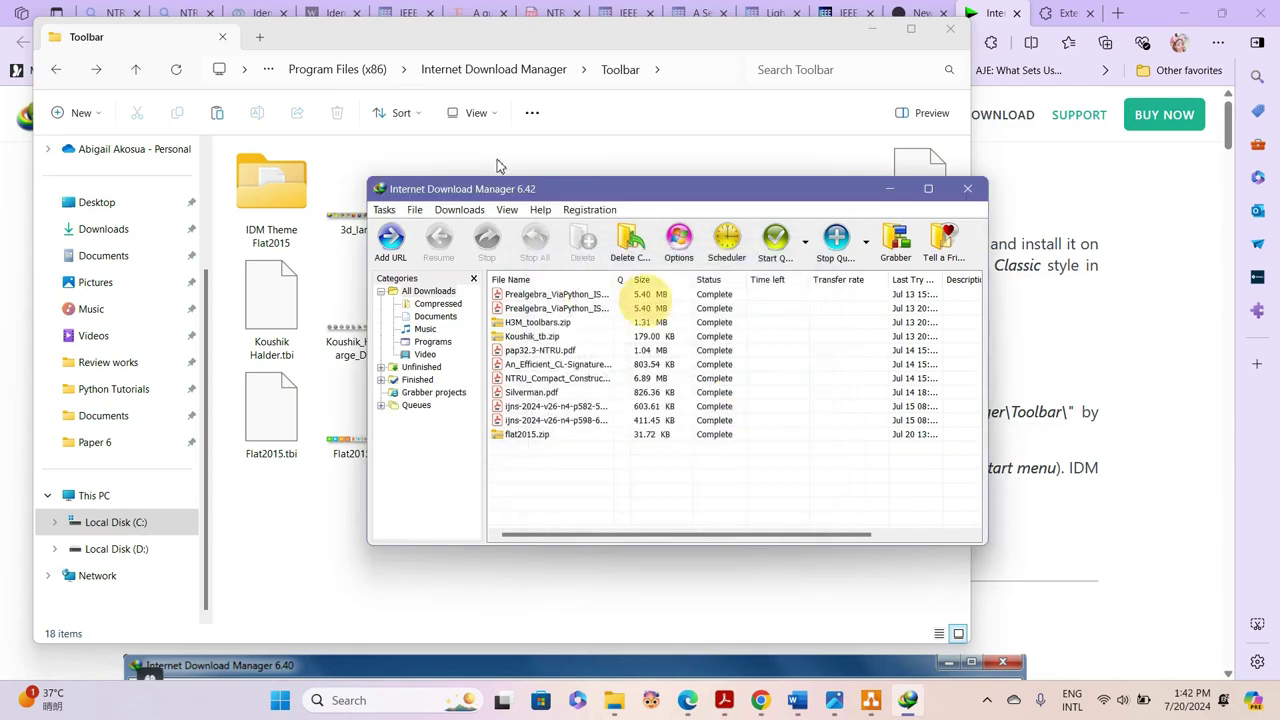
- Set IDM's toolbar to the Flat2015 look with small buttons
{"action": "left_click", "coordinate": [512, 212]}
{"action": "mouse_move", "coordinate": [535, 268]}
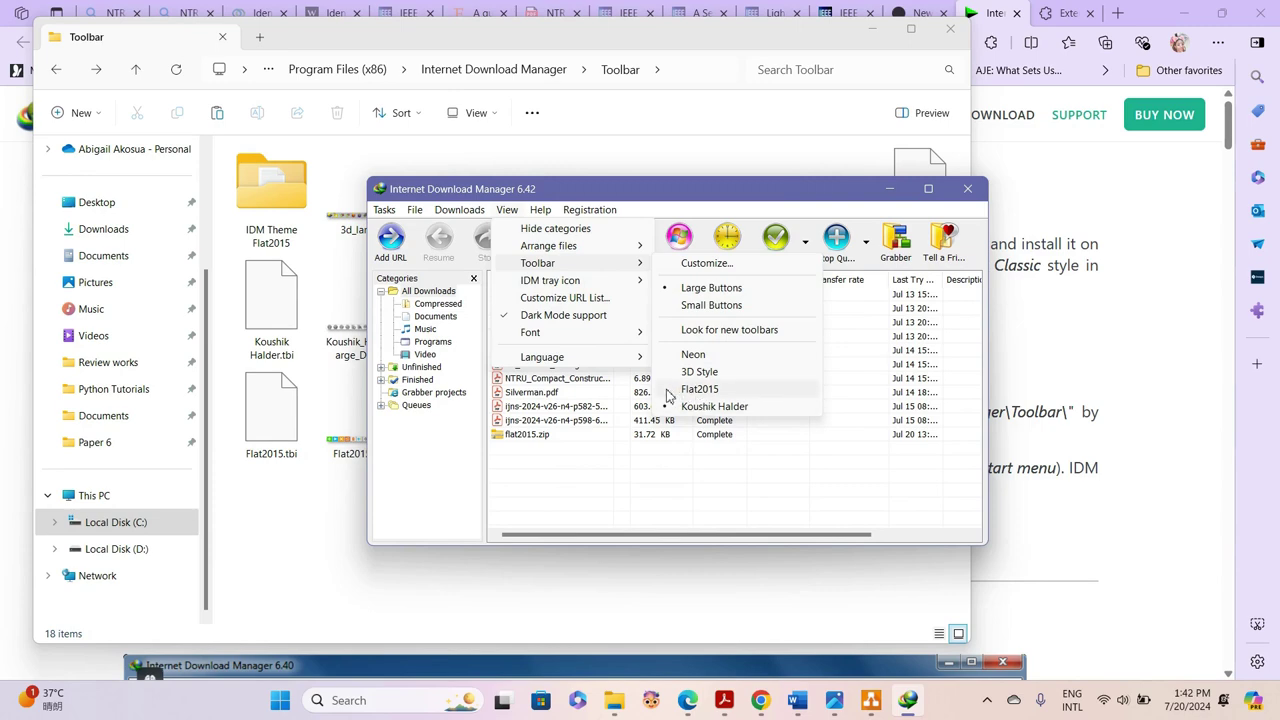
{"action": "left_click", "coordinate": [668, 391]}
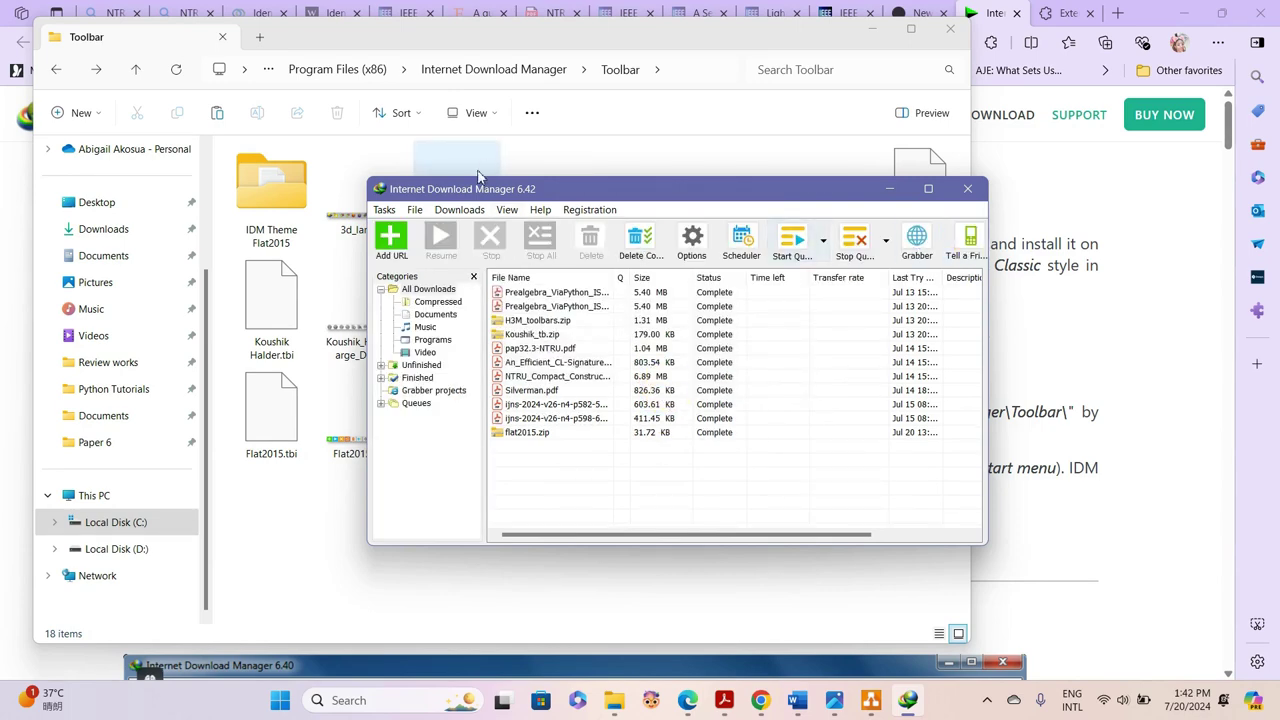
{"action": "left_click", "coordinate": [507, 211]}
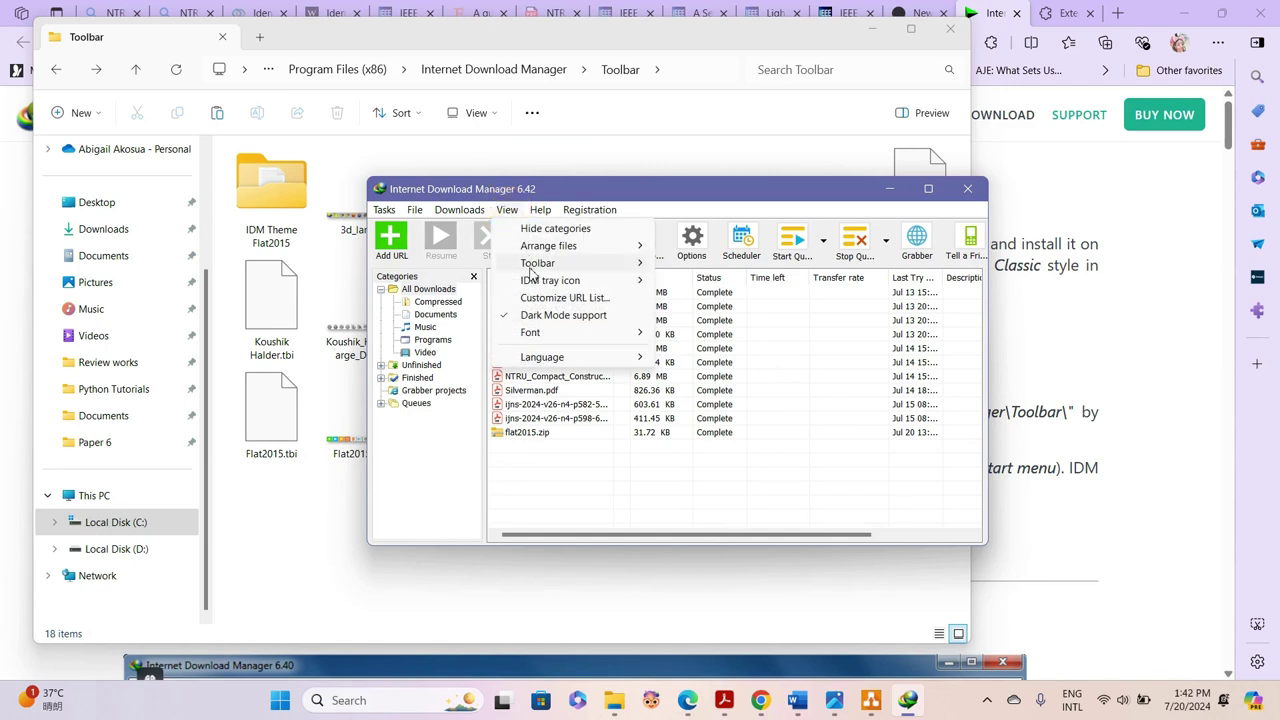
{"action": "mouse_move", "coordinate": [628, 266]}
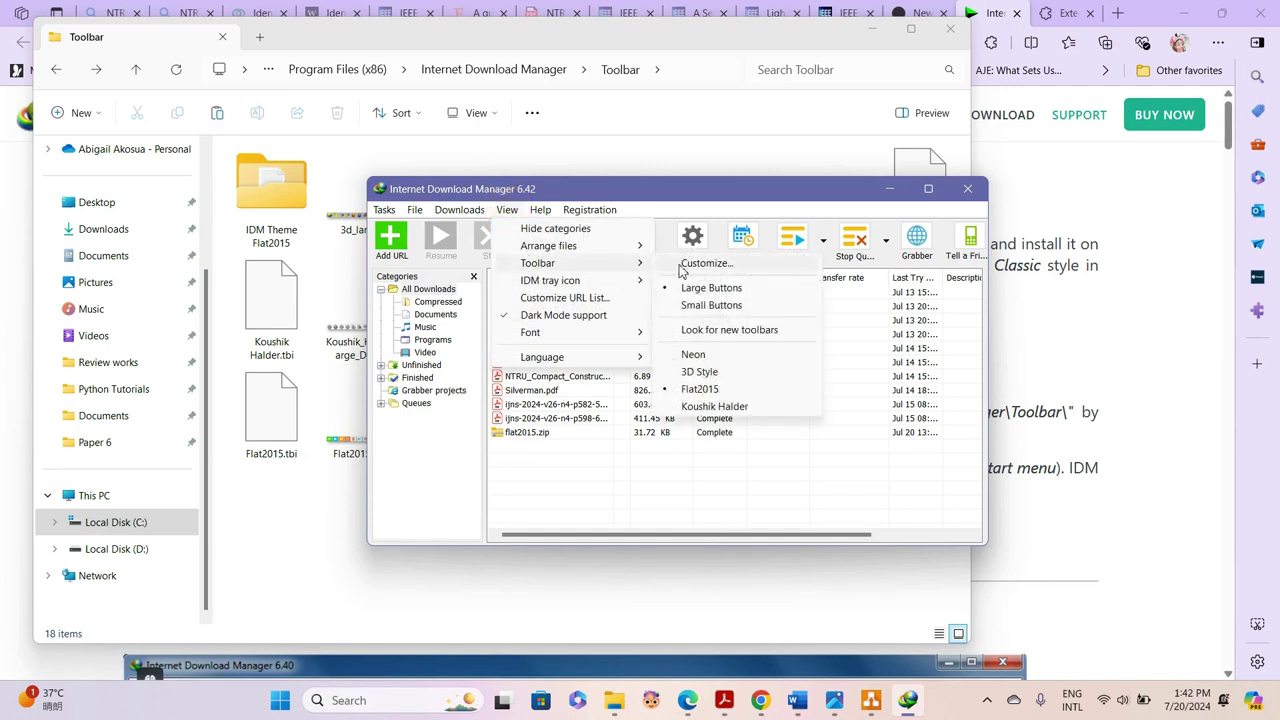
{"action": "left_click", "coordinate": [711, 305]}
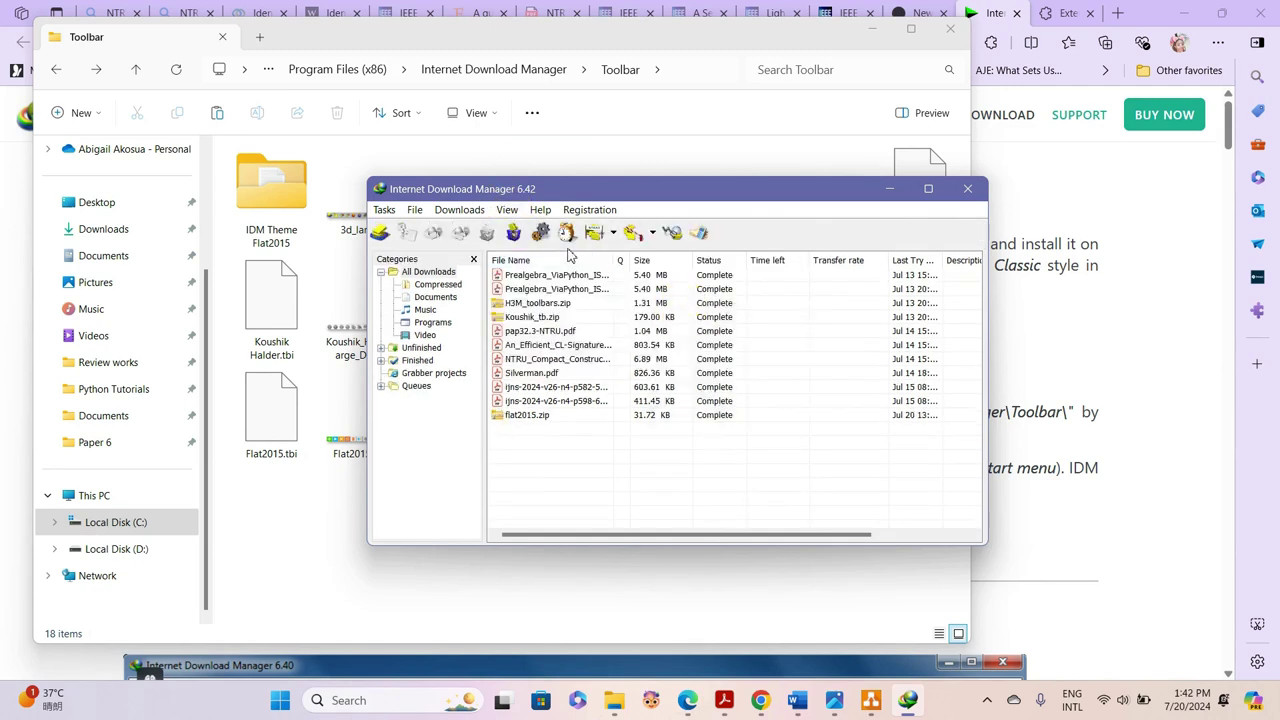
- Minimize the IDM window and the File Explorer window
{"action": "left_click", "coordinate": [507, 210]}
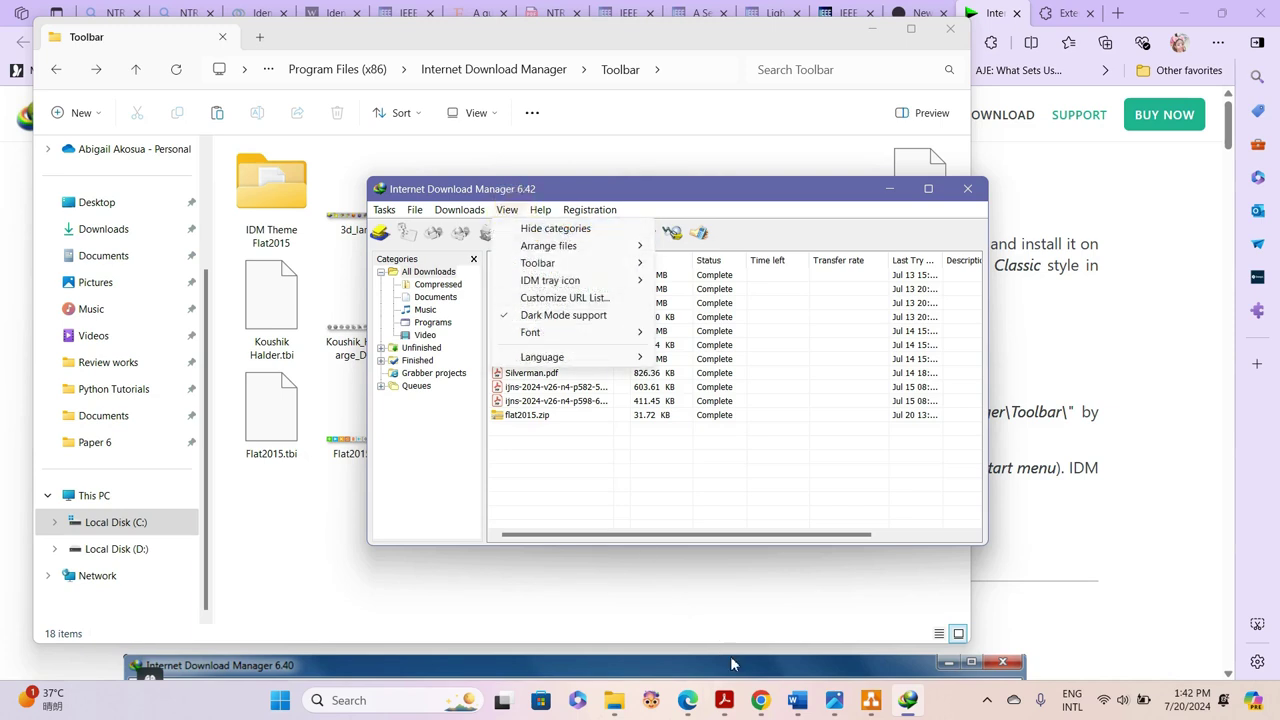
{"action": "left_click", "coordinate": [975, 518]}
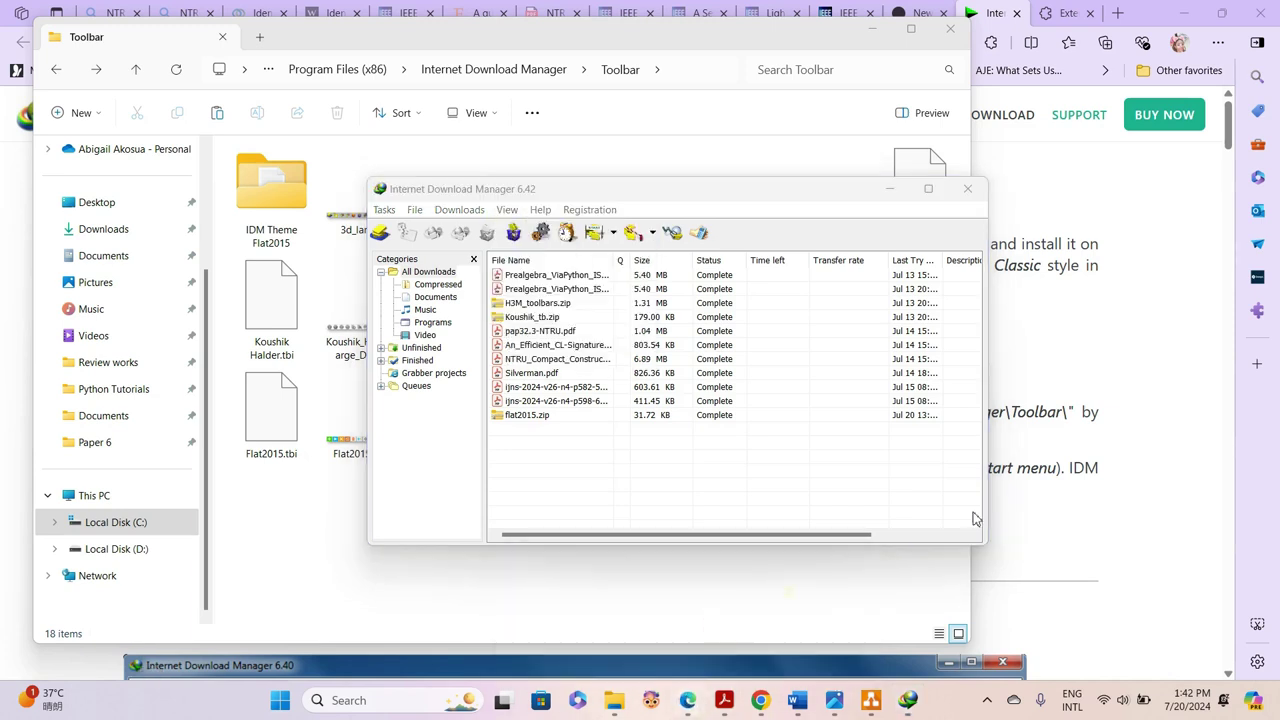
{"action": "left_click", "coordinate": [891, 191]}
{"action": "left_click", "coordinate": [871, 28]}
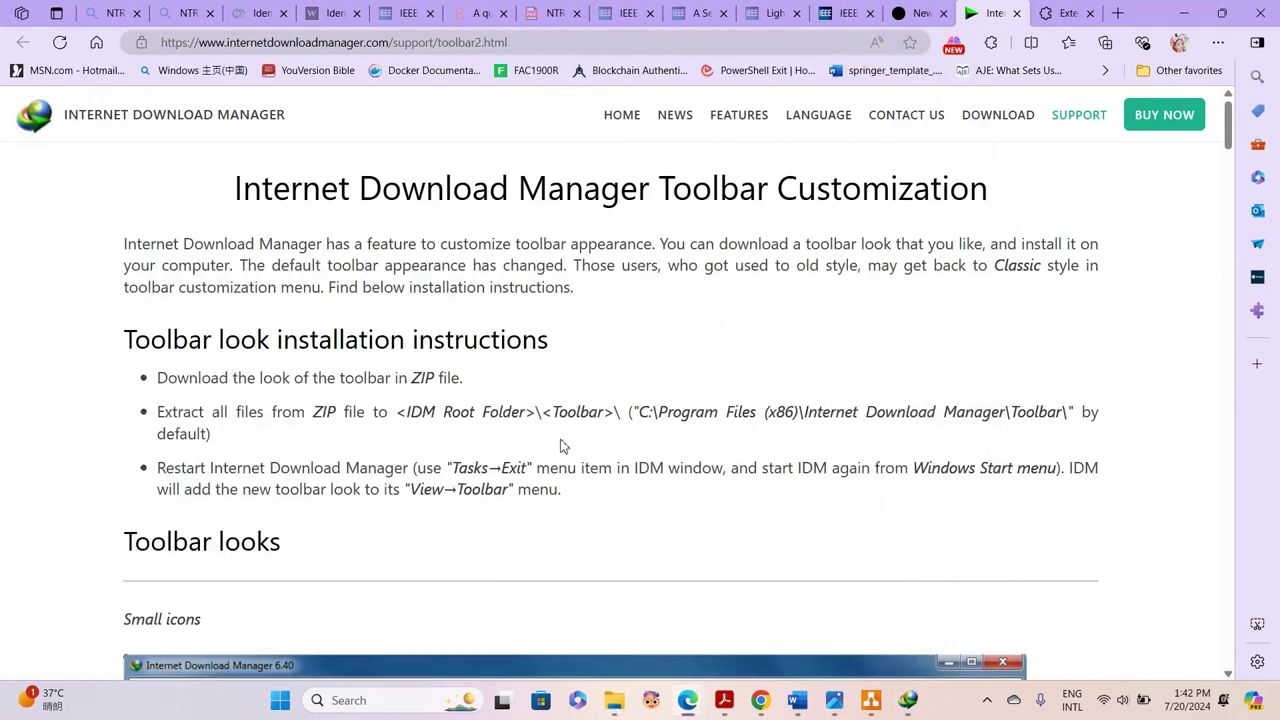
- Switch IDM's toolbar to large buttons, then close the IDM window
{"action": "scroll", "coordinate": [560, 460], "scroll_direction": "down", "scroll_amount": 15}
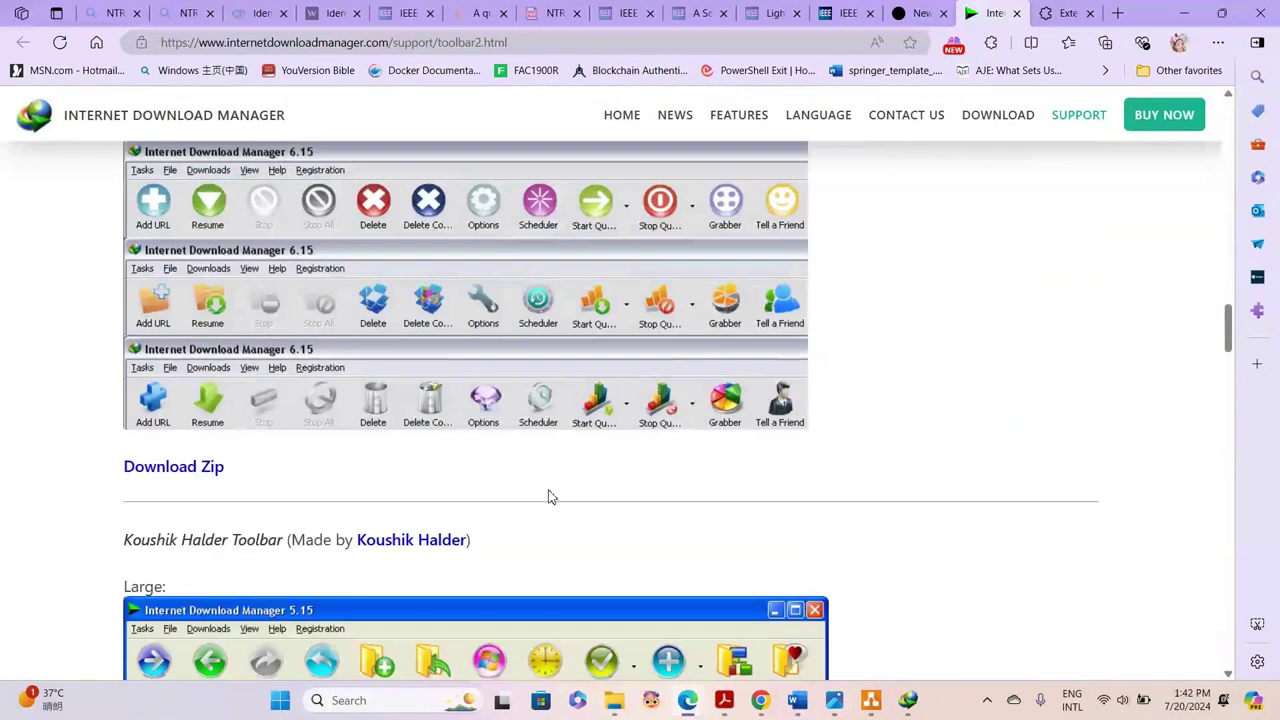
{"action": "scroll", "coordinate": [548, 500], "scroll_direction": "down", "scroll_amount": 5}
{"action": "scroll", "coordinate": [548, 508], "scroll_direction": "down", "scroll_amount": 12}
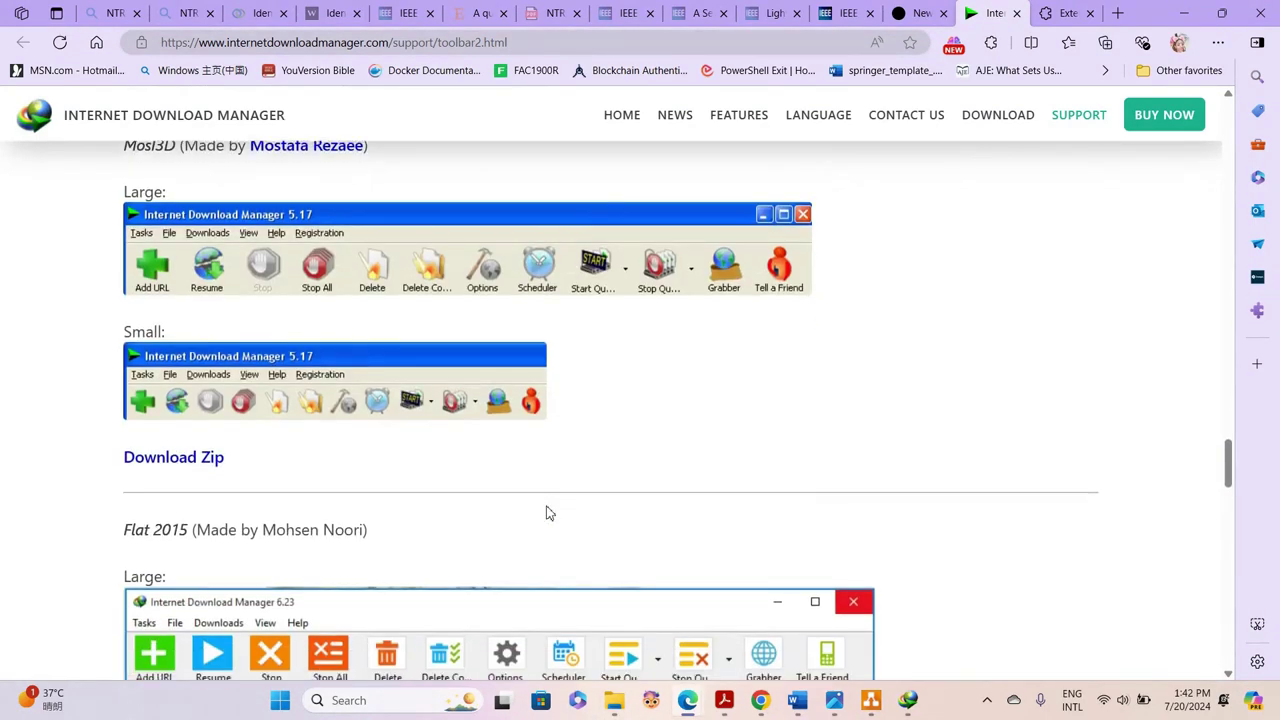
{"action": "scroll", "coordinate": [548, 511], "scroll_direction": "down", "scroll_amount": 3}
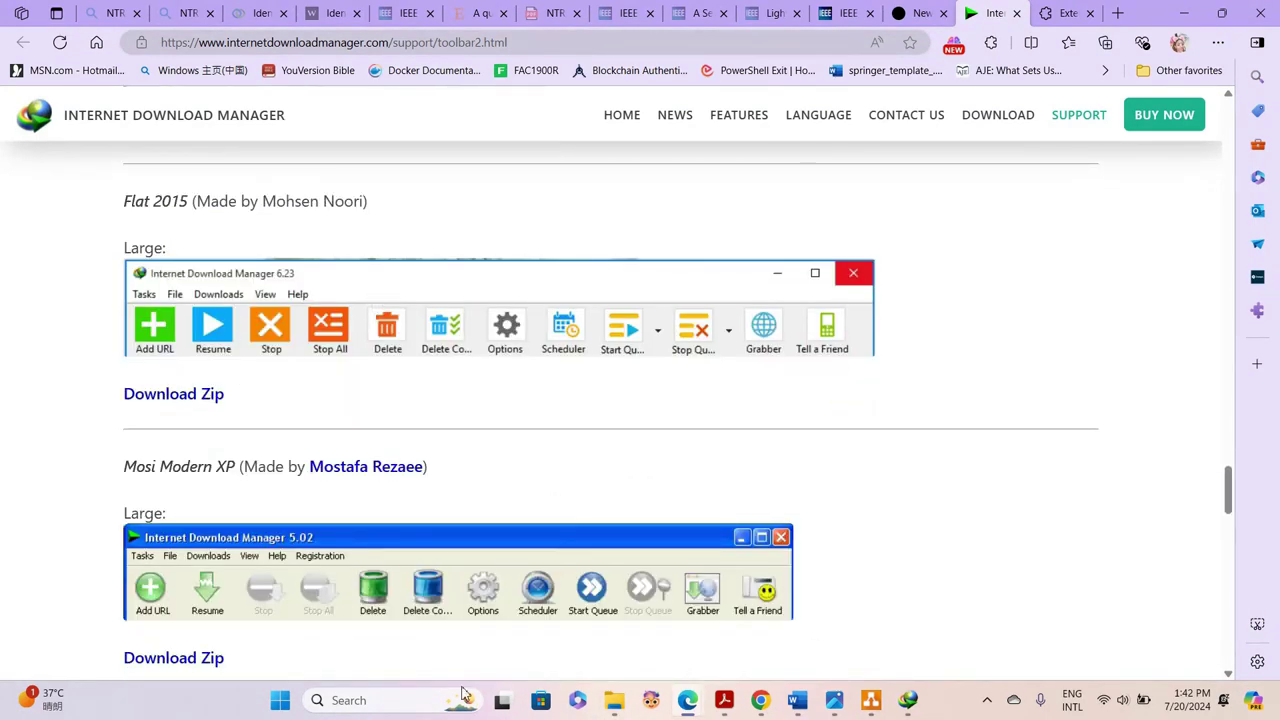
{"action": "left_click", "coordinate": [907, 700]}
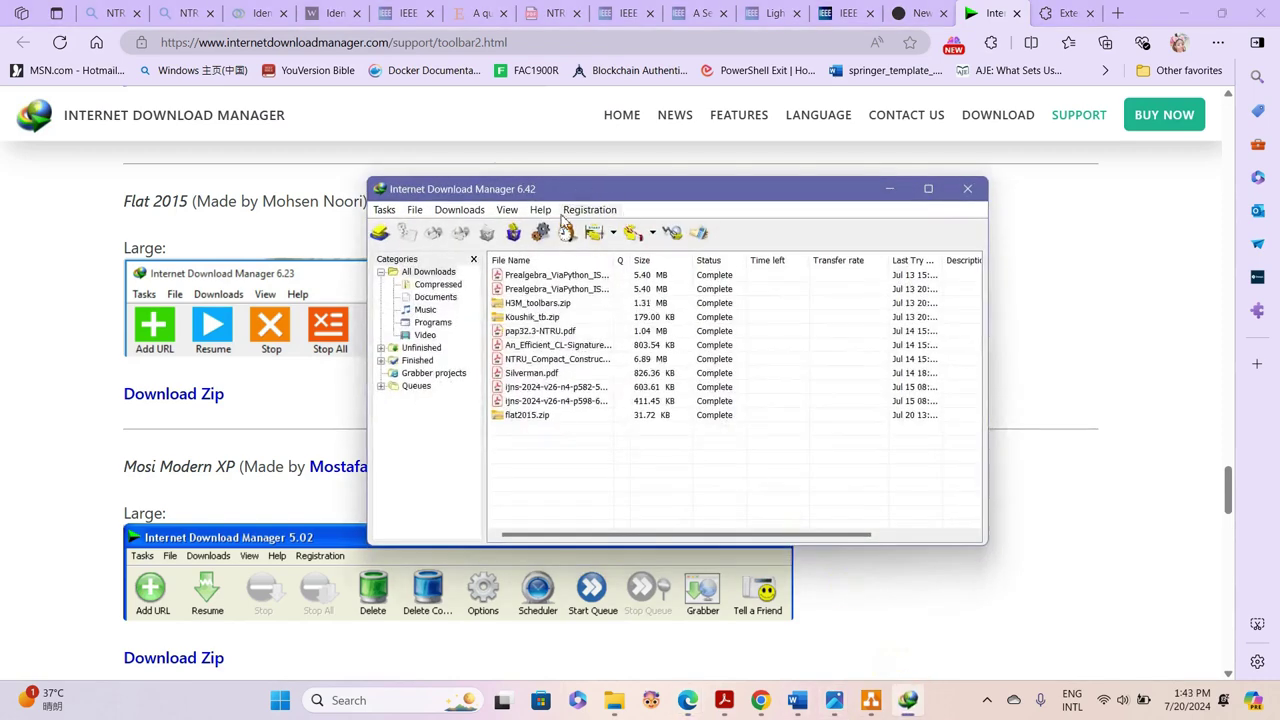
{"action": "left_click", "coordinate": [506, 211]}
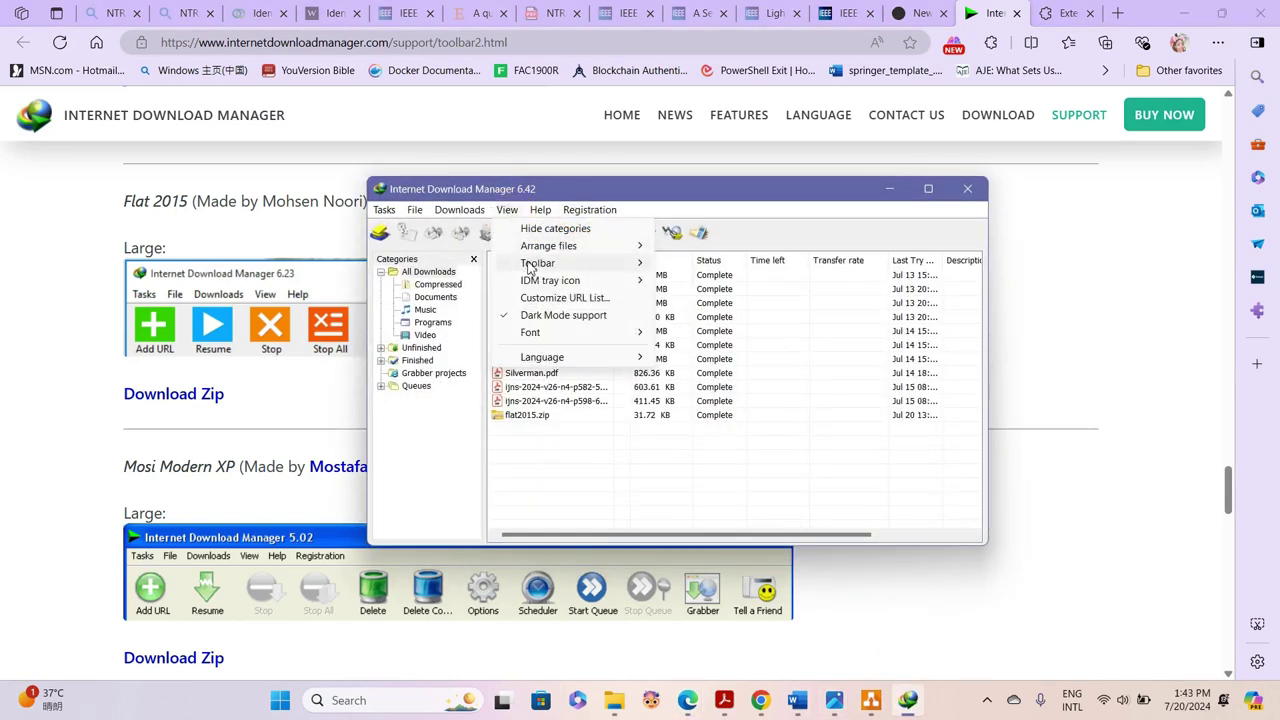
{"action": "mouse_move", "coordinate": [540, 264]}
{"action": "left_click", "coordinate": [710, 288]}
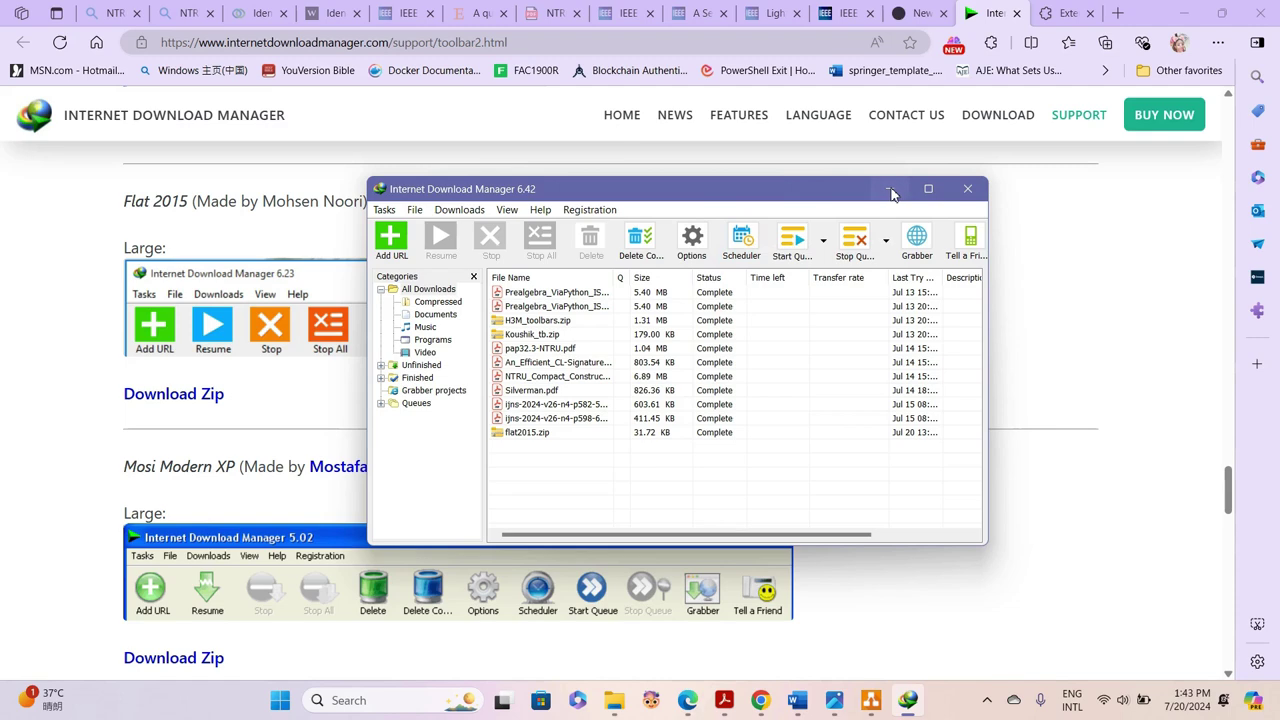
{"action": "left_click", "coordinate": [958, 190]}
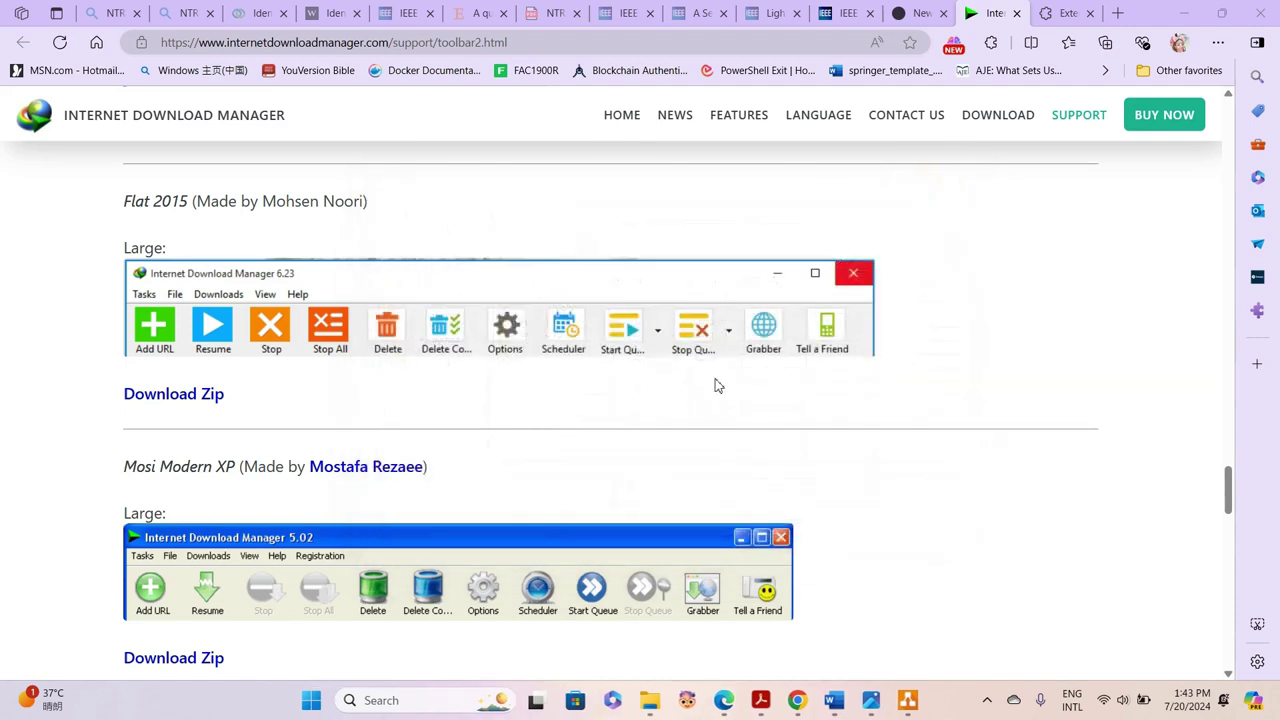
- Download PersianGolf.zip from the Persian Golf entry and open its Downloads\Compressed folder
{"action": "scroll", "coordinate": [709, 301], "scroll_direction": "down", "scroll_amount": 15}
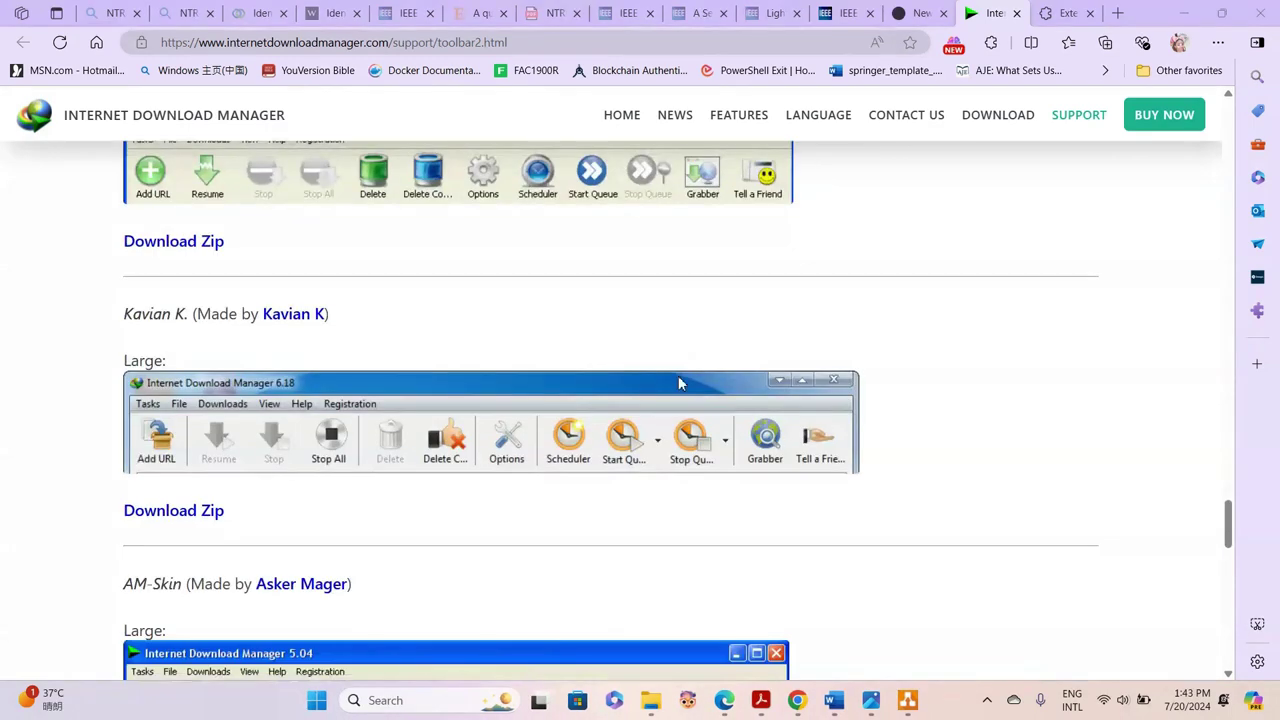
{"action": "scroll", "coordinate": [670, 427], "scroll_direction": "down", "scroll_amount": 6}
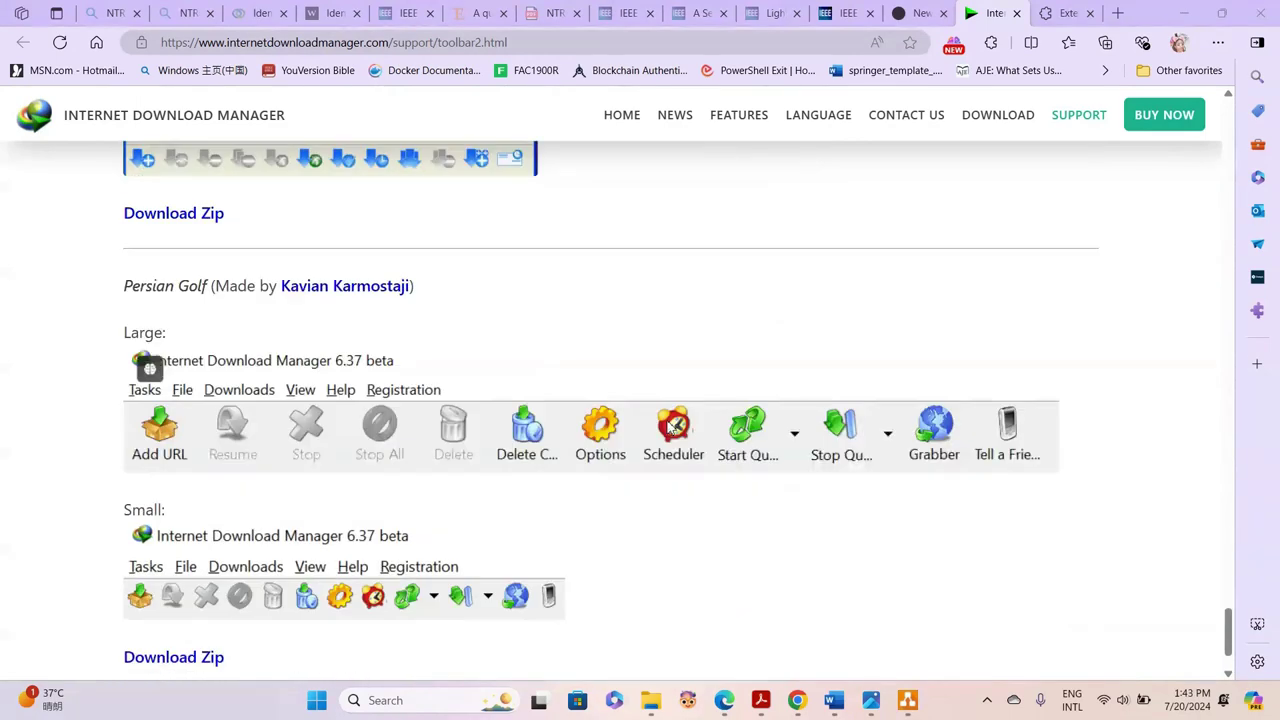
{"action": "scroll", "coordinate": [666, 428], "scroll_direction": "up", "scroll_amount": 2}
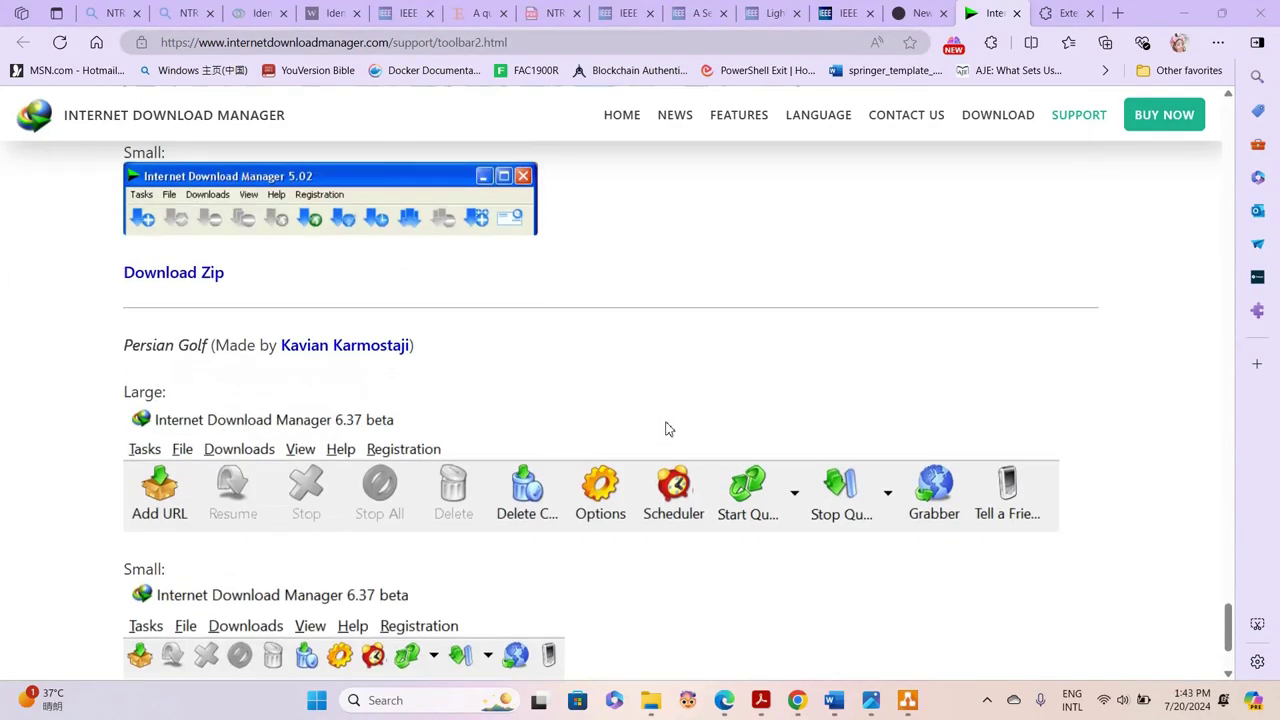
{"action": "scroll", "coordinate": [658, 432], "scroll_direction": "down", "scroll_amount": 2}
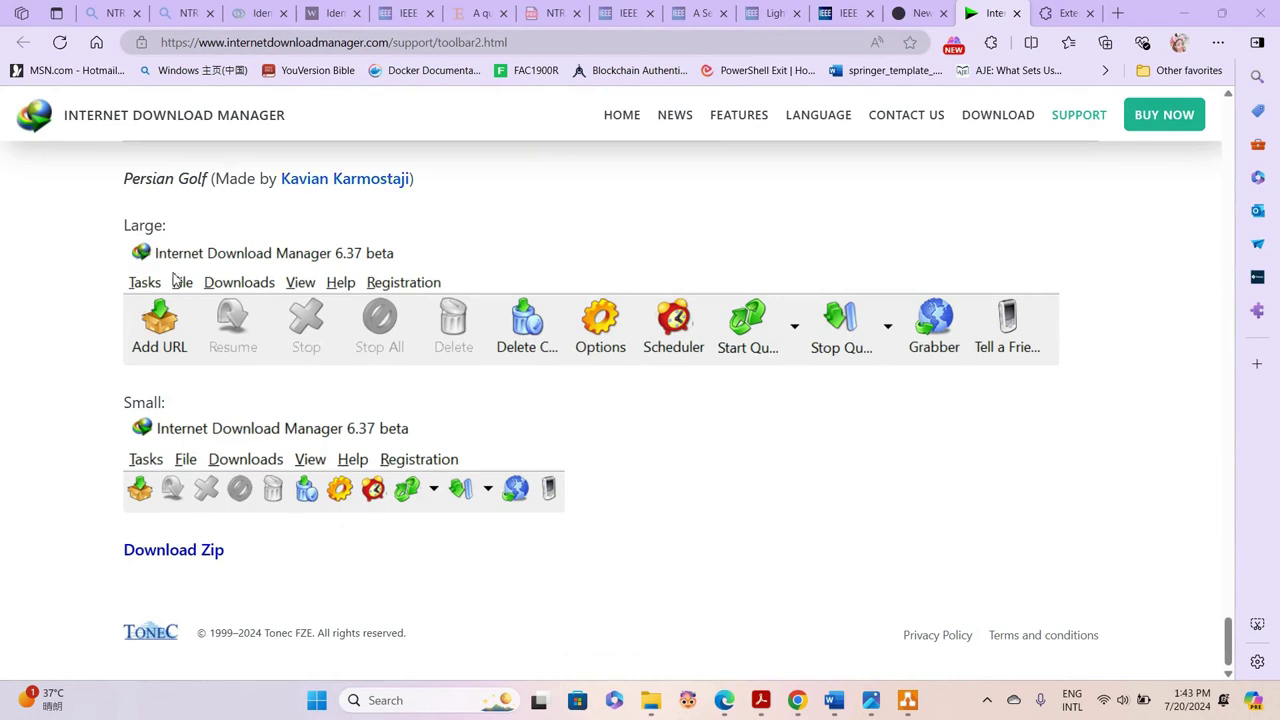
{"action": "left_click", "coordinate": [166, 556]}
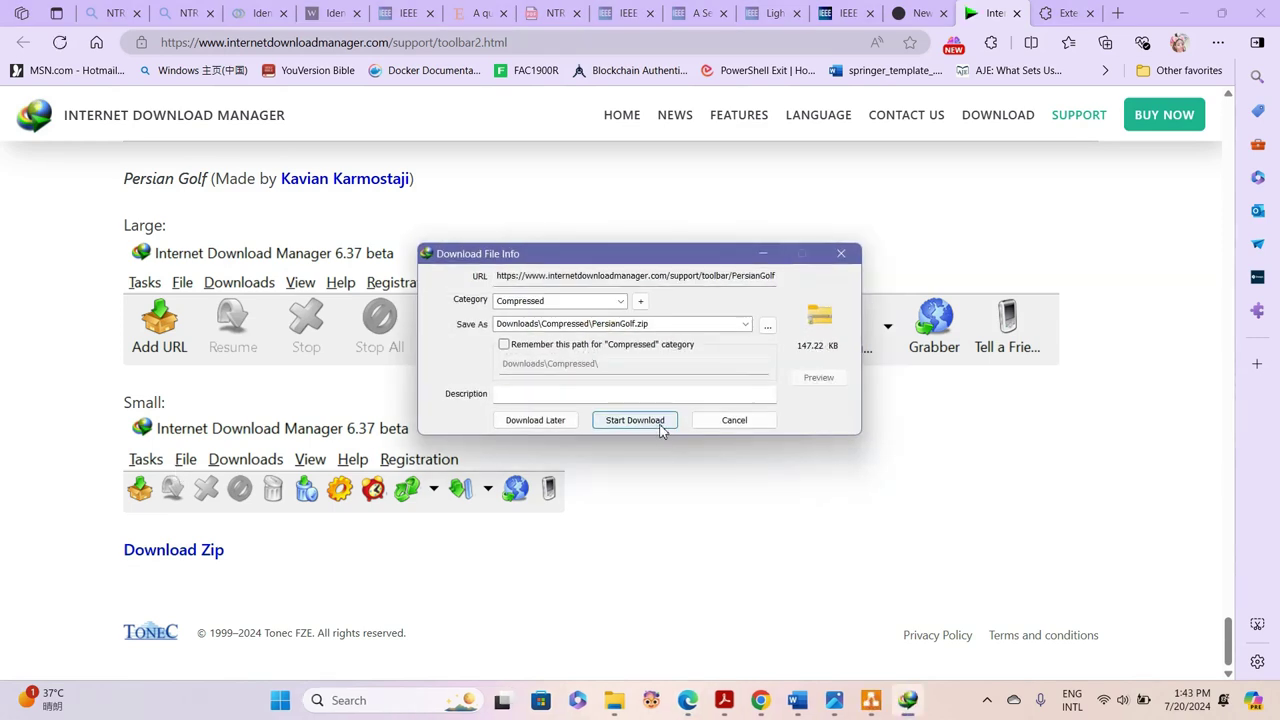
{"action": "left_click", "coordinate": [654, 420]}
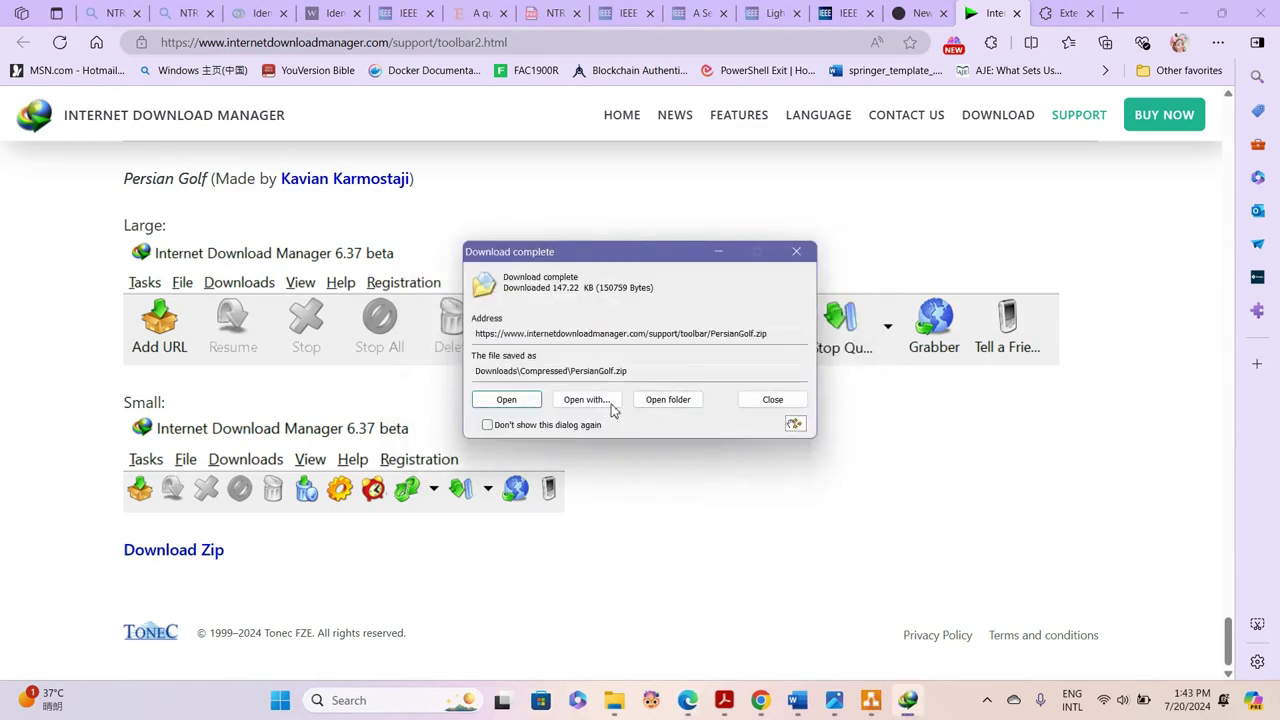
{"action": "left_click", "coordinate": [637, 405]}
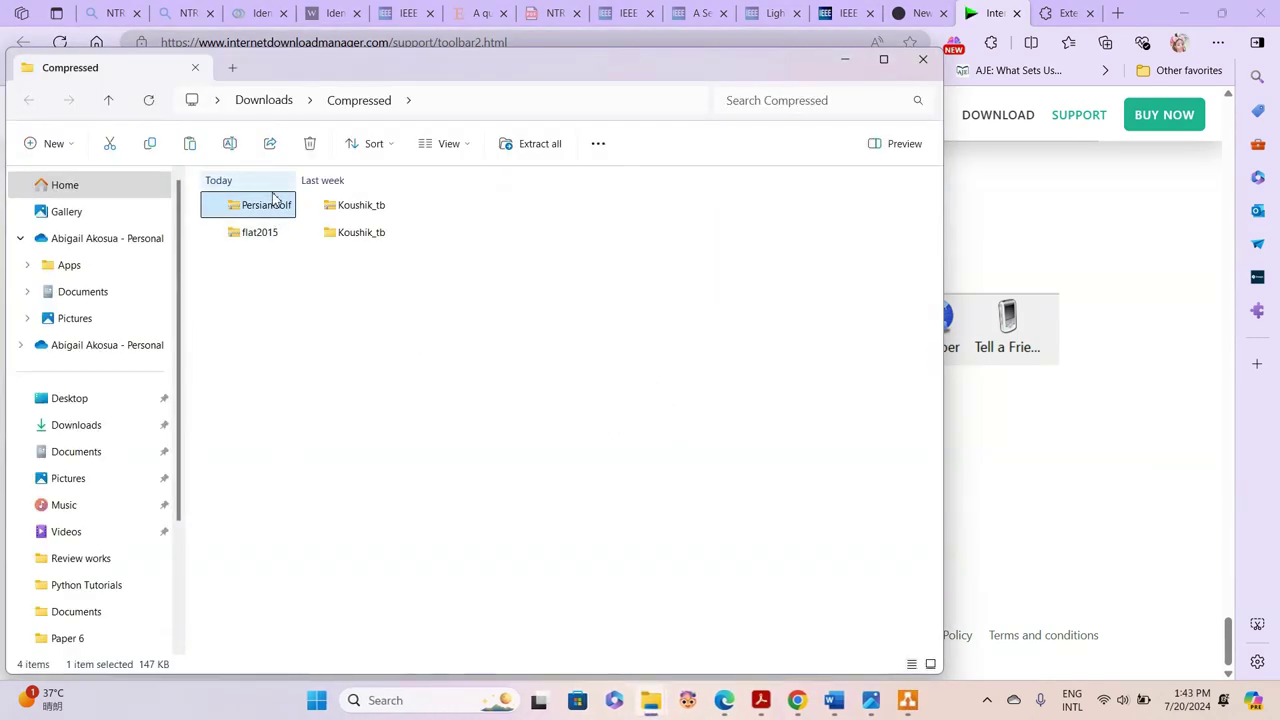
{"action": "right_click", "coordinate": [262, 210]}
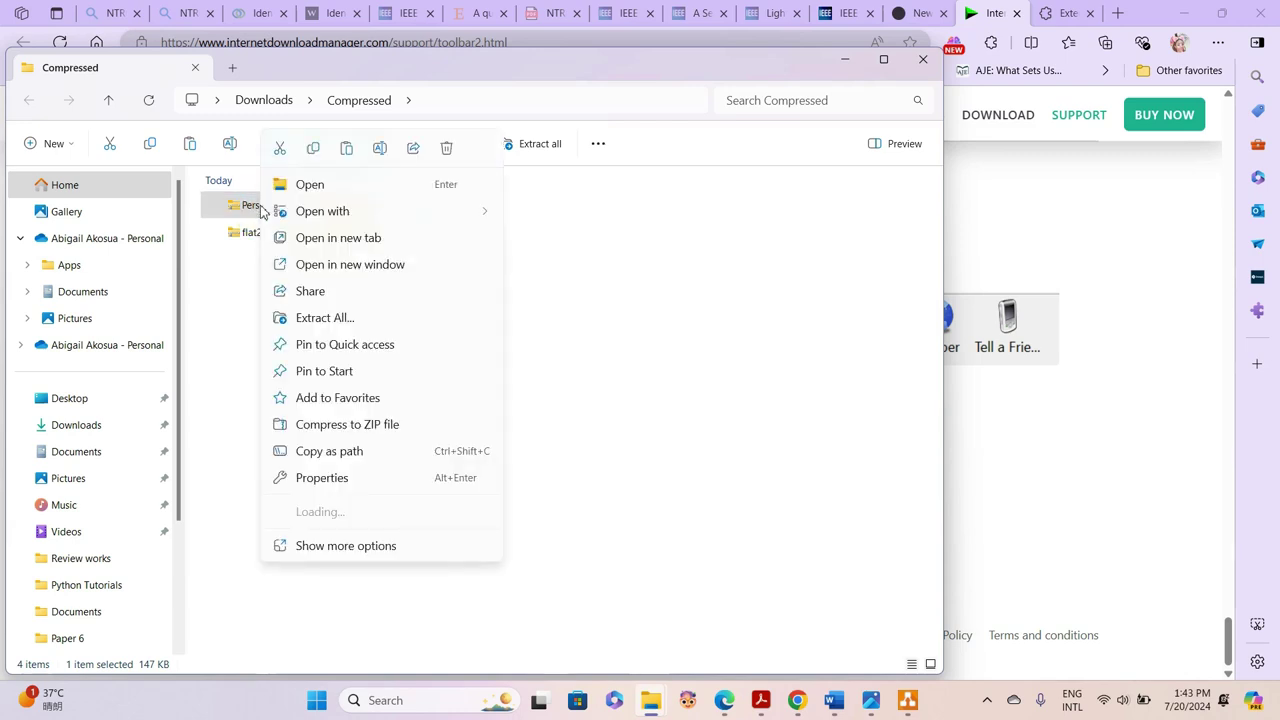
{"action": "left_click", "coordinate": [324, 318]}
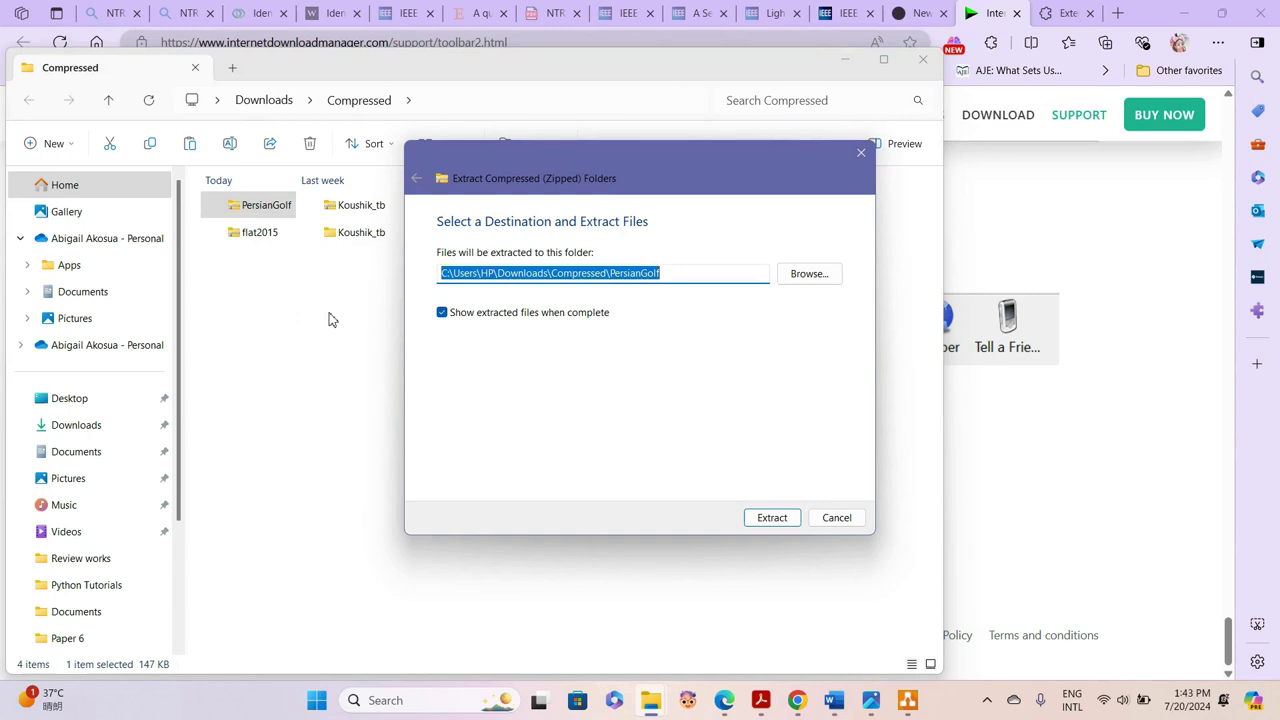
{"action": "left_click", "coordinate": [772, 518]}
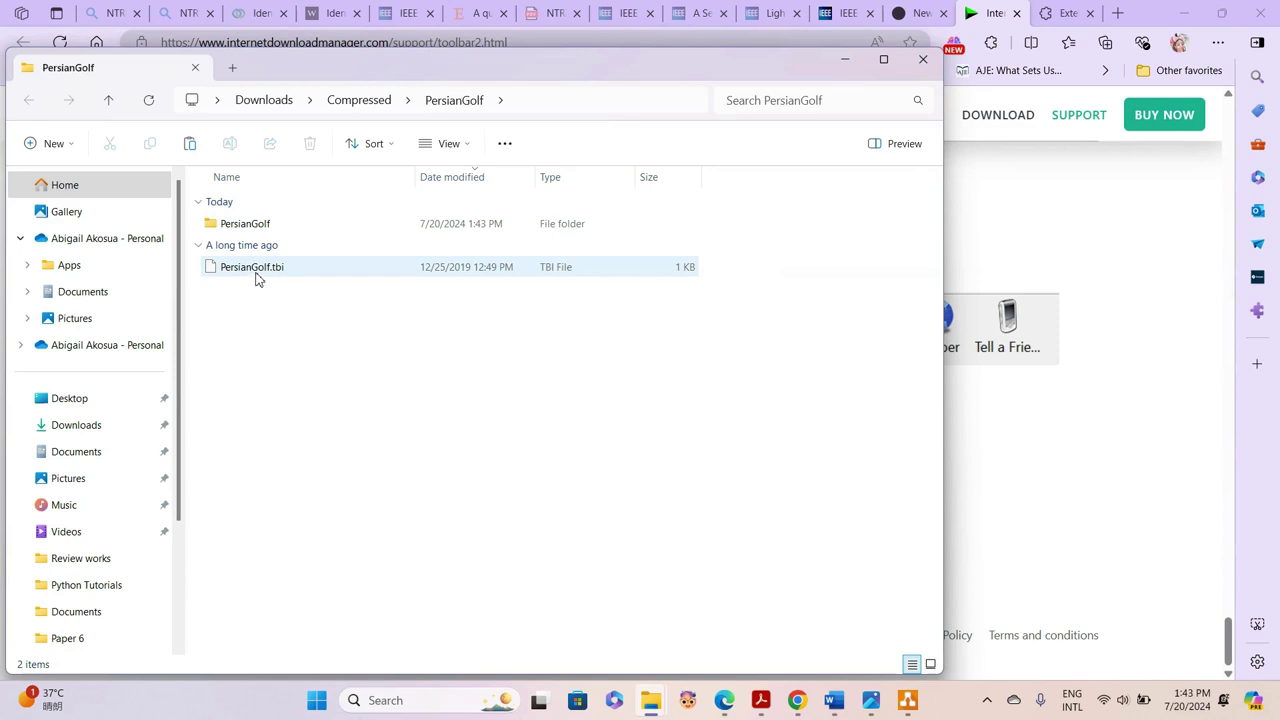
{"action": "double_click", "coordinate": [243, 224]}
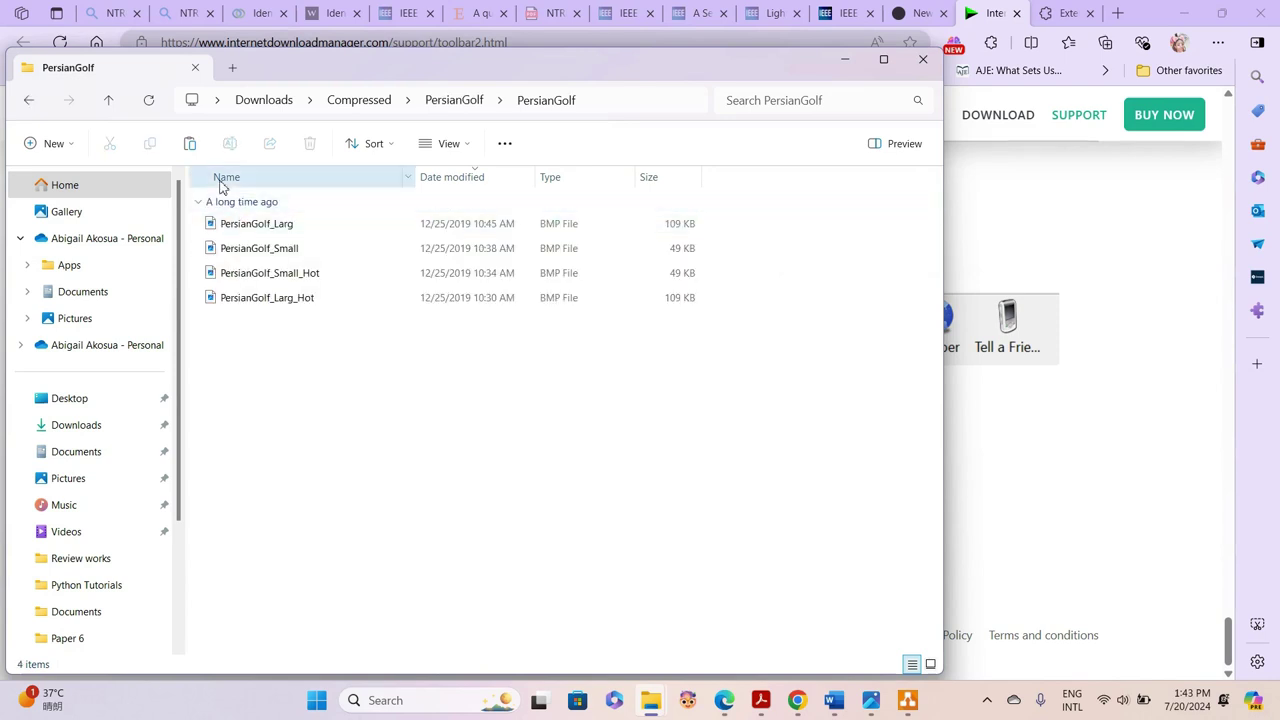
{"action": "left_click", "coordinate": [28, 103]}
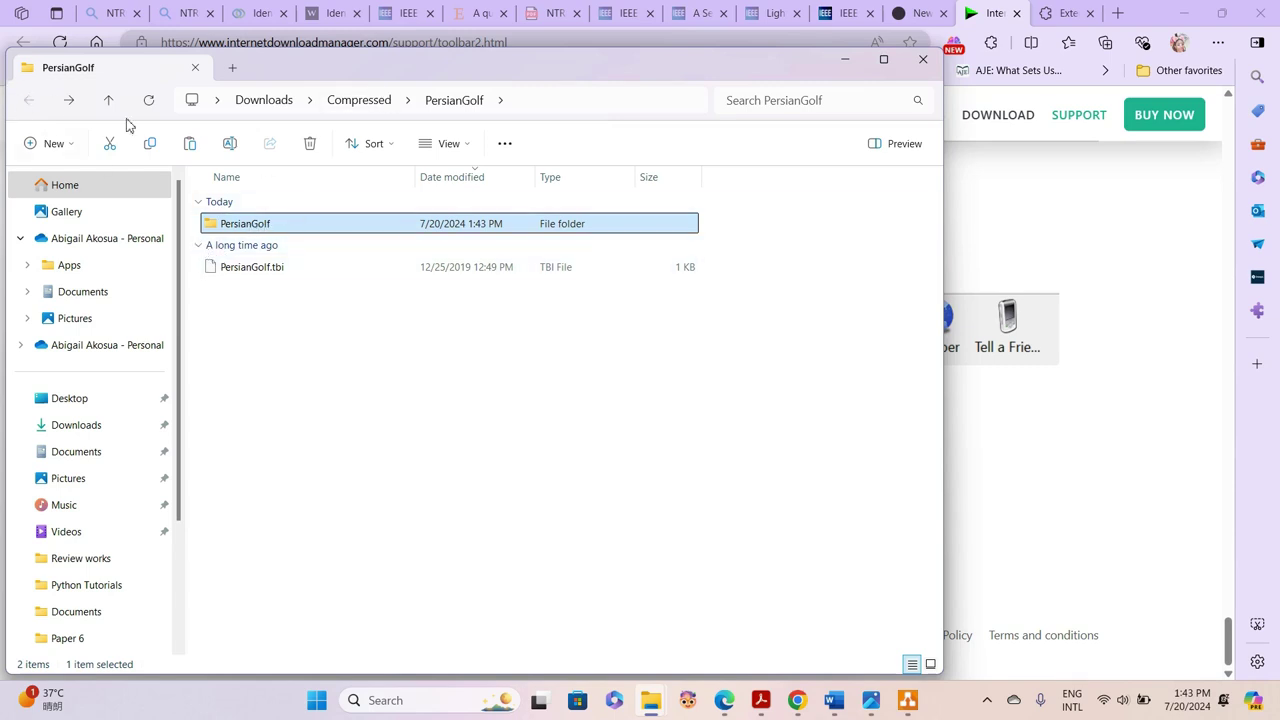
{"action": "left_click", "coordinate": [359, 101]}
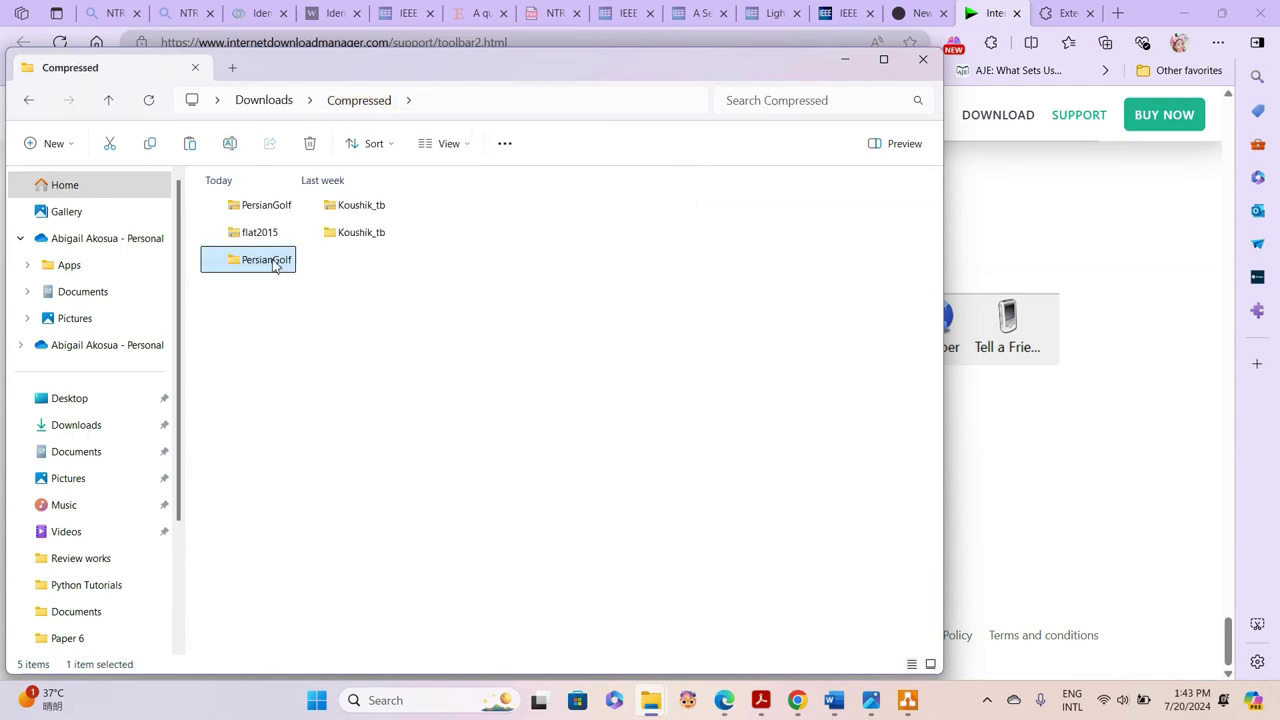
{"action": "key", "text": "shift+Delete"}
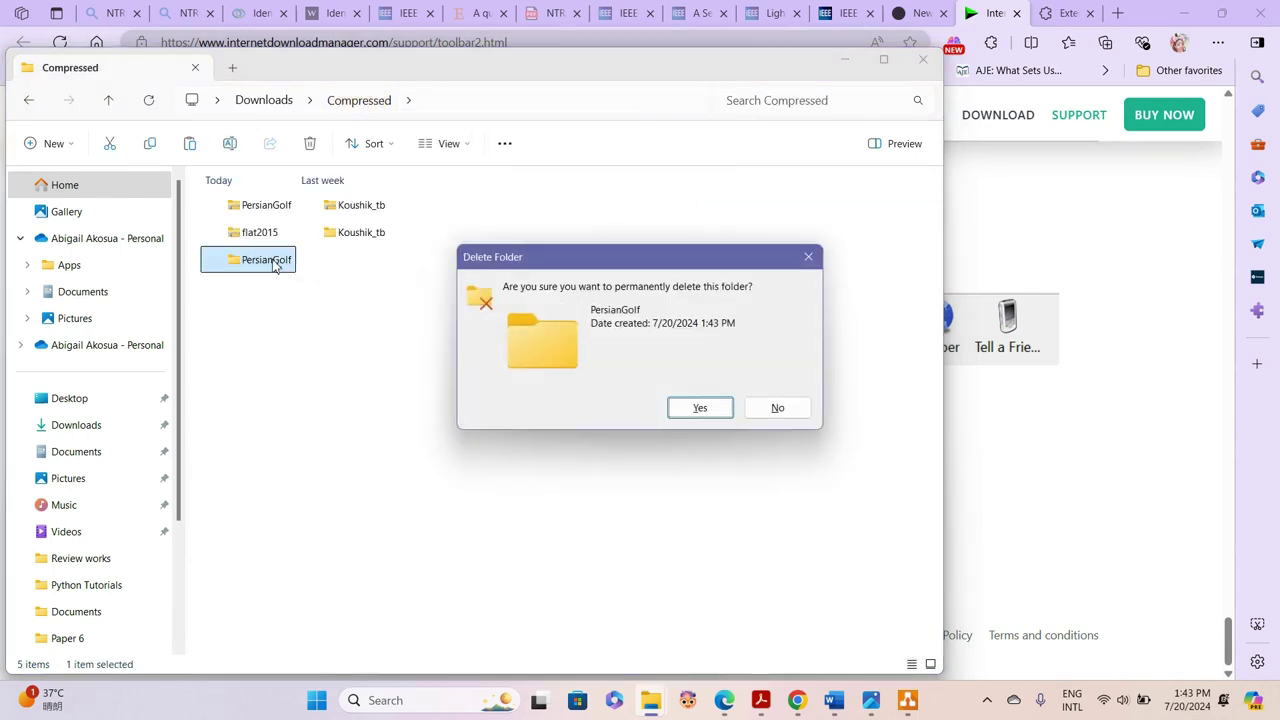
{"action": "left_click", "coordinate": [700, 410]}
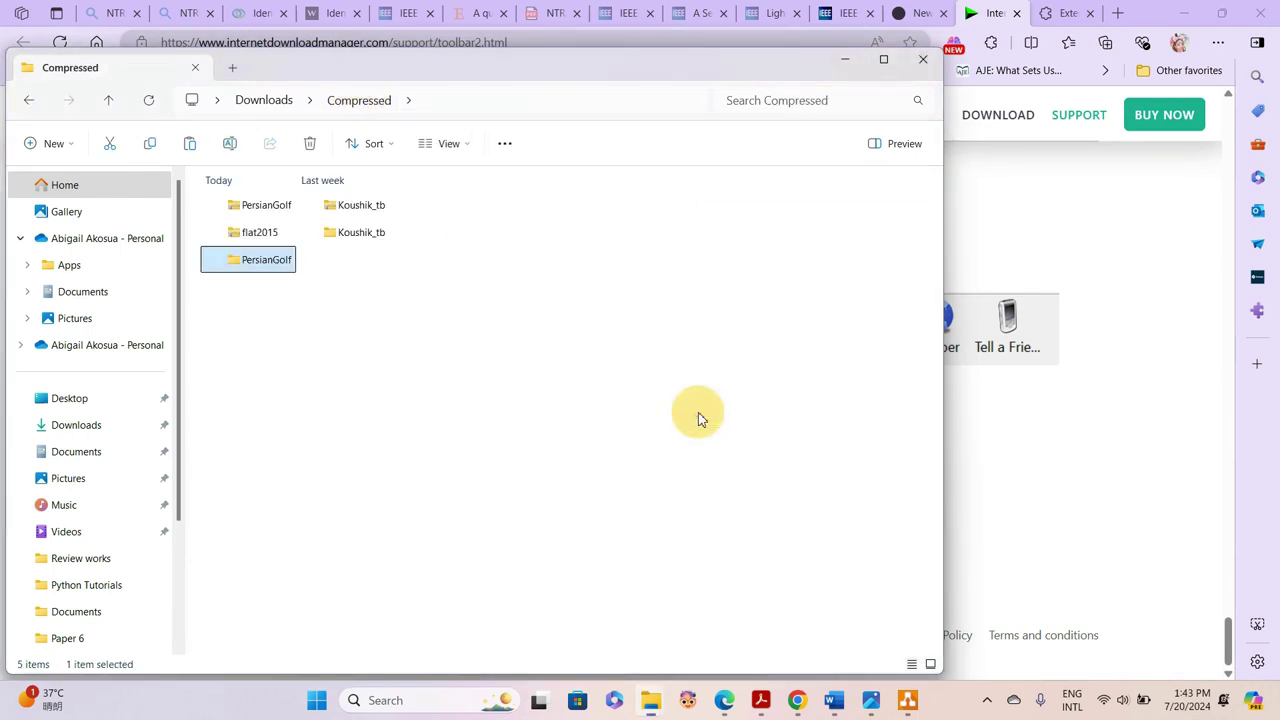
- Extract the zip with WinRAR into a PersianGolf folder and open its image subfolder
{"action": "right_click", "coordinate": [257, 214]}
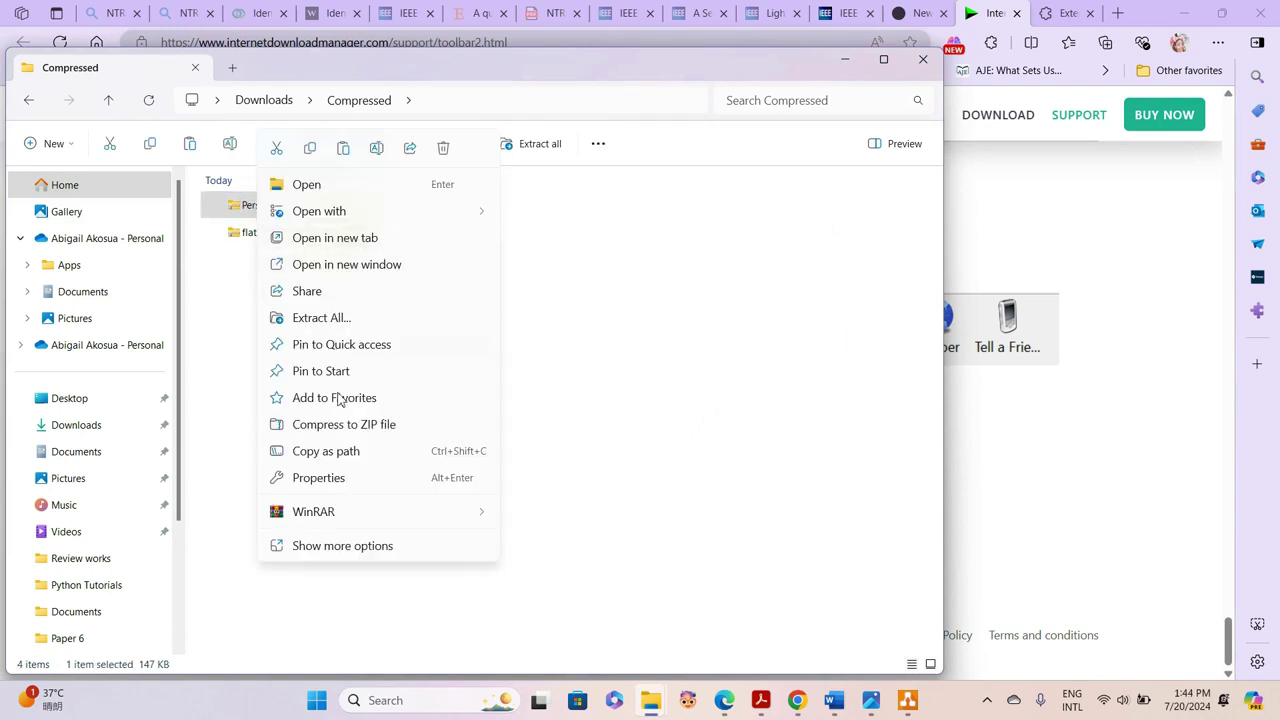
{"action": "mouse_move", "coordinate": [331, 524]}
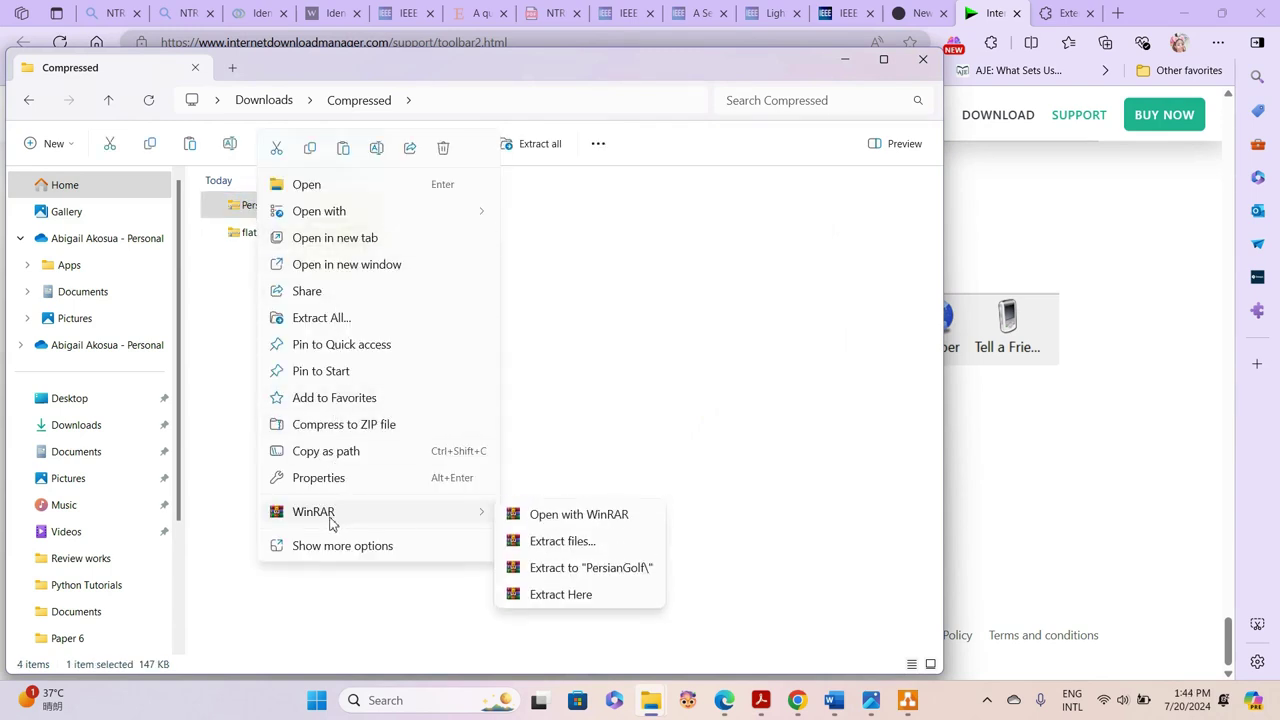
{"action": "left_click", "coordinate": [558, 568]}
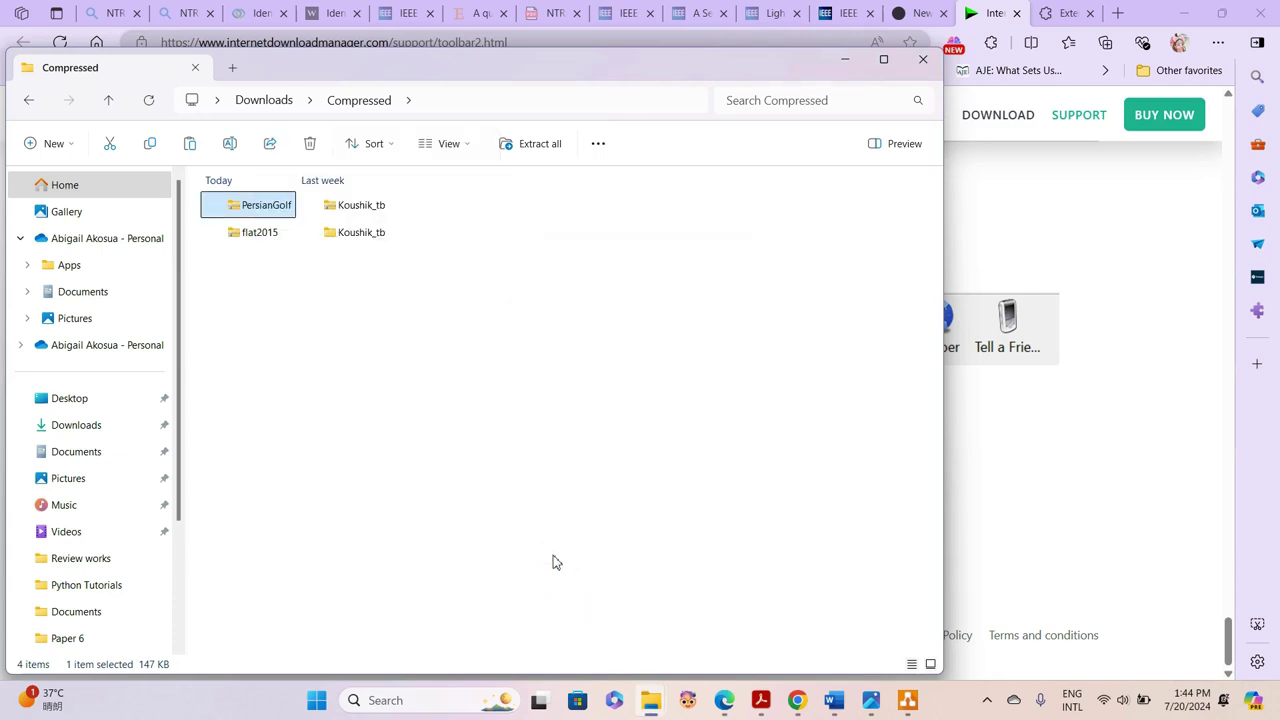
{"action": "double_click", "coordinate": [244, 262]}
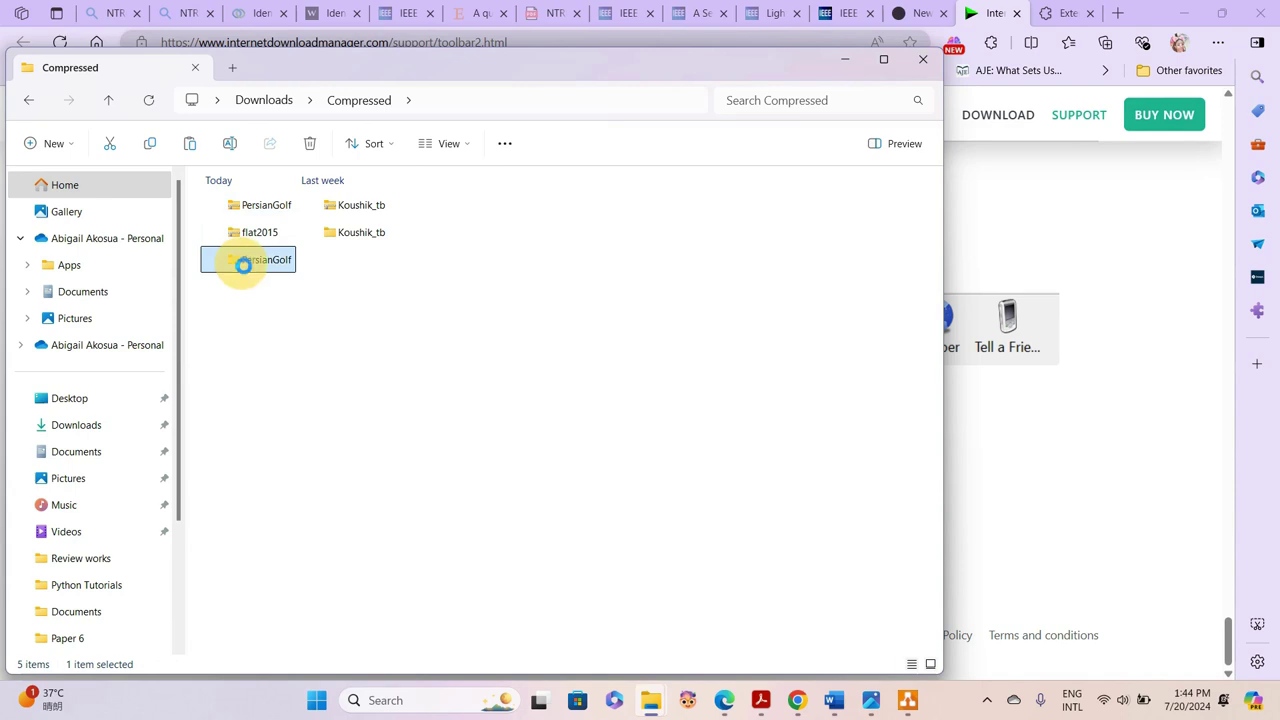
{"action": "double_click", "coordinate": [246, 249]}
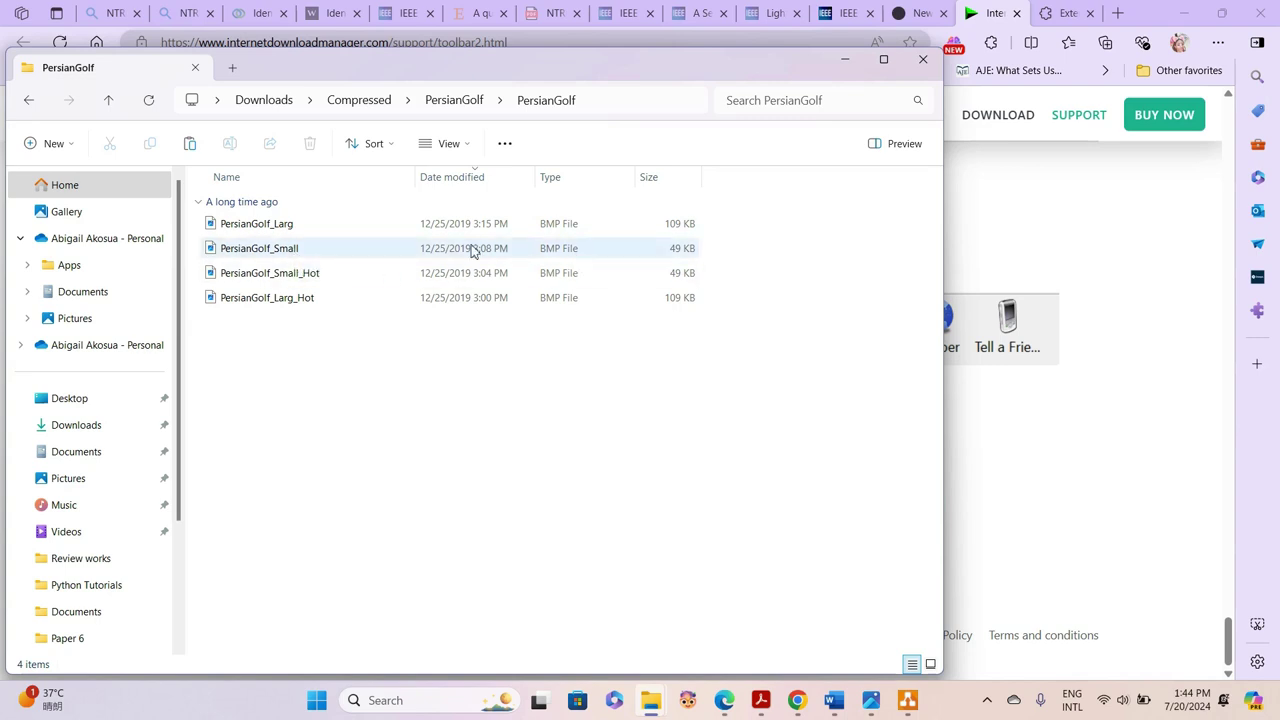
- Preview the PersianGolf_Larg toolbar image, then return to the parent PersianGolf folder
{"action": "left_click", "coordinate": [287, 224]}
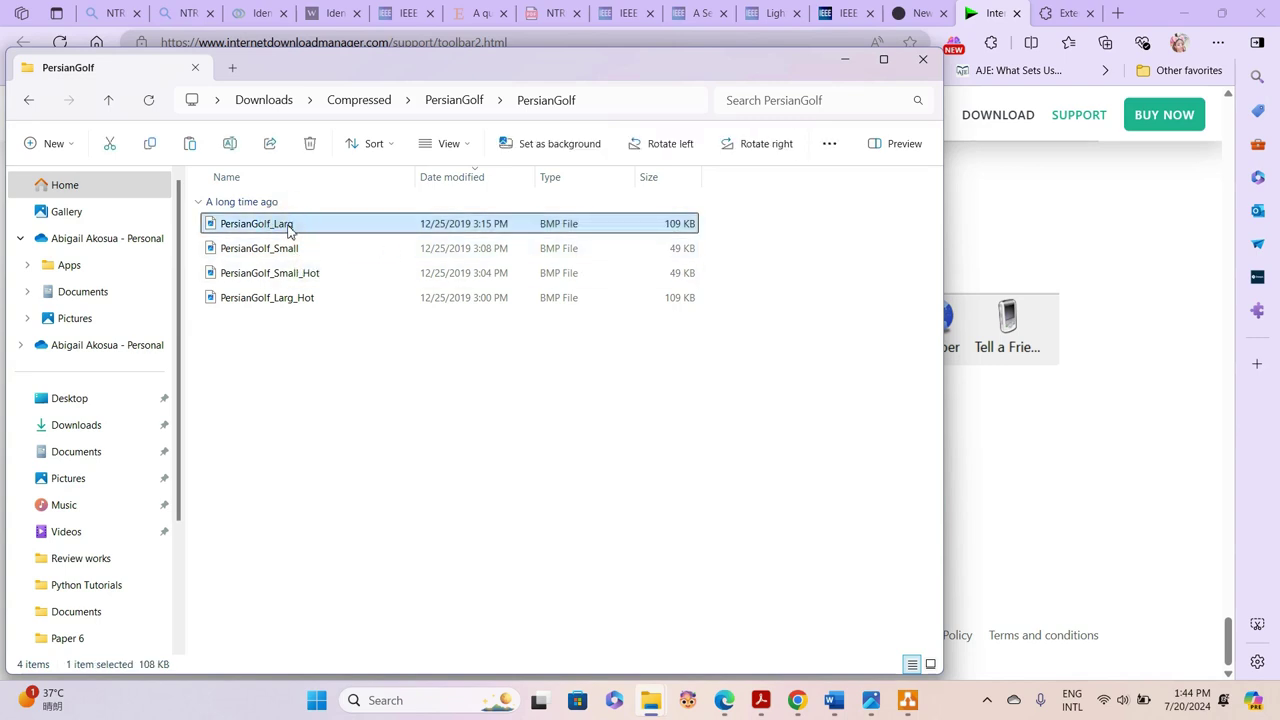
{"action": "double_click", "coordinate": [287, 224]}
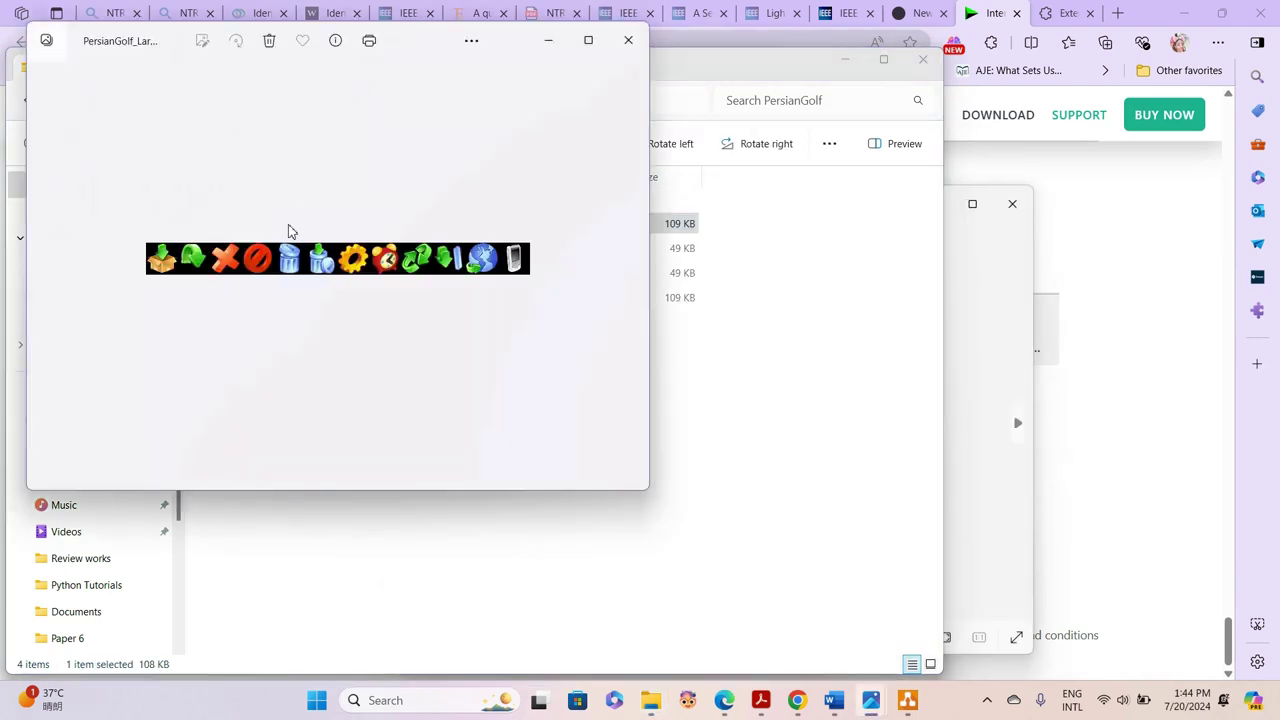
{"action": "left_click", "coordinate": [628, 40]}
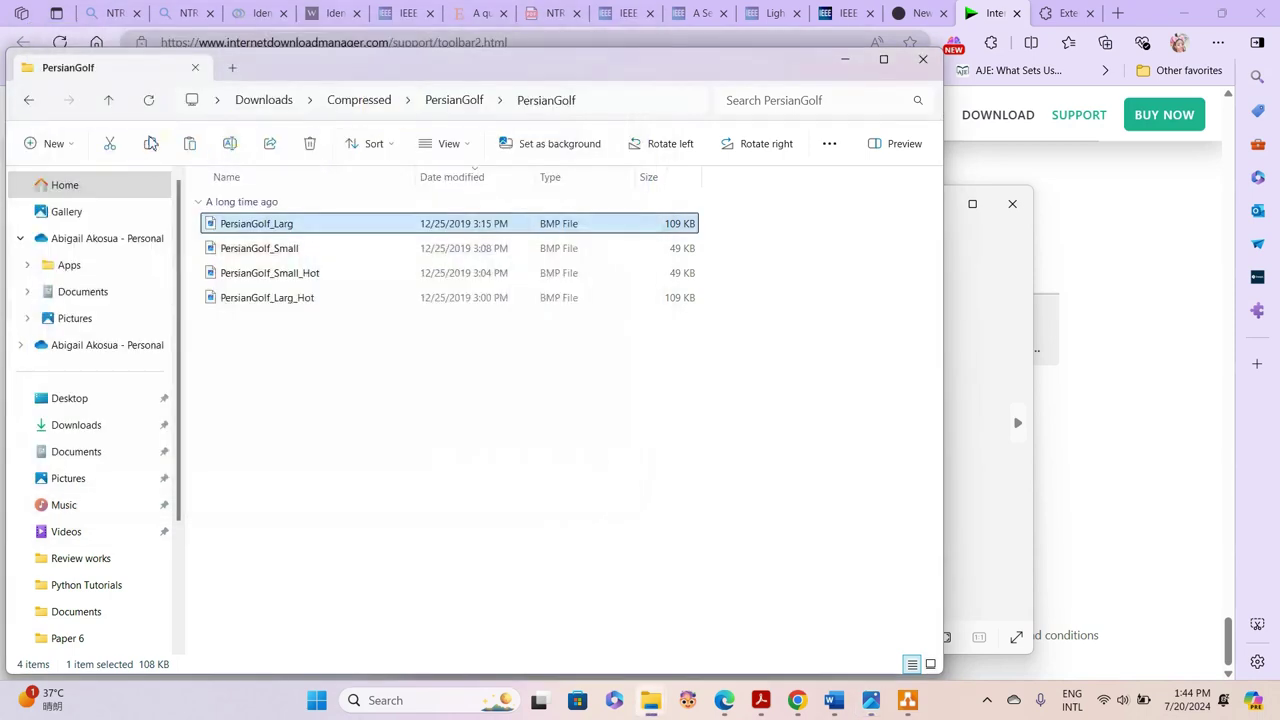
{"action": "left_click", "coordinate": [28, 100]}
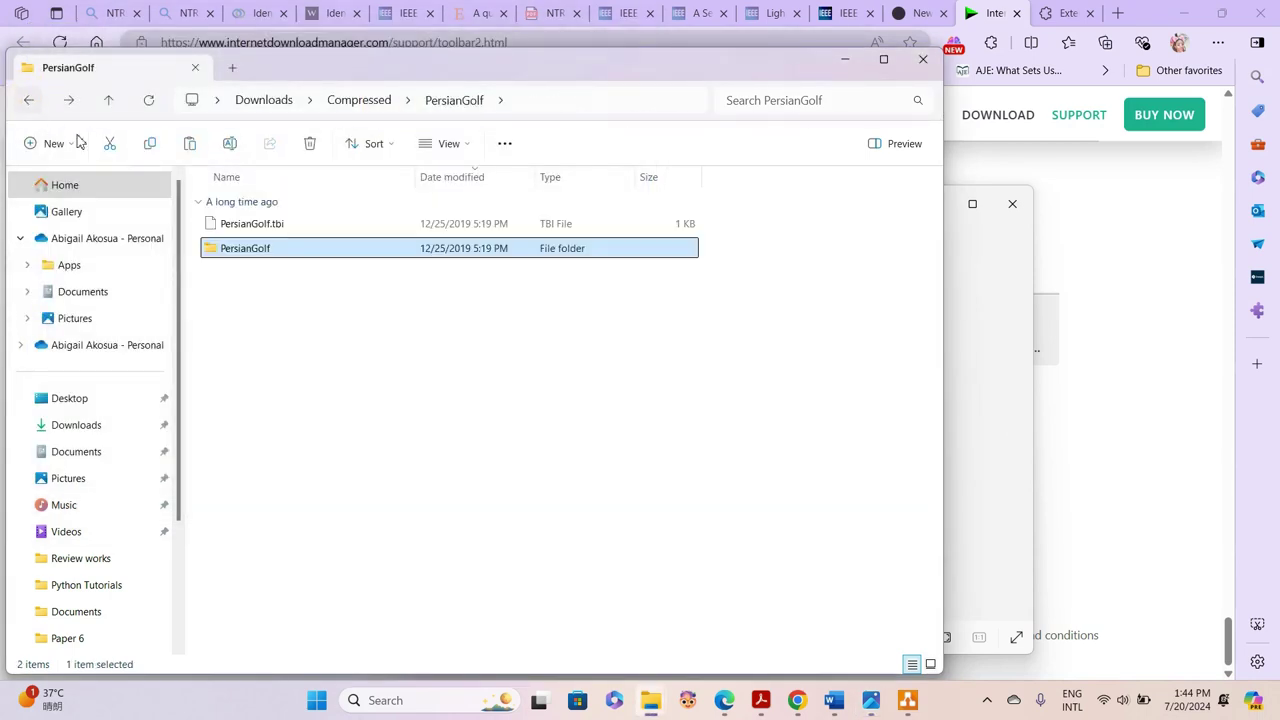
- Copy the four PersianGolf BMP images into IDM's Toolbar folder with administrator permission
{"action": "double_click", "coordinate": [229, 250]}
{"action": "left_click_drag", "start_coordinate": [254, 337], "coordinate": [257, 250]}
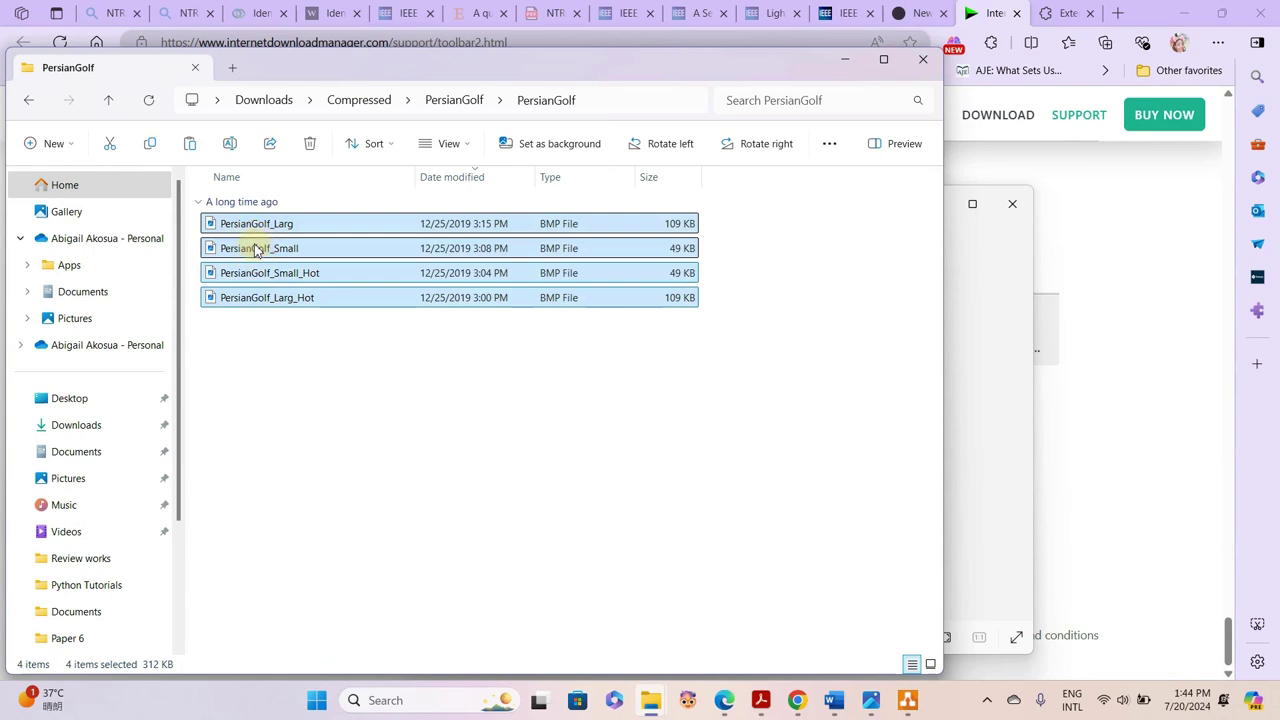
{"action": "right_click", "coordinate": [256, 249]}
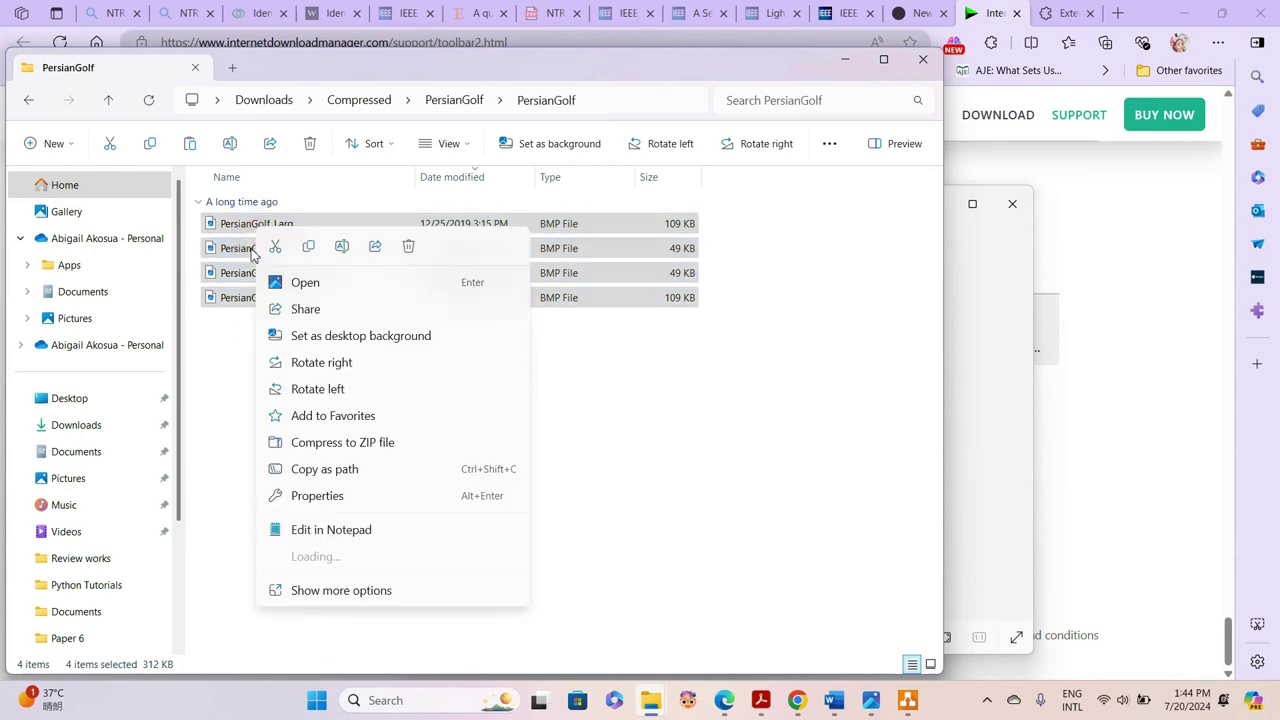
{"action": "left_click", "coordinate": [306, 250]}
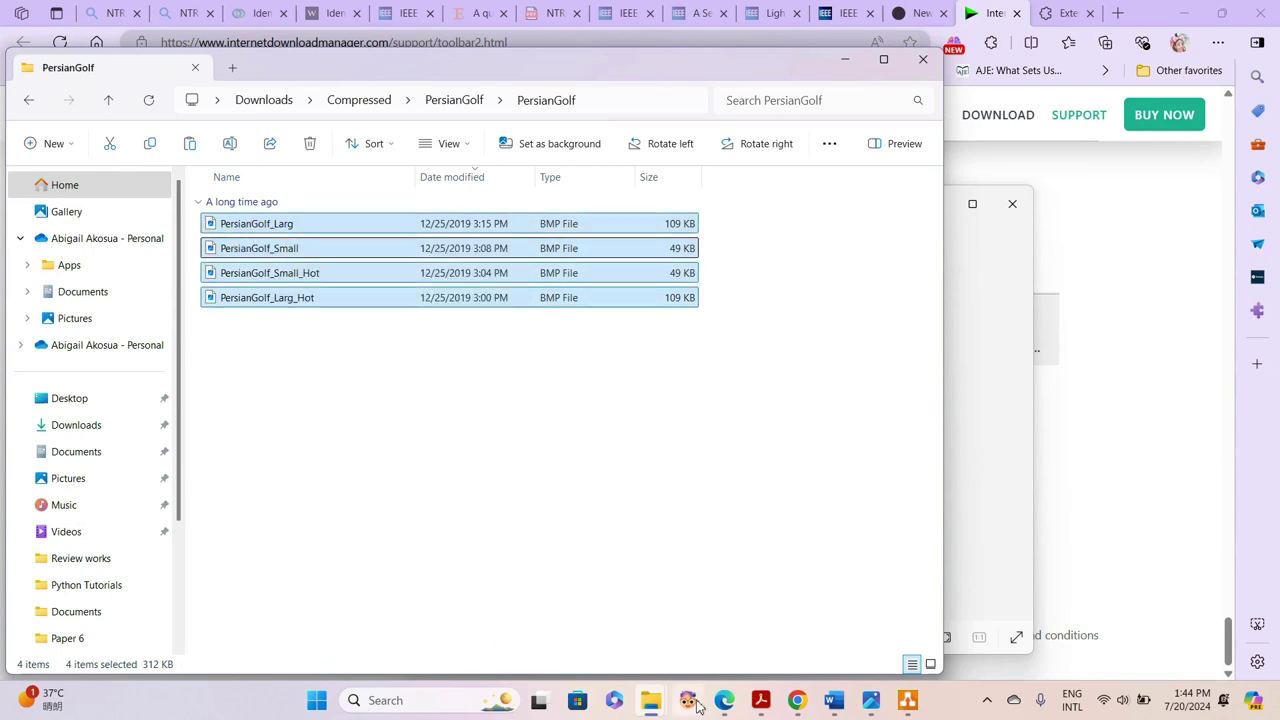
{"action": "mouse_move", "coordinate": [660, 702]}
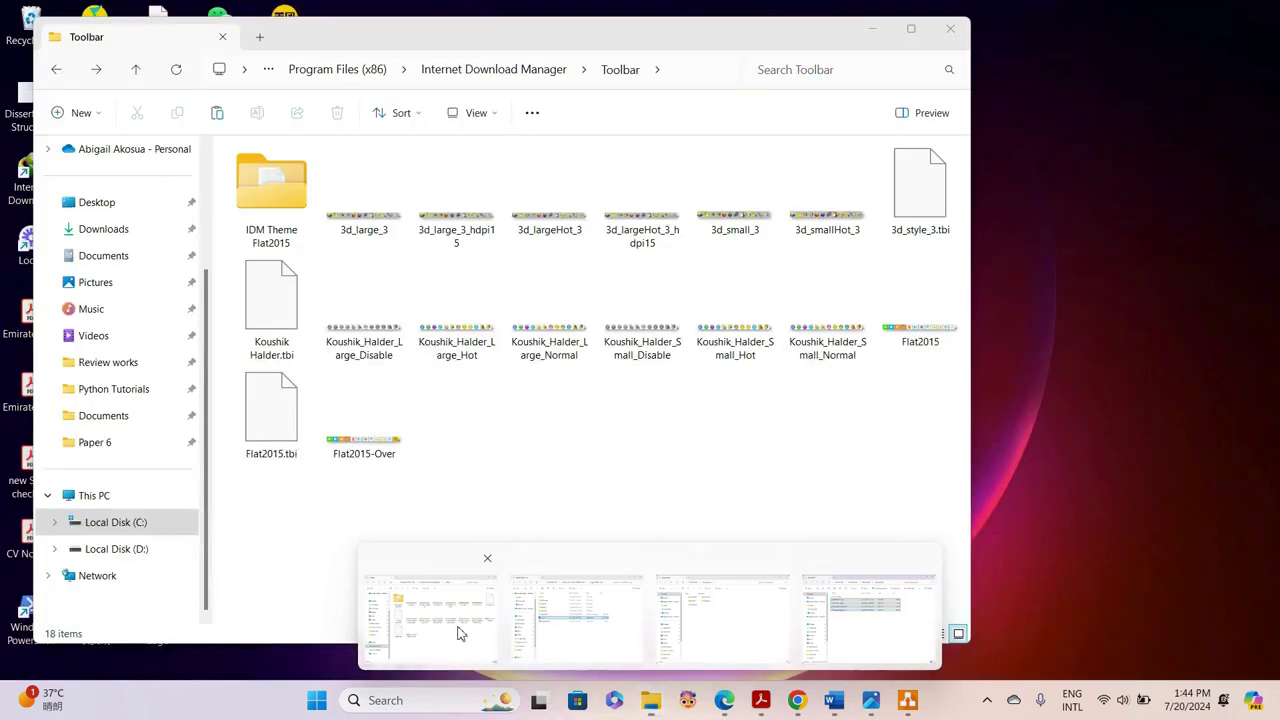
{"action": "left_click", "coordinate": [468, 638]}
{"action": "key", "text": "ctrl+v"}
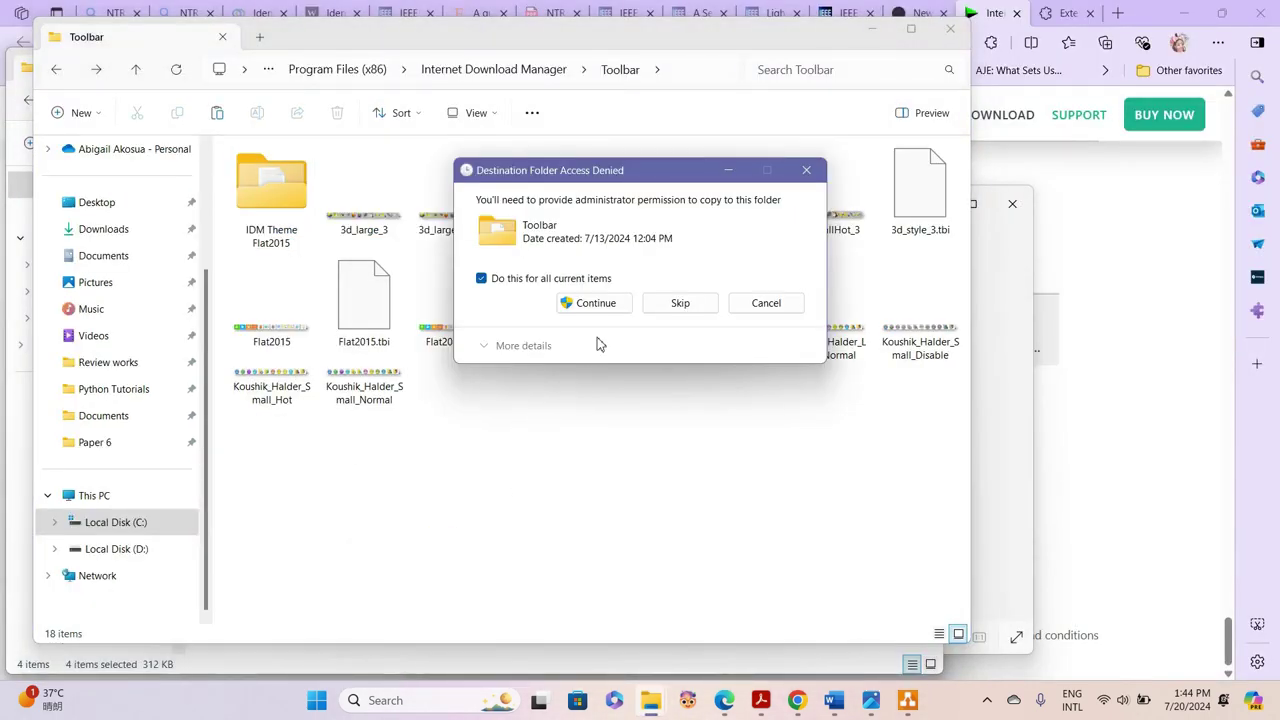
{"action": "left_click", "coordinate": [601, 305]}
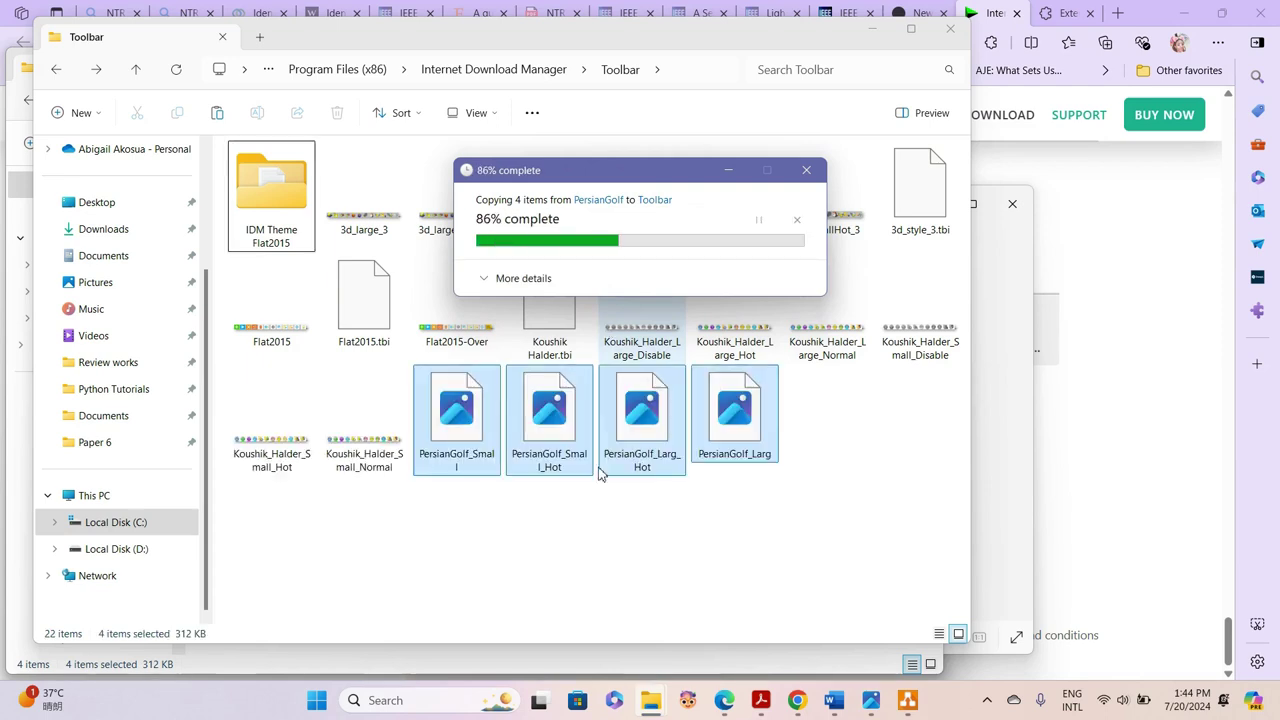
- Select PersianGolf.tbi in the extracted PersianGolf folder and open IDM's tray menu
{"action": "mouse_move", "coordinate": [648, 710]}
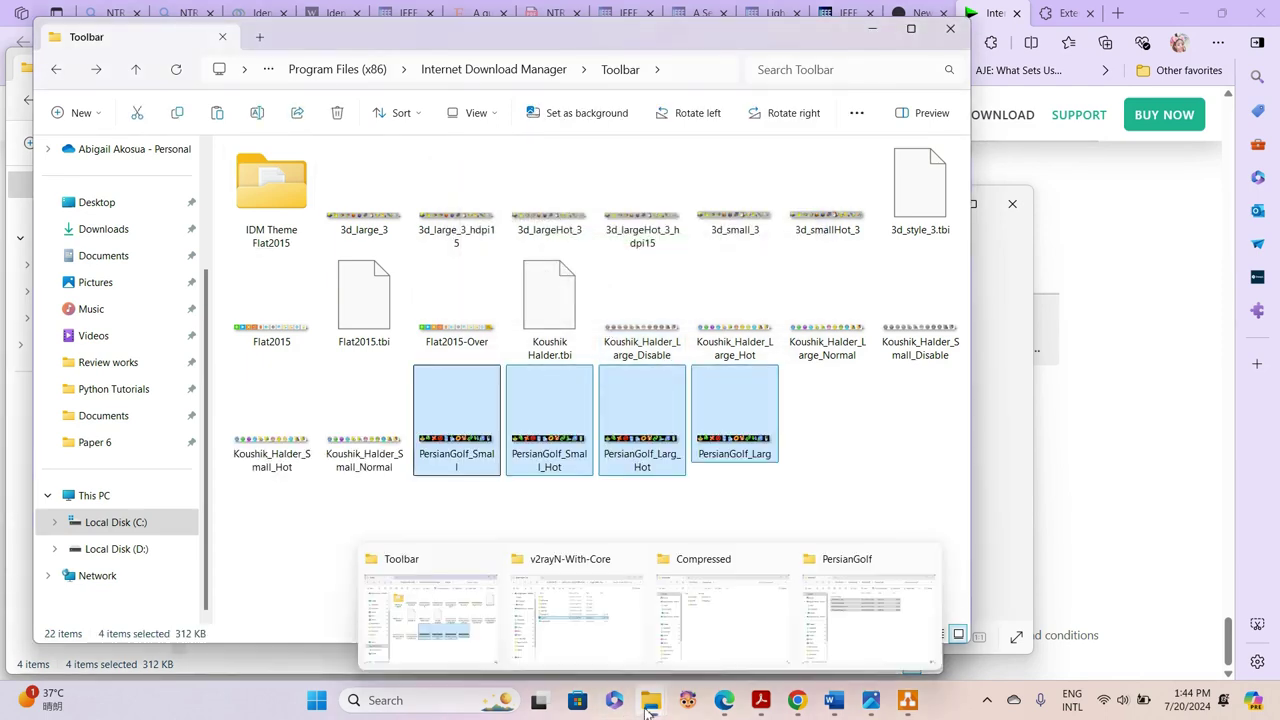
{"action": "left_click", "coordinate": [894, 637]}
{"action": "left_click", "coordinate": [33, 101]}
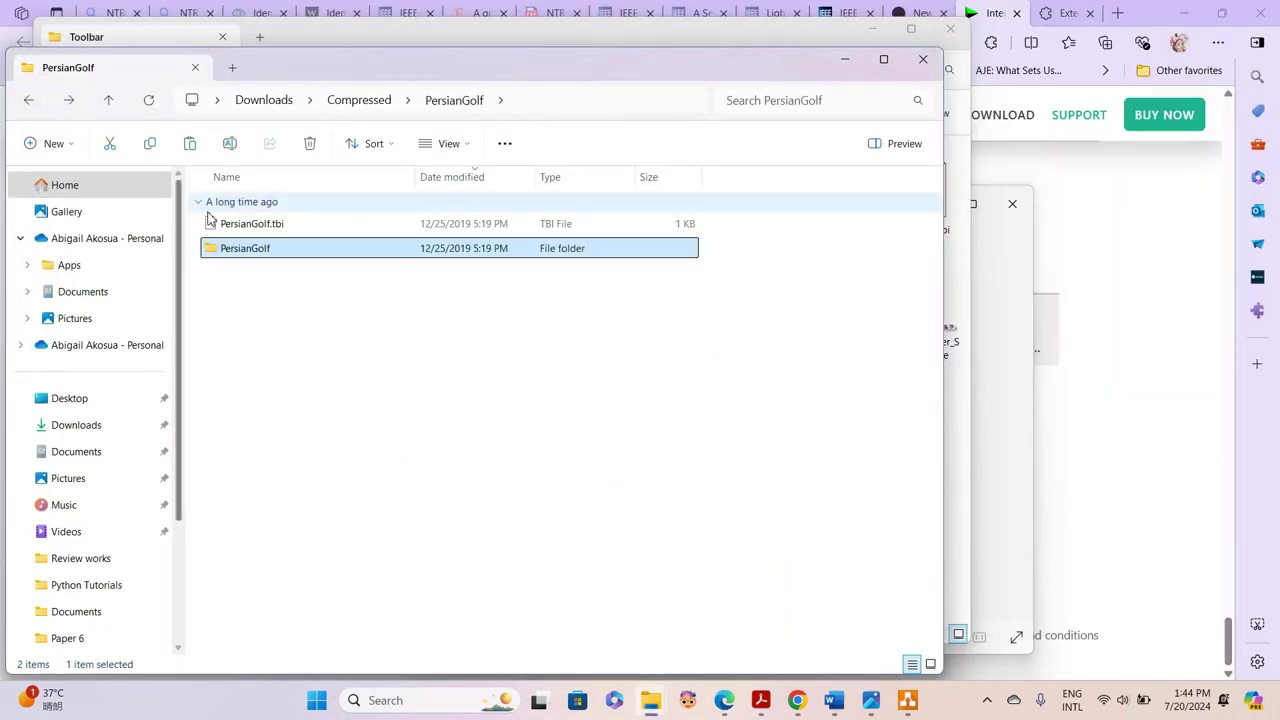
{"action": "left_click", "coordinate": [222, 224]}
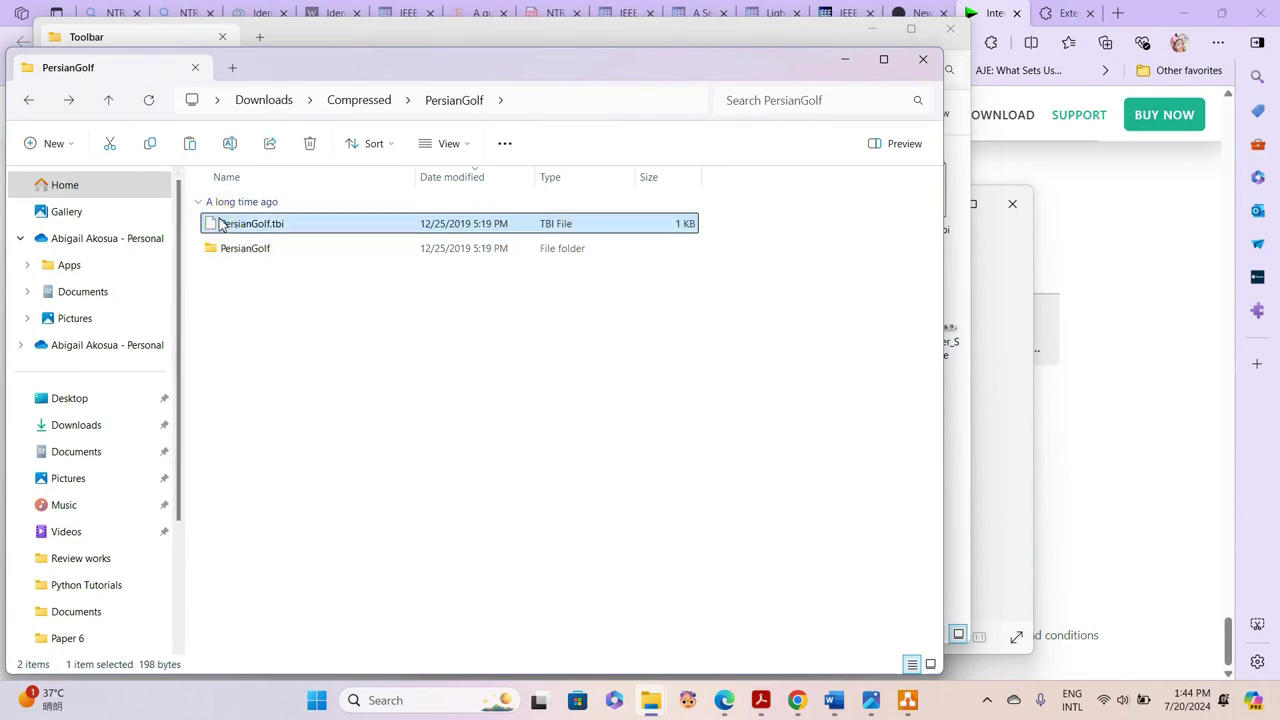
{"action": "left_click", "coordinate": [986, 700]}
{"action": "right_click", "coordinate": [953, 615]}
- Paste PersianGolf.tbi into the Toolbar folder, granting administrator permission
{"action": "right_click", "coordinate": [280, 223]}
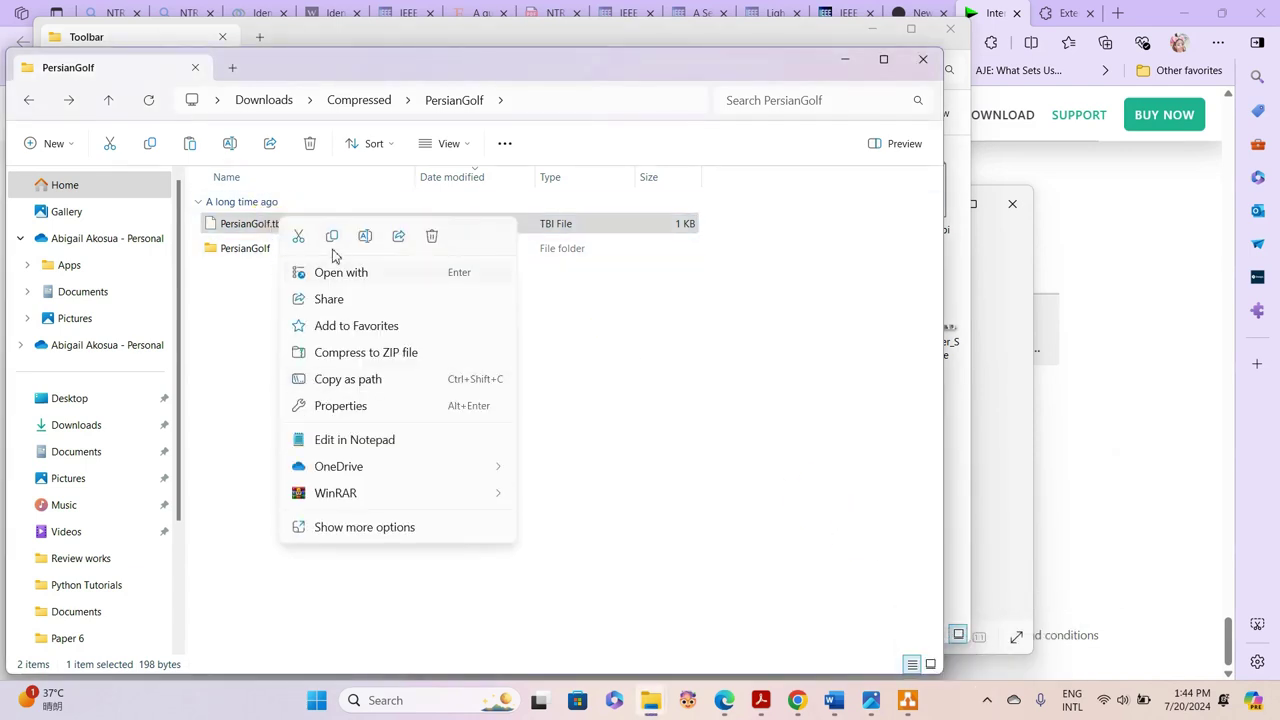
{"action": "left_click", "coordinate": [335, 250]}
{"action": "mouse_move", "coordinate": [651, 700]}
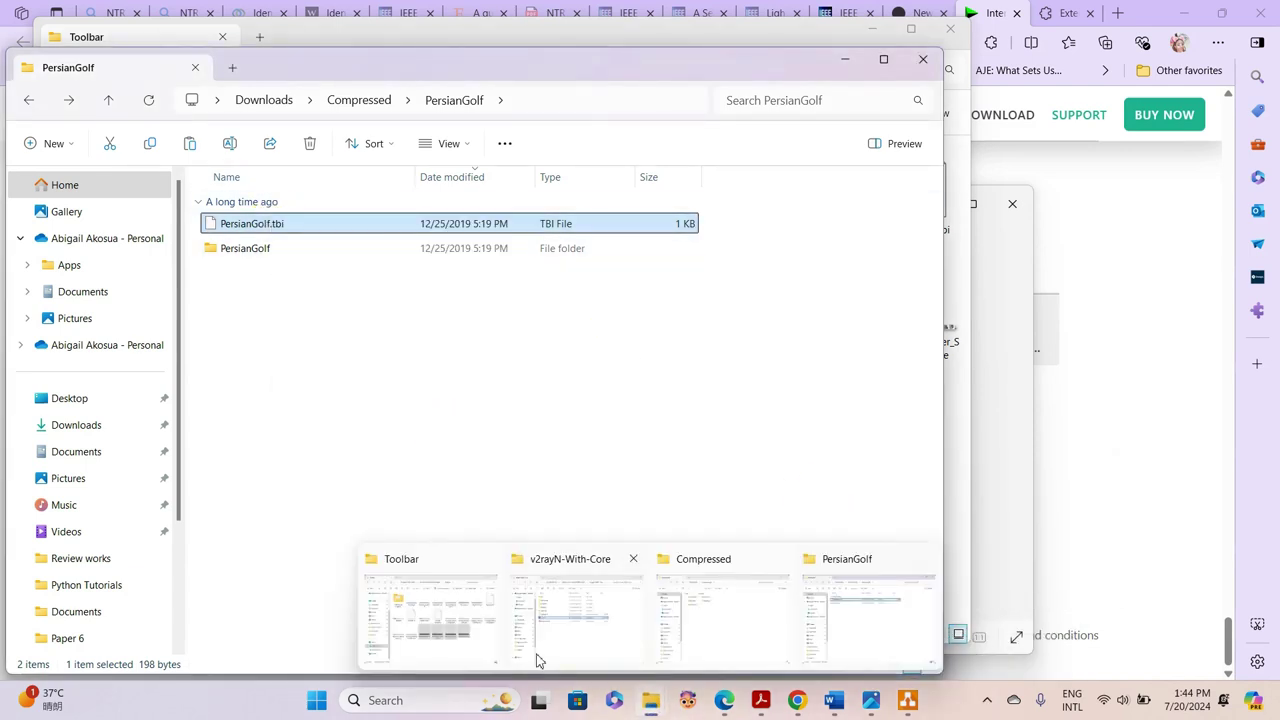
{"action": "left_click", "coordinate": [488, 635]}
{"action": "right_click", "coordinate": [823, 429]}
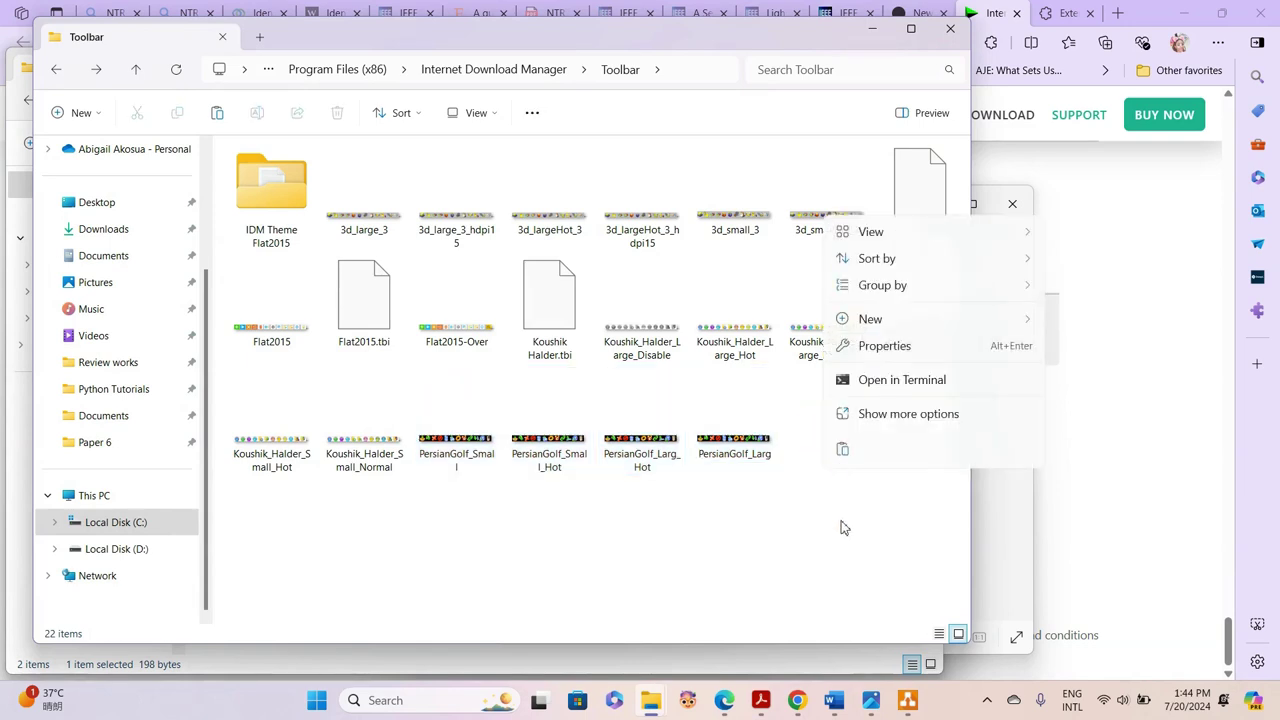
{"action": "left_click", "coordinate": [843, 451]}
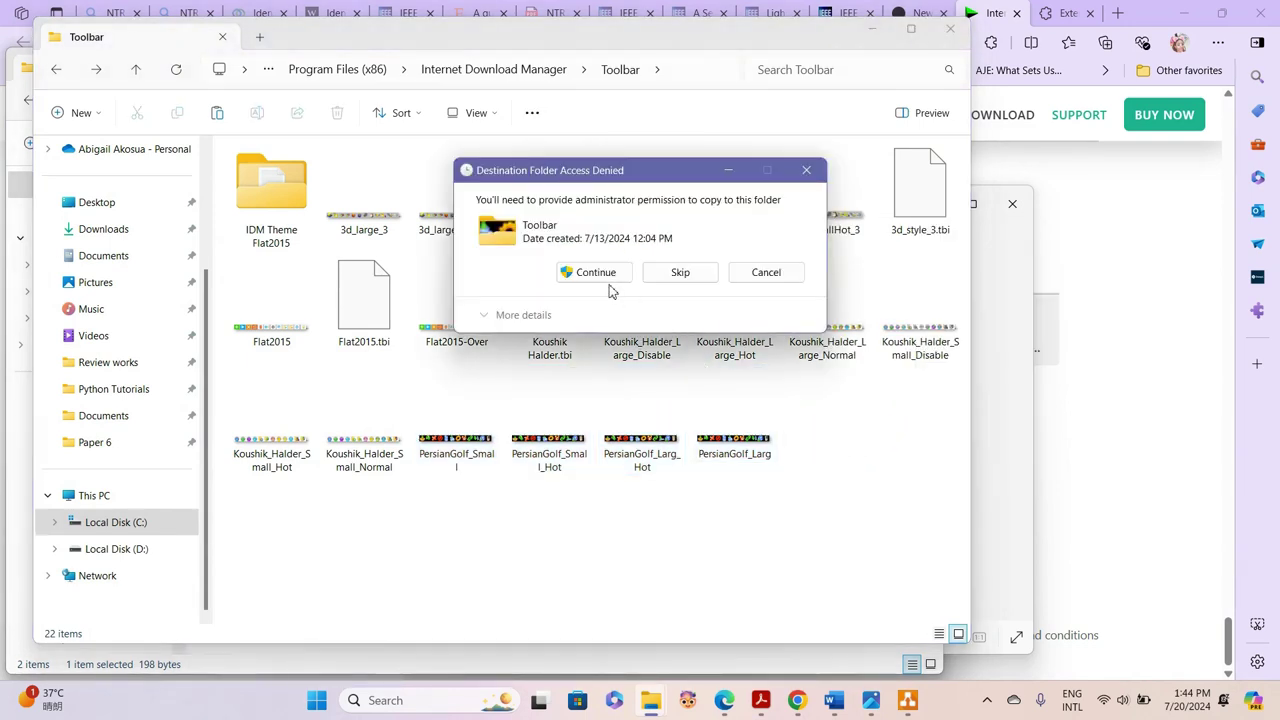
{"action": "left_click", "coordinate": [596, 272]}
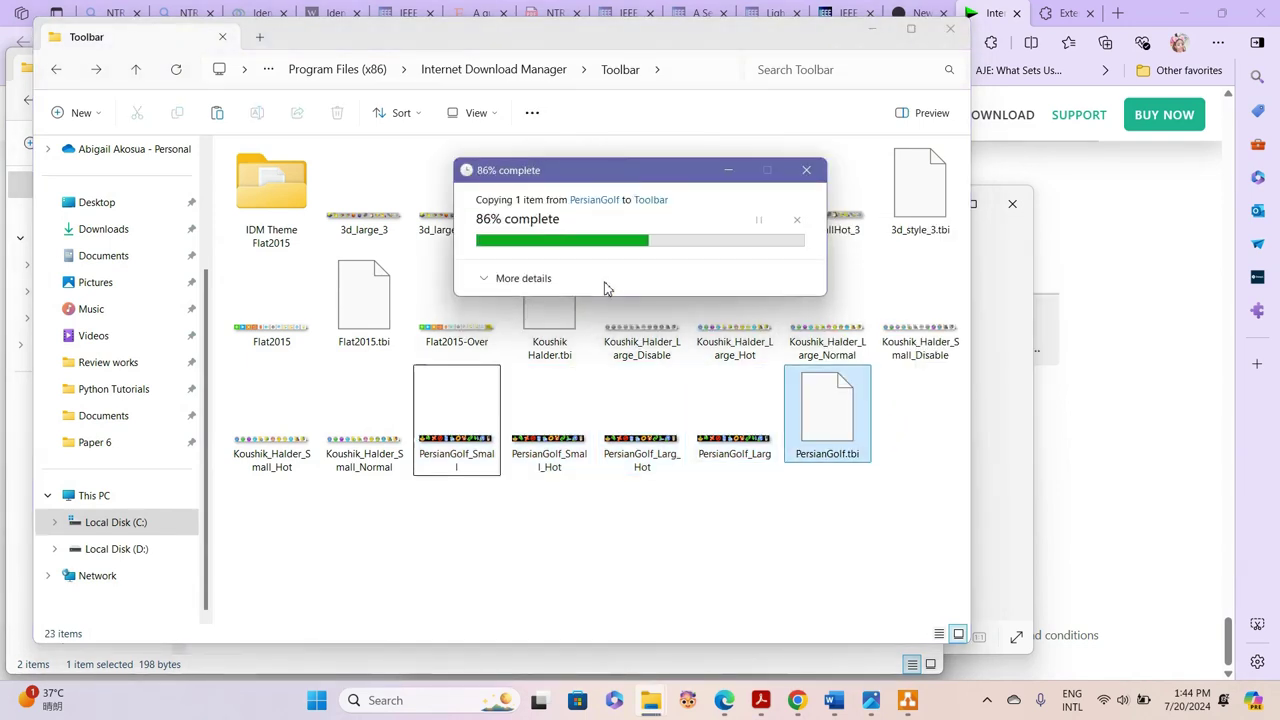
- Close the extracted PersianGolf folder window and bring up the Compressed folder
{"action": "mouse_move", "coordinate": [657, 700]}
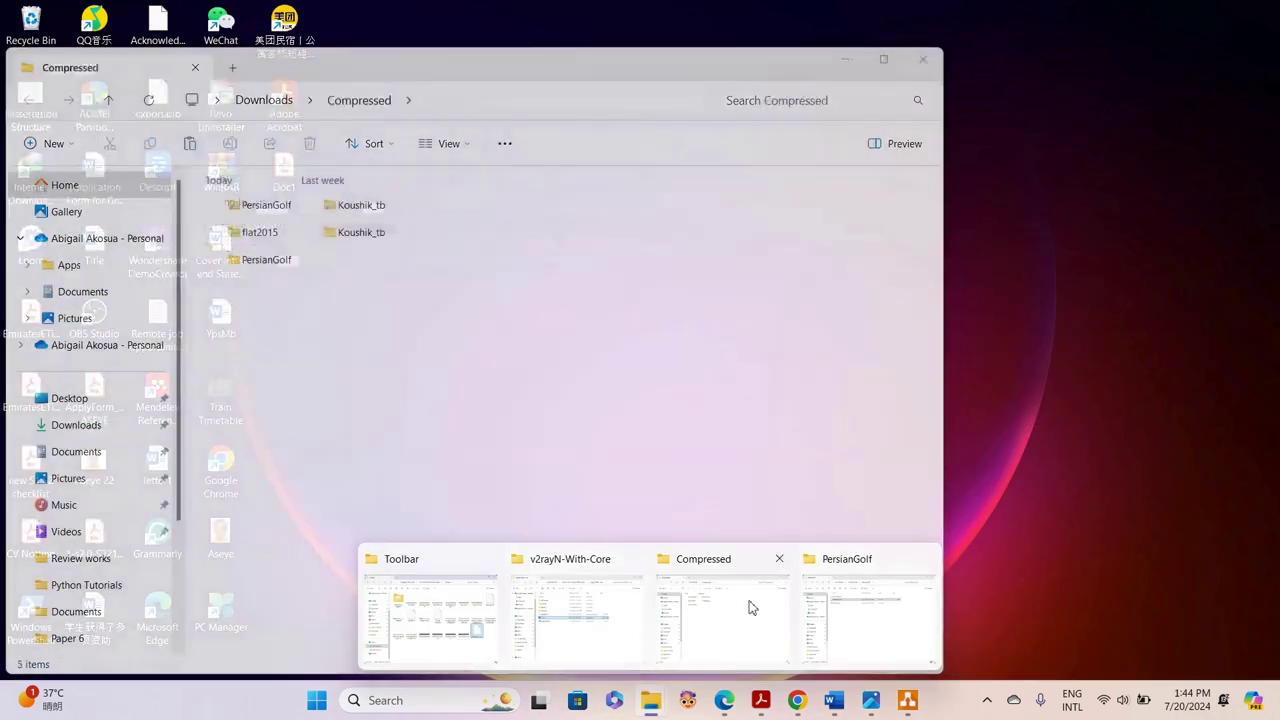
{"action": "left_click", "coordinate": [818, 608]}
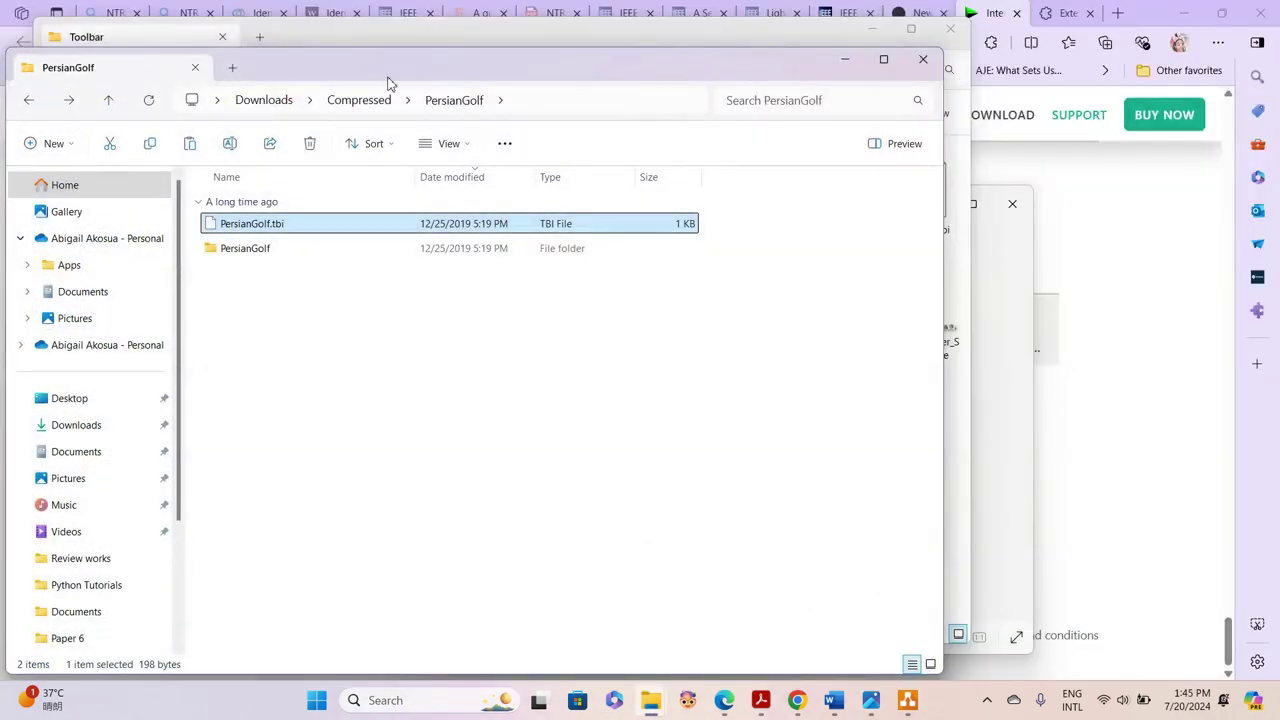
{"action": "left_click", "coordinate": [920, 58]}
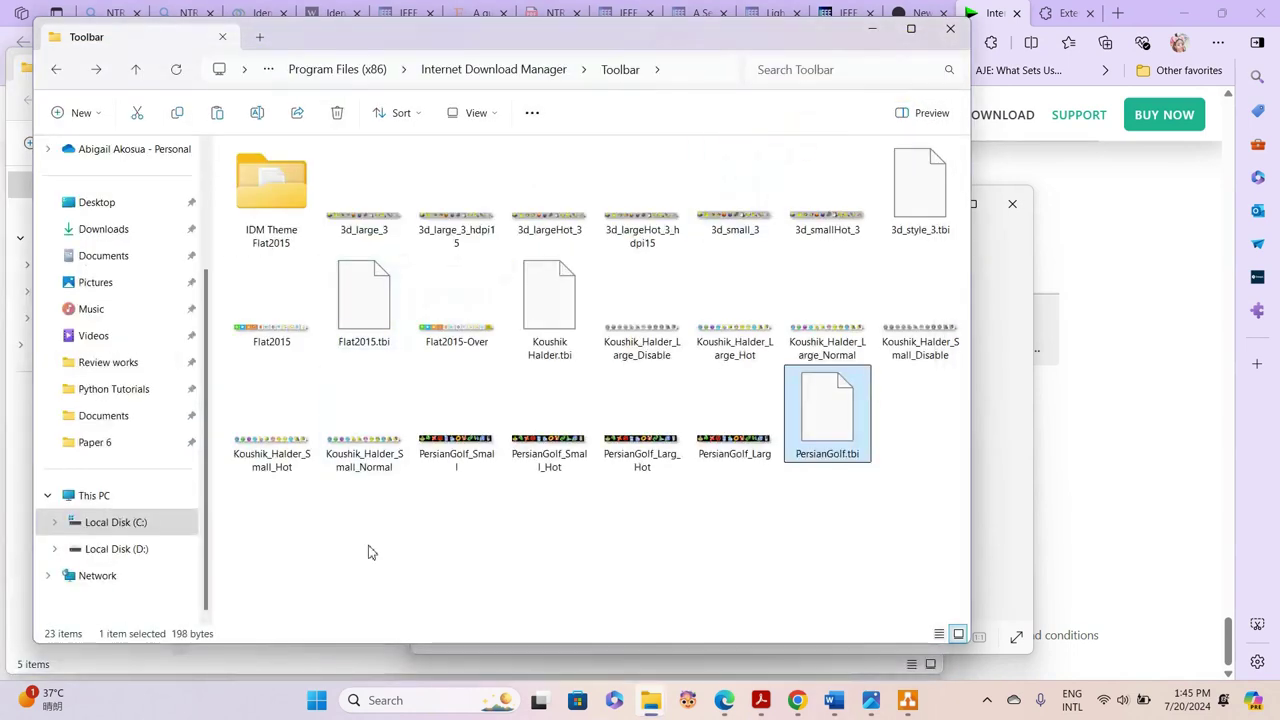
{"action": "mouse_move", "coordinate": [651, 708]}
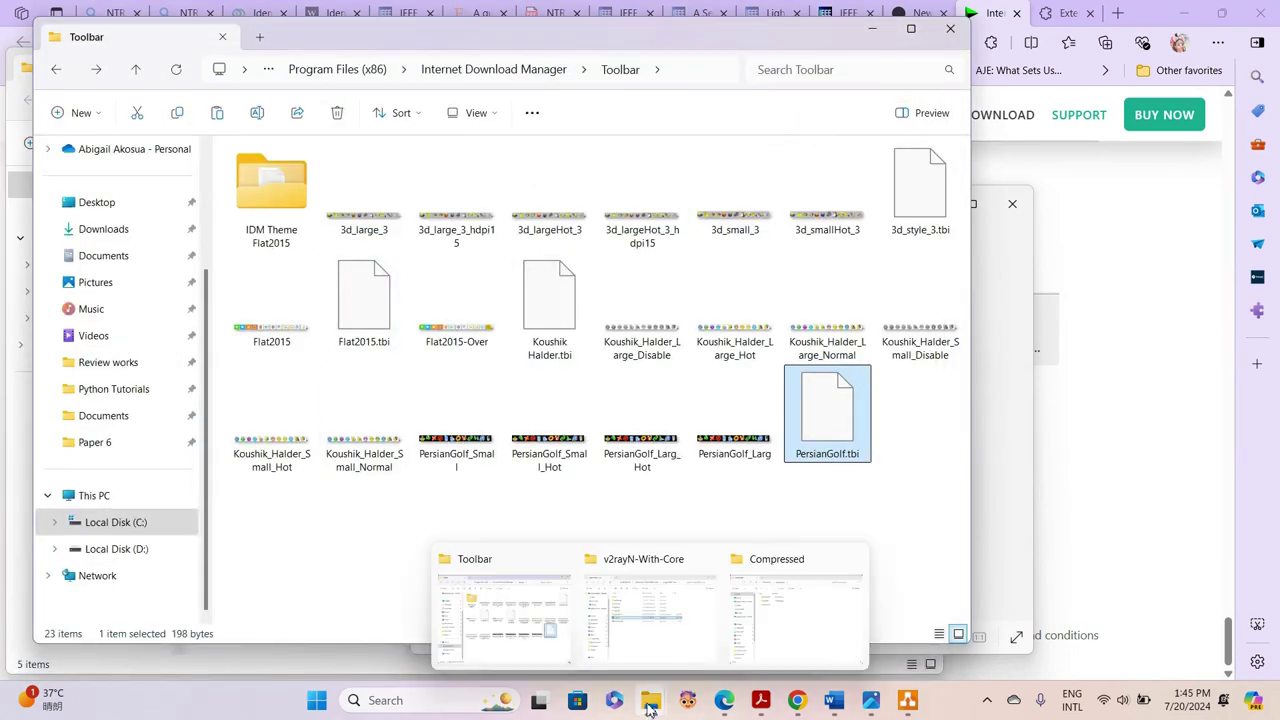
{"action": "left_click", "coordinate": [784, 612]}
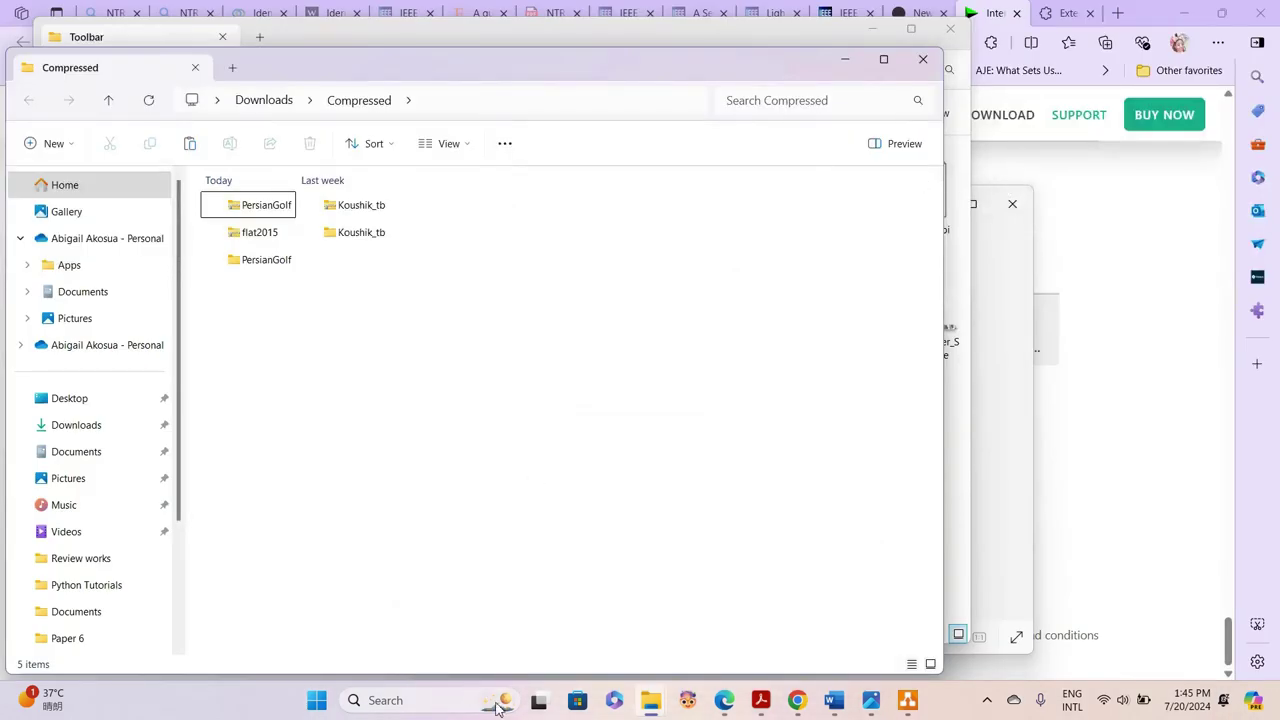
- Launch Internet Download Manager from an 'idm' search and dismiss the tip of the day
{"action": "left_click", "coordinate": [430, 706]}
{"action": "type", "text": "idm"}
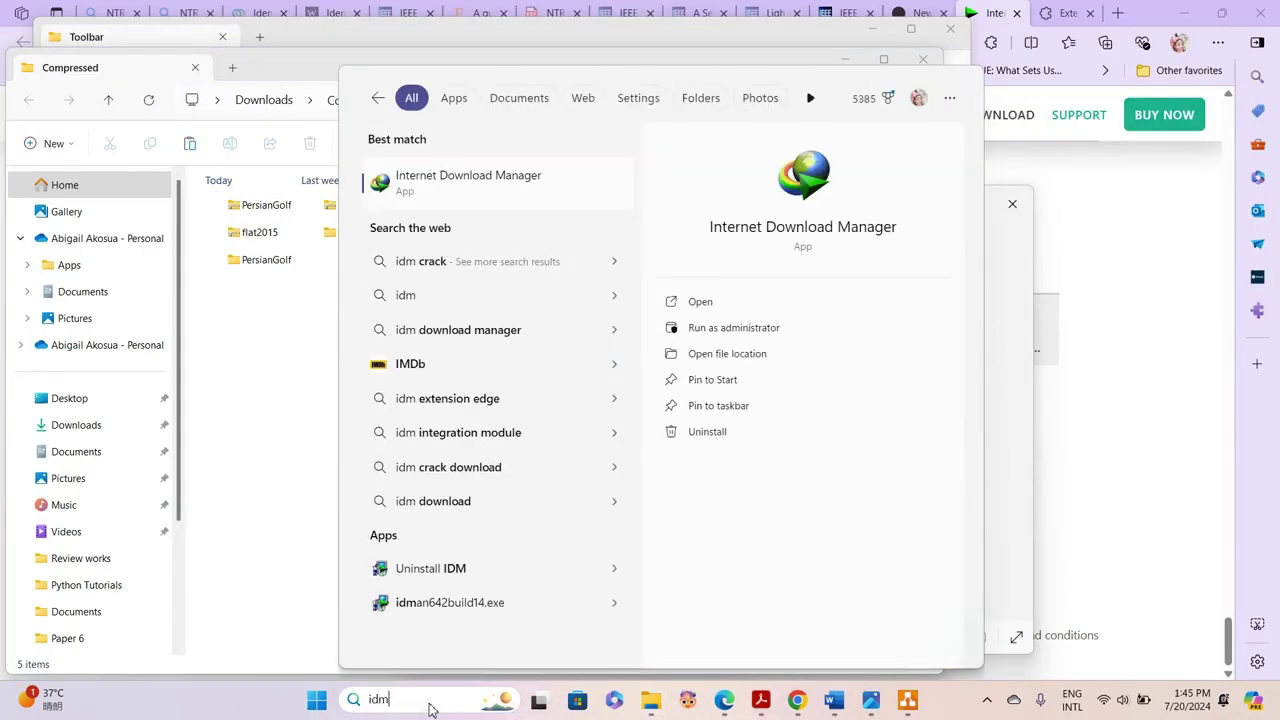
{"action": "left_click", "coordinate": [731, 298]}
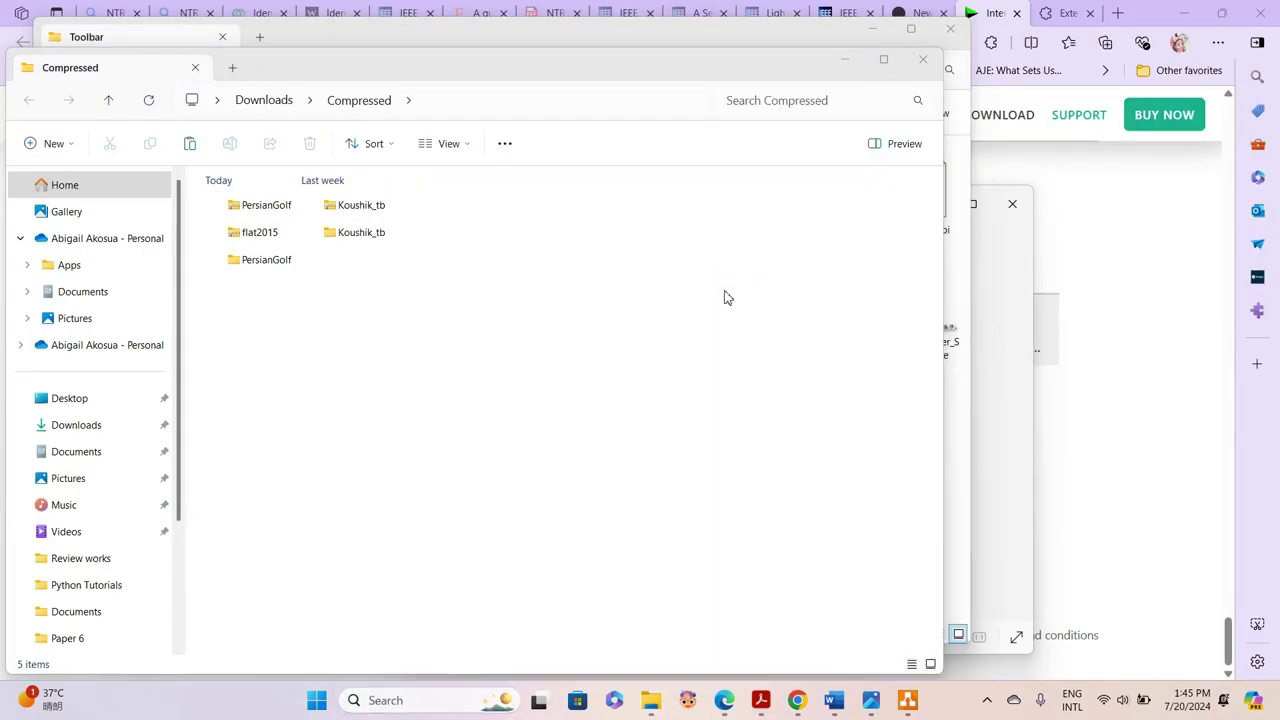
{"action": "left_click", "coordinate": [773, 466]}
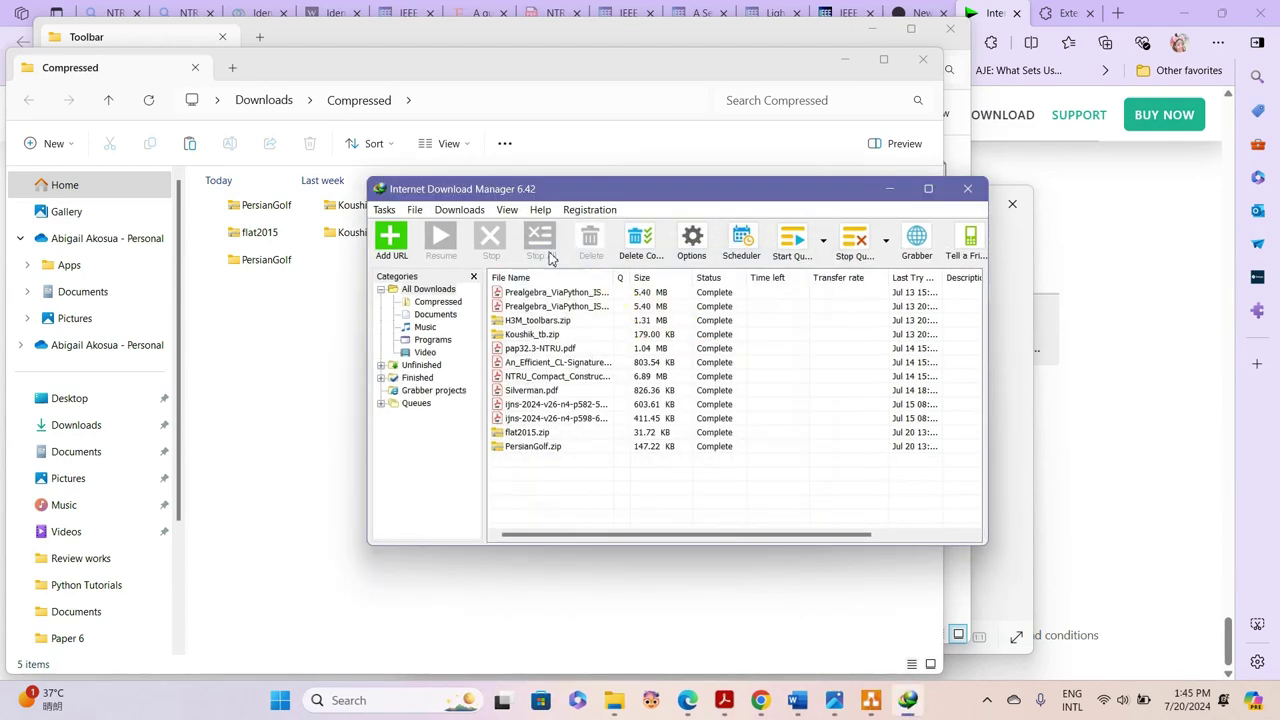
- Check View > Toolbar, where PersianGolf is missing, then return to the Toolbar folder window
{"action": "left_click", "coordinate": [507, 210]}
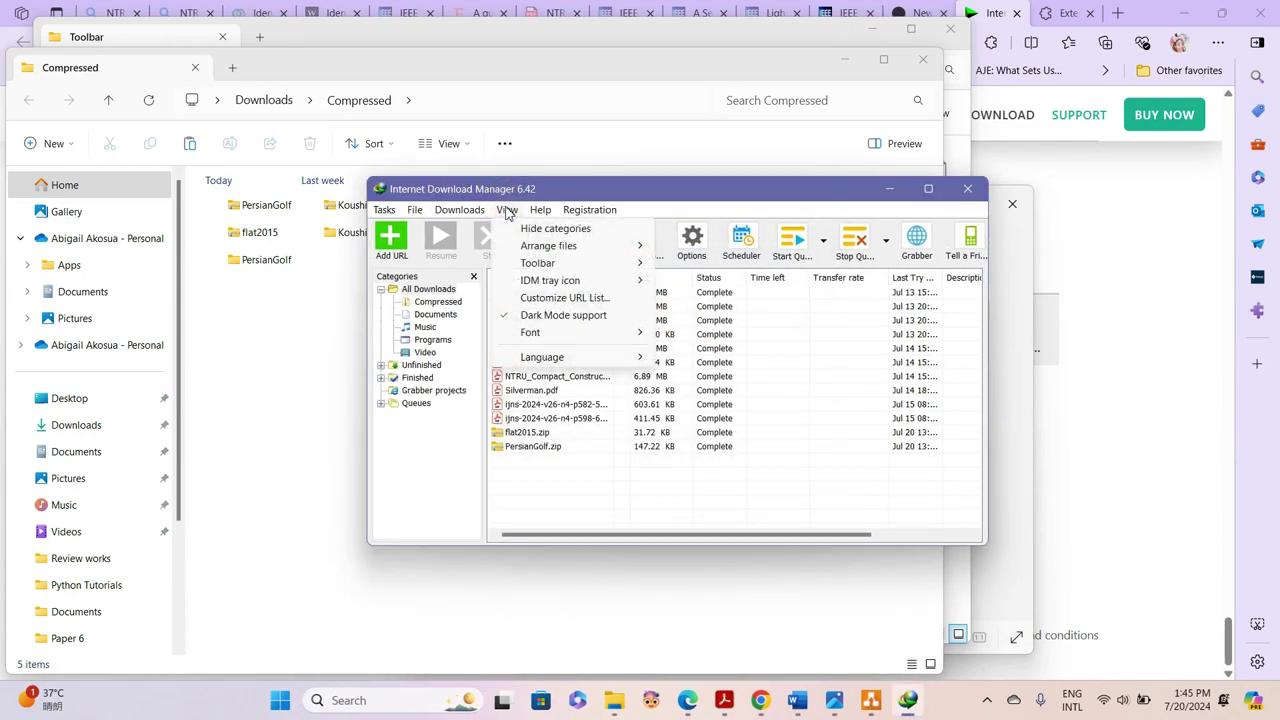
{"action": "mouse_move", "coordinate": [514, 266]}
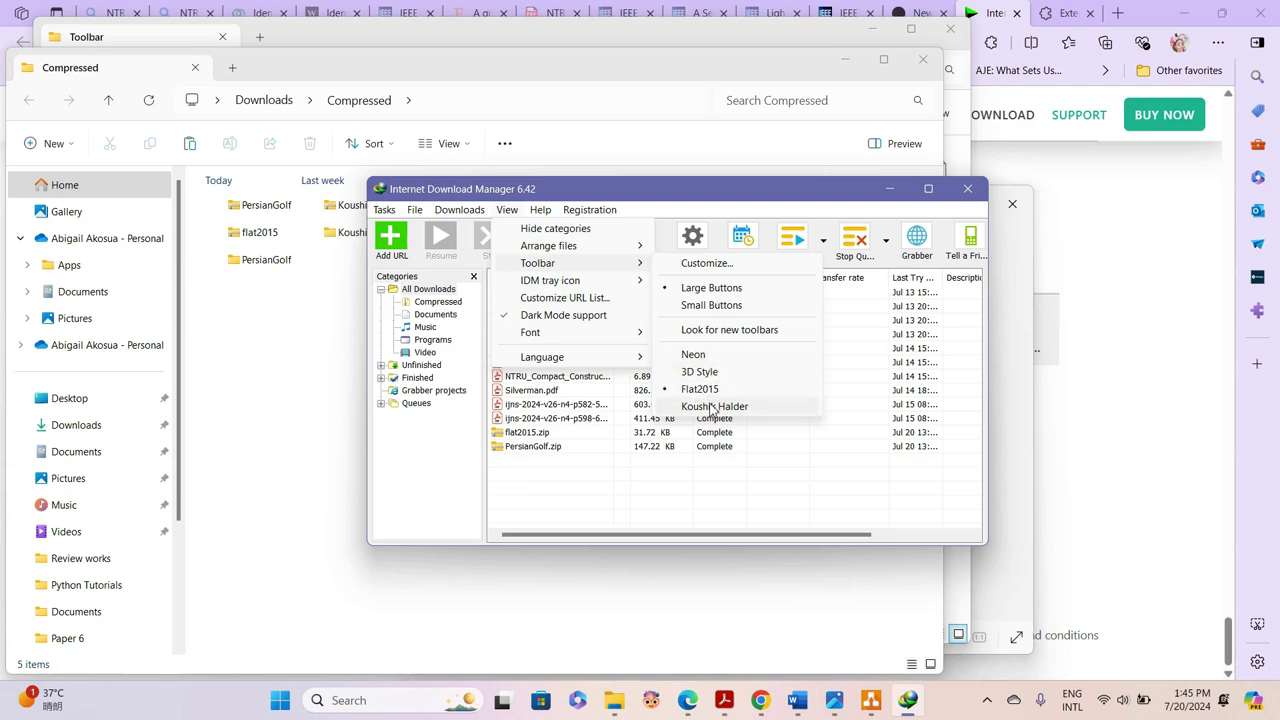
{"action": "left_click", "coordinate": [330, 368]}
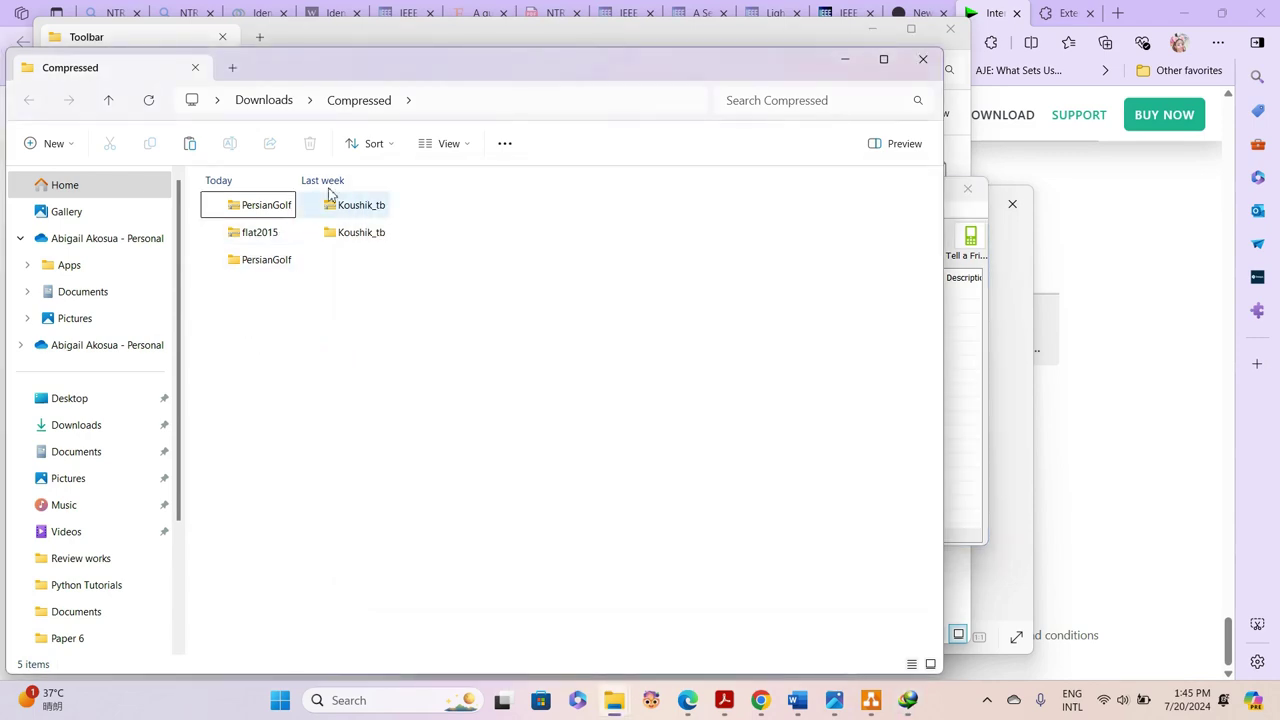
{"action": "mouse_move", "coordinate": [614, 700]}
{"action": "left_click", "coordinate": [434, 632]}
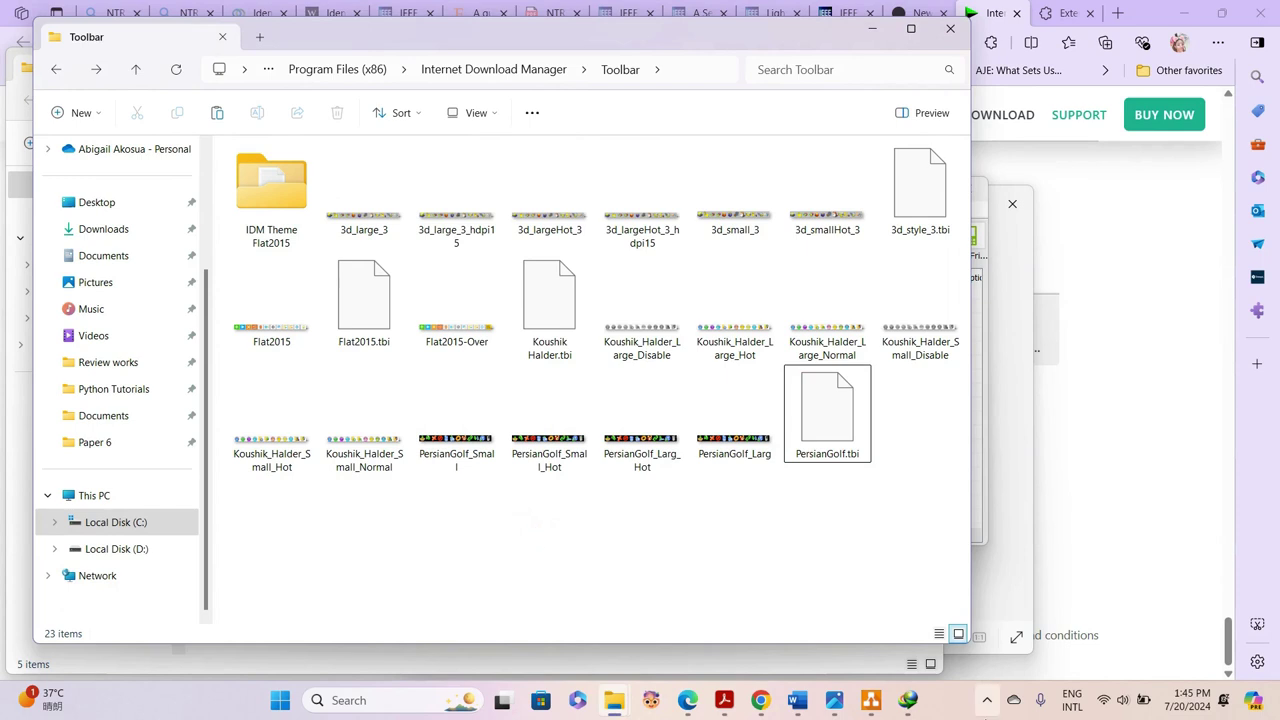
- Permanently delete the five PersianGolf files with admin permission for all, then close the window
{"action": "mouse_move", "coordinate": [912, 707]}
{"action": "left_click_drag", "start_coordinate": [907, 438], "coordinate": [464, 456]}
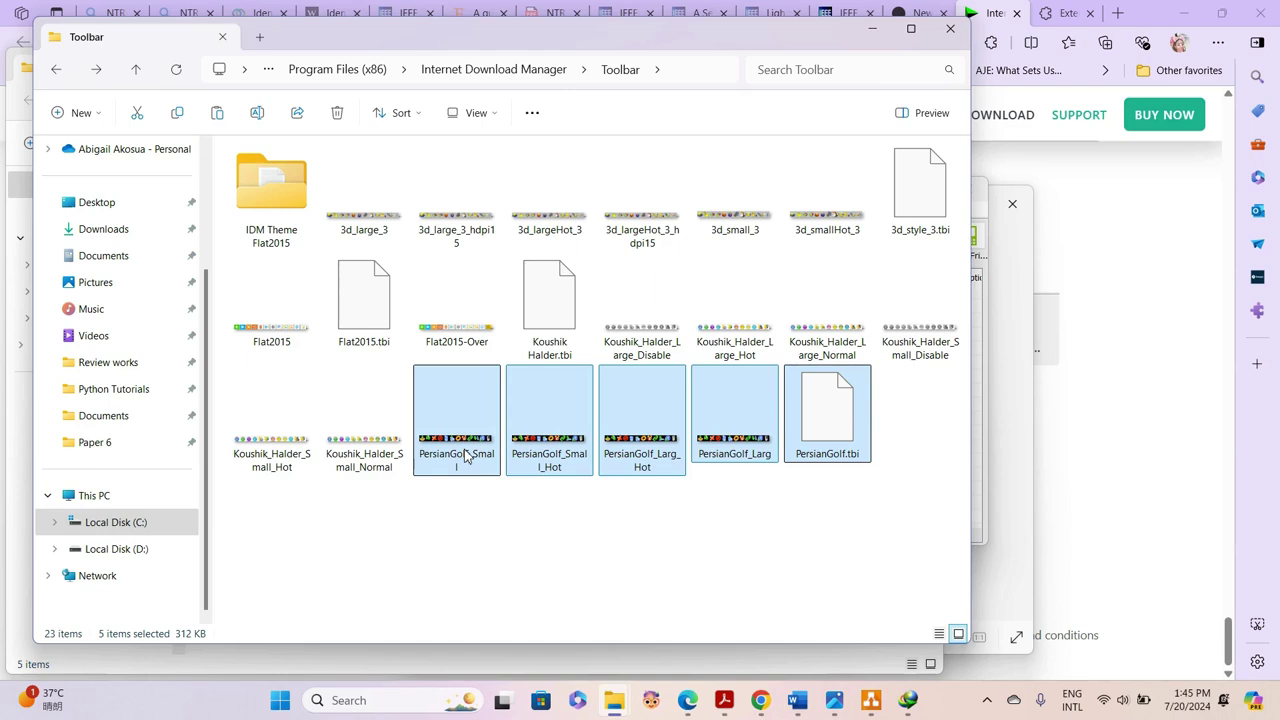
{"action": "key", "text": "shift+Delete"}
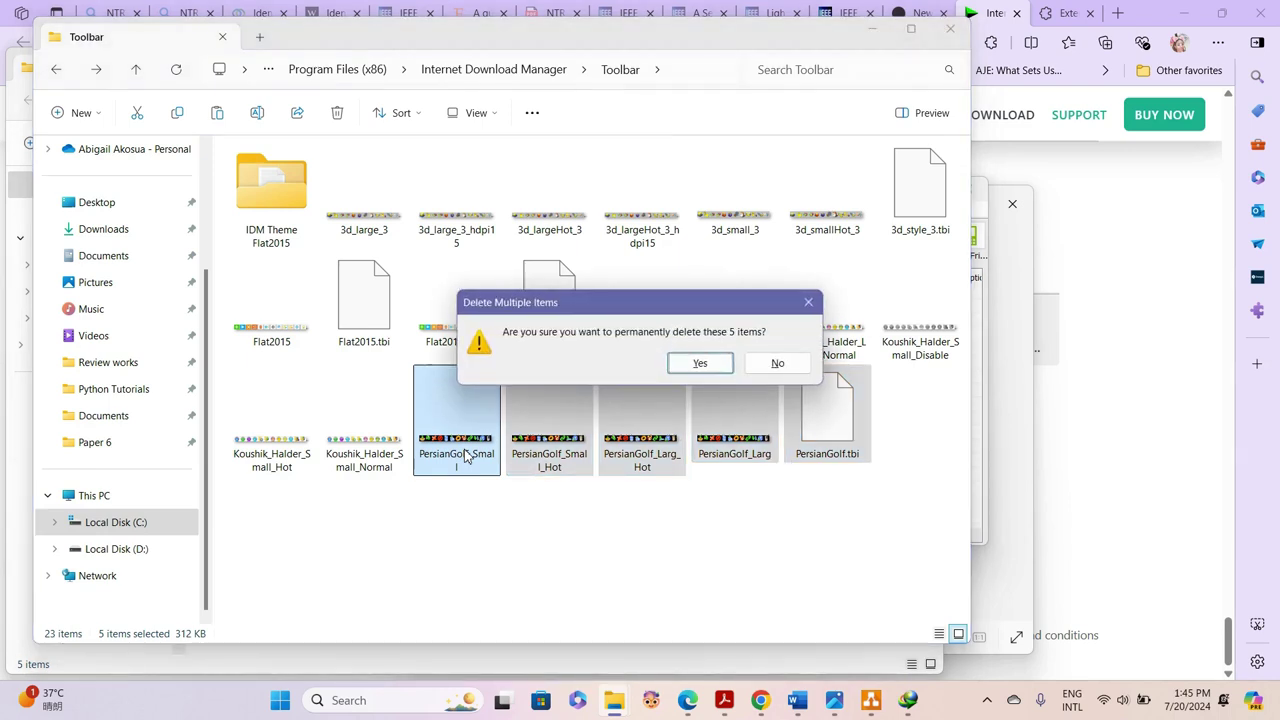
{"action": "left_click", "coordinate": [699, 362]}
{"action": "left_click", "coordinate": [613, 316]}
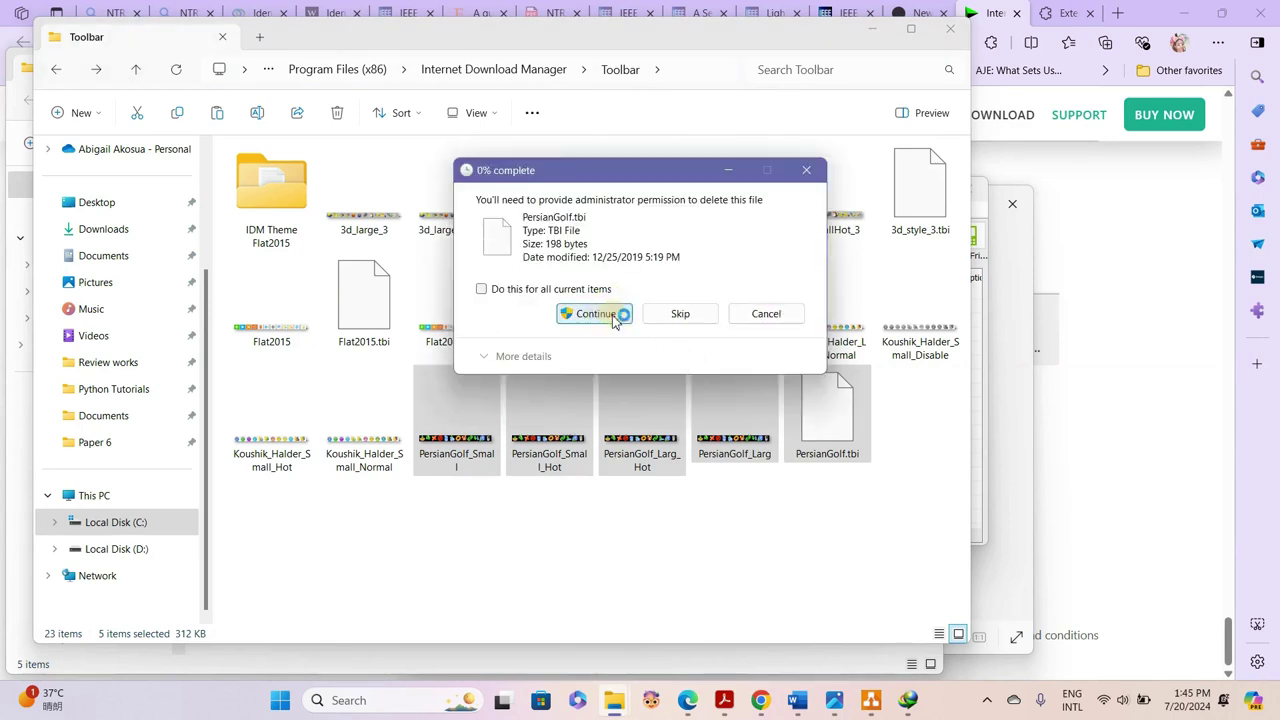
{"action": "left_click", "coordinate": [482, 303]}
{"action": "left_click", "coordinate": [596, 327]}
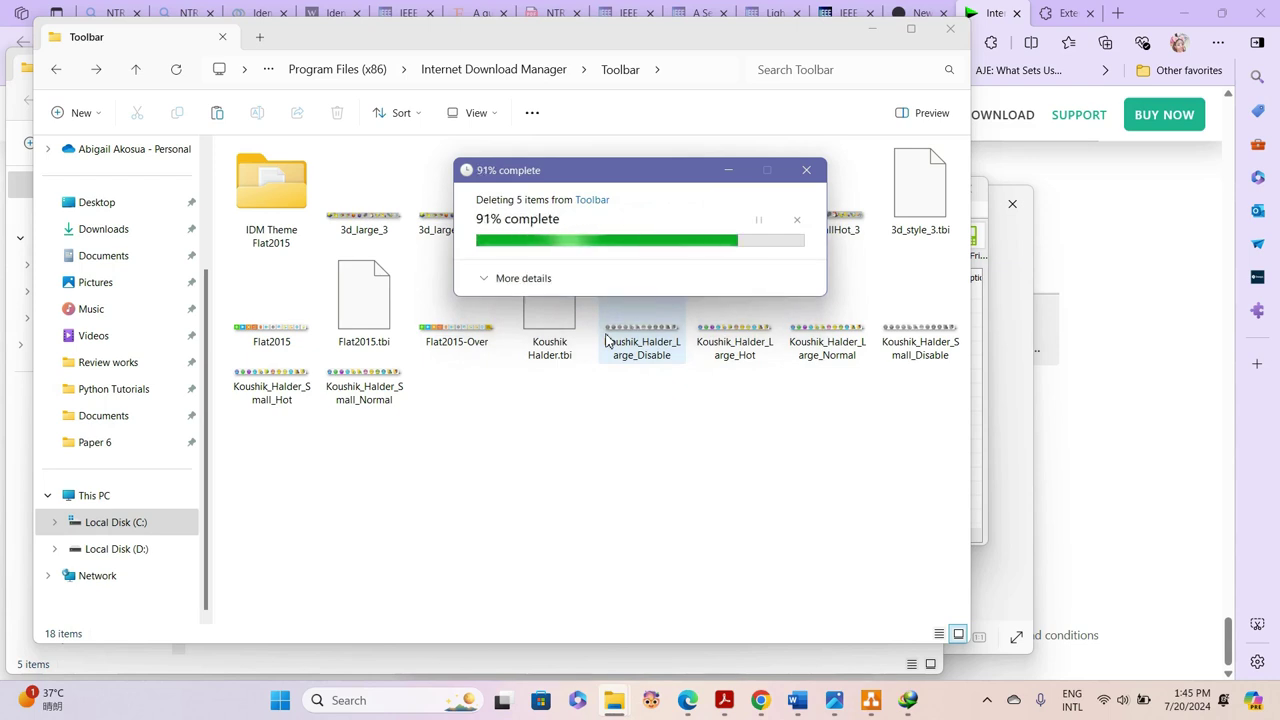
{"action": "left_click", "coordinate": [951, 36]}
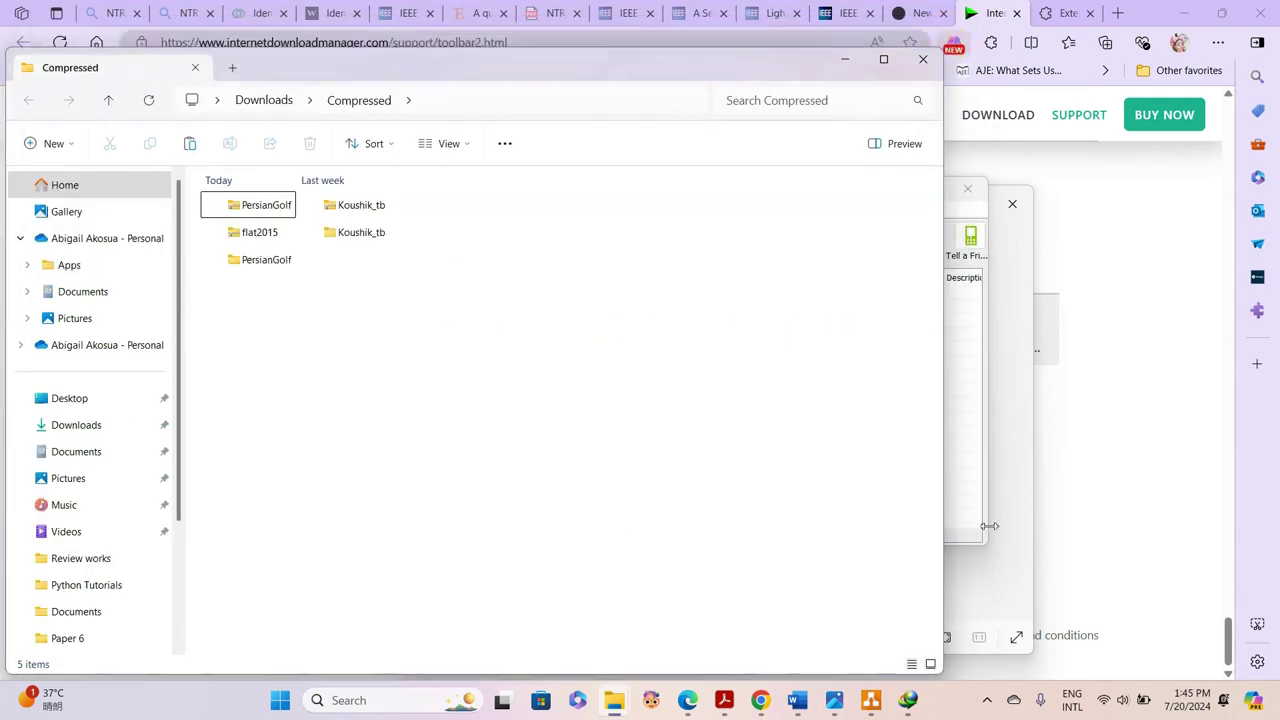
- Close Internet Download Manager and exit it from the system tray
{"action": "left_click", "coordinate": [908, 700]}
{"action": "left_click", "coordinate": [967, 190]}
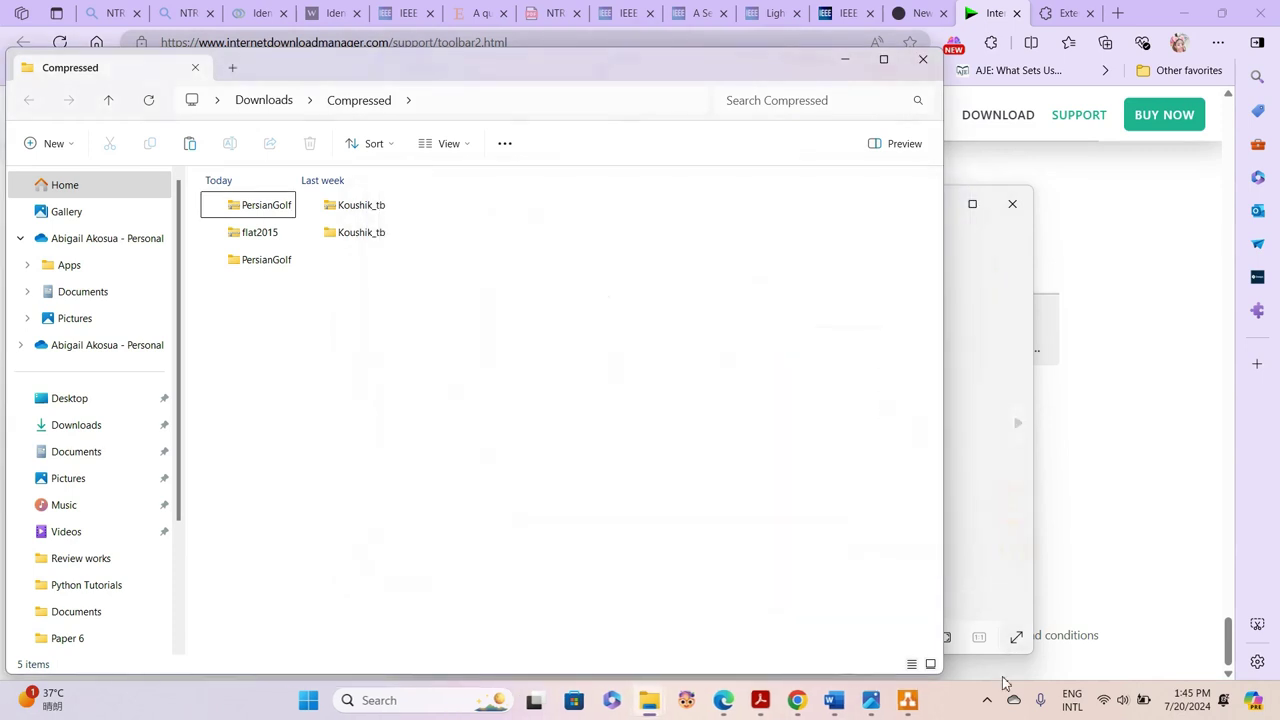
{"action": "left_click", "coordinate": [988, 700]}
{"action": "right_click", "coordinate": [954, 617]}
{"action": "left_click", "coordinate": [990, 601]}
{"action": "left_click", "coordinate": [985, 703]}
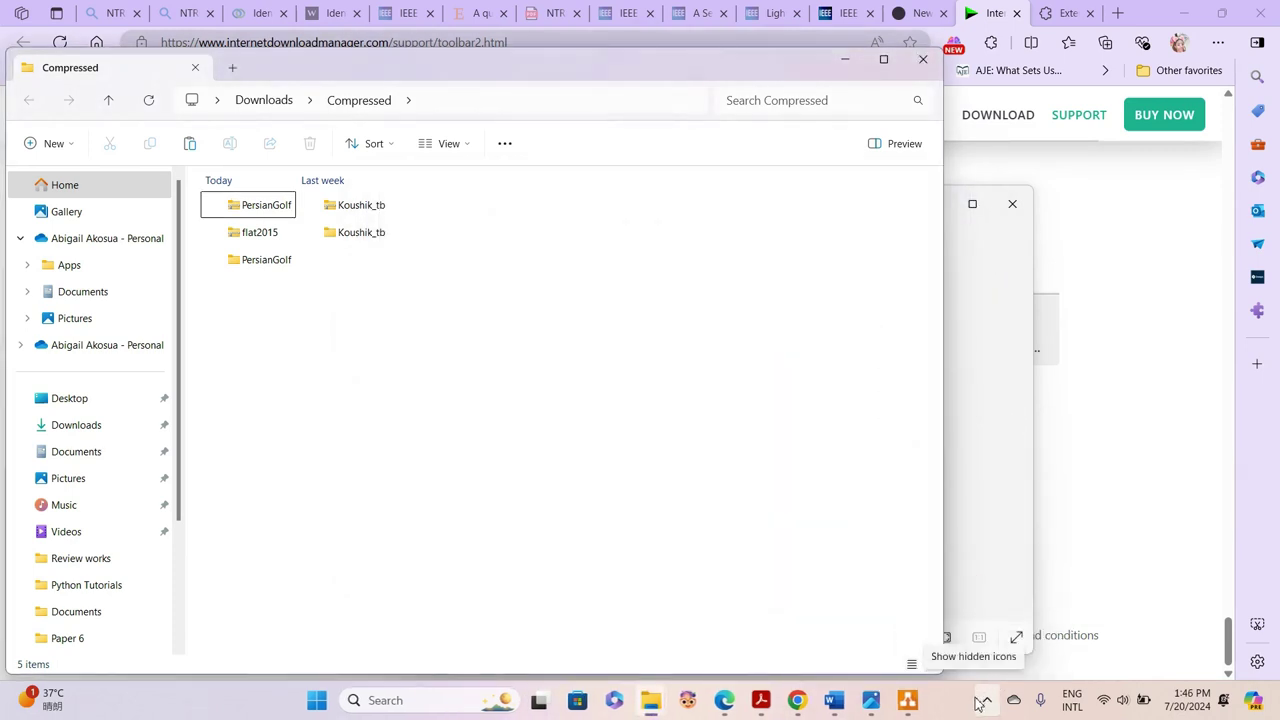
- Permanently delete the duplicate PersianGolf folder and bring up the PersianGolf zip's context menu
{"action": "left_click", "coordinate": [277, 265]}
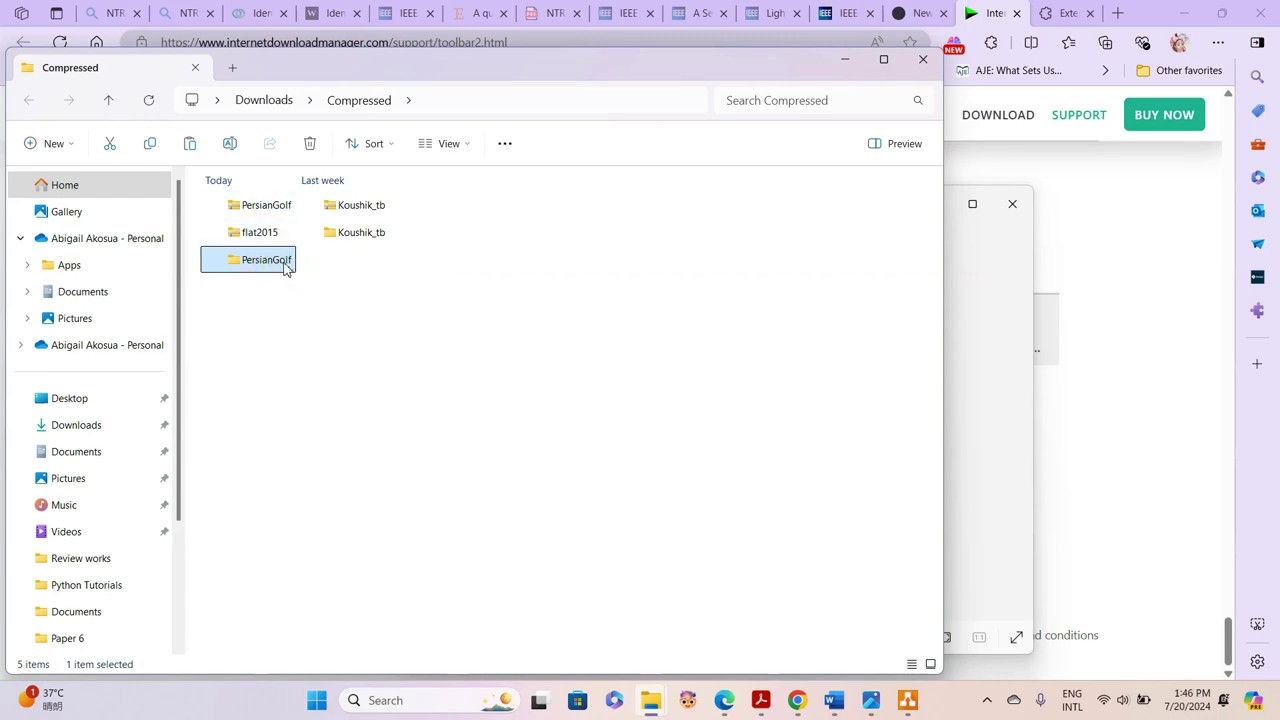
{"action": "key", "text": "shift+Delete"}
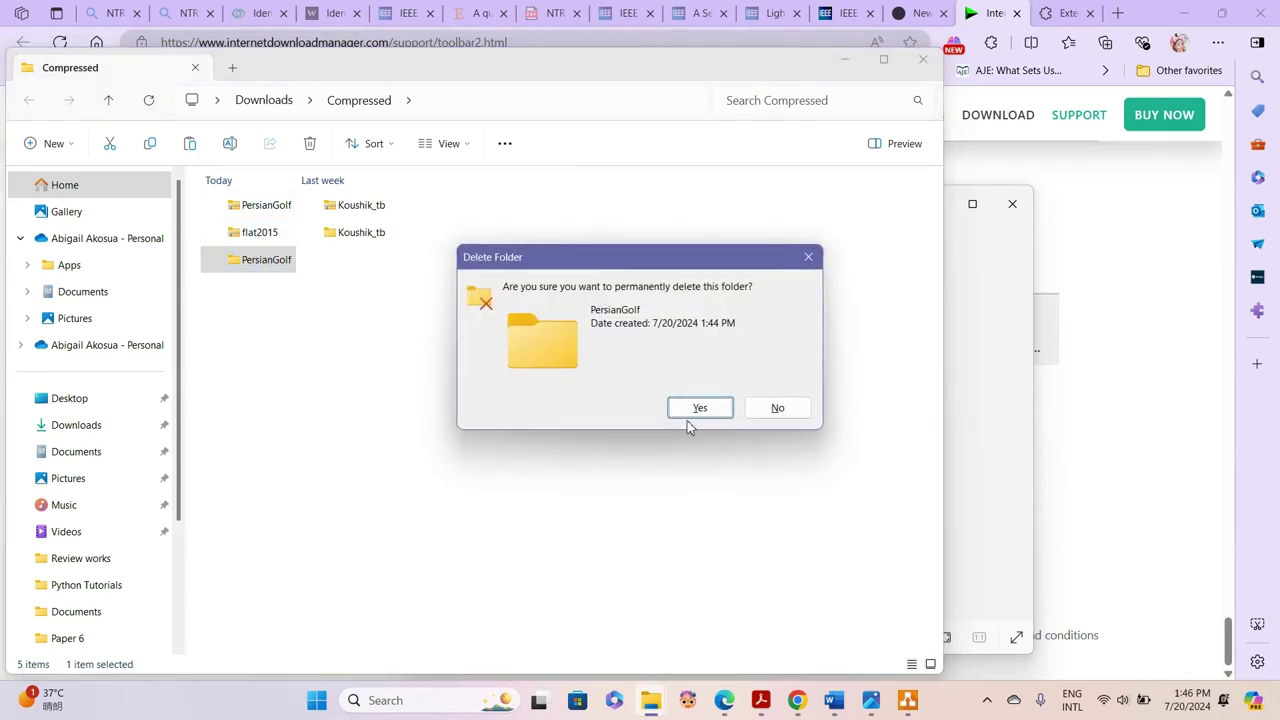
{"action": "left_click", "coordinate": [690, 413]}
{"action": "left_click", "coordinate": [227, 210]}
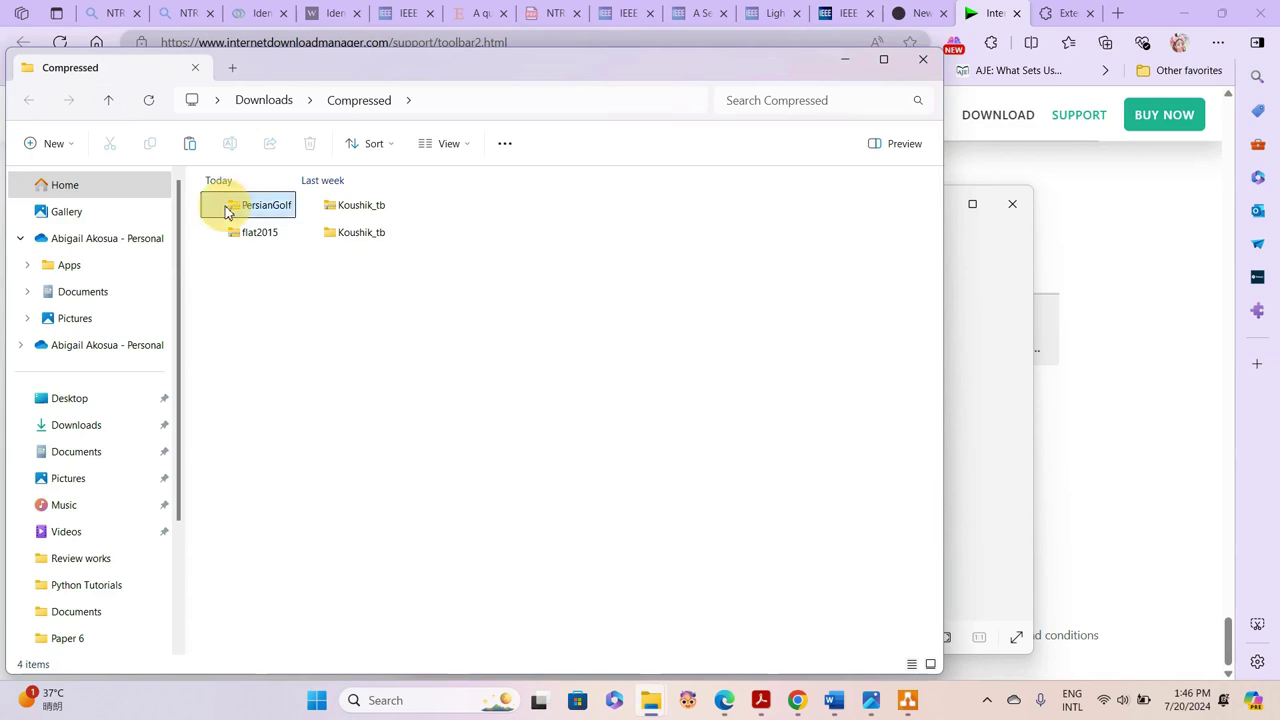
{"action": "right_click", "coordinate": [228, 210]}
{"action": "mouse_move", "coordinate": [253, 222]}
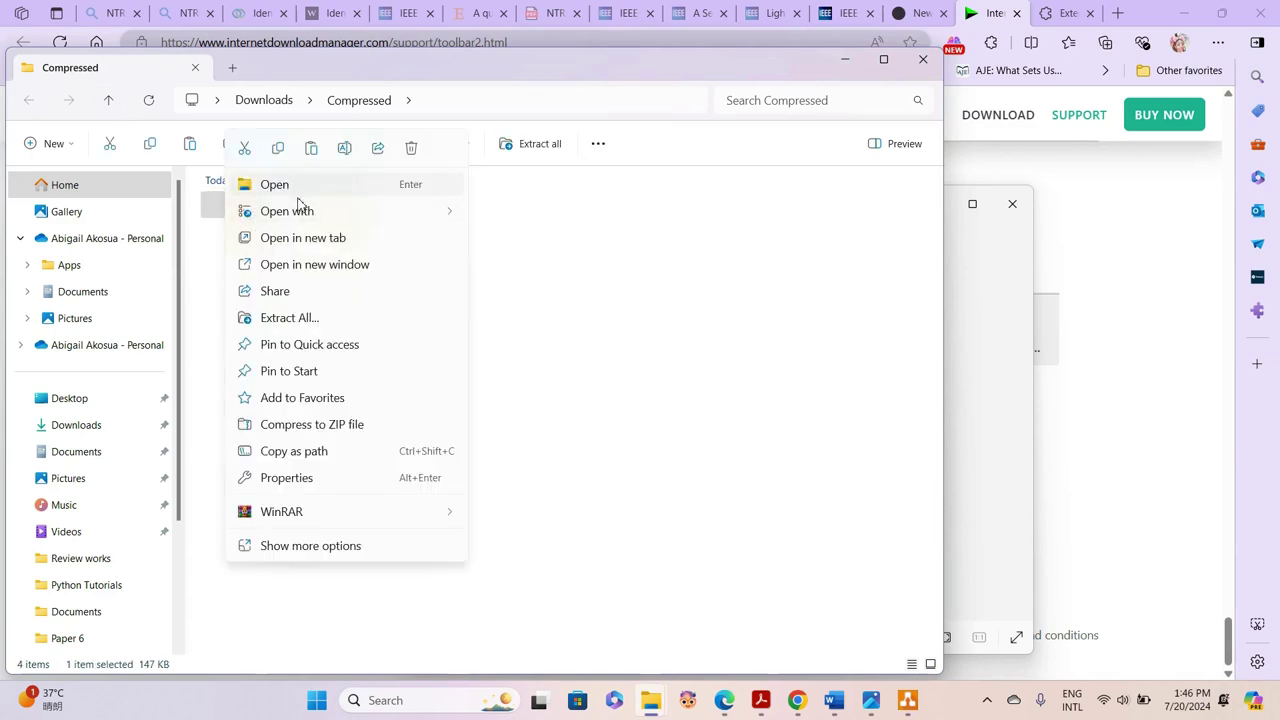
- Extract the PersianGolf archive to C:\Program Files (x86)\Internet Download Manager\Toolbar
{"action": "left_click", "coordinate": [287, 317]}
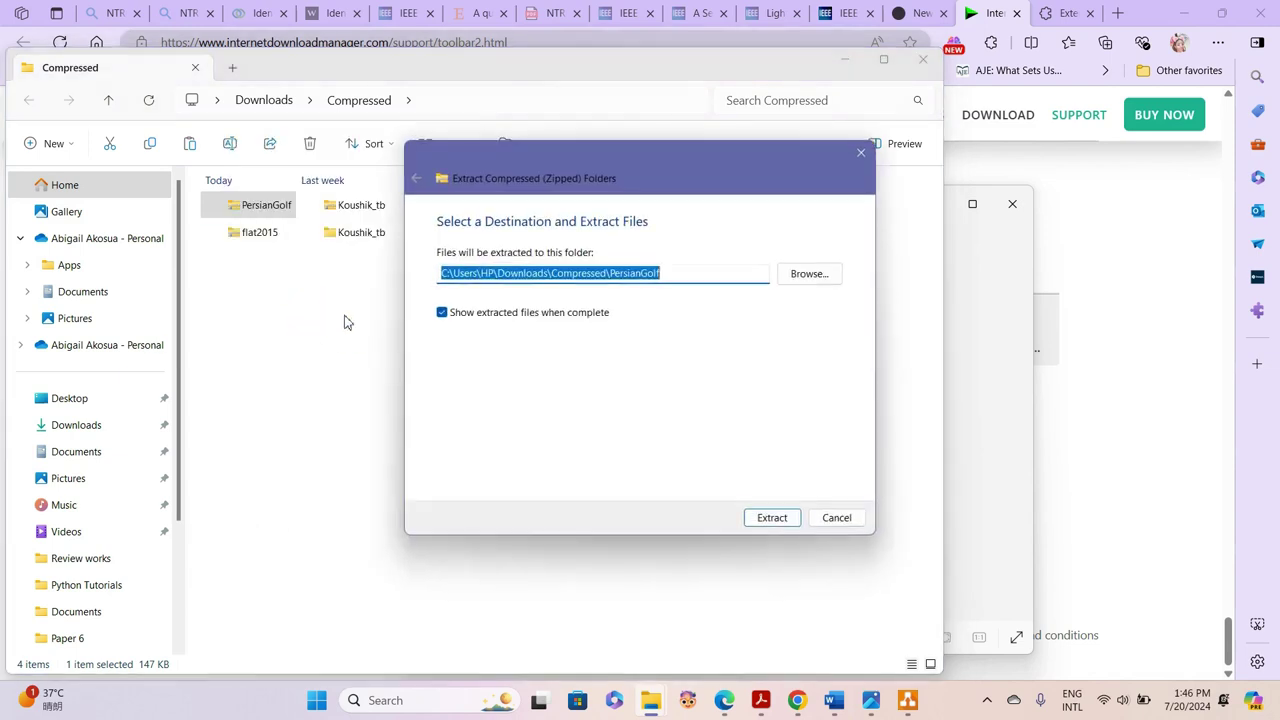
{"action": "left_click", "coordinate": [826, 280]}
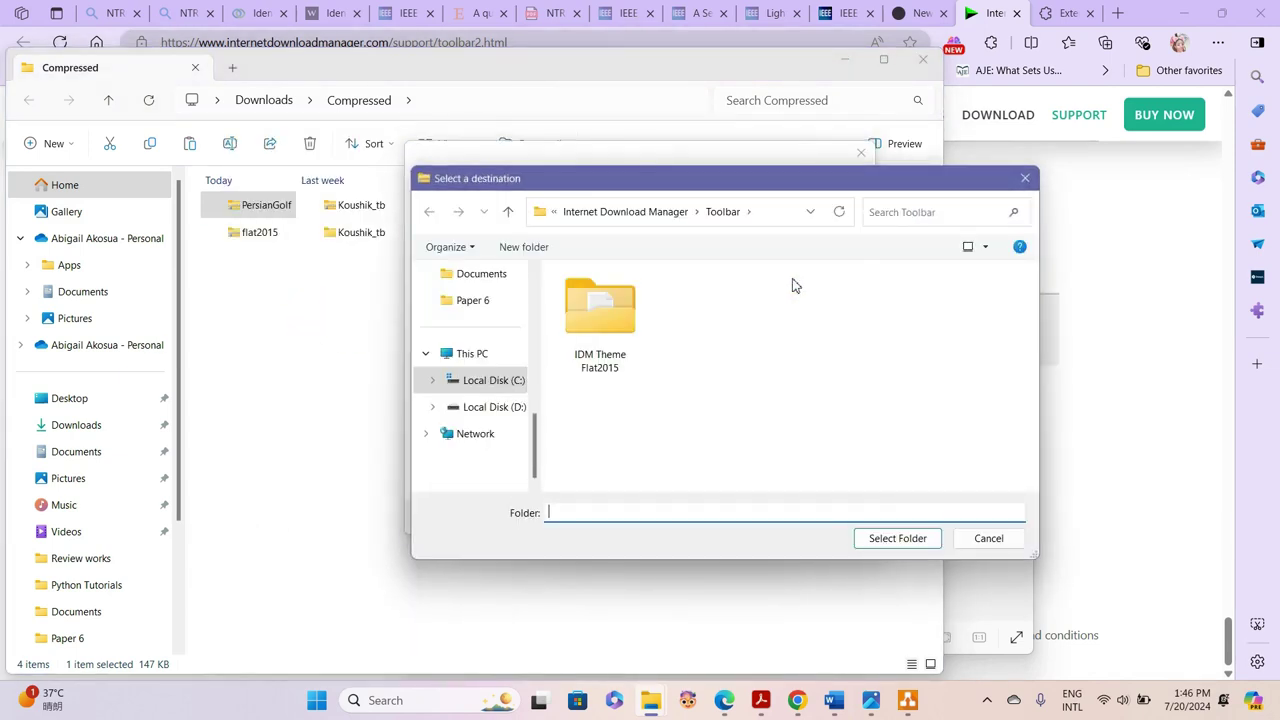
{"action": "left_click", "coordinate": [489, 386]}
{"action": "left_click", "coordinate": [895, 539]}
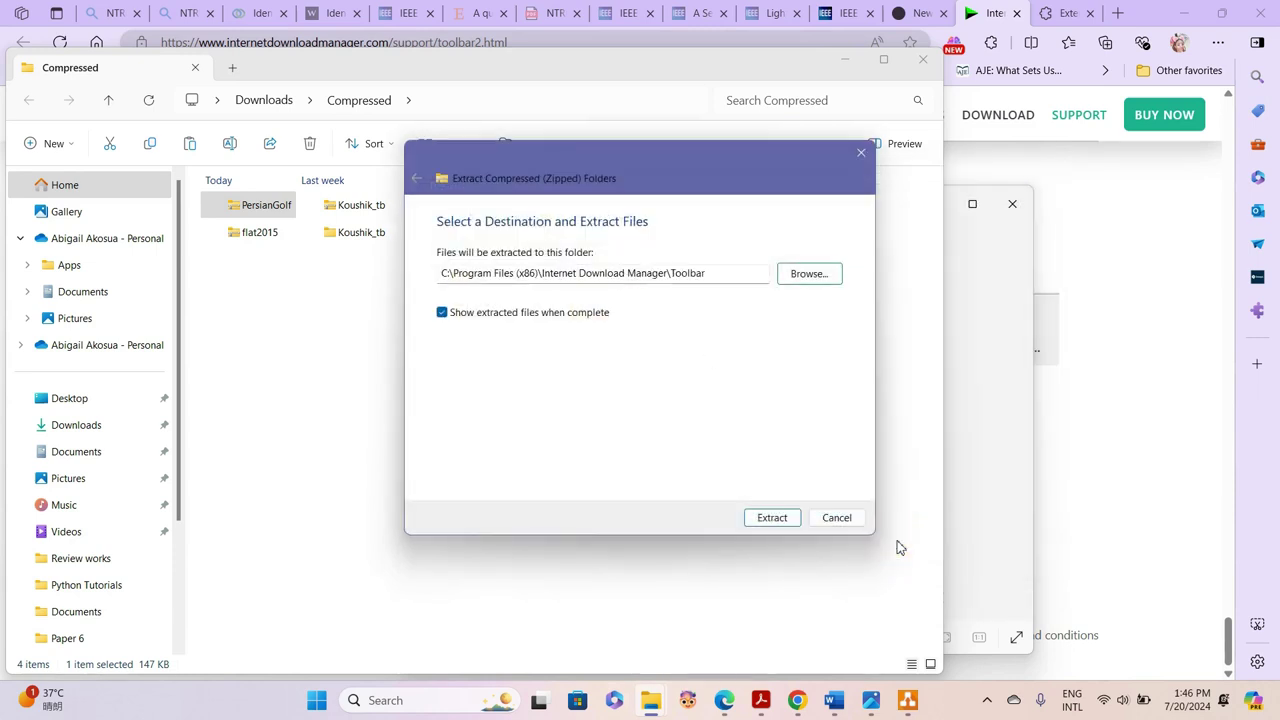
{"action": "left_click", "coordinate": [773, 518]}
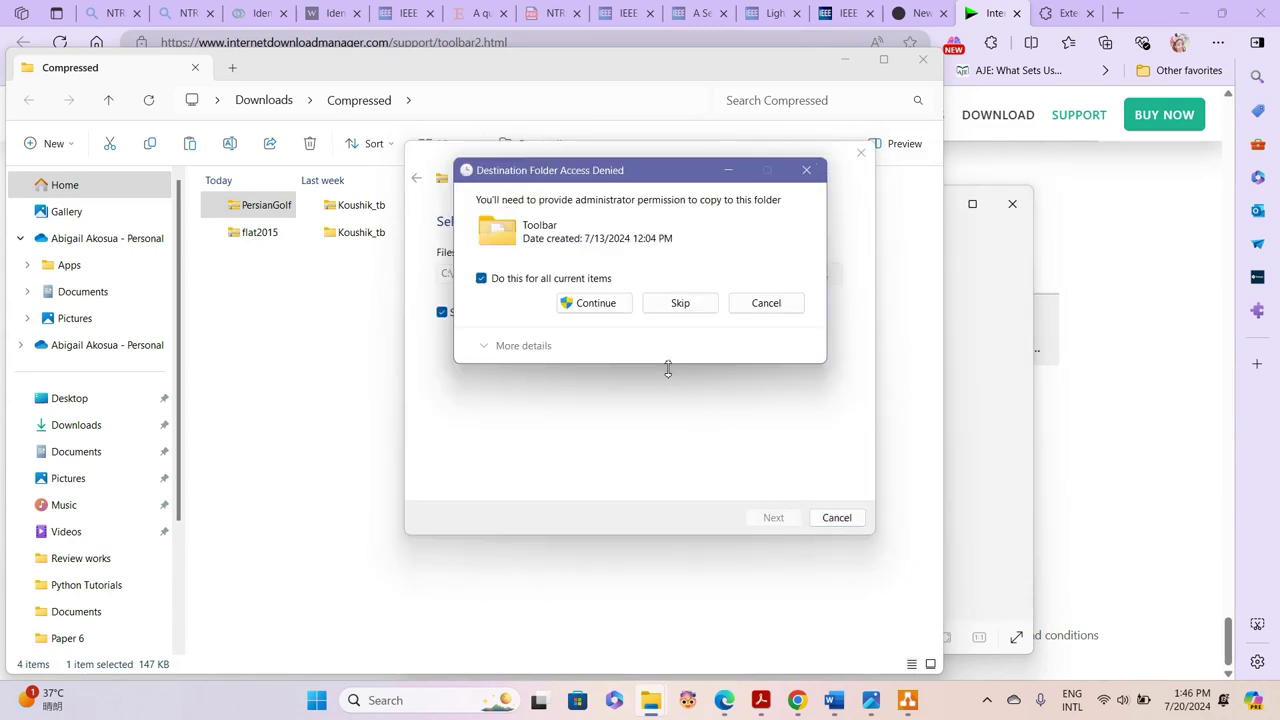
{"action": "left_click", "coordinate": [587, 296]}
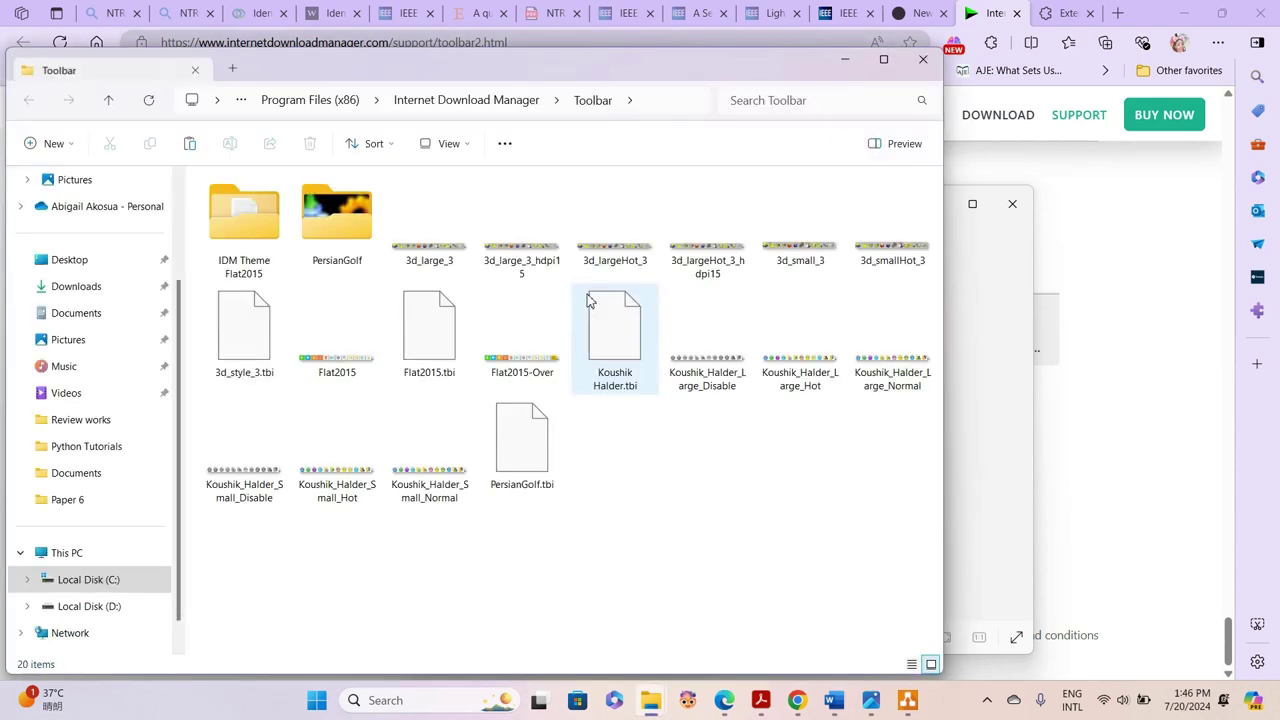
- Move the four PersianGolf images from the extracted folder up into the Toolbar folder
{"action": "double_click", "coordinate": [357, 244]}
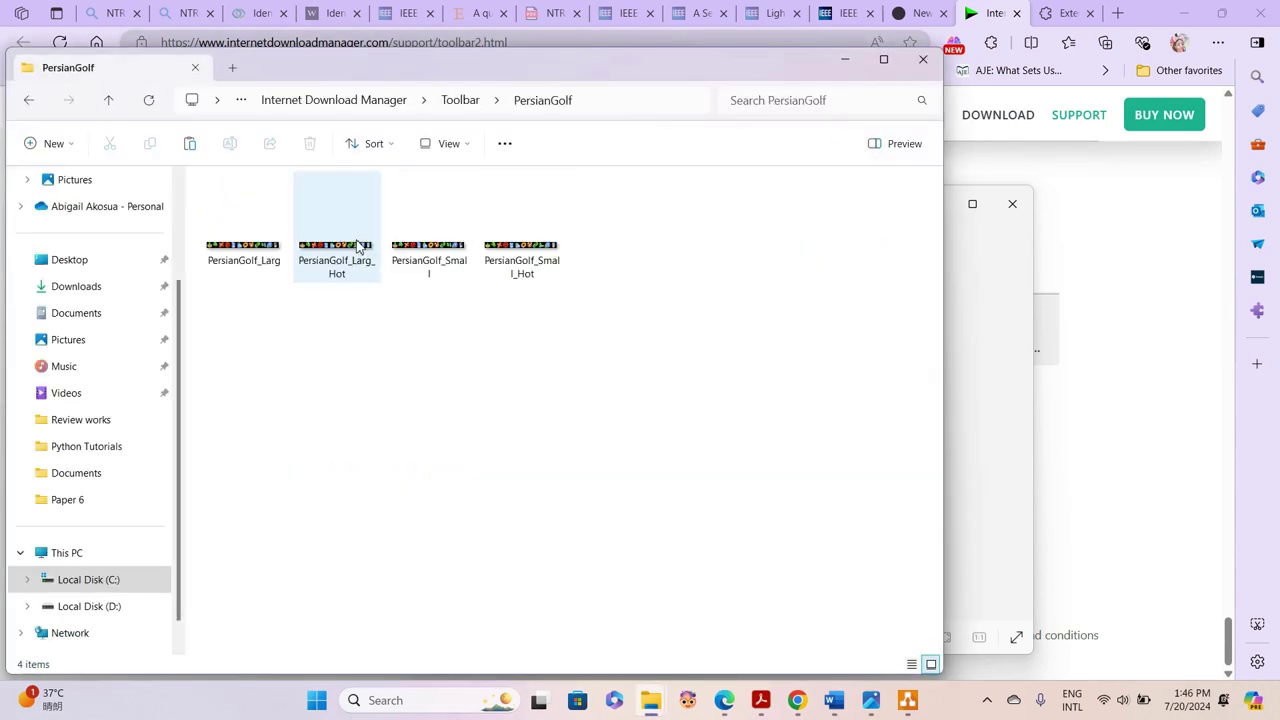
{"action": "left_click_drag", "start_coordinate": [615, 296], "coordinate": [218, 250]}
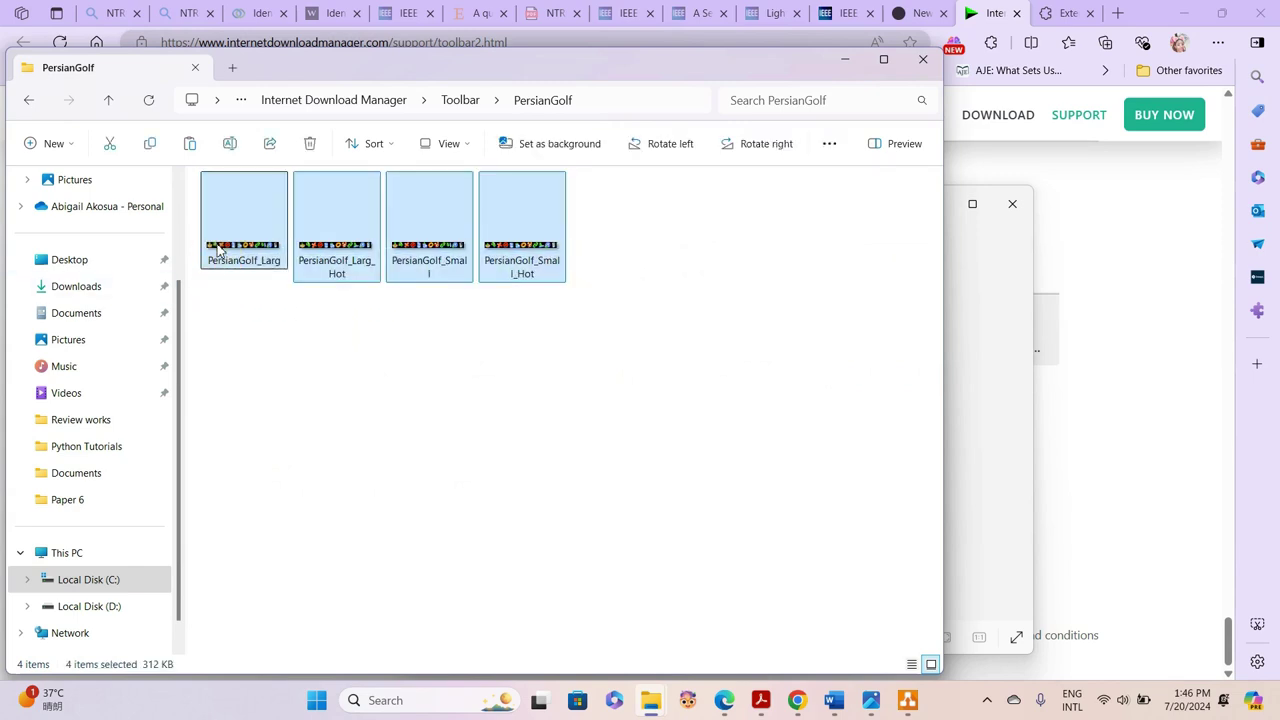
{"action": "left_click", "coordinate": [29, 100]}
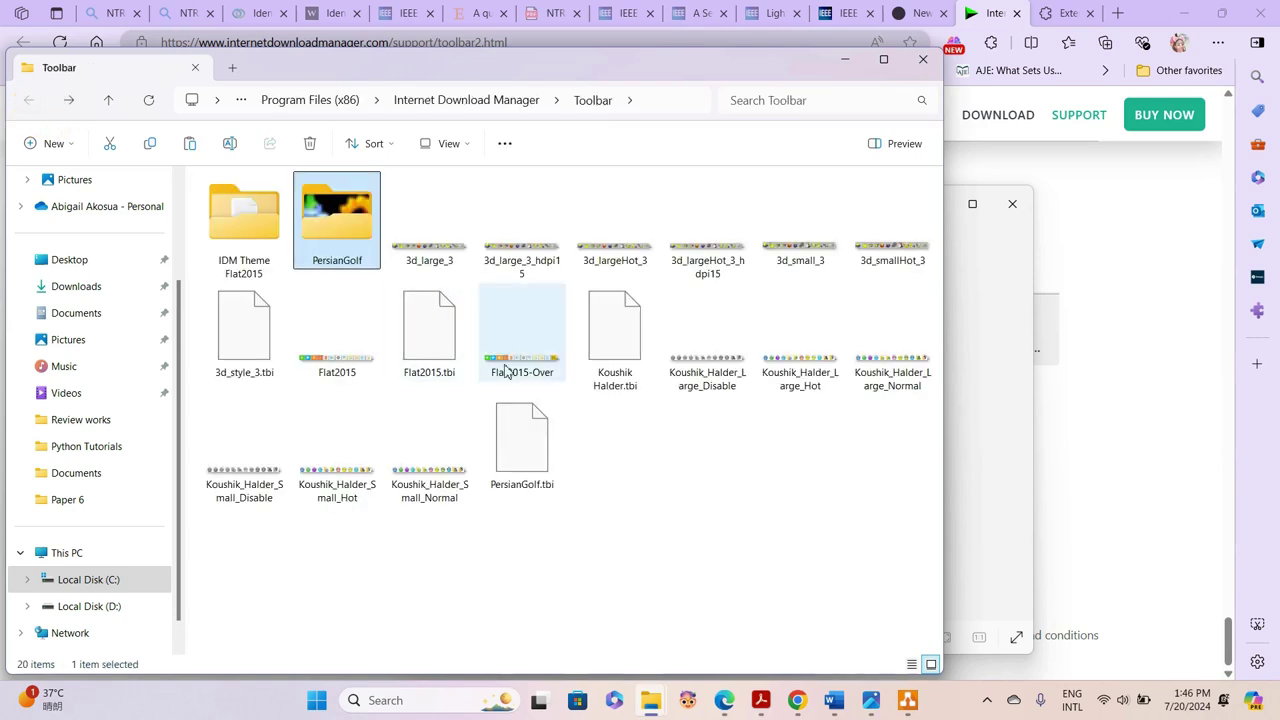
{"action": "left_click", "coordinate": [669, 487]}
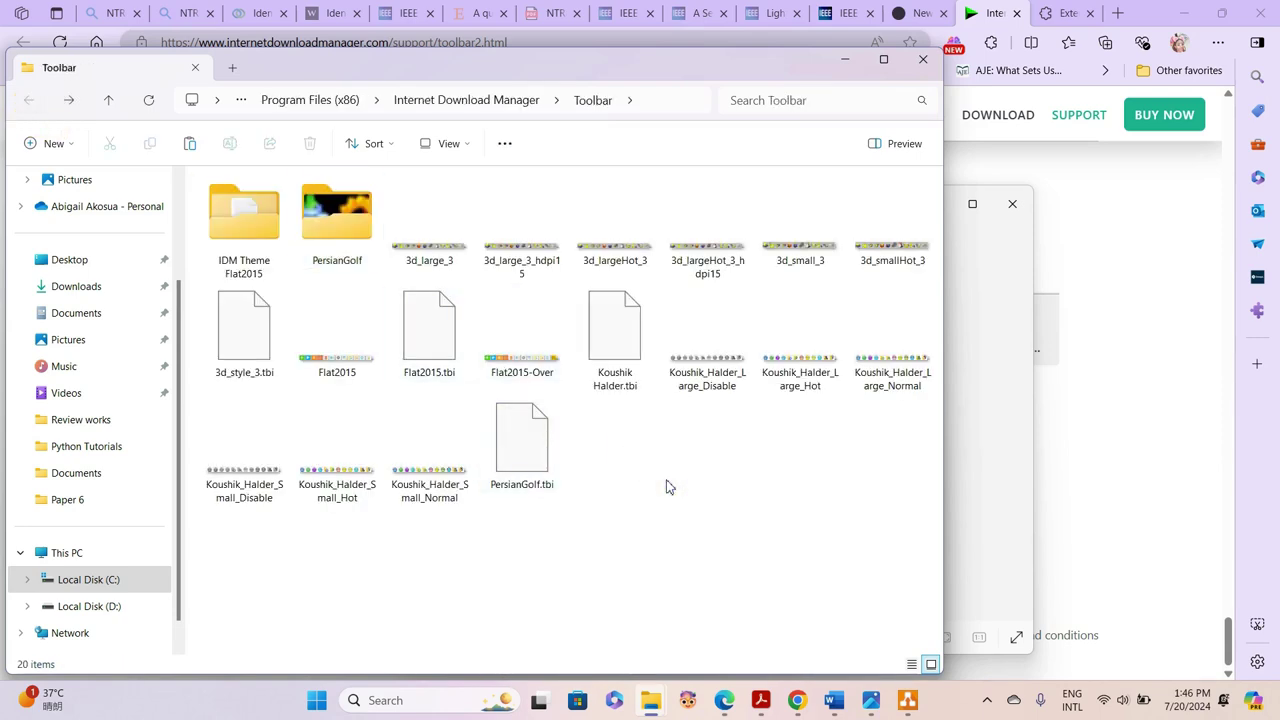
{"action": "key", "text": "ctrl+v"}
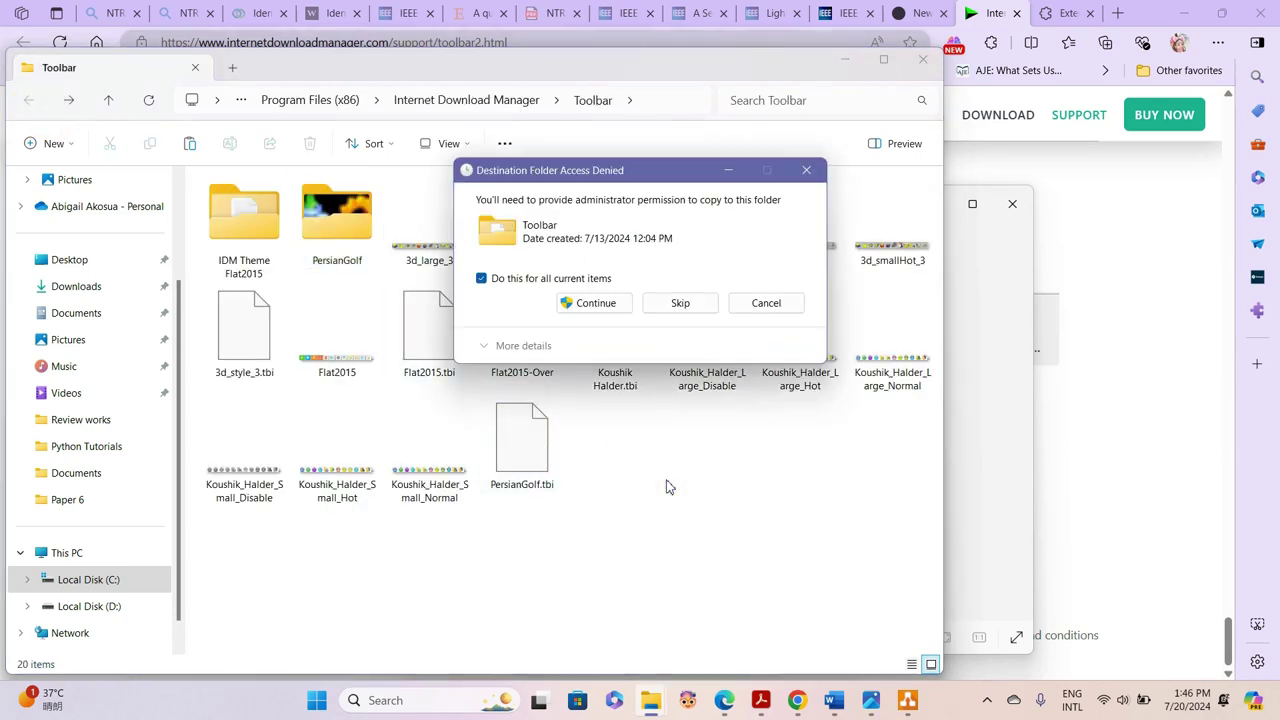
{"action": "left_click", "coordinate": [594, 303]}
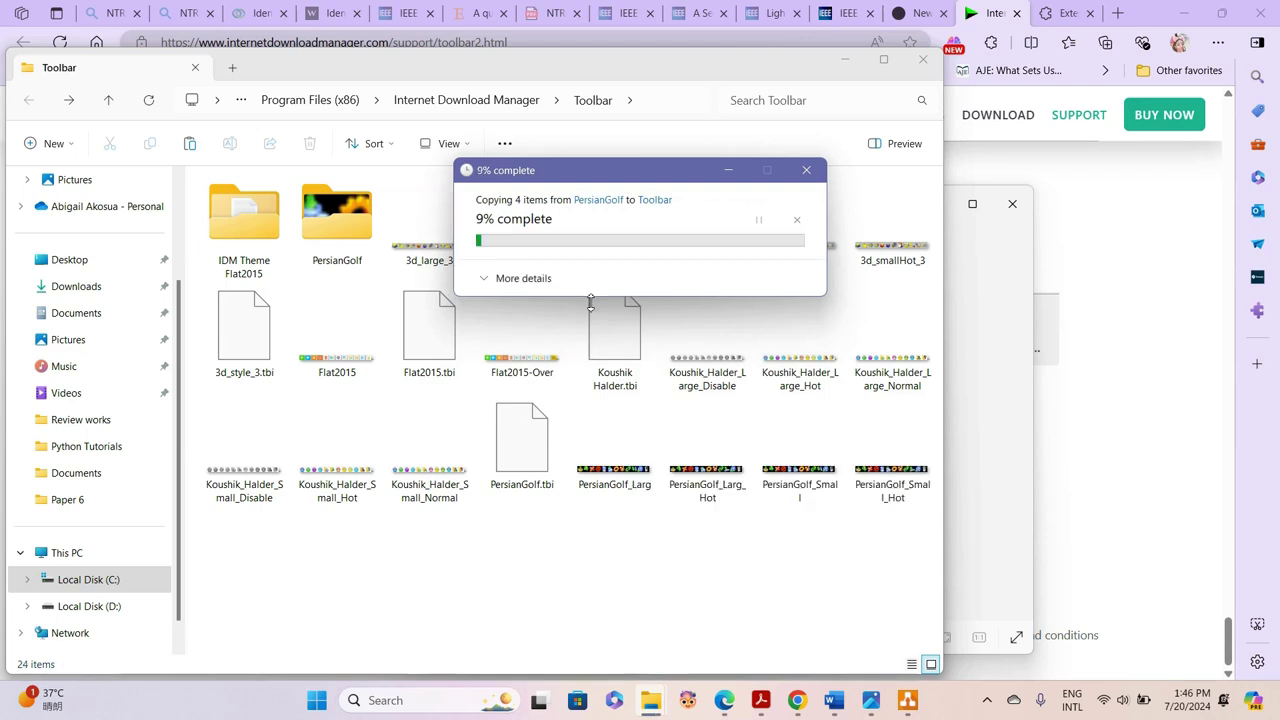
- Launch Internet Download Manager by searching 'idm', and dismiss the startup tip
{"action": "left_click", "coordinate": [988, 702]}
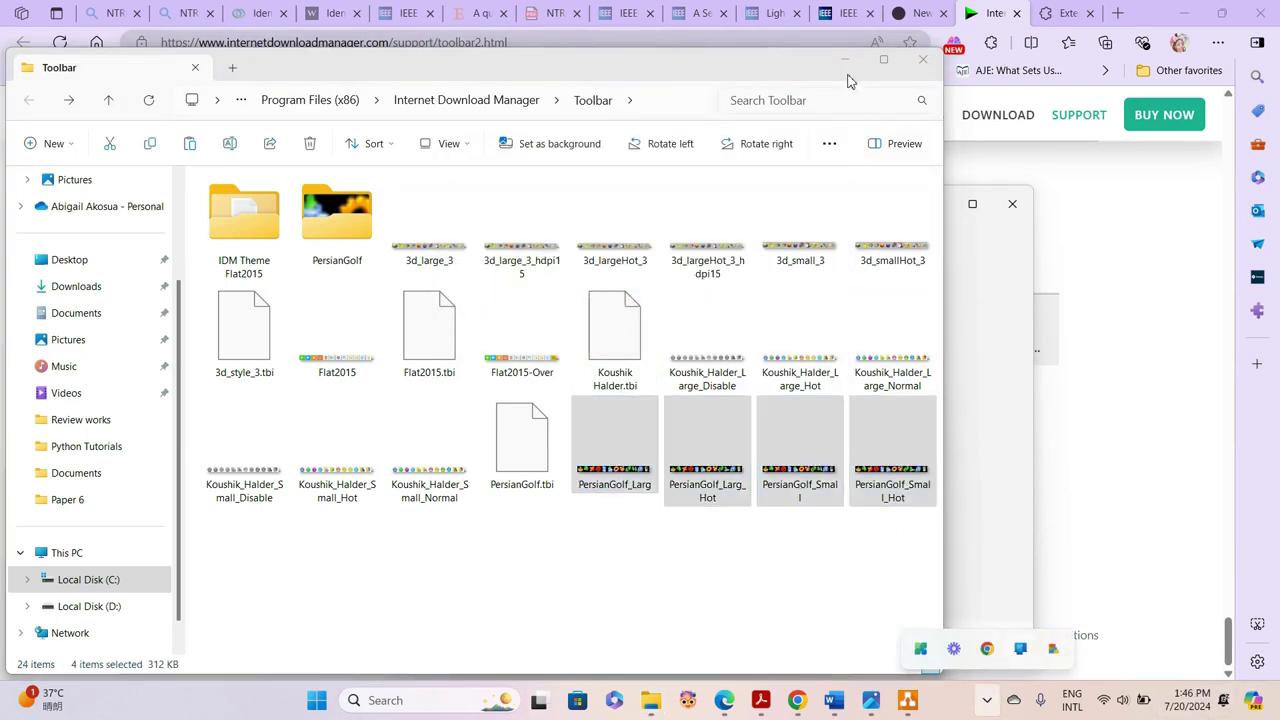
{"action": "left_click", "coordinate": [423, 695]}
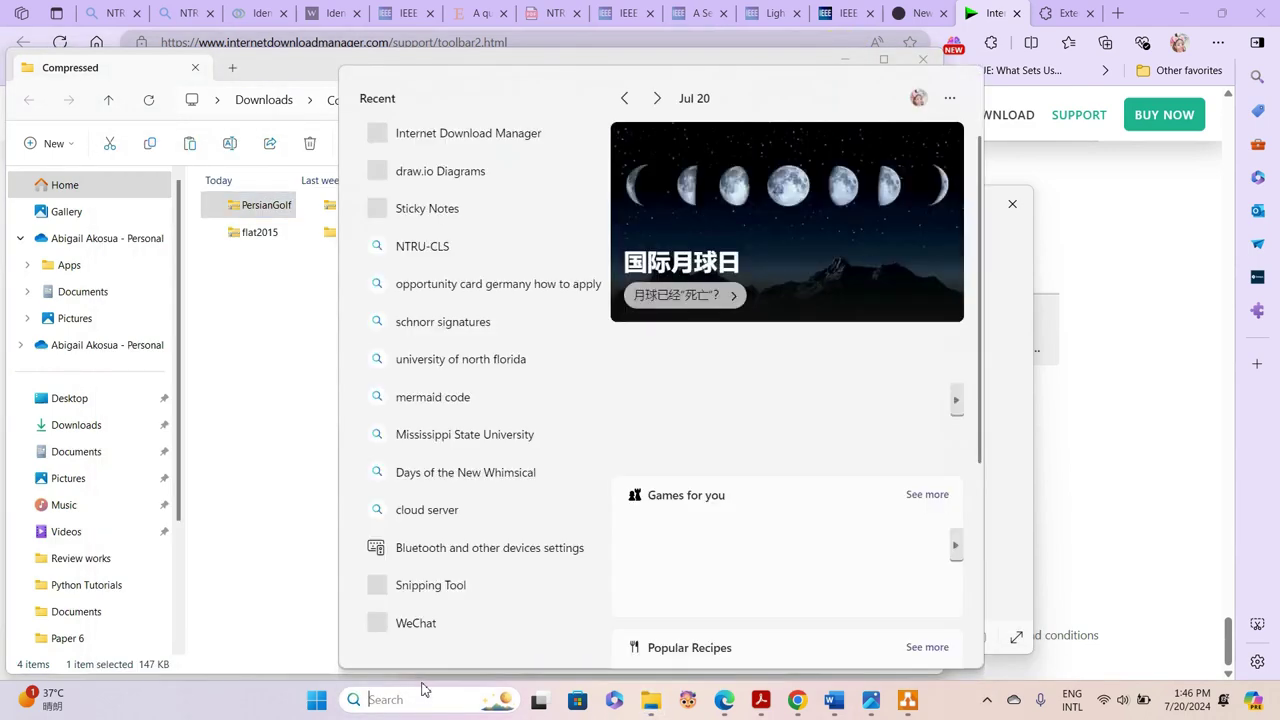
{"action": "type", "text": "ism"}
{"action": "key", "text": "BackSpace"}
{"action": "key", "text": "BackSpace"}
{"action": "key", "text": "BackSpace"}
{"action": "type", "text": "idm"}
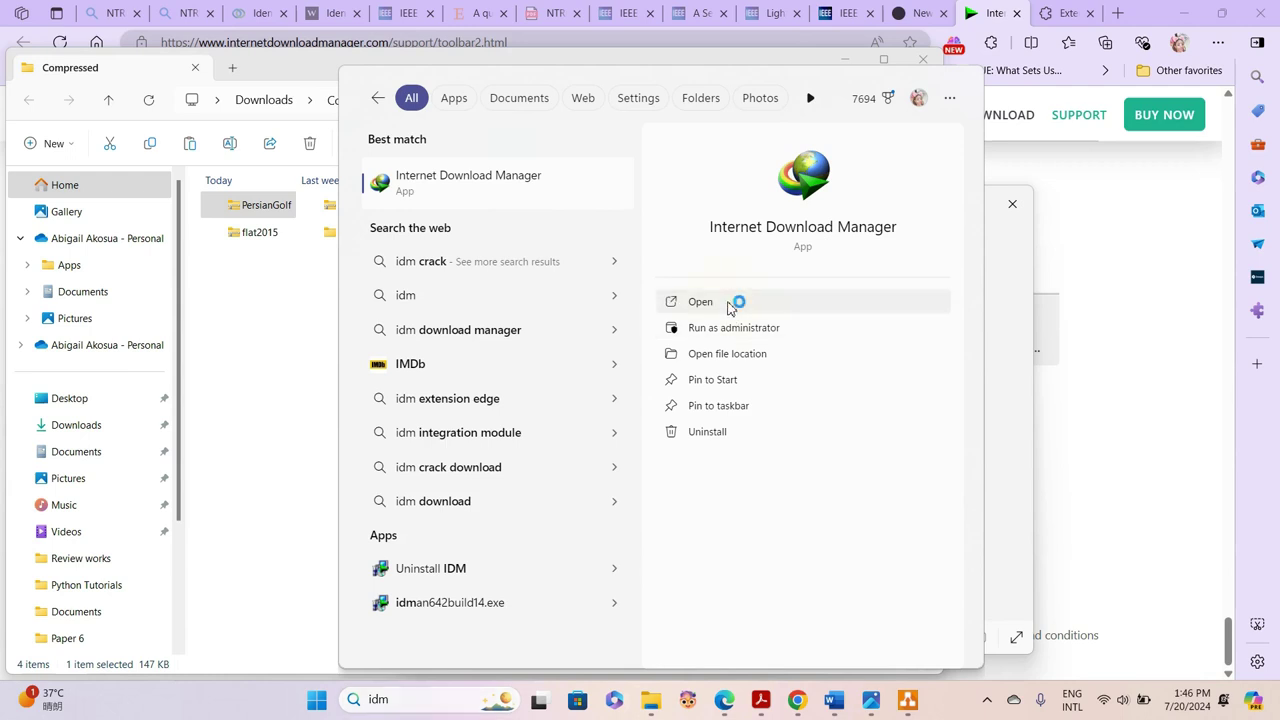
{"action": "left_click", "coordinate": [733, 301]}
{"action": "left_click", "coordinate": [775, 466]}
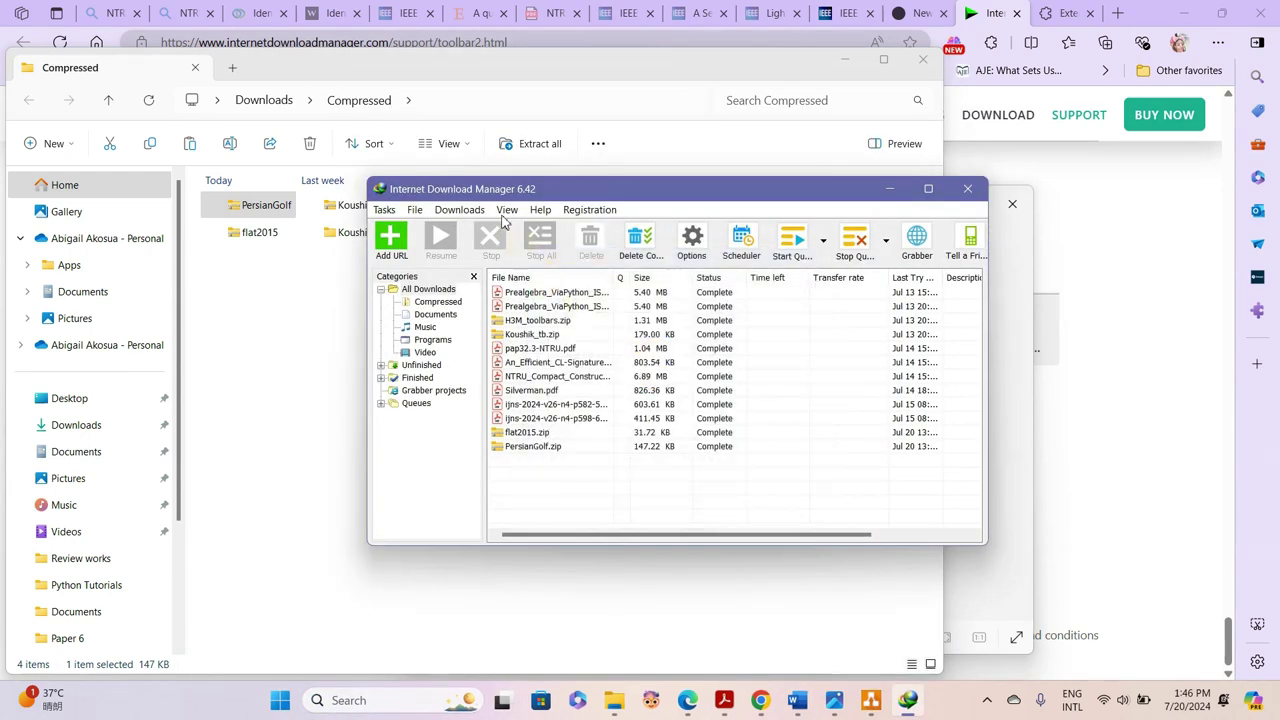
- Switch IDM's toolbar to the Persian Golf style under View > Toolbar
{"action": "left_click", "coordinate": [498, 213]}
{"action": "mouse_move", "coordinate": [521, 263]}
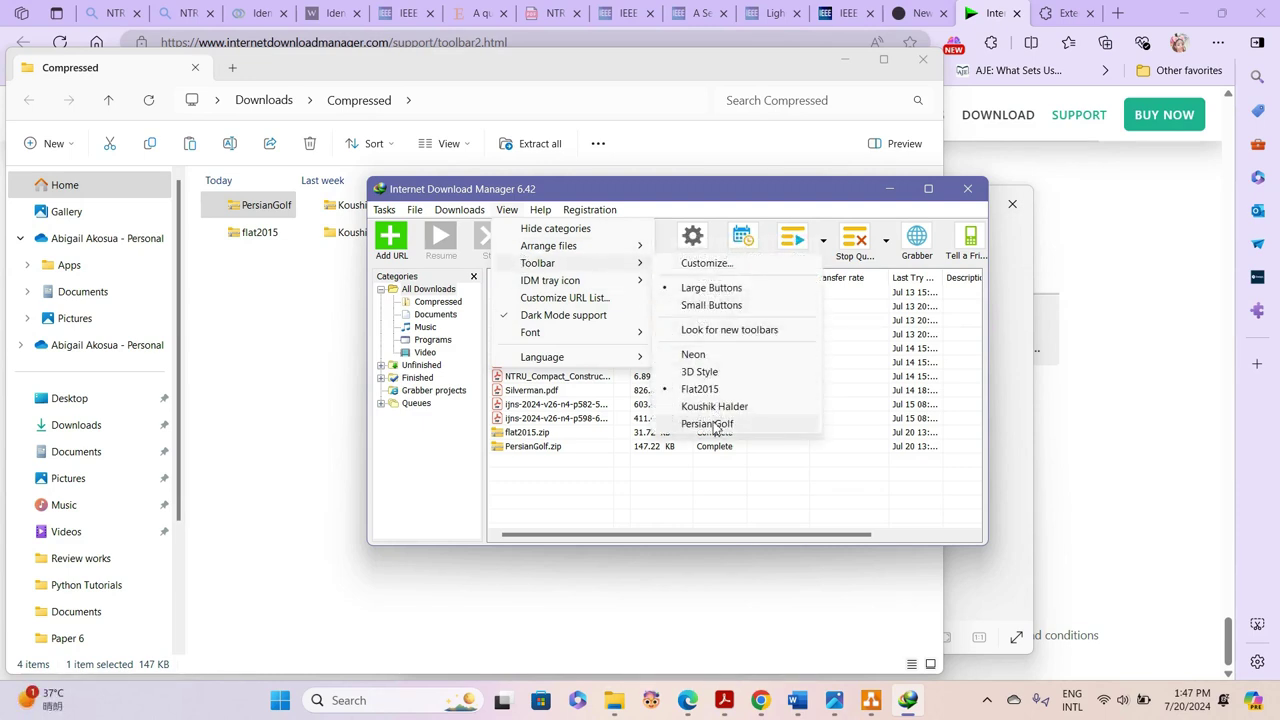
{"action": "left_click", "coordinate": [714, 425]}
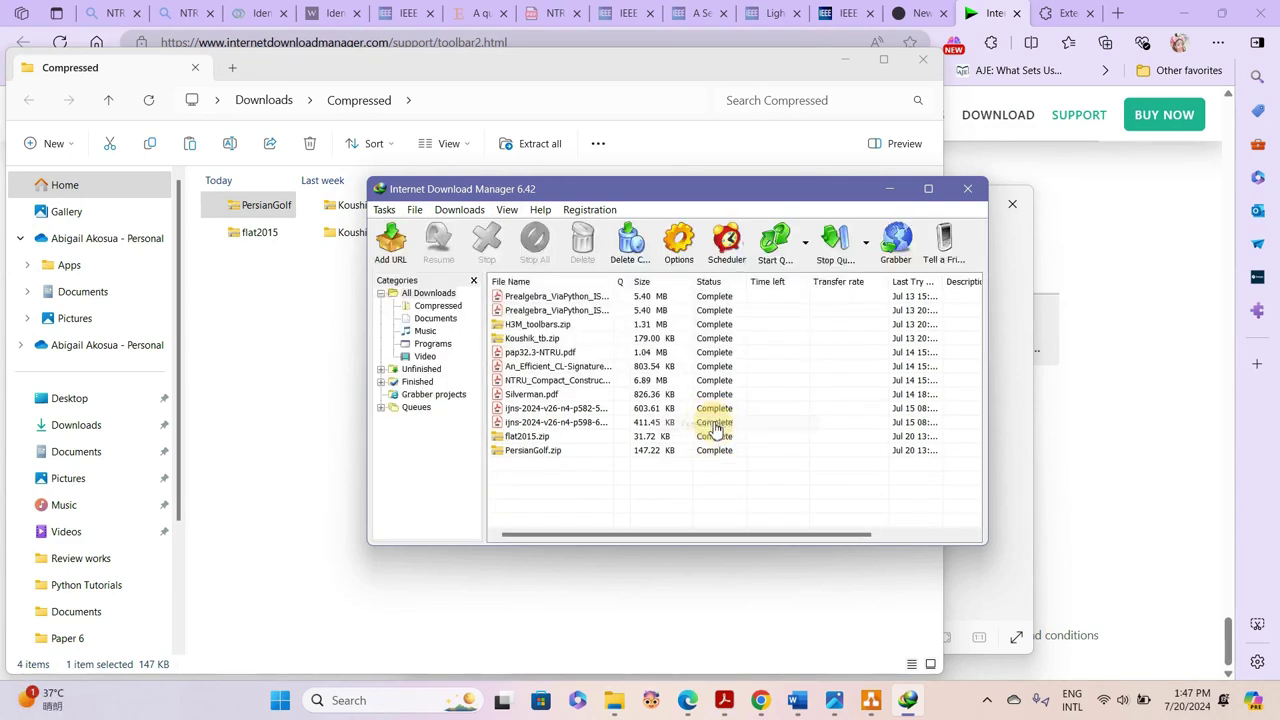
{"action": "left_click", "coordinate": [507, 210]}
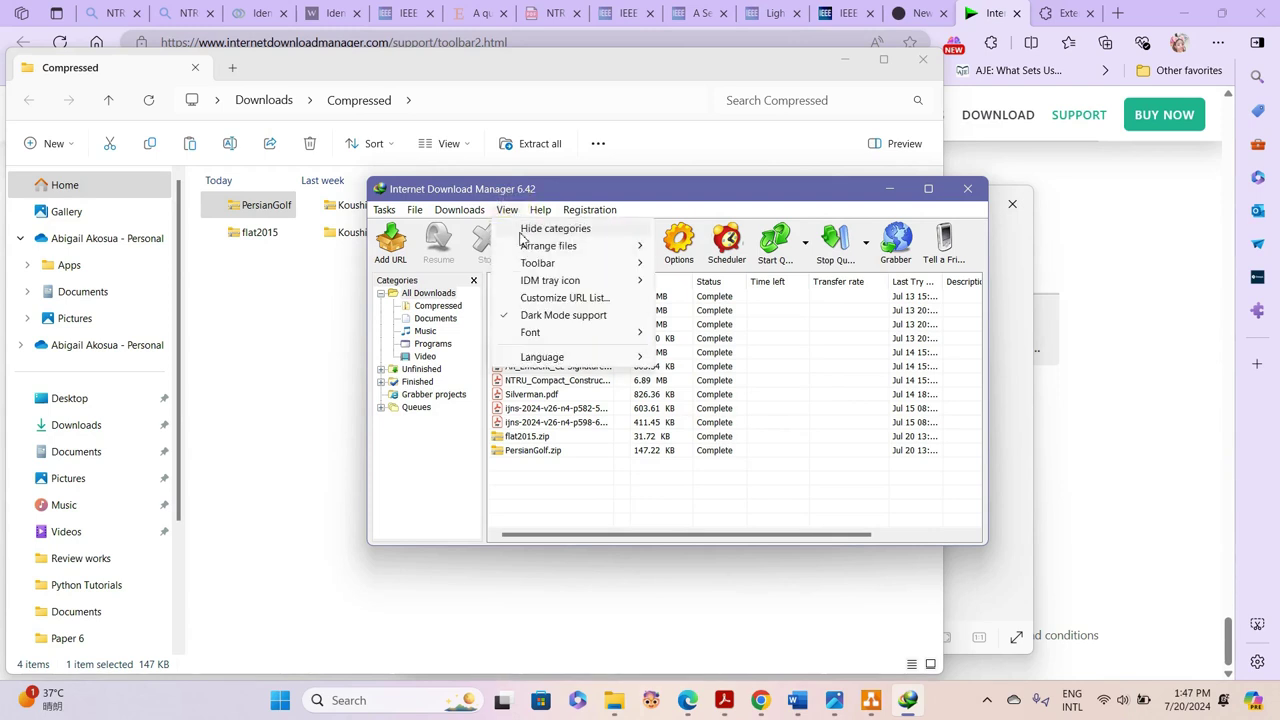
{"action": "mouse_move", "coordinate": [541, 287]}
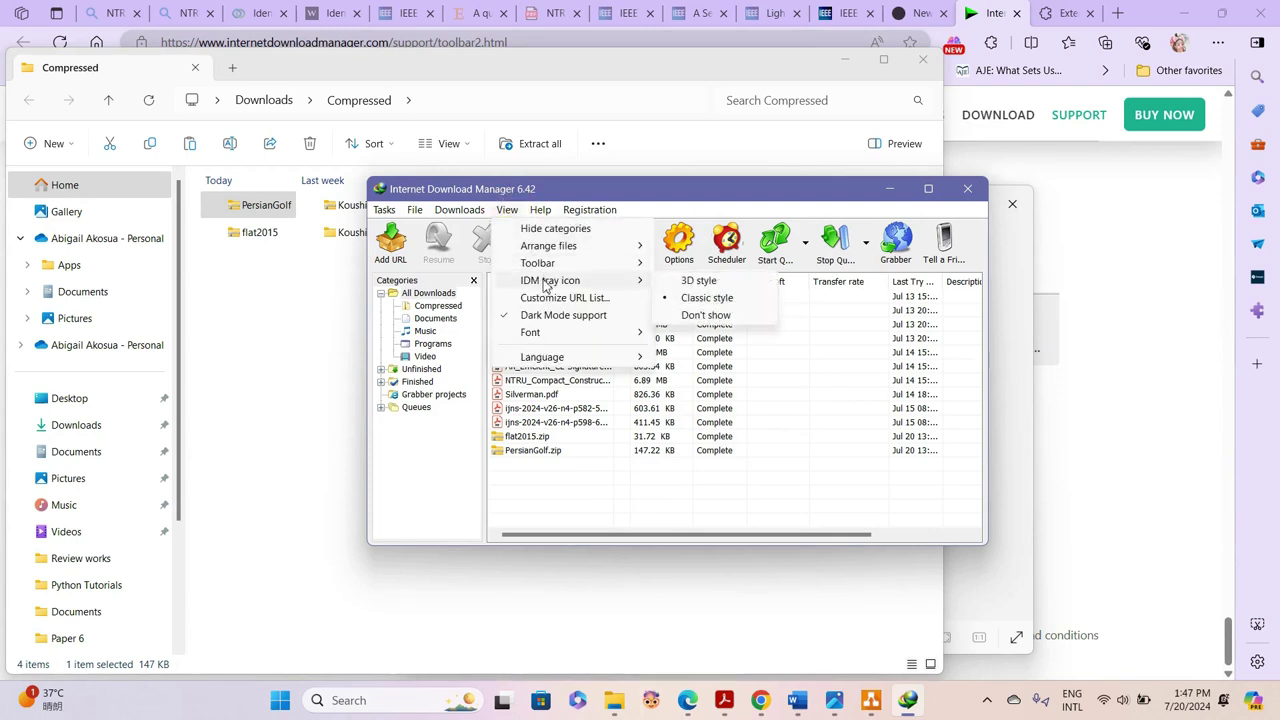
{"action": "mouse_move", "coordinate": [558, 263]}
{"action": "left_click", "coordinate": [697, 308]}
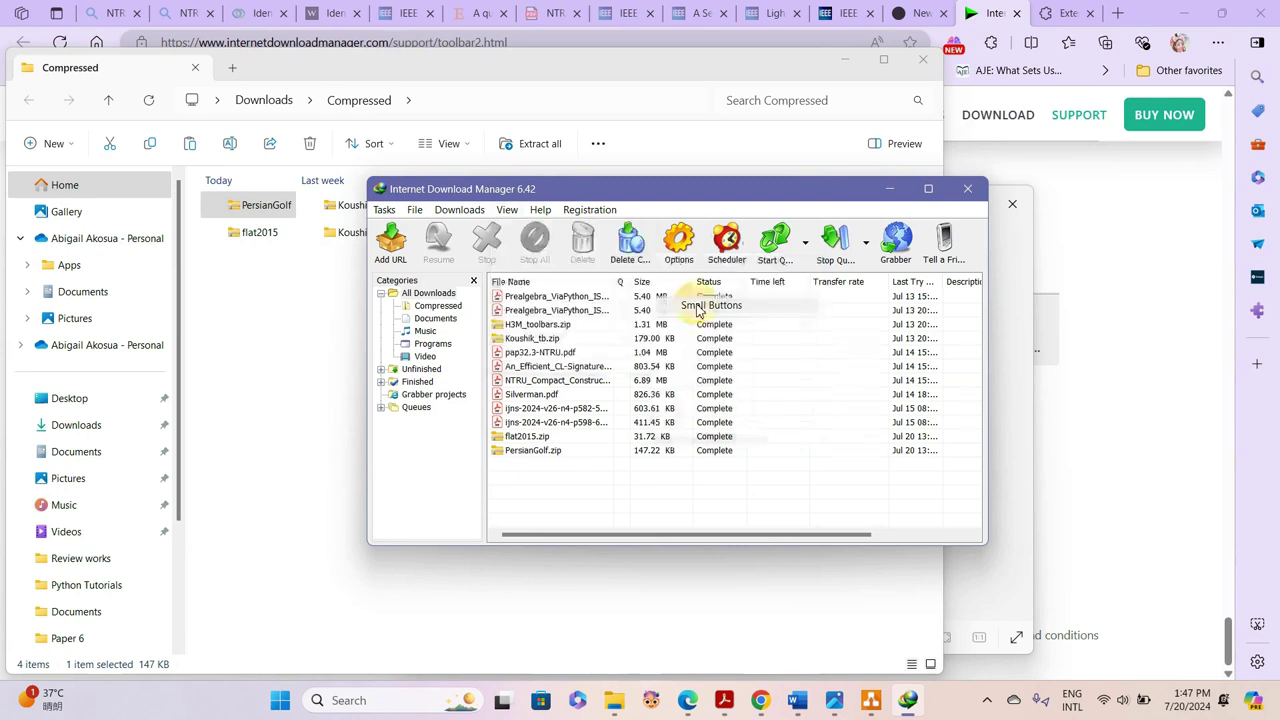
{"action": "left_click", "coordinate": [507, 210]}
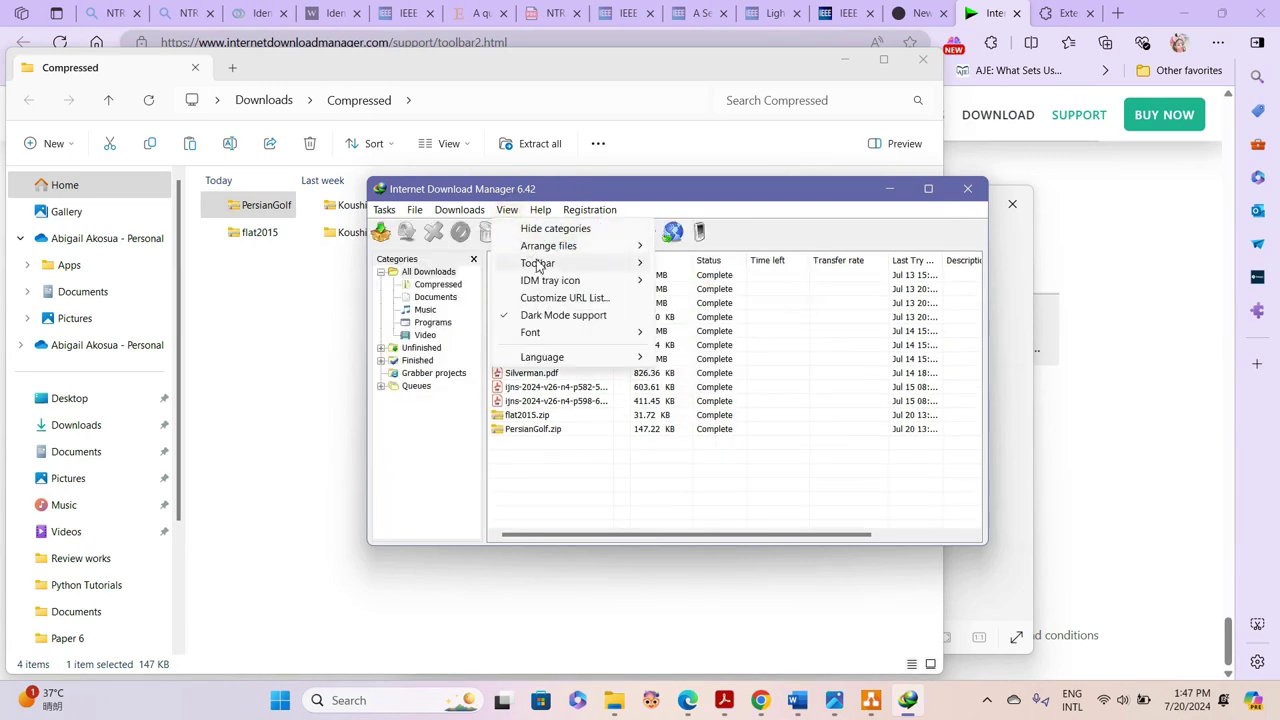
{"action": "mouse_move", "coordinate": [560, 263]}
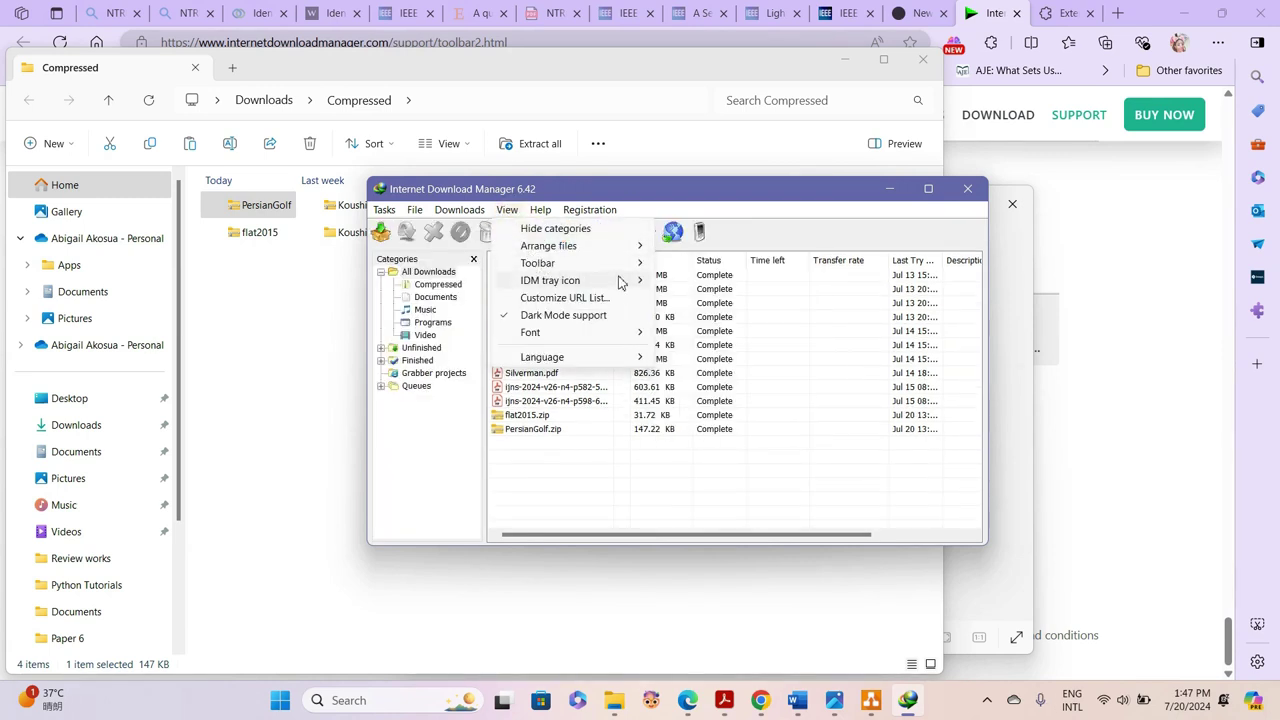
{"action": "left_click", "coordinate": [698, 288]}
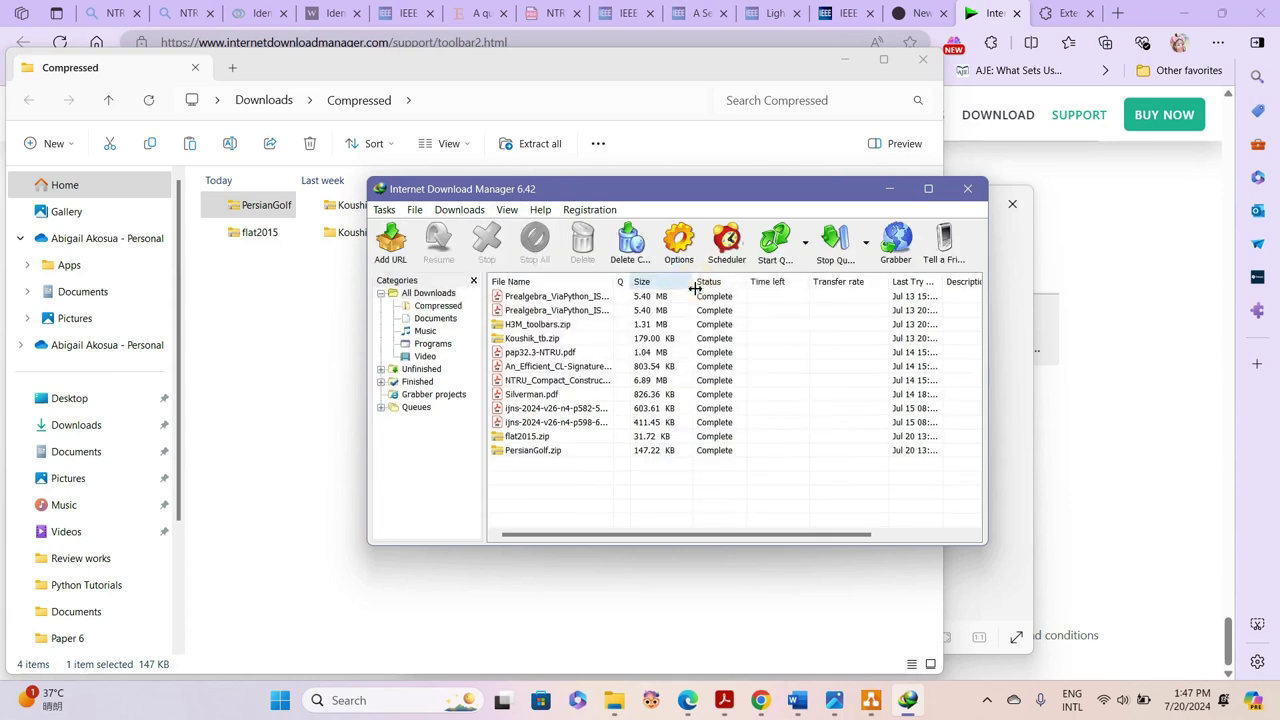
{"action": "left_click", "coordinate": [505, 211]}
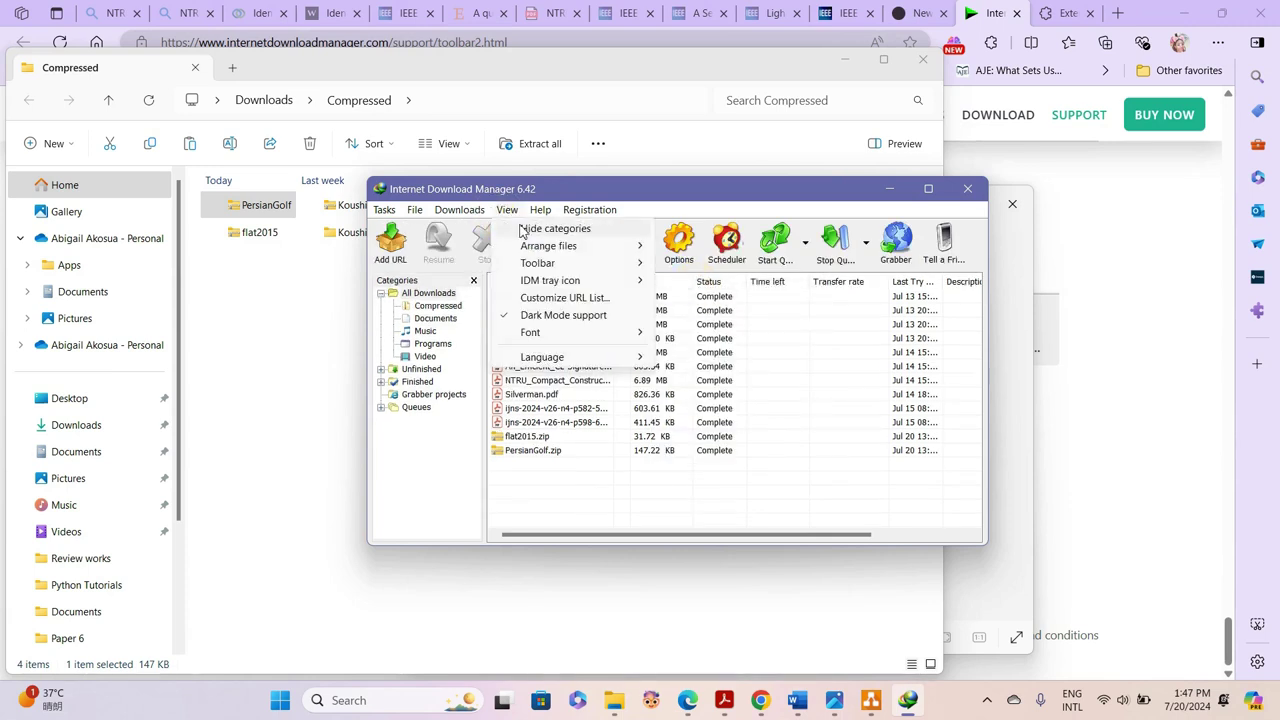
{"action": "mouse_move", "coordinate": [548, 255]}
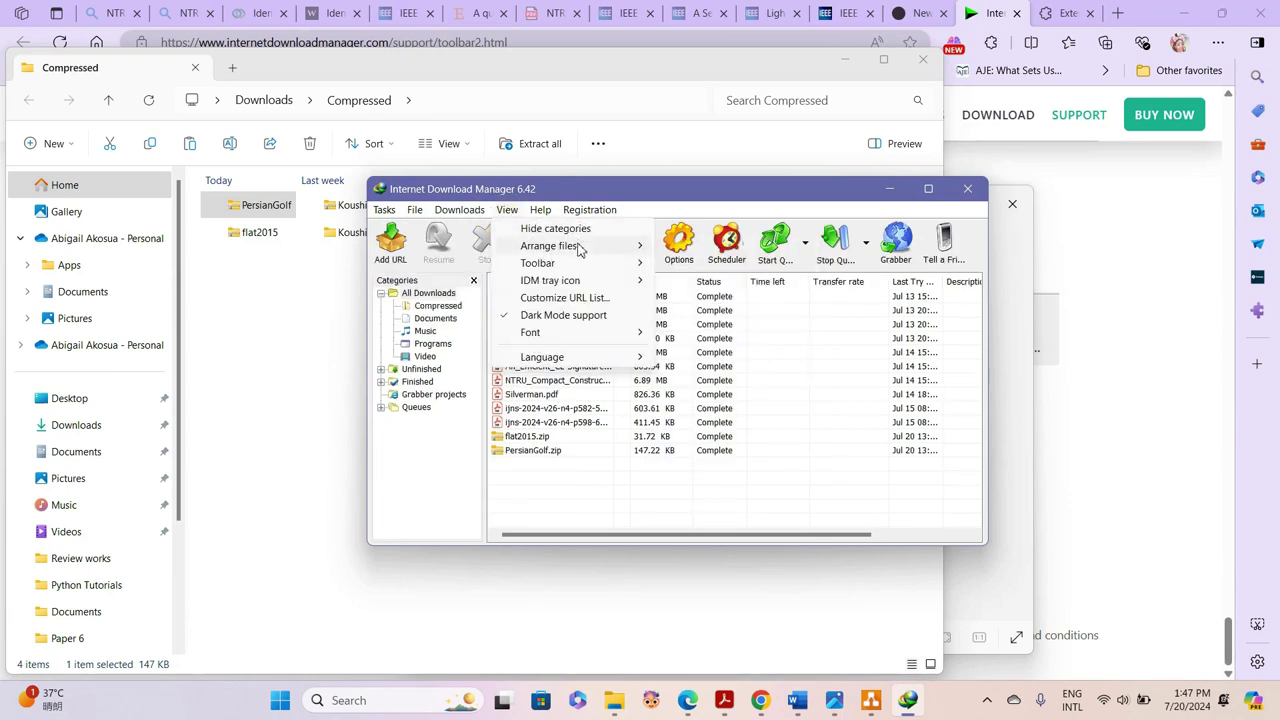
{"action": "mouse_move", "coordinate": [582, 284]}
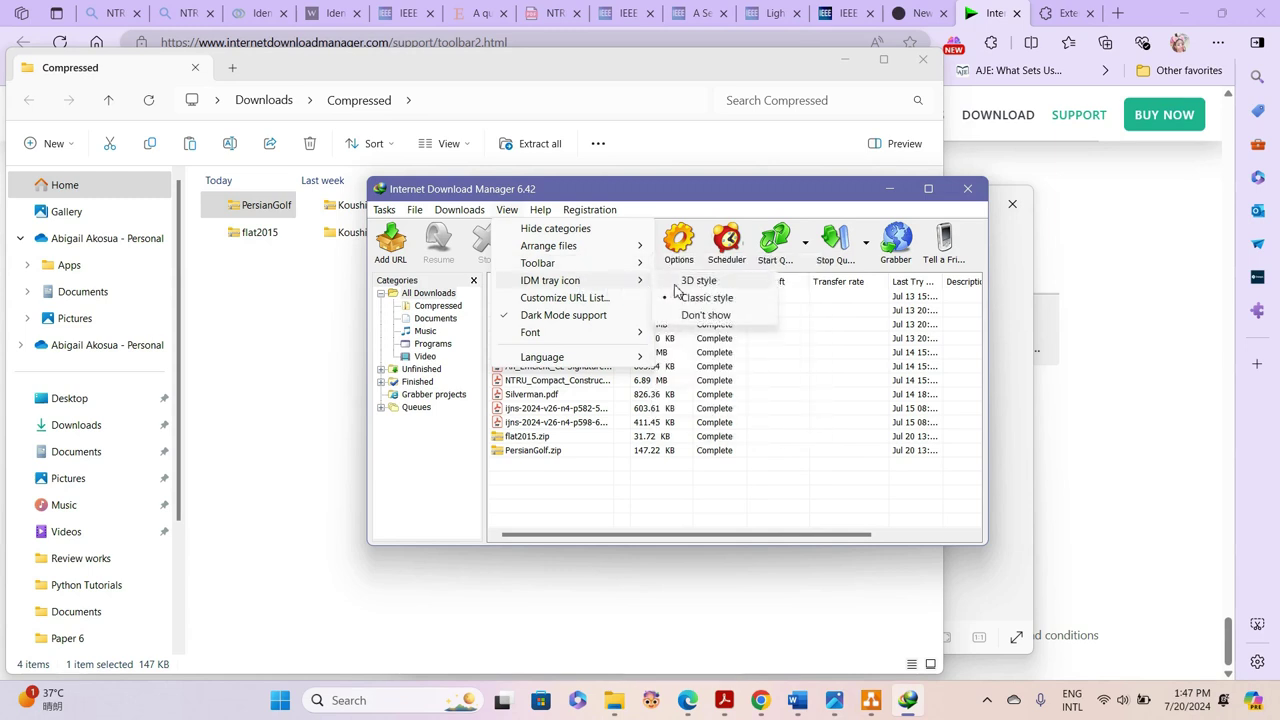
{"action": "left_click", "coordinate": [690, 282]}
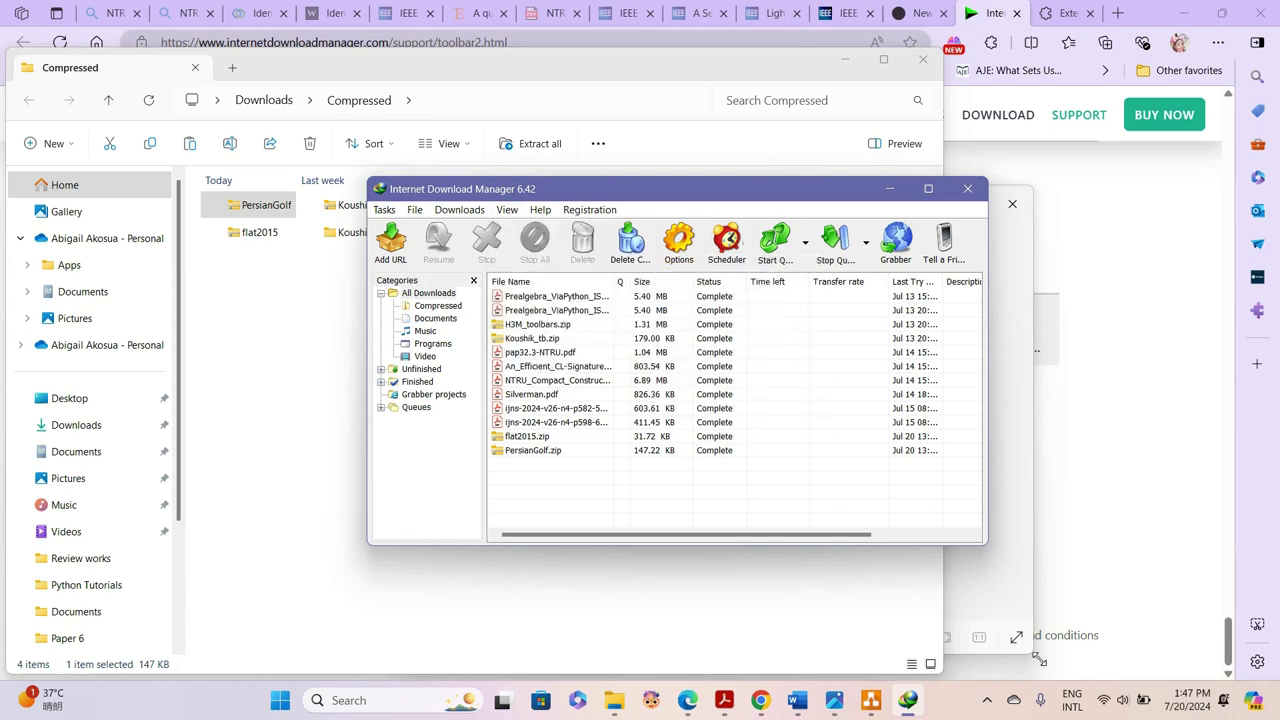
{"action": "left_click", "coordinate": [987, 702]}
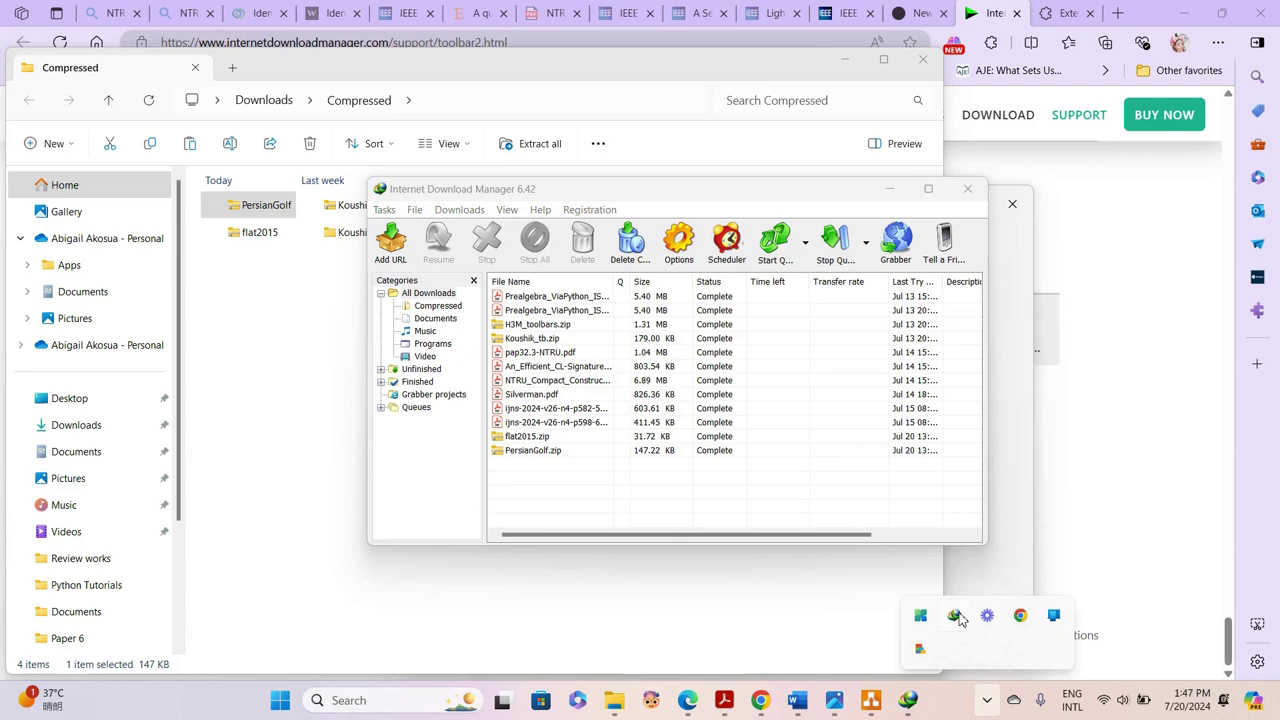
{"action": "left_click", "coordinate": [507, 210]}
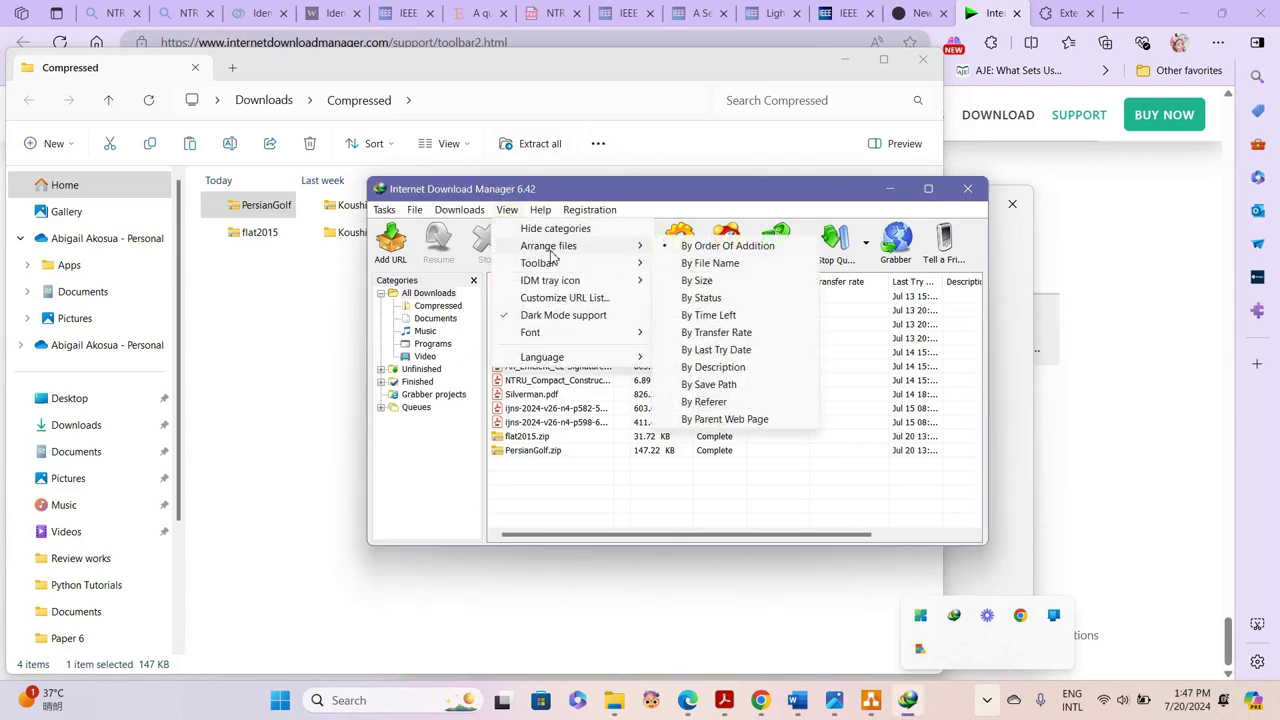
{"action": "mouse_move", "coordinate": [550, 284]}
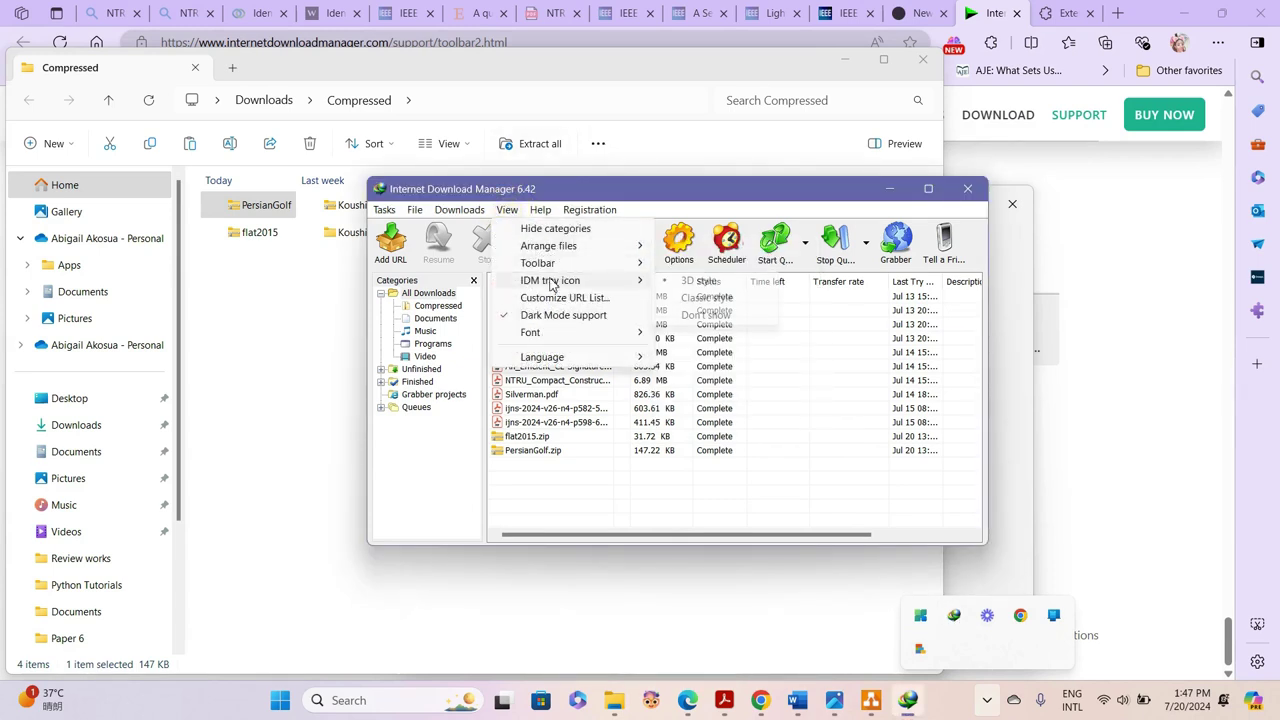
{"action": "left_click", "coordinate": [707, 299]}
{"action": "left_click", "coordinate": [993, 702]}
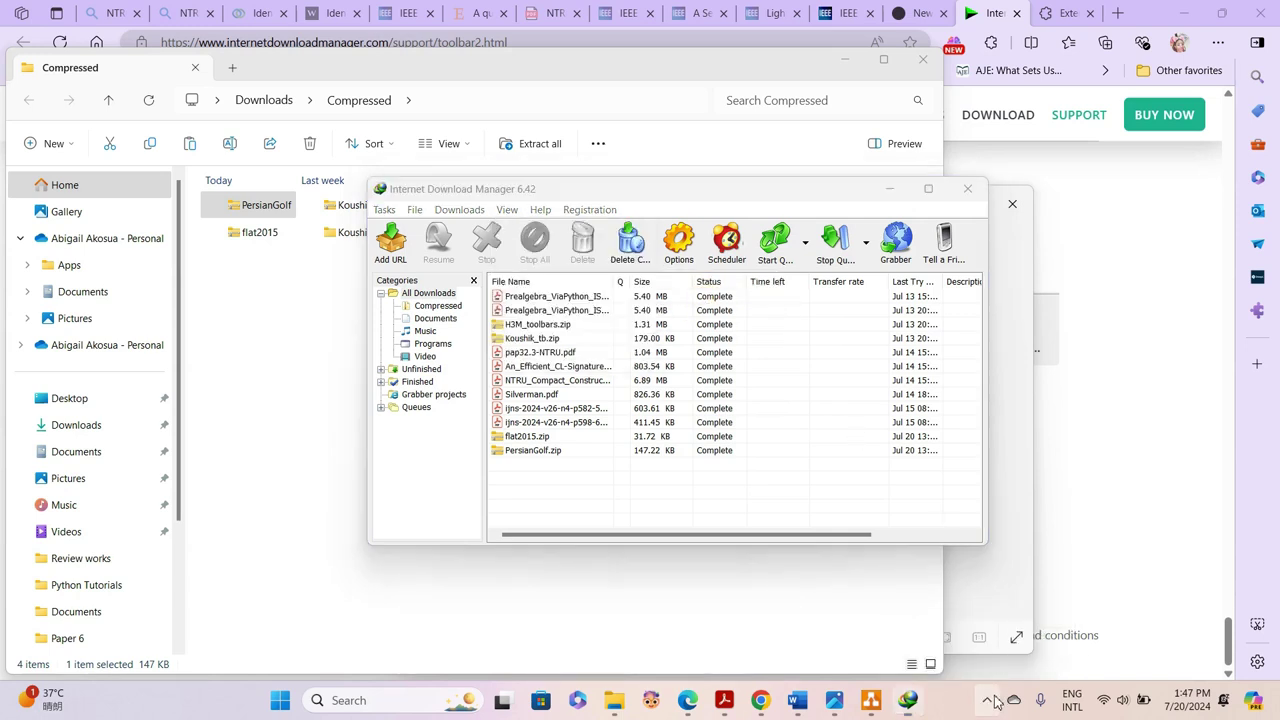